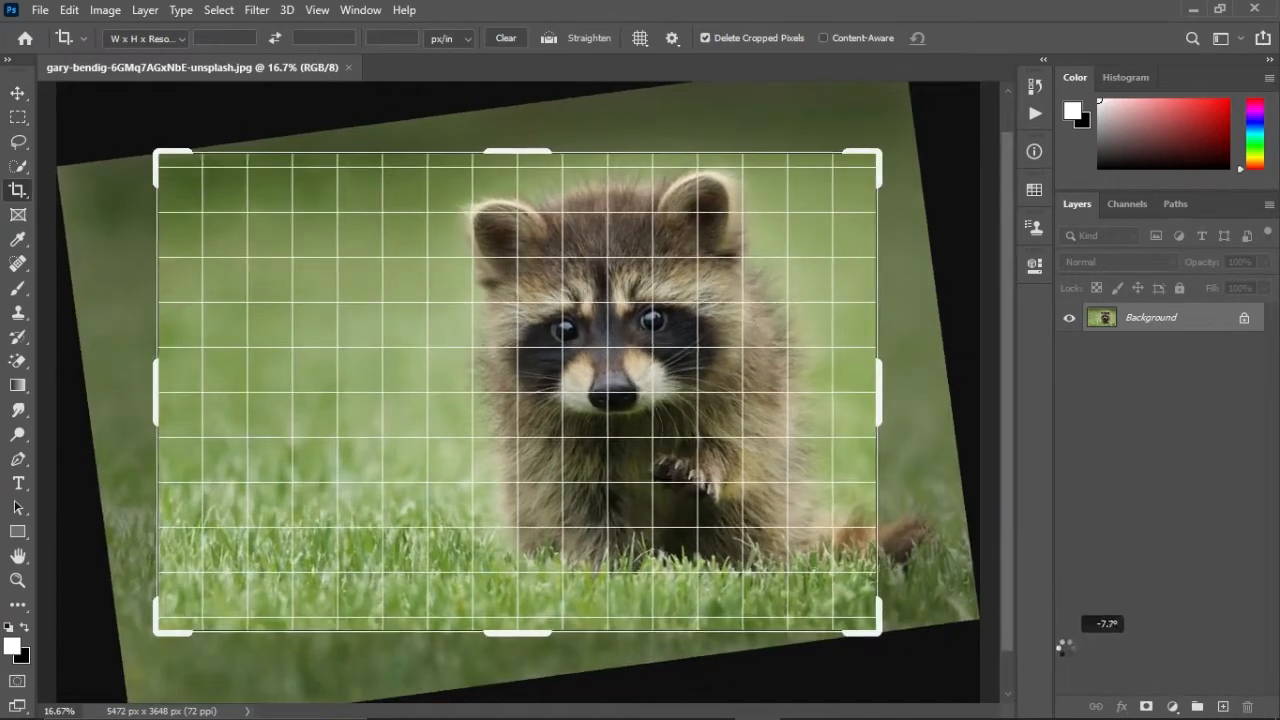
Step: Try to crop the tilted raccoon photo with an enlarged crop frame and Content-Aware off
{"action": "left_click_drag", "start_coordinate": [887, 400], "coordinate": [932, 408]}
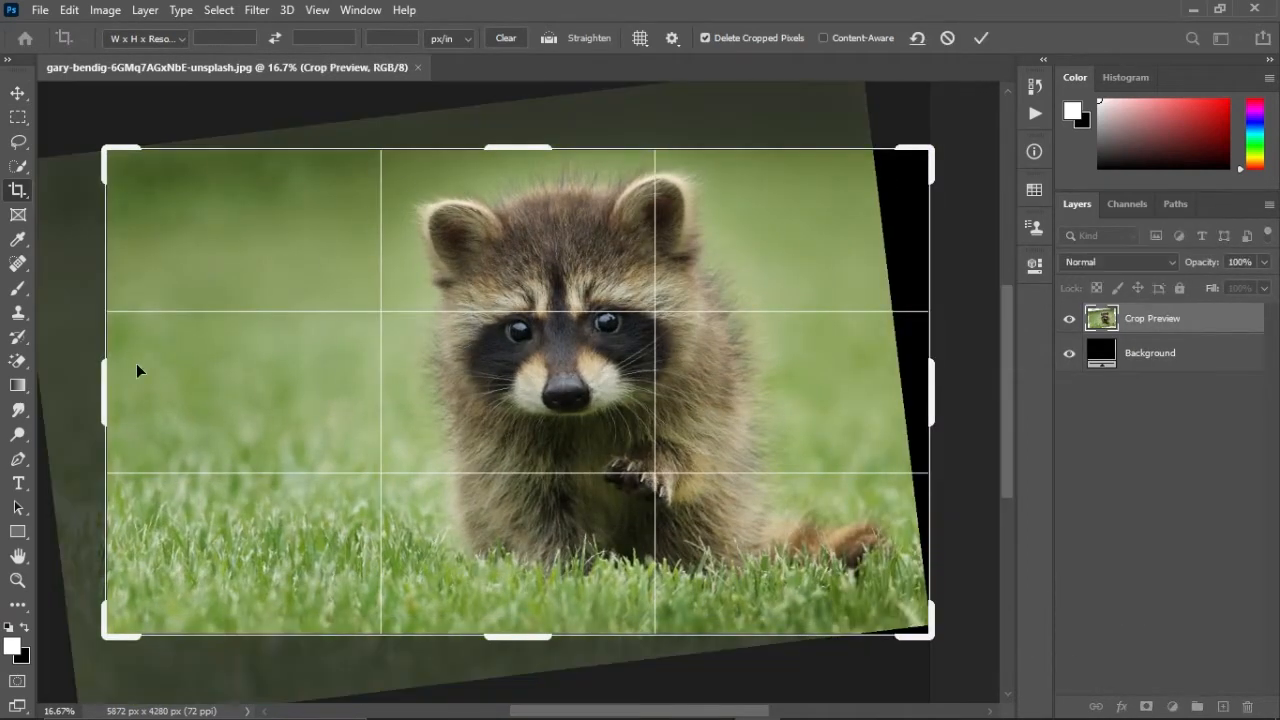
{"action": "left_click", "coordinate": [147, 38]}
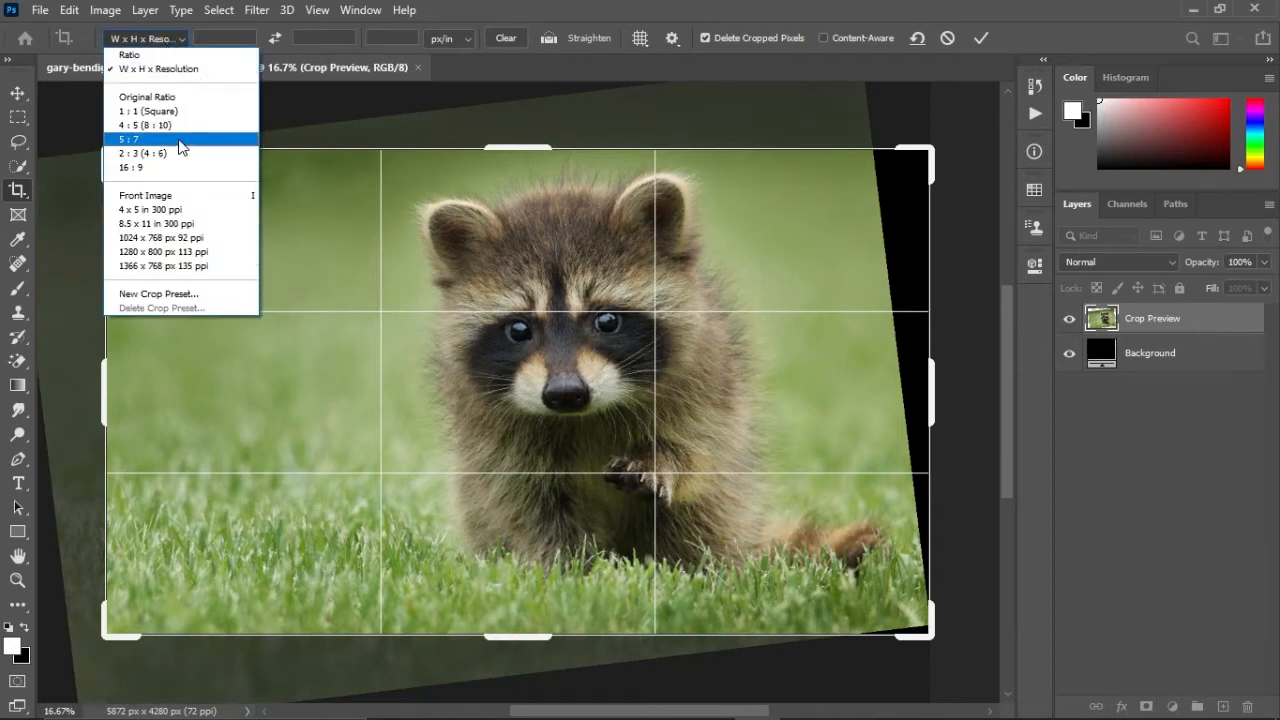
{"action": "left_click", "coordinate": [456, 102]}
{"action": "left_click_drag", "start_coordinate": [537, 150], "coordinate": [537, 130]}
{"action": "left_click_drag", "start_coordinate": [545, 651], "coordinate": [545, 677]}
{"action": "key", "text": "Return"}
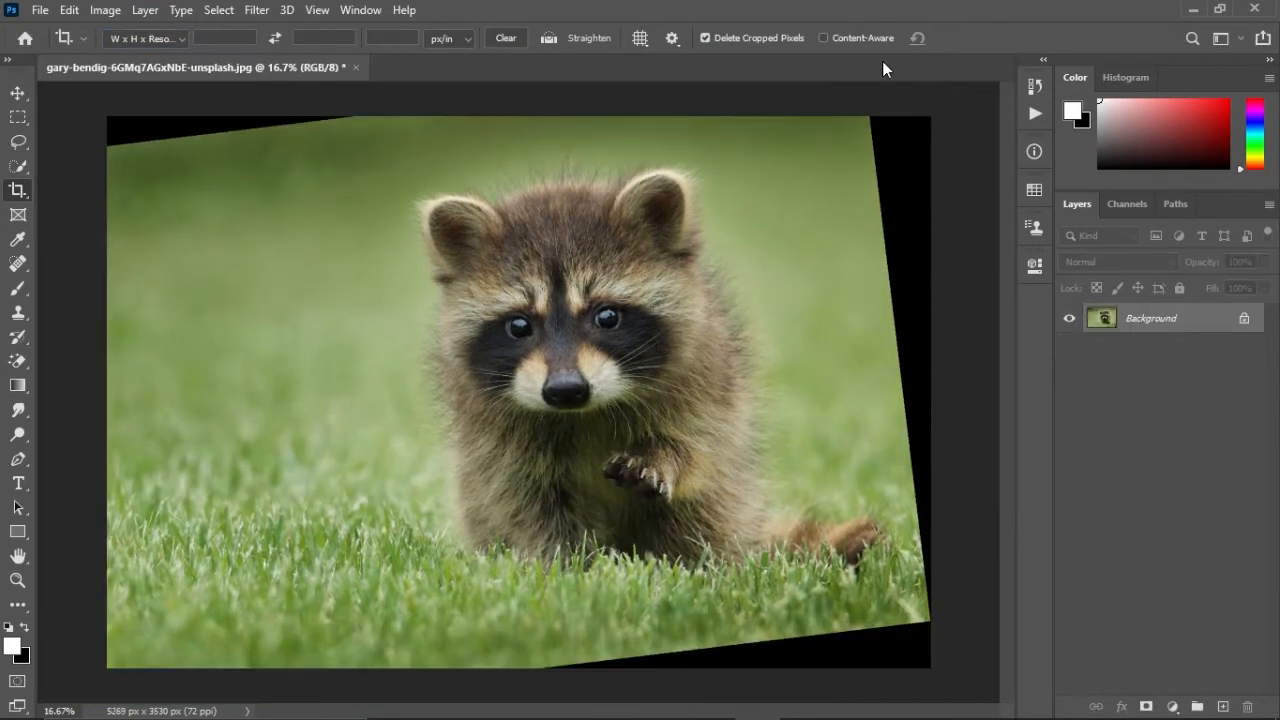
Step: Turn on Content-Aware cropping for the uncropped photo, rotate it counterclockwise, adjust the crop frame and apply the crop
{"action": "left_click", "coordinate": [12, 192]}
{"action": "left_click", "coordinate": [921, 222]}
{"action": "left_click", "coordinate": [975, 38]}
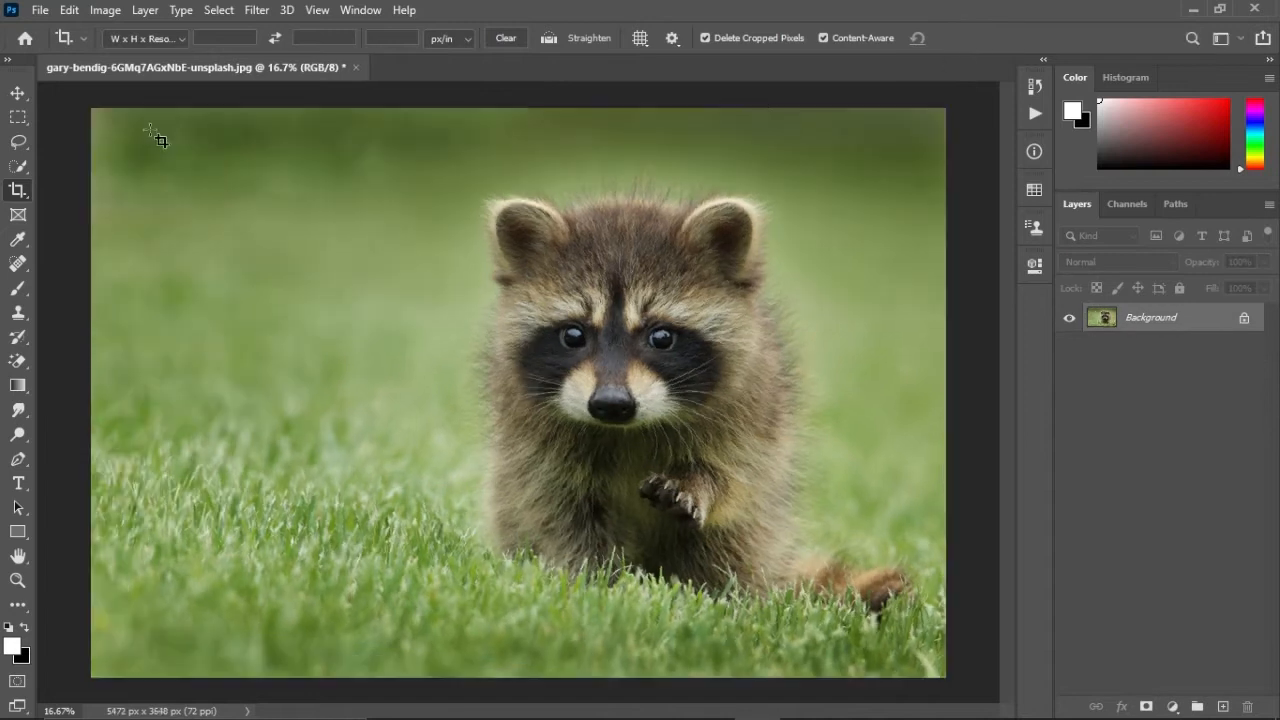
{"action": "left_click", "coordinate": [660, 375]}
{"action": "scroll", "coordinate": [982, 622], "scroll_direction": "down", "scroll_amount": 6}
{"action": "left_click_drag", "start_coordinate": [784, 576], "coordinate": [822, 535]}
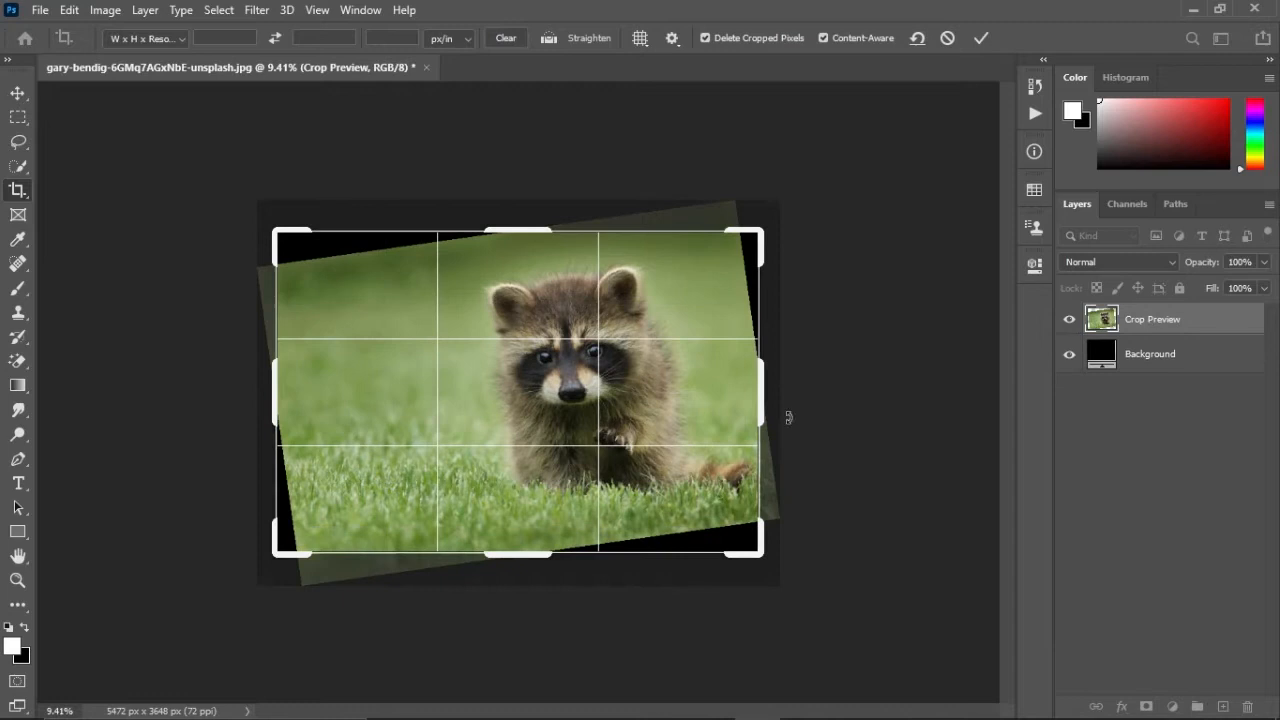
{"action": "left_click_drag", "start_coordinate": [762, 385], "coordinate": [772, 376]}
{"action": "left_click_drag", "start_coordinate": [540, 555], "coordinate": [545, 539]}
{"action": "left_click_drag", "start_coordinate": [256, 396], "coordinate": [274, 392]}
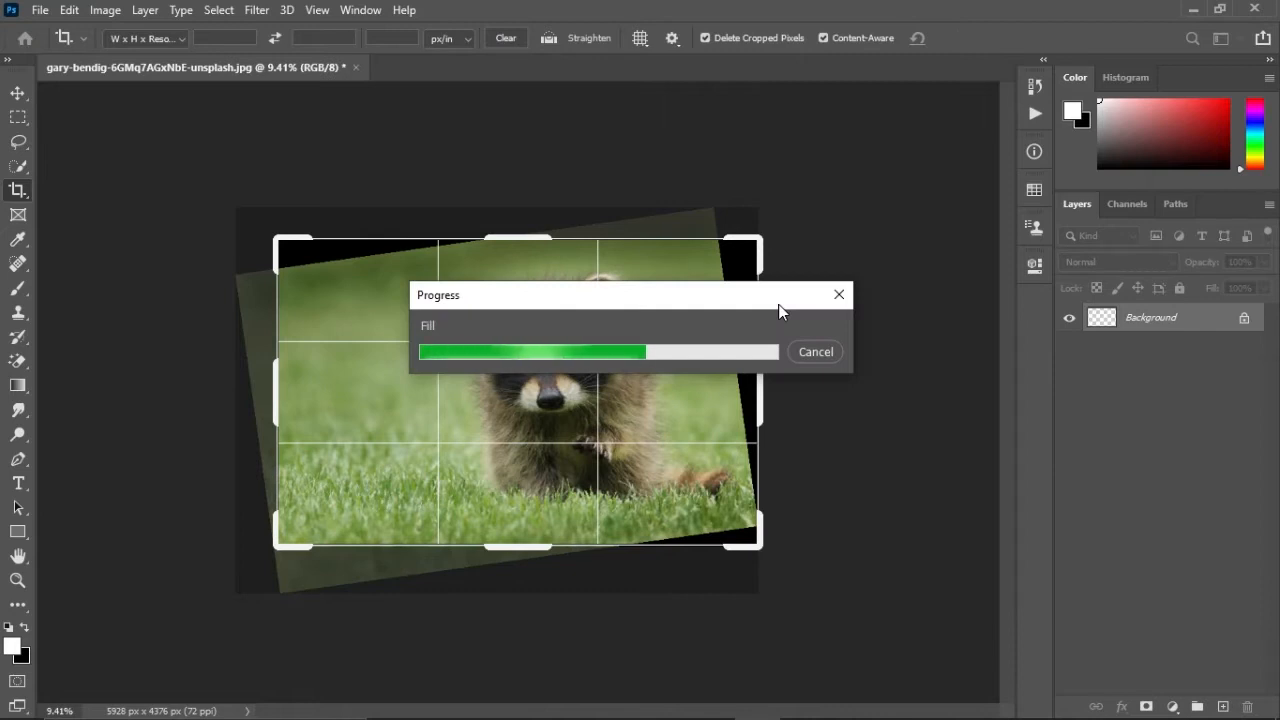
{"action": "scroll", "coordinate": [586, 430], "scroll_direction": "up", "scroll_amount": 19}
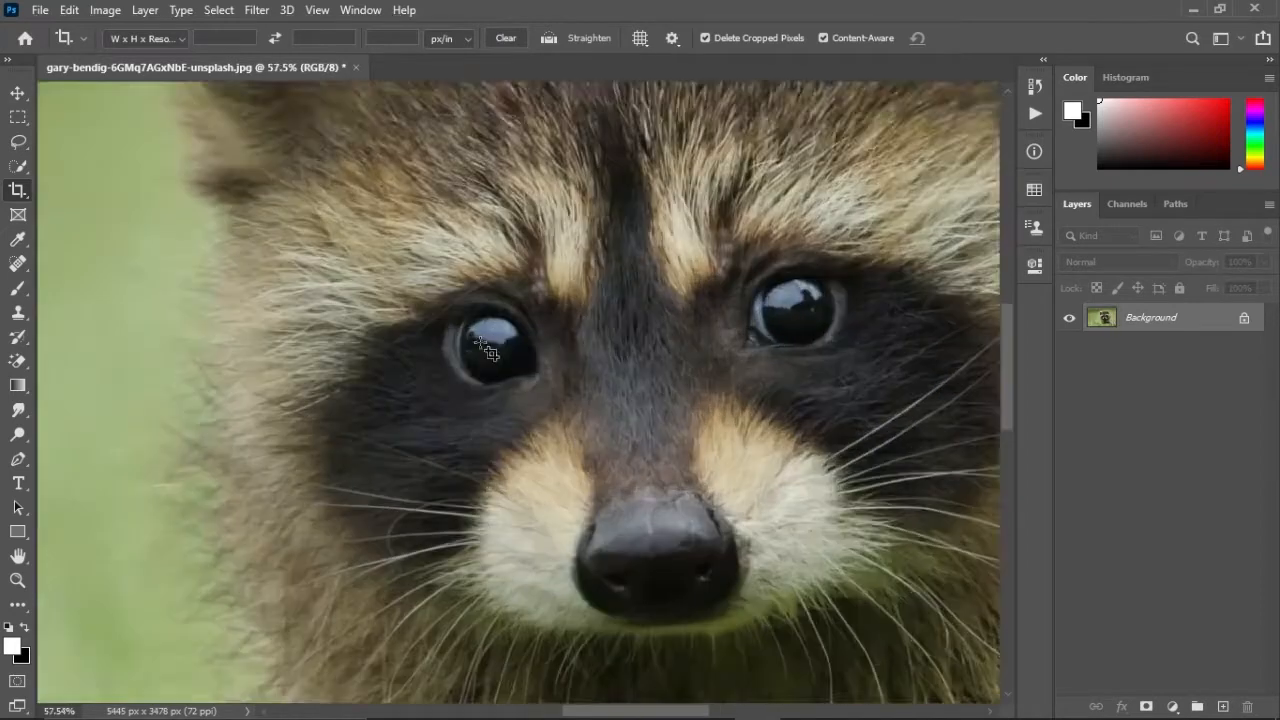
{"action": "scroll", "coordinate": [482, 355], "scroll_direction": "down", "scroll_amount": 16}
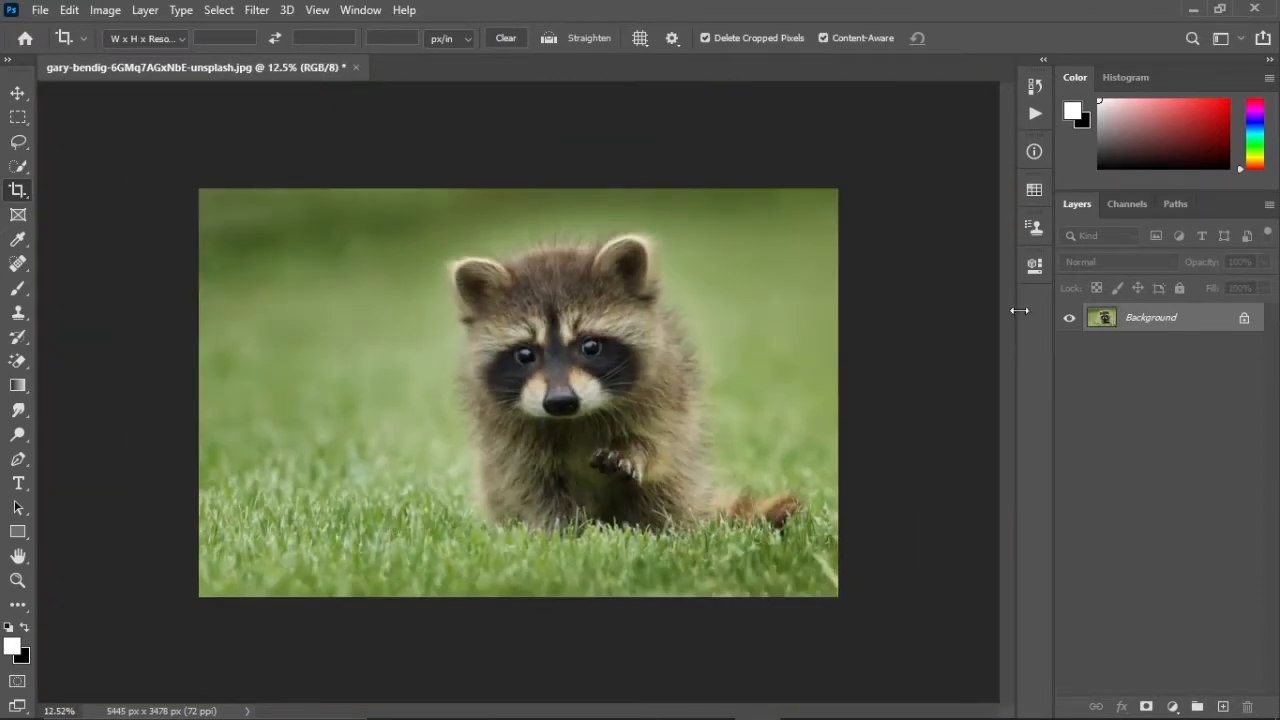
{"action": "left_click", "coordinate": [1192, 9]}
{"action": "left_click", "coordinate": [858, 702]}
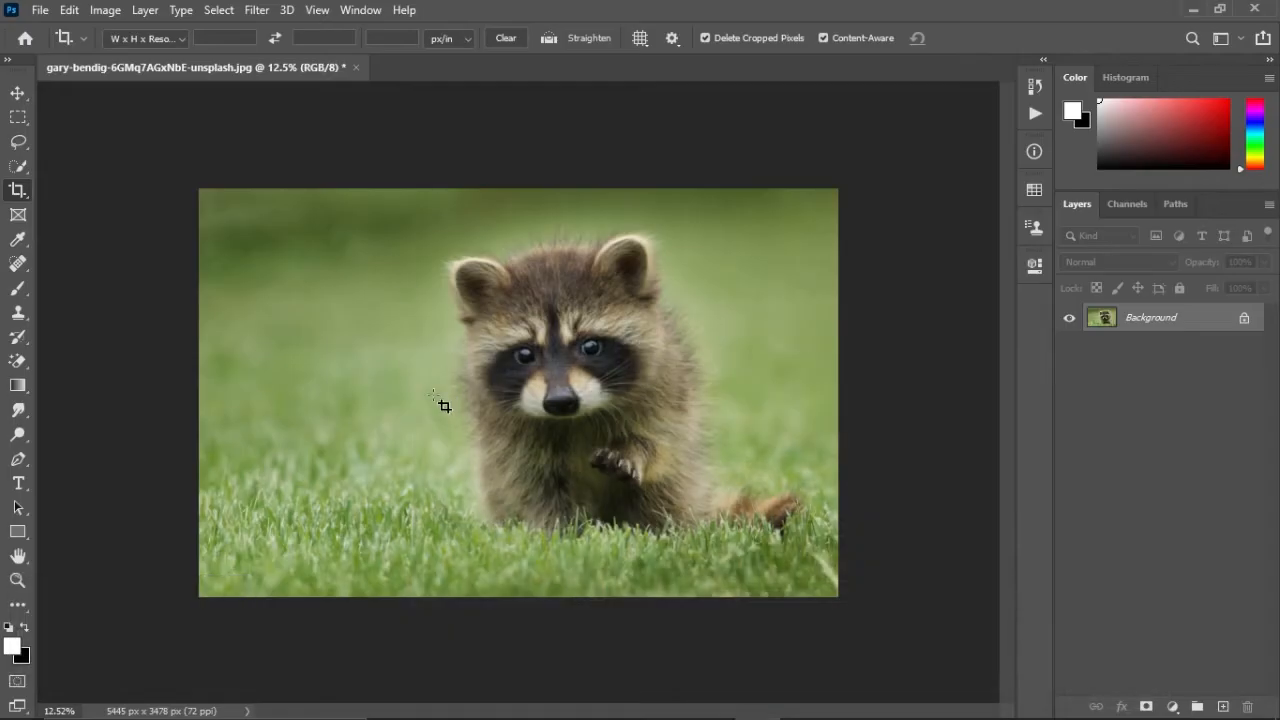
{"action": "scroll", "coordinate": [440, 412], "scroll_direction": "up", "scroll_amount": 5}
{"action": "scroll", "coordinate": [440, 412], "scroll_direction": "up", "scroll_amount": 4}
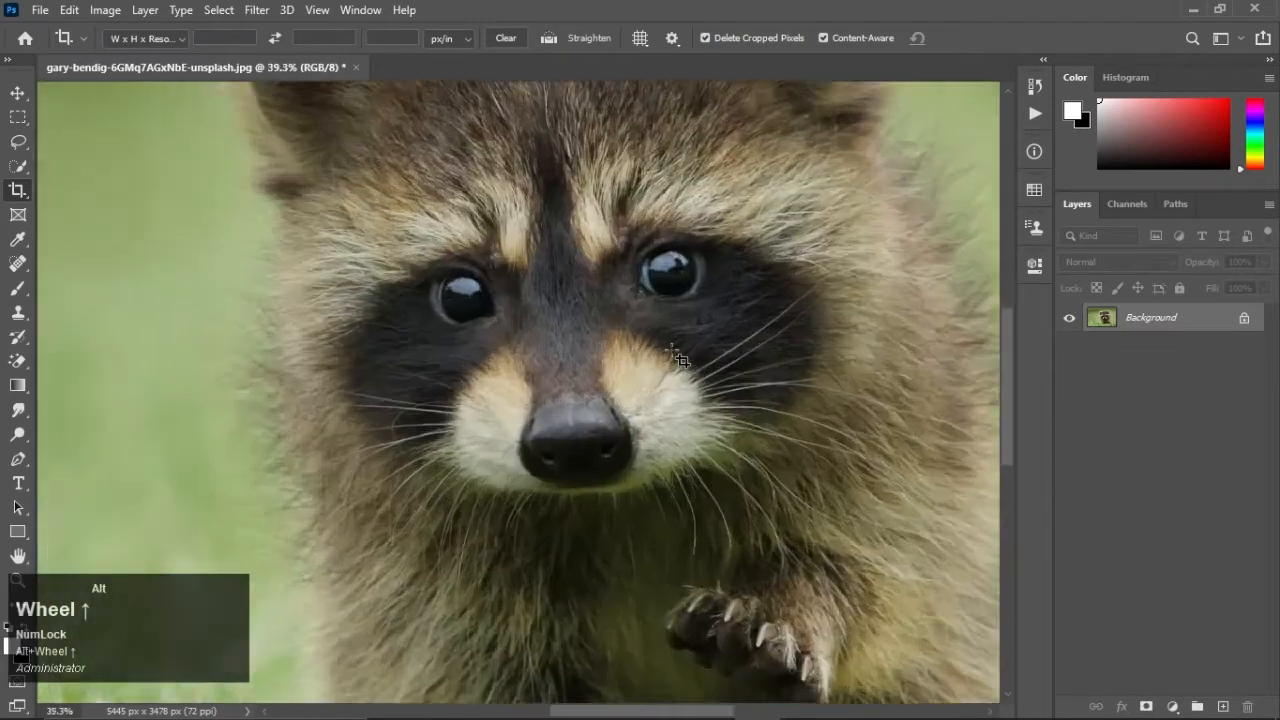
{"action": "scroll", "coordinate": [676, 362], "scroll_direction": "down", "scroll_amount": 14}
Step: Duplicate the Background layer and select the raccoon's head and body on the copy with the Quick Selection tool
{"action": "key", "text": "ctrl+j"}
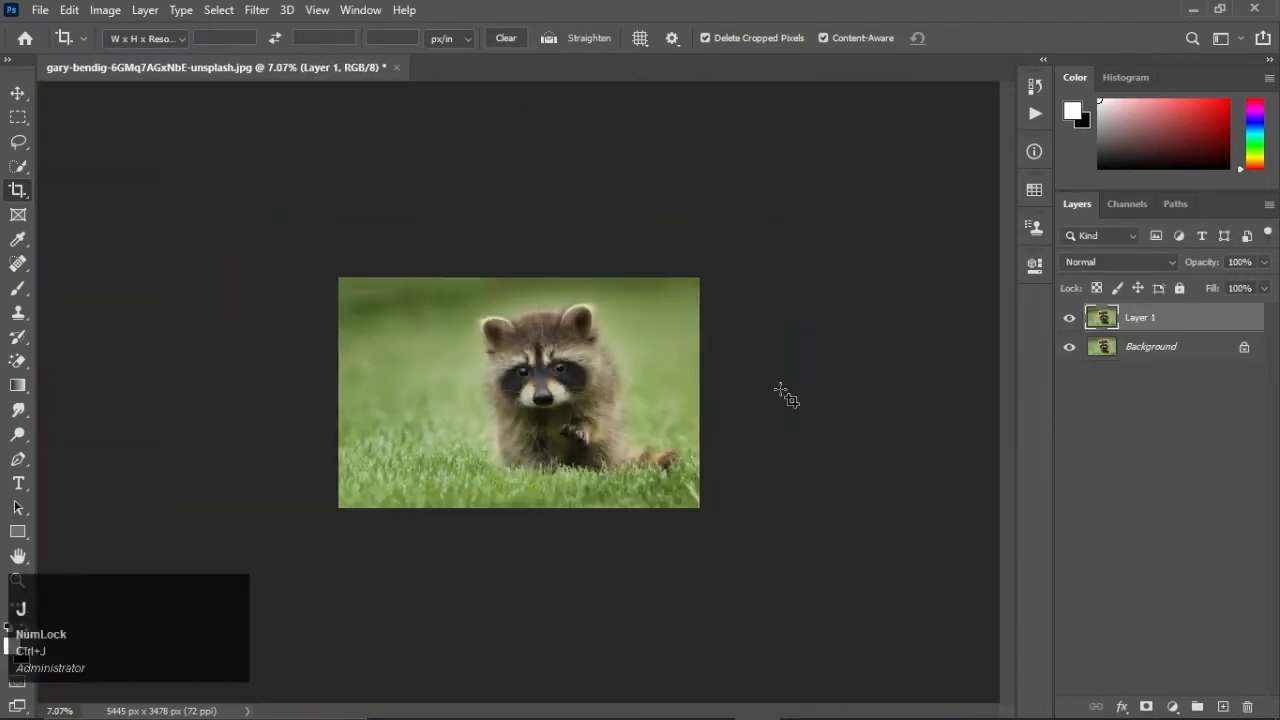
{"action": "left_click", "coordinate": [18, 166]}
{"action": "scroll", "coordinate": [527, 238], "scroll_direction": "up", "scroll_amount": 8}
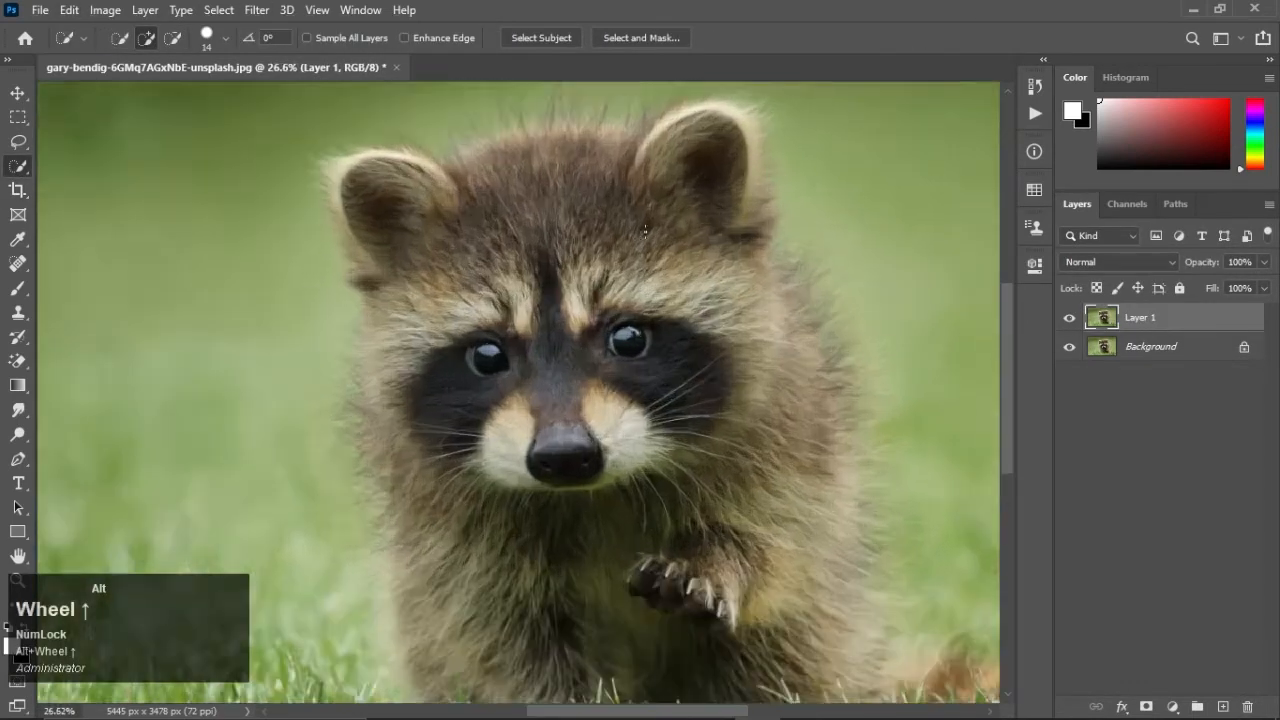
{"action": "scroll", "coordinate": [527, 238], "scroll_direction": "up", "scroll_amount": 1}
{"action": "left_click", "coordinate": [568, 241]}
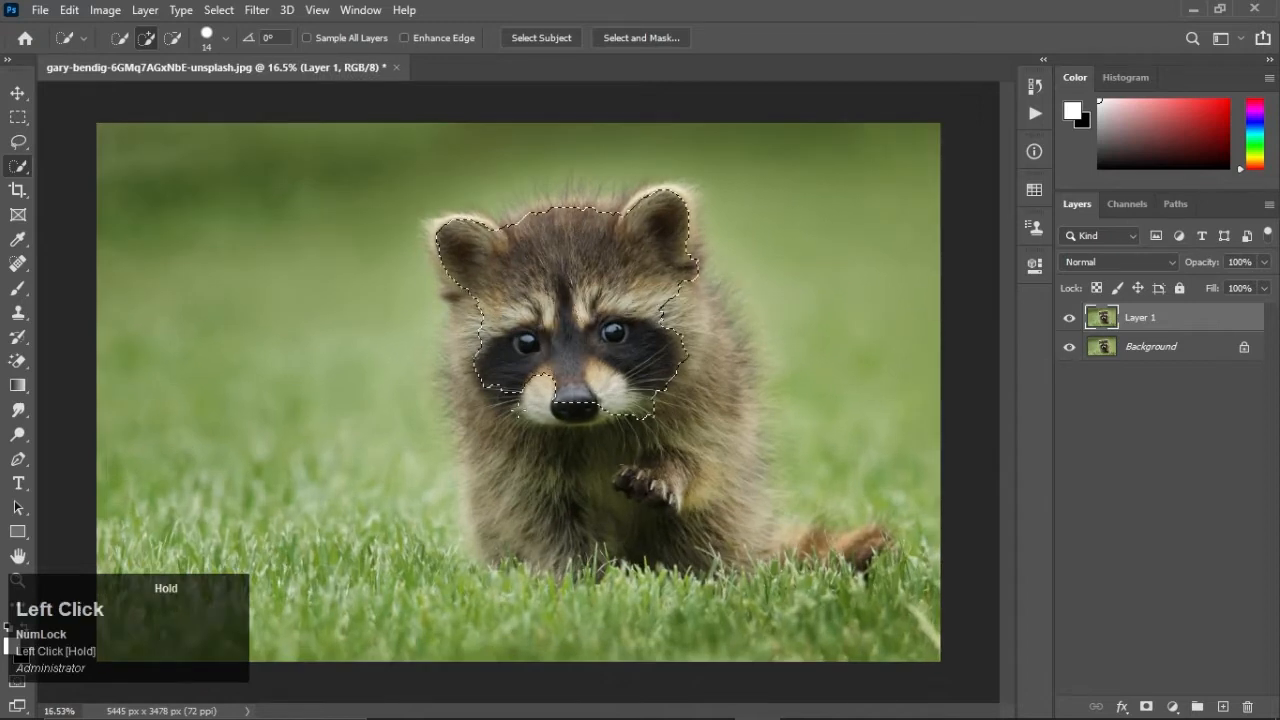
{"action": "left_click_drag", "start_coordinate": [530, 530], "coordinate": [690, 490]}
{"action": "left_click_drag", "start_coordinate": [728, 360], "coordinate": [775, 533]}
Step: Extend the quick selection to the raccoon's lower left edge, the side of its face, the top of its head and both ears
{"action": "scroll", "coordinate": [461, 376], "scroll_direction": "up", "scroll_amount": 3}
{"action": "scroll", "coordinate": [461, 376], "scroll_direction": "down", "scroll_amount": 3}
{"action": "scroll", "coordinate": [480, 469], "scroll_direction": "up", "scroll_amount": 4}
{"action": "left_click_drag", "start_coordinate": [474, 541], "coordinate": [479, 568]}
{"action": "key", "text": "space"}
{"action": "left_click_drag", "start_coordinate": [534, 220], "coordinate": [546, 523]}
{"action": "mouse_move", "coordinate": [470, 270]}
{"action": "left_mouse_down"}
{"action": "mouse_move", "coordinate": [397, 288]}
{"action": "mouse_move", "coordinate": [412, 370]}
{"action": "left_mouse_up"}
{"action": "key", "text": "space"}
{"action": "mouse_move", "coordinate": [590, 290]}
{"action": "left_mouse_down"}
{"action": "mouse_move", "coordinate": [425, 319]}
{"action": "mouse_move", "coordinate": [359, 316]}
{"action": "left_mouse_up"}
{"action": "left_click_drag", "start_coordinate": [460, 268], "coordinate": [530, 262]}
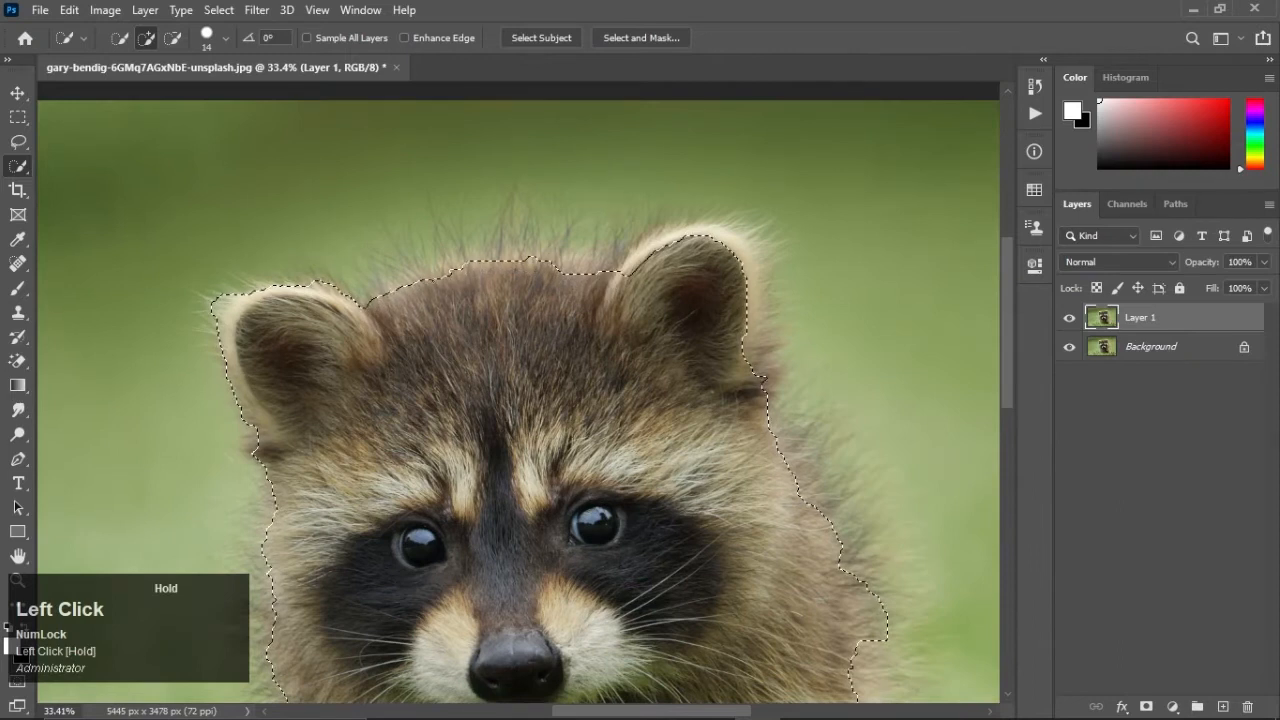
{"action": "left_click_drag", "start_coordinate": [764, 378], "coordinate": [752, 256]}
Step: Subtract the wrongly selected background above and beside the raccoon from the selection with a 205 px brush
{"action": "scroll", "coordinate": [406, 320], "scroll_direction": "down", "scroll_amount": 7}
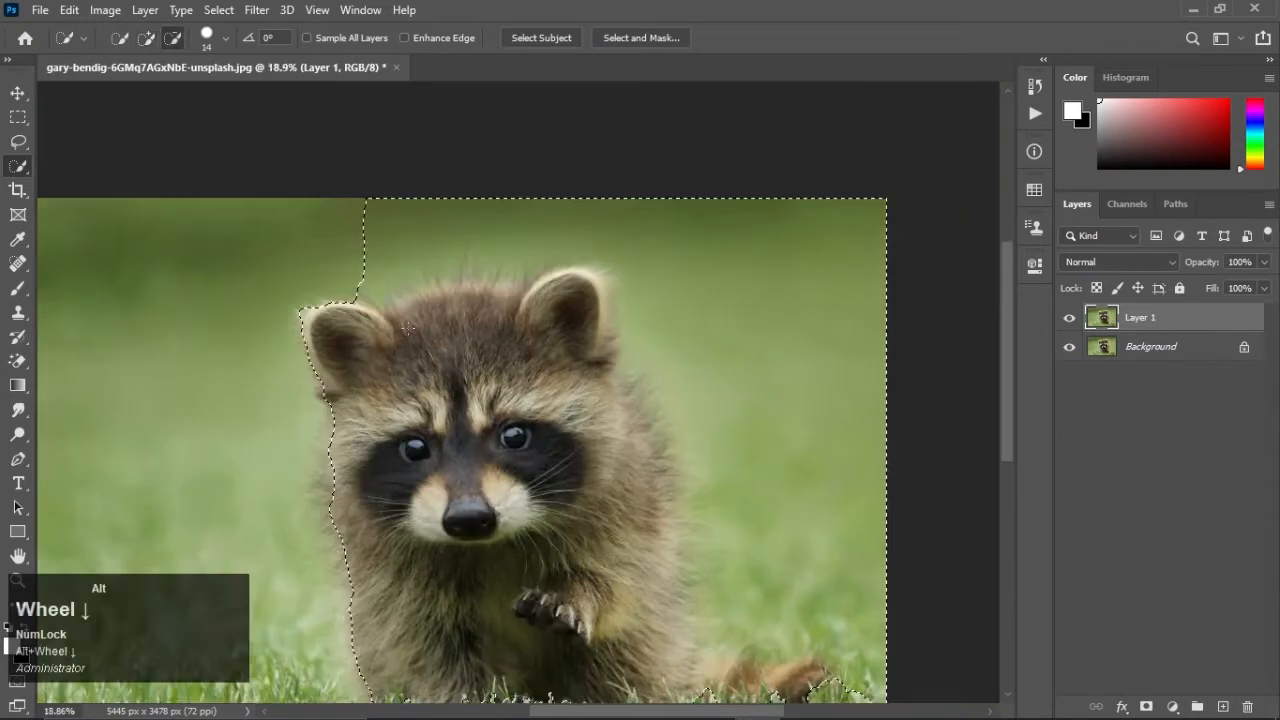
{"action": "scroll", "coordinate": [437, 132], "scroll_direction": "up", "scroll_amount": 1}
{"action": "right_click", "coordinate": [437, 132], "text": "alt"}
{"action": "mouse_move", "coordinate": [436, 134]}
{"action": "left_mouse_down"}
{"action": "mouse_move", "coordinate": [611, 116]}
{"action": "mouse_move", "coordinate": [857, 144]}
{"action": "mouse_move", "coordinate": [954, 294]}
{"action": "left_mouse_up"}
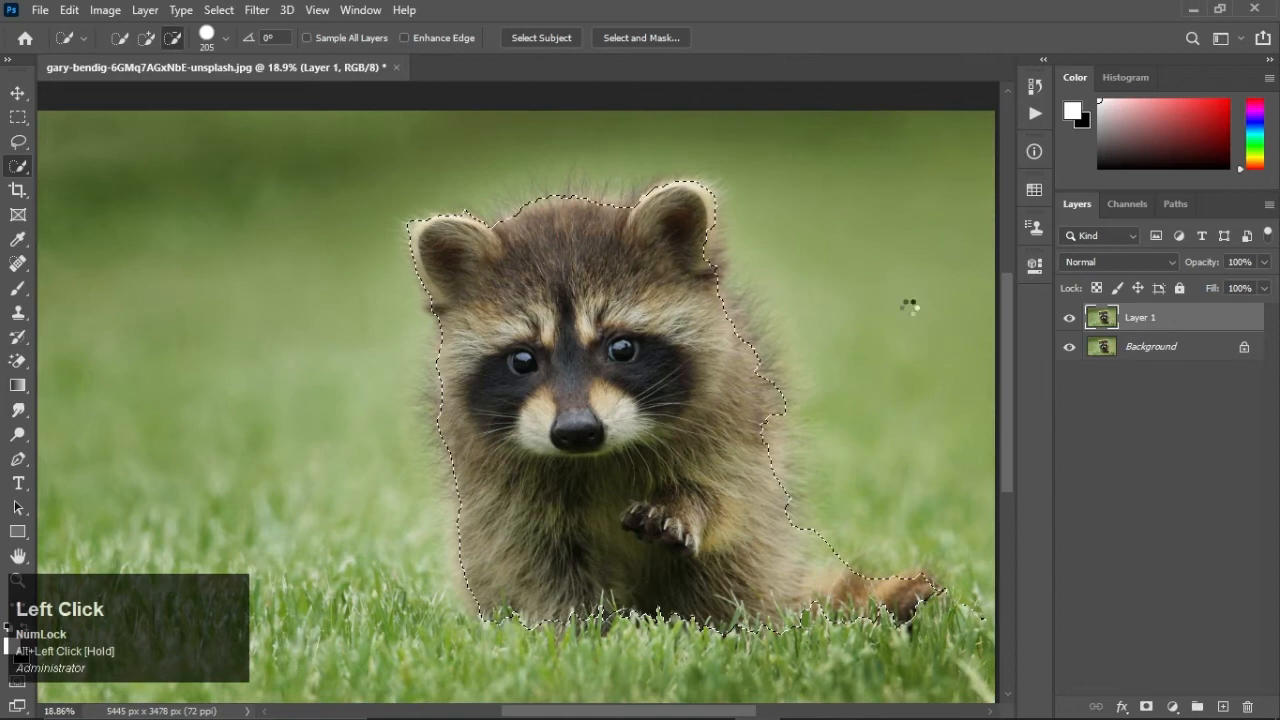
Step: Correct the selection outline around the raccoon's ears, top of the head, right back and left cheek with Quick Selection strokes
{"action": "scroll", "coordinate": [720, 263], "scroll_direction": "up", "scroll_amount": 2}
{"action": "right_click", "coordinate": [713, 326], "text": "alt"}
{"action": "mouse_move", "coordinate": [713, 340]}
{"action": "left_mouse_down"}
{"action": "mouse_move", "coordinate": [695, 432]}
{"action": "mouse_move", "coordinate": [689, 231]}
{"action": "left_mouse_up"}
{"action": "left_click", "coordinate": [596, 201]}
{"action": "scroll", "coordinate": [540, 300], "scroll_direction": "down", "scroll_amount": 4}
{"action": "scroll", "coordinate": [600, 380], "scroll_direction": "up", "scroll_amount": 5}
{"action": "left_click_drag", "start_coordinate": [802, 400], "coordinate": [846, 540]}
{"action": "scroll", "coordinate": [702, 339], "scroll_direction": "down", "scroll_amount": 7}
{"action": "scroll", "coordinate": [702, 339], "scroll_direction": "up", "scroll_amount": 7}
{"action": "scroll", "coordinate": [690, 335], "scroll_direction": "down", "scroll_amount": 6}
{"action": "scroll", "coordinate": [475, 320], "scroll_direction": "up", "scroll_amount": 7}
{"action": "left_click", "coordinate": [452, 312]}
{"action": "scroll", "coordinate": [480, 320], "scroll_direction": "down", "scroll_amount": 7}
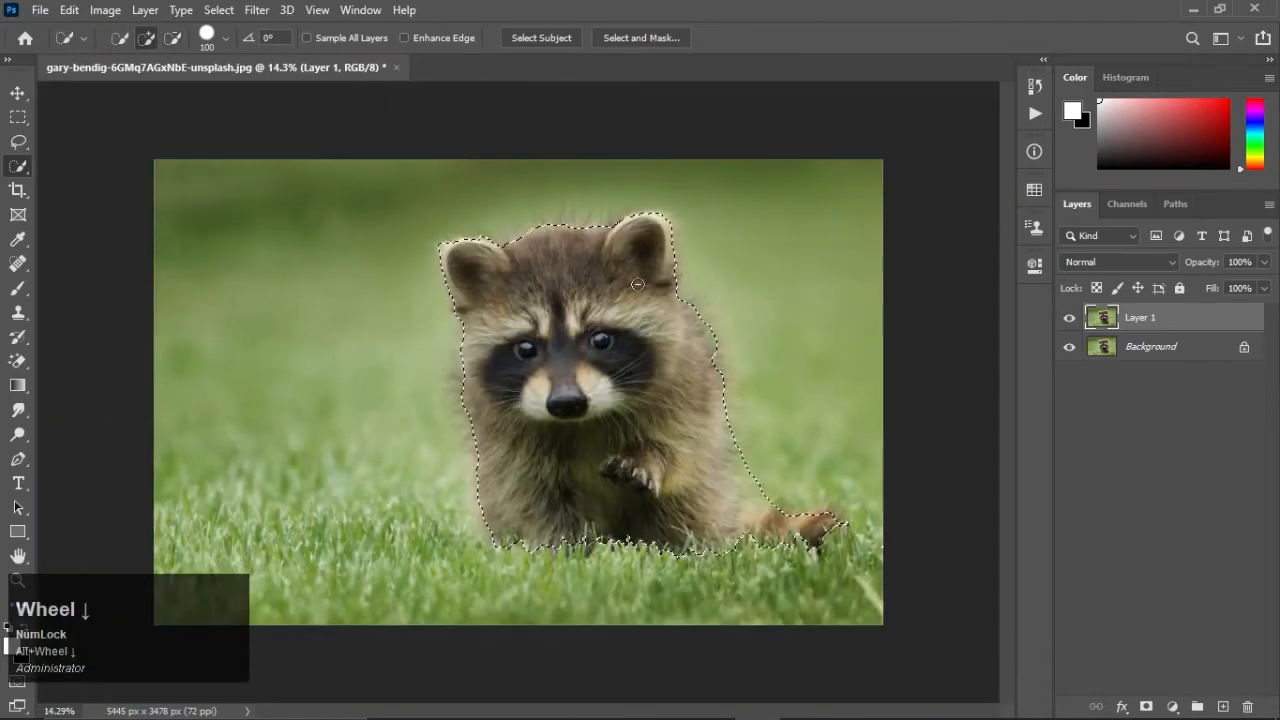
{"action": "left_click", "coordinate": [641, 38]}
{"action": "left_click_drag", "start_coordinate": [1160, 219], "coordinate": [1177, 223]}
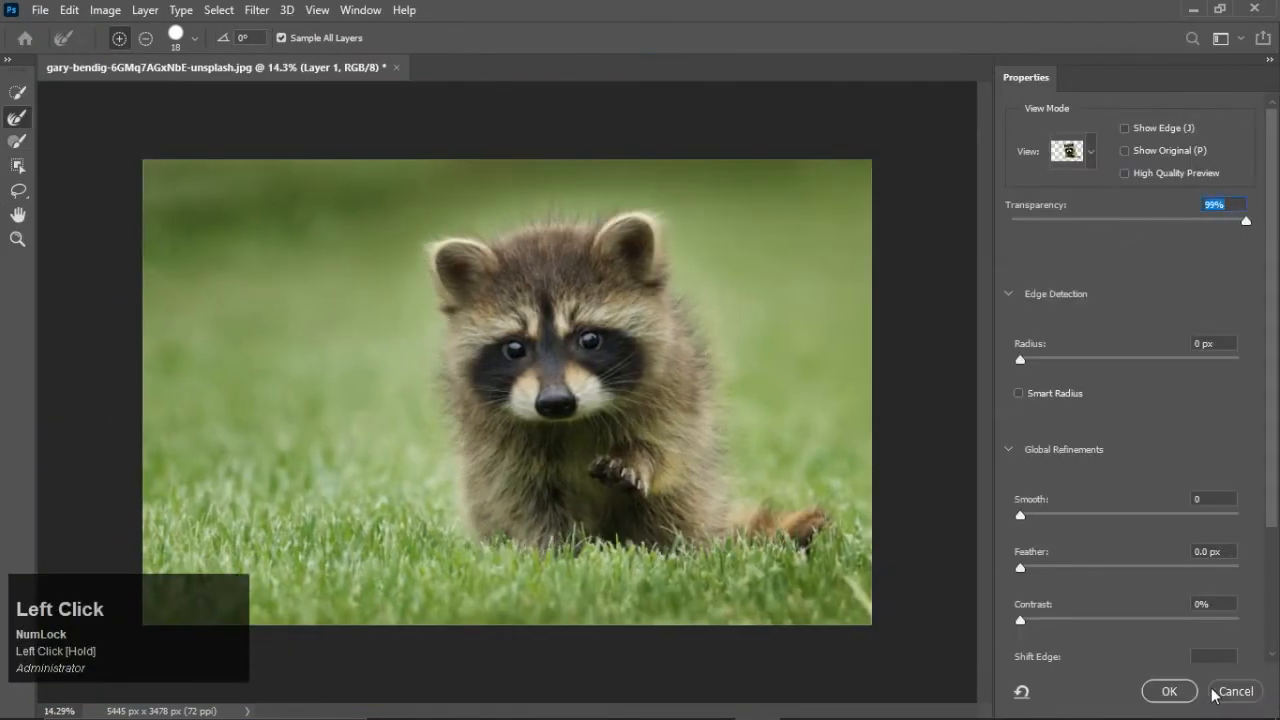
{"action": "left_click", "coordinate": [1213, 695]}
Step: Open Select and Mask and refine the fur edge along the raccoon's left side and top of the head with the Refine Edge Brush
{"action": "left_click", "coordinate": [663, 38]}
{"action": "left_click", "coordinate": [16, 119]}
{"action": "right_click", "coordinate": [474, 238], "text": "alt"}
{"action": "scroll", "coordinate": [469, 231], "scroll_direction": "up", "scroll_amount": 1}
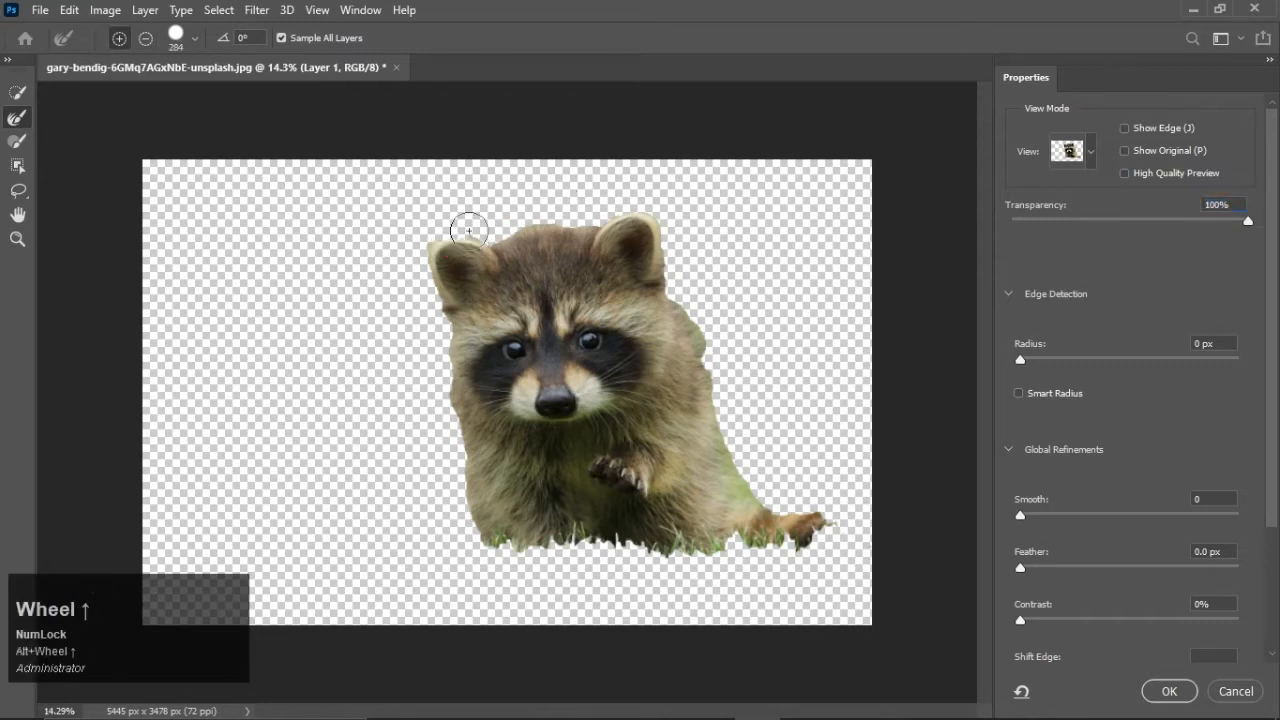
{"action": "mouse_move", "coordinate": [486, 183]}
{"action": "left_mouse_down"}
{"action": "mouse_move", "coordinate": [617, 165]}
{"action": "mouse_move", "coordinate": [501, 162]}
{"action": "mouse_move", "coordinate": [503, 186]}
{"action": "mouse_move", "coordinate": [433, 185]}
{"action": "mouse_move", "coordinate": [392, 228]}
{"action": "left_mouse_up"}
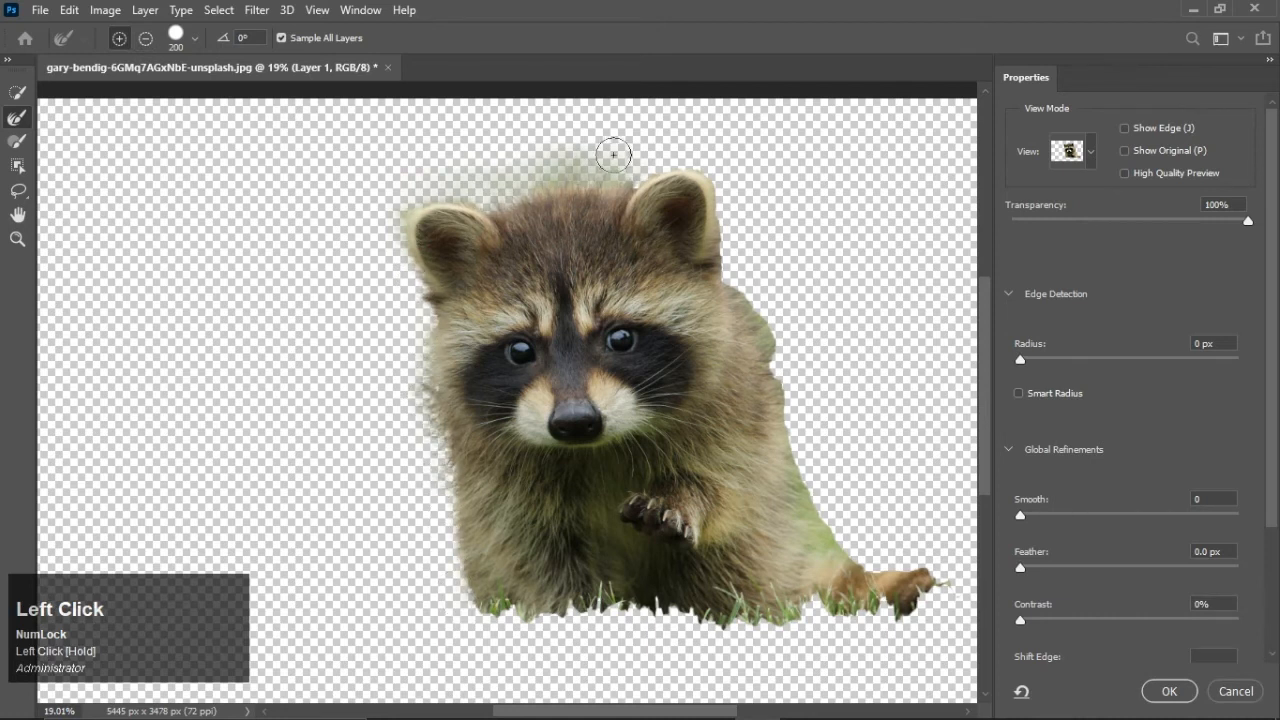
Step: Refine the fur edge around the raccoon's right ear with the Refine Edge Brush at 129 px
{"action": "scroll", "coordinate": [732, 201], "scroll_direction": "up", "scroll_amount": 3}
{"action": "left_click_drag", "start_coordinate": [724, 170], "coordinate": [735, 257]}
{"action": "right_click", "coordinate": [740, 192], "text": "alt"}
{"action": "left_click_drag", "start_coordinate": [720, 190], "coordinate": [721, 209]}
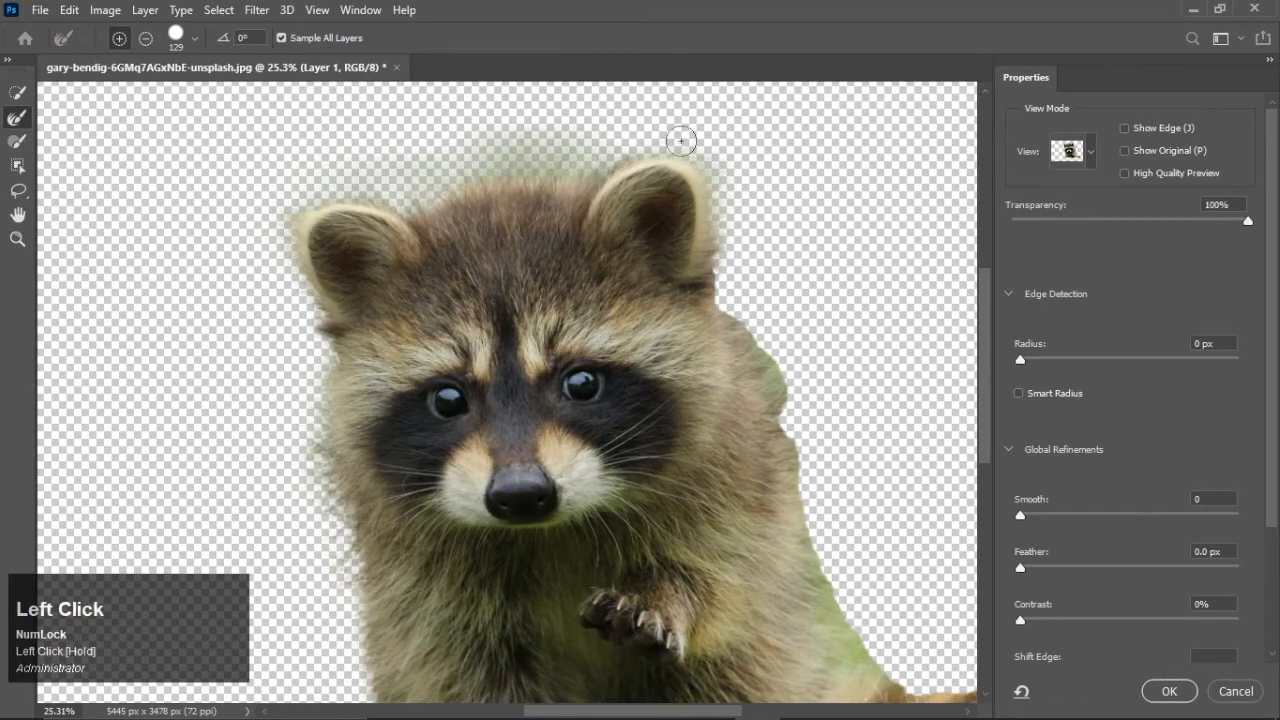
Step: Refine the fur edge down the raccoon's right back toward the tail with the Refine Edge Brush at 168 px
{"action": "right_click", "coordinate": [660, 289], "text": "alt"}
{"action": "mouse_move", "coordinate": [800, 389]}
{"action": "left_mouse_down"}
{"action": "mouse_move", "coordinate": [671, 289]}
{"action": "mouse_move", "coordinate": [695, 380]}
{"action": "mouse_move", "coordinate": [683, 394]}
{"action": "mouse_move", "coordinate": [748, 544]}
{"action": "left_mouse_up"}
{"action": "right_click", "coordinate": [734, 440], "text": "alt"}
{"action": "left_click_drag", "start_coordinate": [705, 495], "coordinate": [762, 582]}
Step: Feather the selection edge by 1.5 px and apply the Select and Mask refinement
{"action": "scroll", "coordinate": [672, 387], "scroll_direction": "down", "scroll_amount": 2}
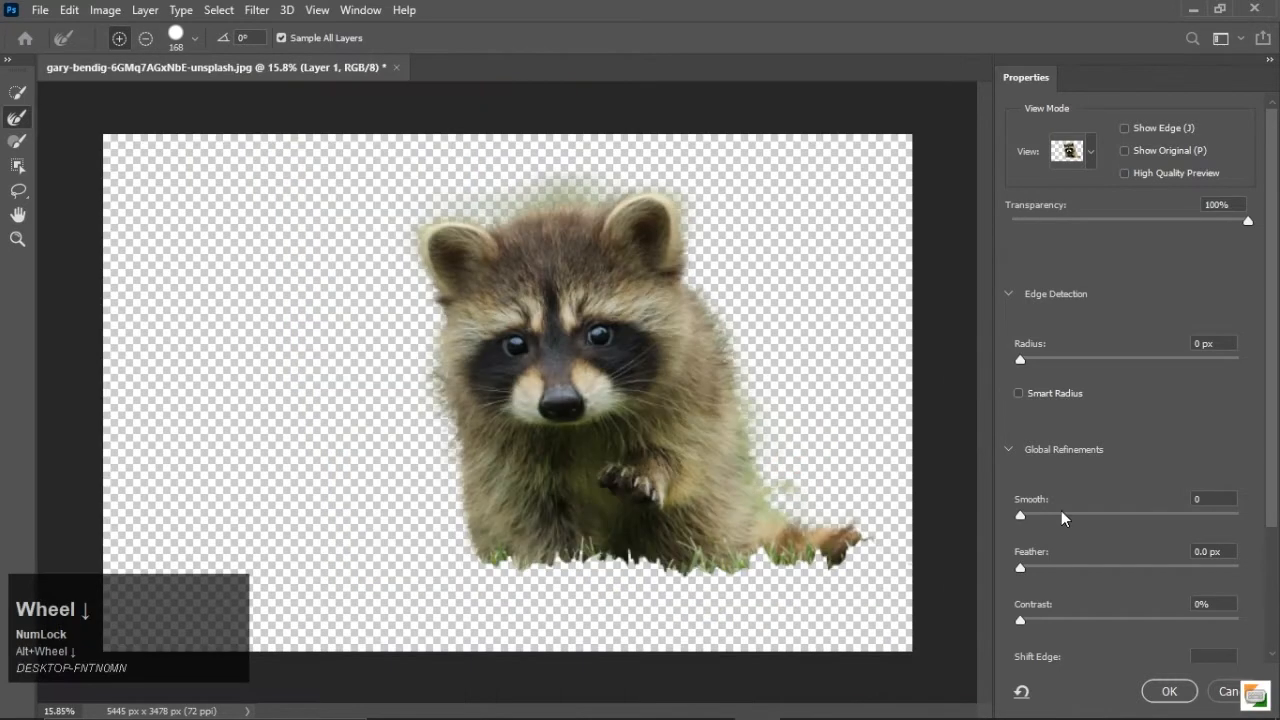
{"action": "scroll", "coordinate": [1038, 539], "scroll_direction": "down", "scroll_amount": 1}
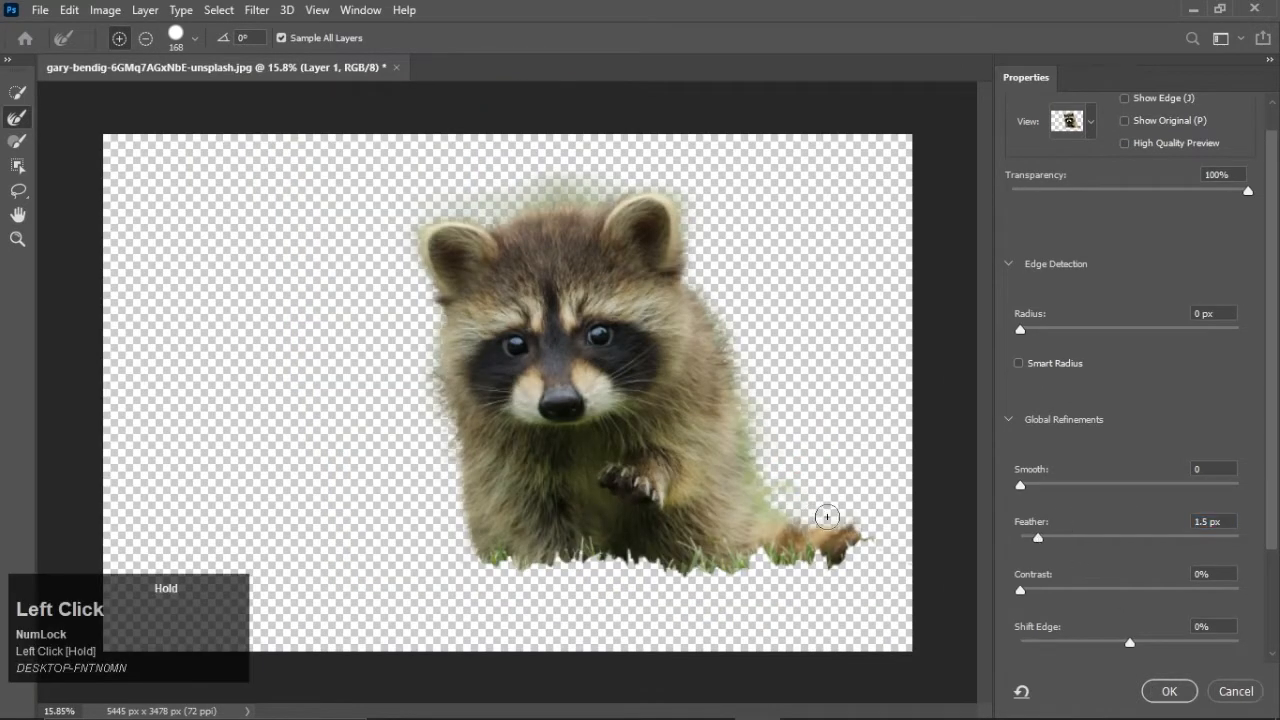
{"action": "left_click", "coordinate": [1169, 691]}
Step: Hide the Background layer and invert the raccoon selection so it covers the surroundings
{"action": "scroll", "coordinate": [518, 392], "scroll_direction": "down", "scroll_amount": 1}
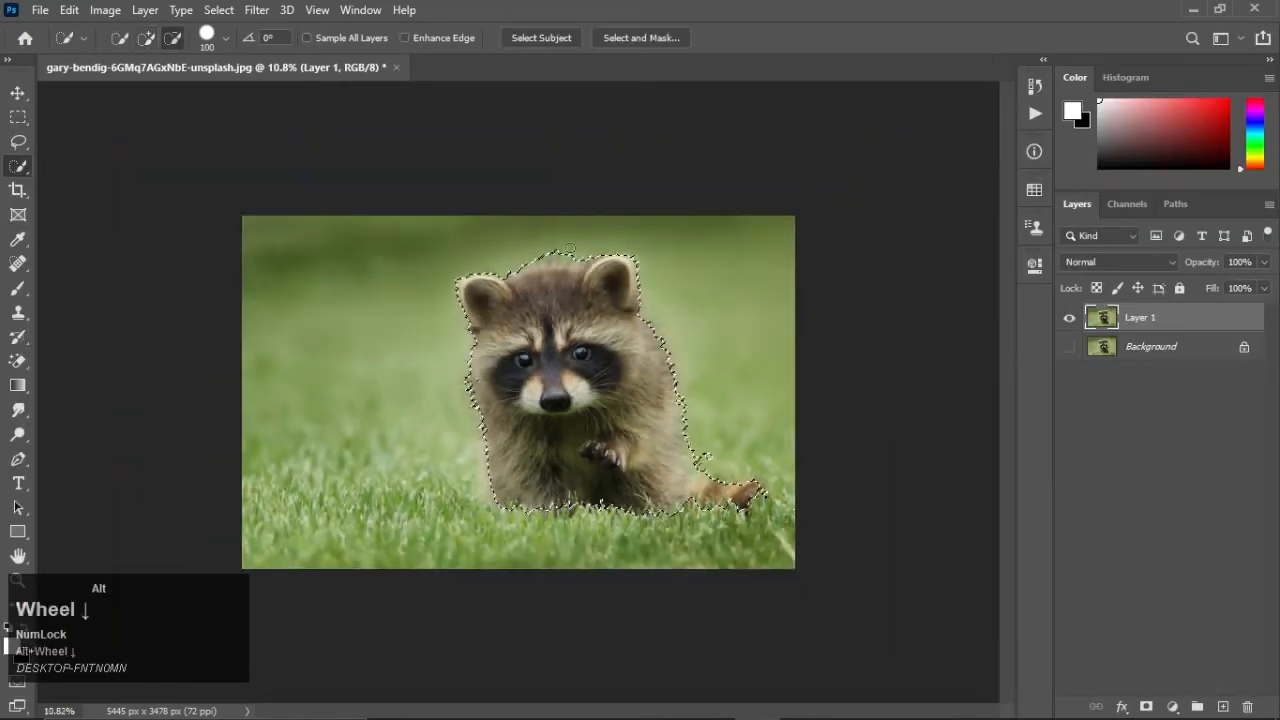
{"action": "left_click", "coordinate": [1135, 330]}
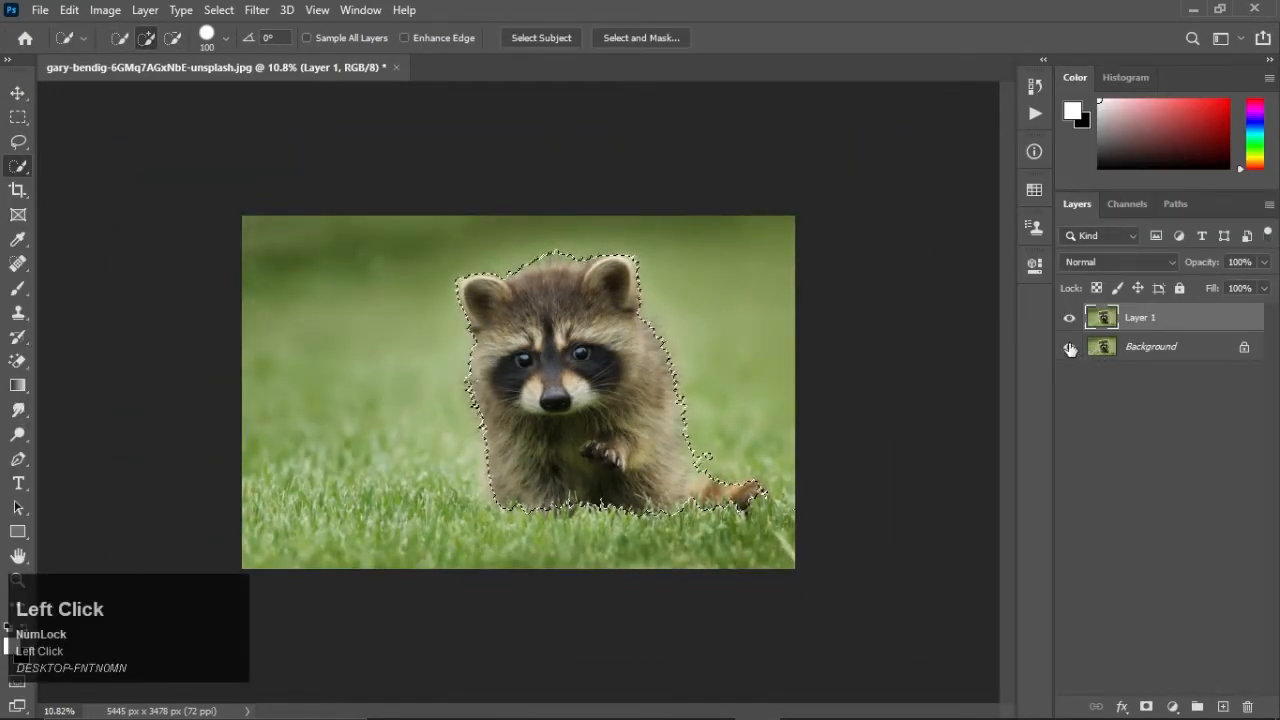
{"action": "left_click", "coordinate": [1172, 706]}
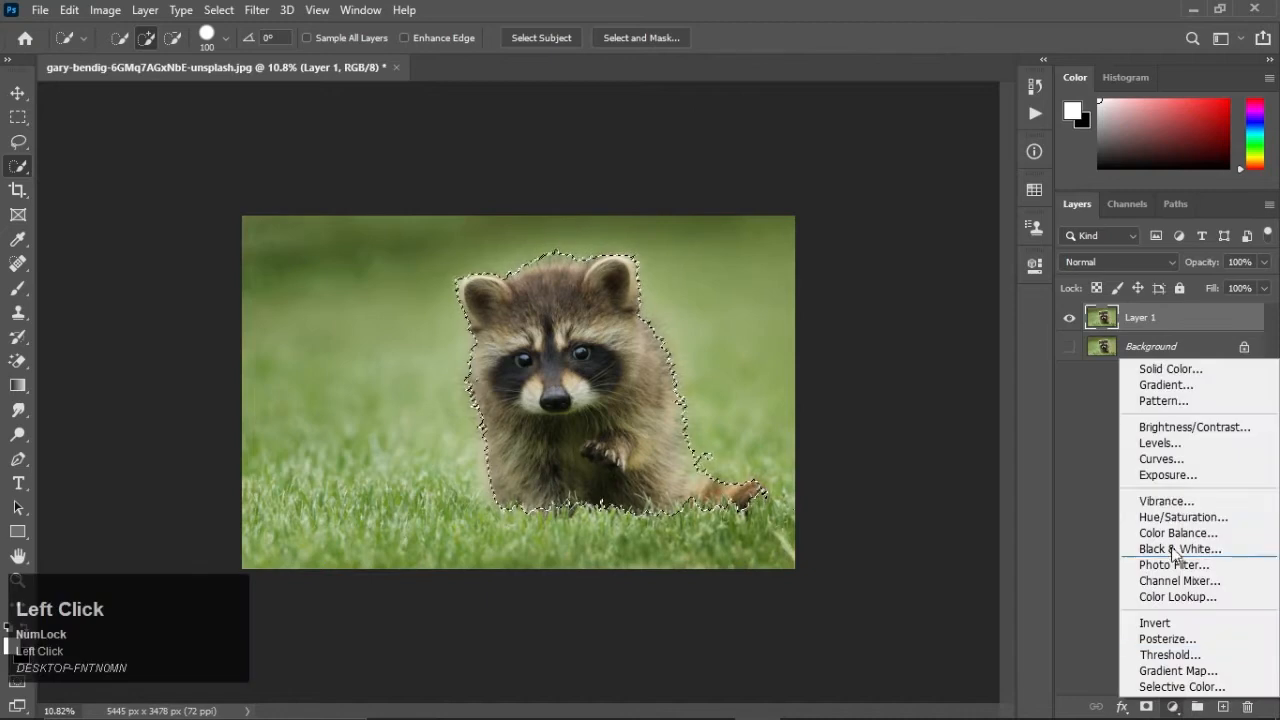
{"action": "left_click", "coordinate": [218, 9]}
{"action": "left_click", "coordinate": [220, 83]}
Step: Add a Curves adjustment layer for the inverted selection and pull the midtones down to darken the surroundings
{"action": "left_click", "coordinate": [1172, 708]}
{"action": "left_click", "coordinate": [1145, 460]}
{"action": "left_click_drag", "start_coordinate": [902, 451], "coordinate": [908, 463]}
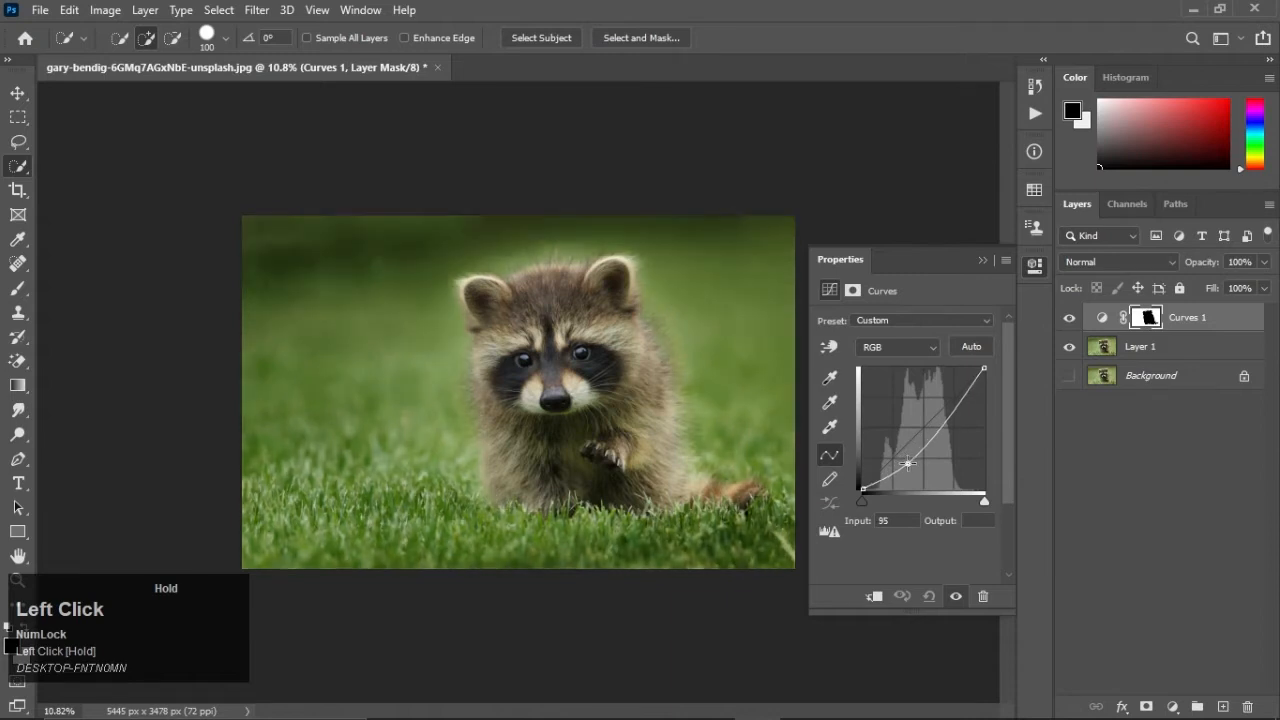
Step: Darken the grass background further by lowering the curve's highlight end and readjusting its shadow and midtone points
{"action": "left_click_drag", "start_coordinate": [986, 372], "coordinate": [1001, 411]}
{"action": "left_click_drag", "start_coordinate": [913, 461], "coordinate": [869, 503]}
{"action": "left_click_drag", "start_coordinate": [912, 465], "coordinate": [918, 465]}
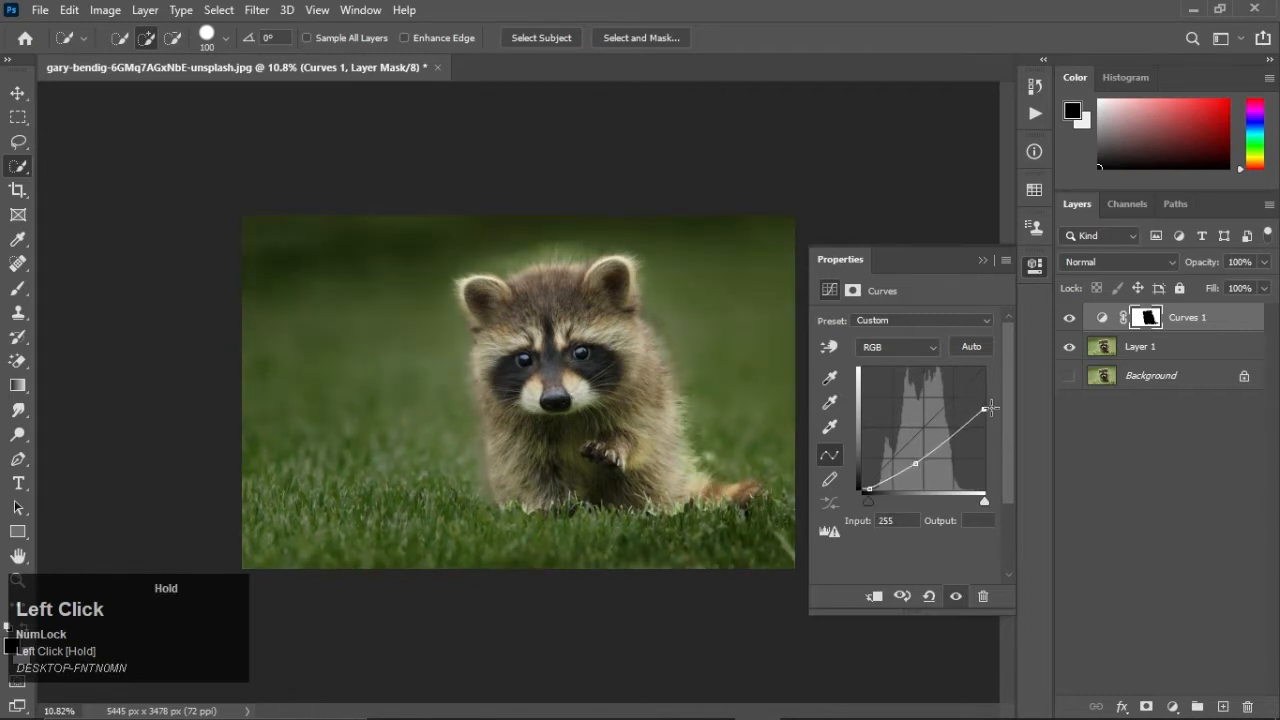
{"action": "left_click_drag", "start_coordinate": [922, 465], "coordinate": [934, 464]}
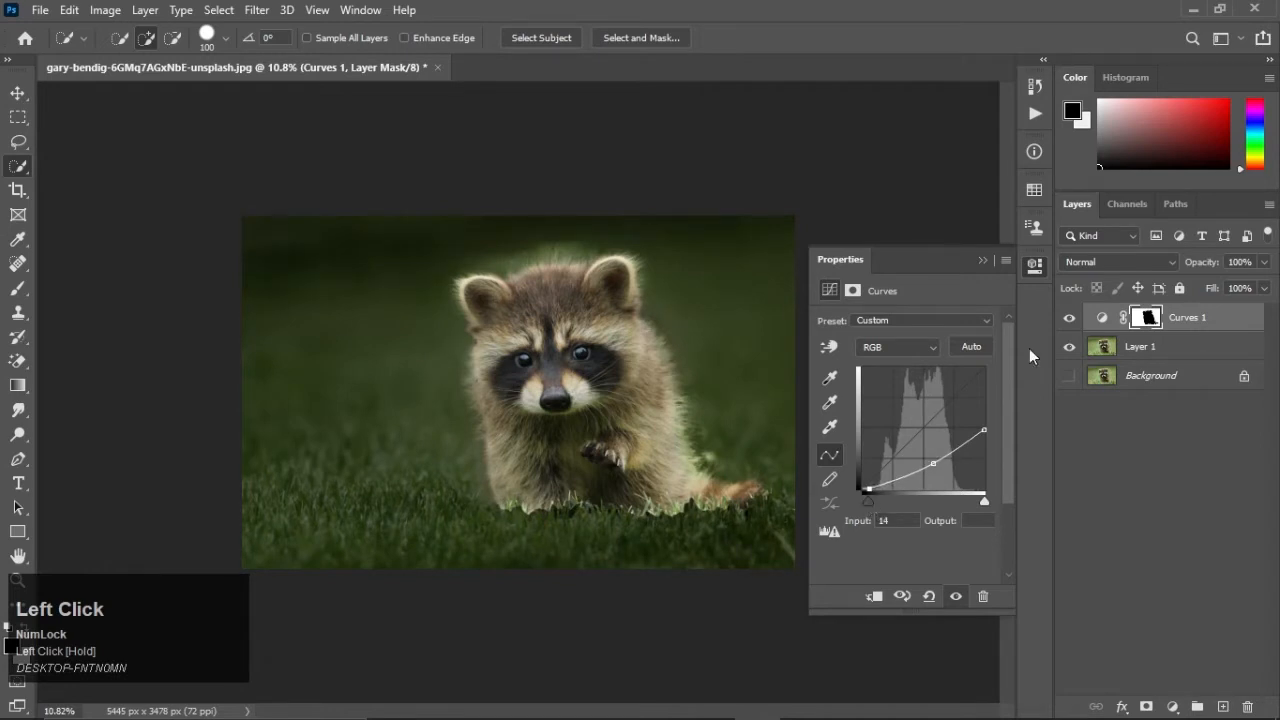
{"action": "left_click", "coordinate": [1034, 266]}
Step: Paint white on the Curves mask along the grass at the raccoon's base with a 484 px brush at 86% opacity
{"action": "left_click", "coordinate": [20, 289]}
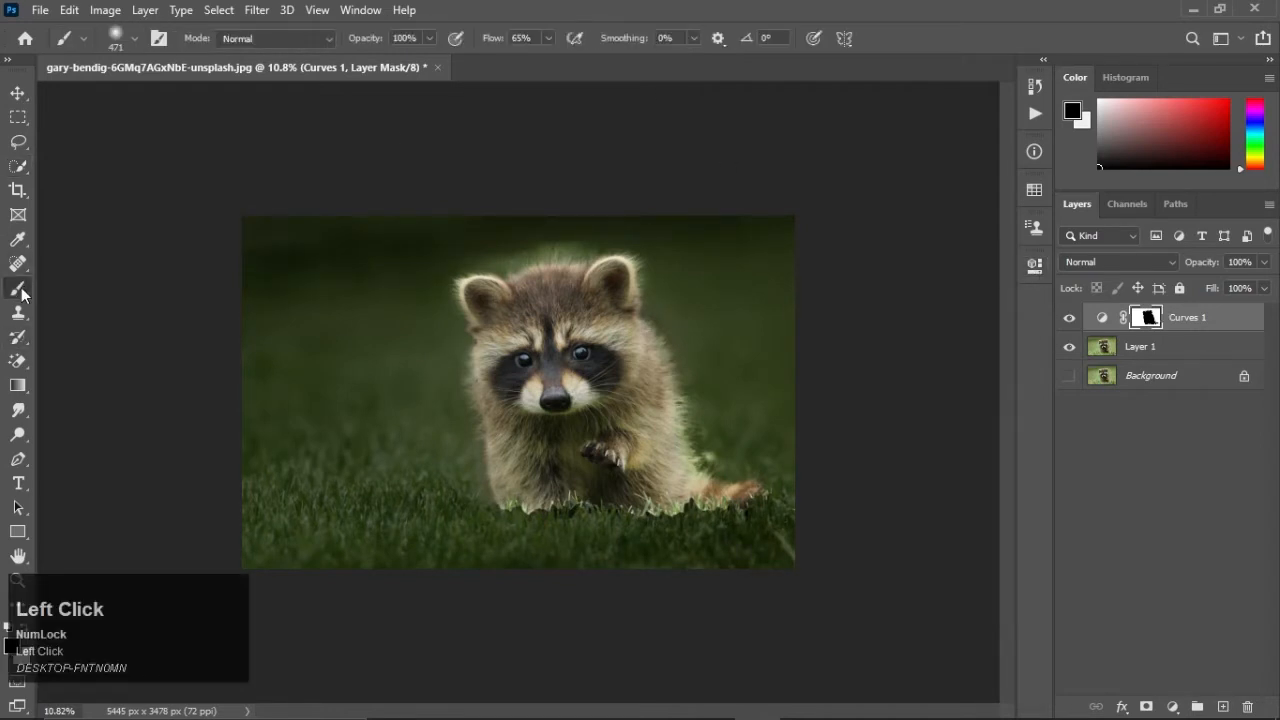
{"action": "scroll", "coordinate": [518, 389], "scroll_direction": "up", "scroll_amount": 3}
{"action": "right_click", "coordinate": [531, 580]}
{"action": "key", "text": "space"}
{"action": "key", "text": "x"}
{"action": "mouse_move", "coordinate": [500, 560]}
{"action": "left_mouse_down"}
{"action": "mouse_move", "coordinate": [594, 586]}
{"action": "mouse_move", "coordinate": [834, 563]}
{"action": "left_mouse_up"}
{"action": "right_click", "coordinate": [593, 560], "text": "alt"}
{"action": "left_click_drag", "start_coordinate": [365, 42], "coordinate": [357, 42]}
{"action": "left_click_drag", "start_coordinate": [592, 556], "coordinate": [819, 570]}
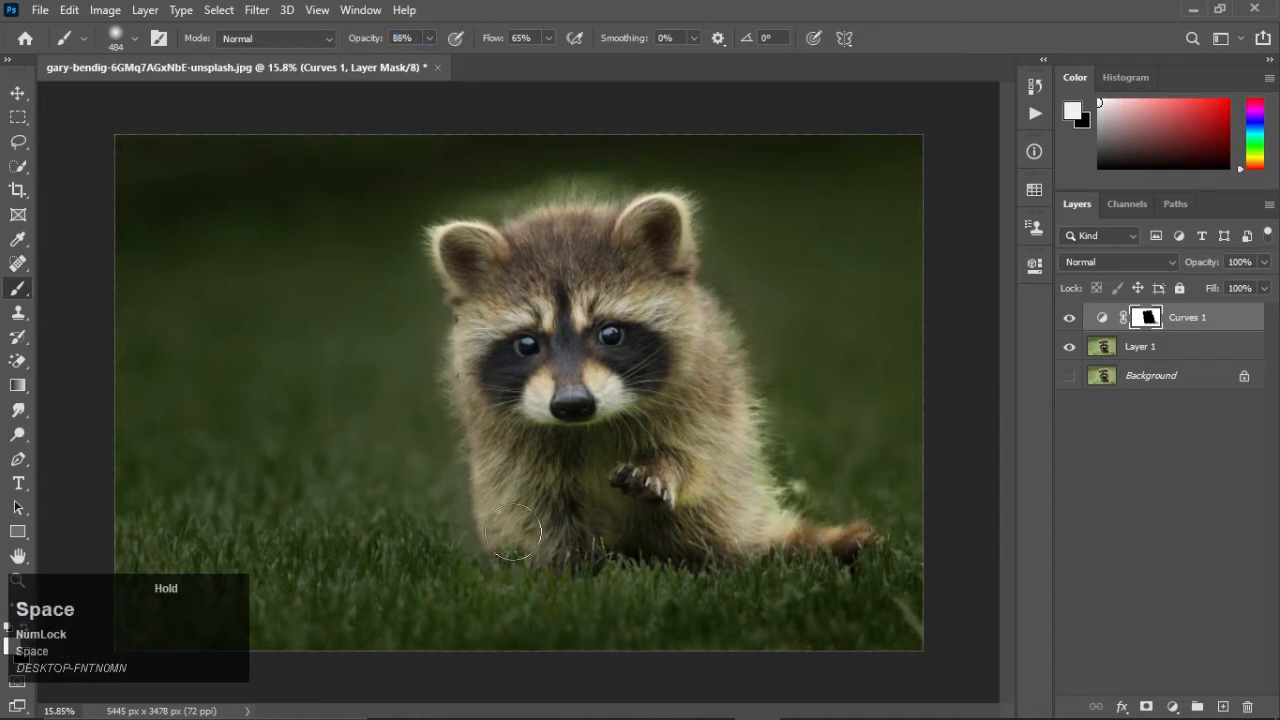
Step: Set the brush opacity to 76% and paint the Curves mask white around the raccoon's lower left, tail, right side, head and left side
{"action": "left_click_drag", "start_coordinate": [366, 40], "coordinate": [360, 42]}
{"action": "left_click_drag", "start_coordinate": [461, 500], "coordinate": [500, 573]}
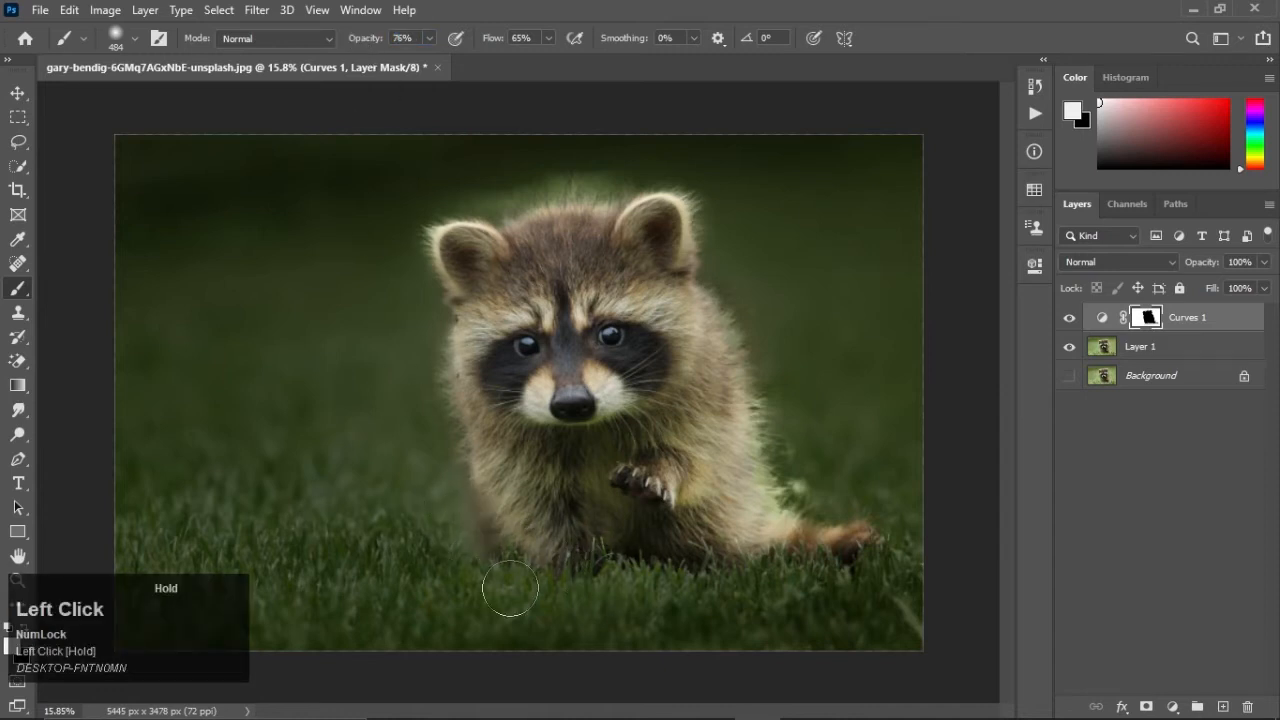
{"action": "mouse_move", "coordinate": [813, 494]}
{"action": "left_mouse_down"}
{"action": "mouse_move", "coordinate": [845, 520]}
{"action": "mouse_move", "coordinate": [790, 535]}
{"action": "left_mouse_up"}
{"action": "mouse_move", "coordinate": [778, 387]}
{"action": "left_mouse_down"}
{"action": "mouse_move", "coordinate": [775, 443]}
{"action": "mouse_move", "coordinate": [805, 445]}
{"action": "left_mouse_up"}
{"action": "left_click_drag", "start_coordinate": [564, 176], "coordinate": [445, 190]}
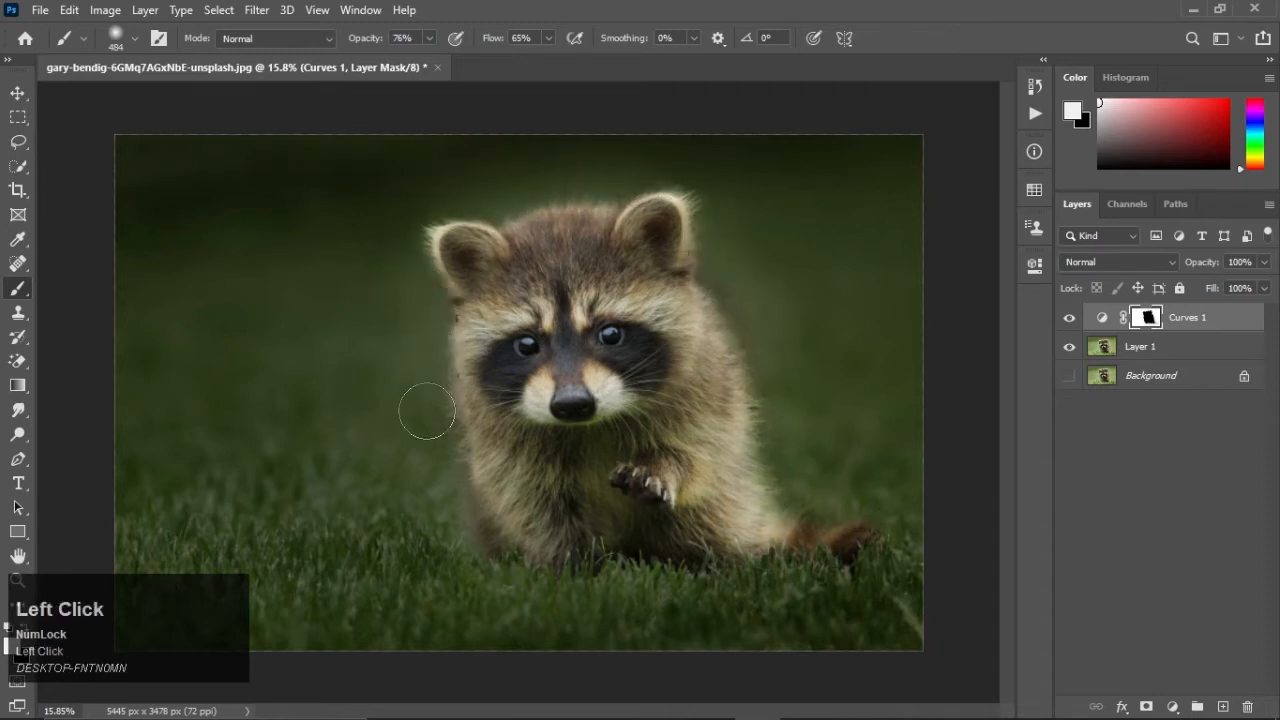
{"action": "left_click_drag", "start_coordinate": [427, 345], "coordinate": [446, 466]}
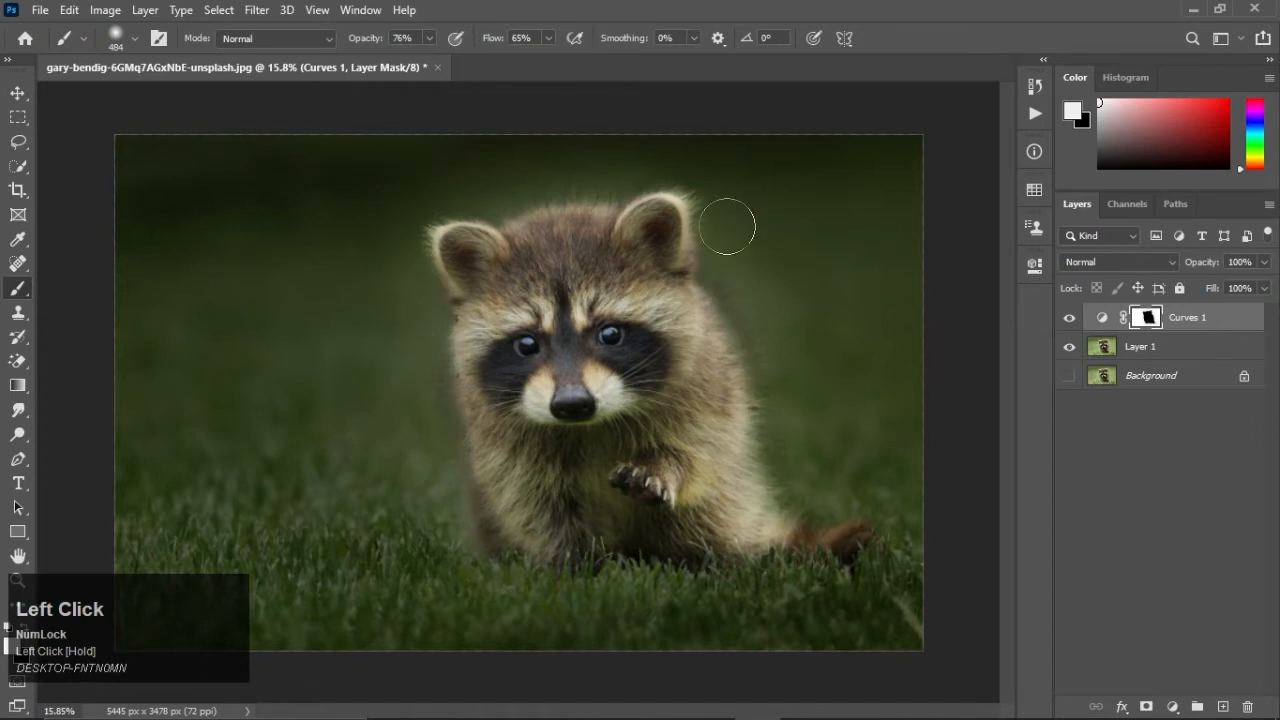
{"action": "scroll", "coordinate": [730, 257], "scroll_direction": "down", "scroll_amount": 2}
{"action": "scroll", "coordinate": [237, 220], "scroll_direction": "up", "scroll_amount": 5}
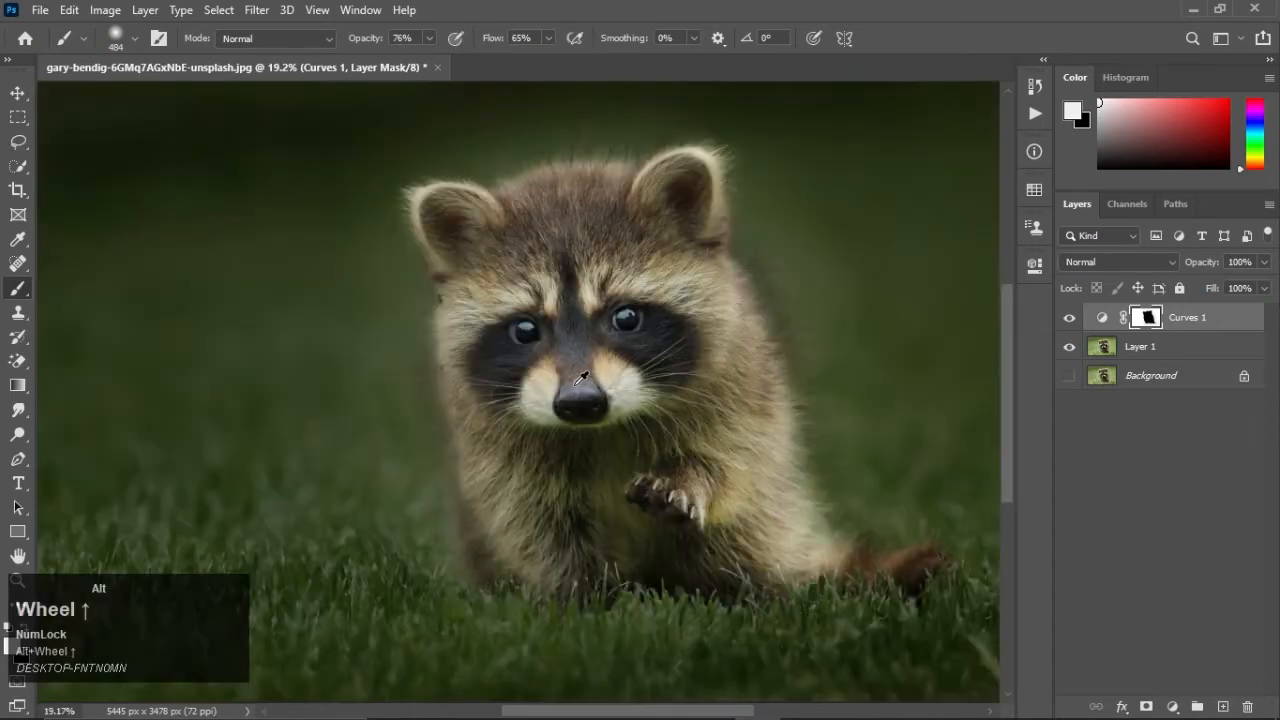
Step: Compare the raccoon photo with and without the Curves adjustment
{"action": "scroll", "coordinate": [246, 214], "scroll_direction": "down", "scroll_amount": 3}
{"action": "scroll", "coordinate": [600, 131], "scroll_direction": "up", "scroll_amount": 5}
{"action": "left_click_drag", "start_coordinate": [290, 165], "coordinate": [113, 292]}
{"action": "scroll", "coordinate": [700, 330], "scroll_direction": "down", "scroll_amount": 5}
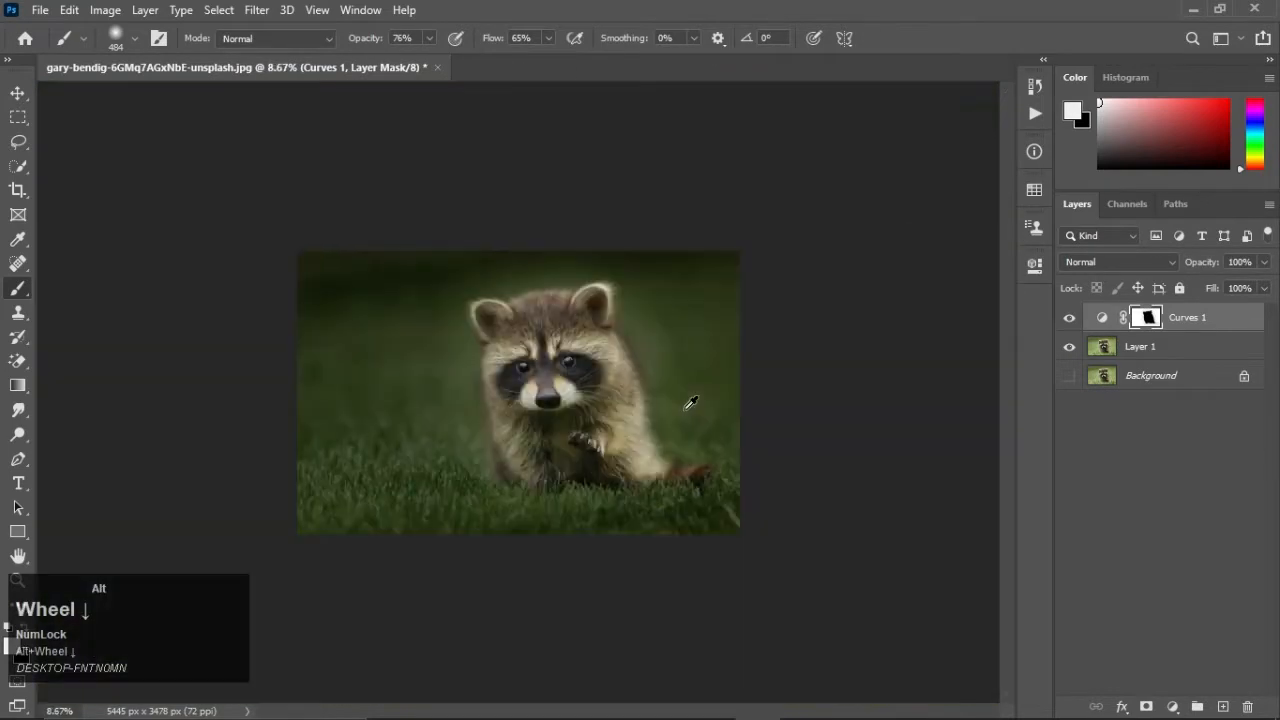
{"action": "left_click", "coordinate": [1069, 318]}
{"action": "left_click", "coordinate": [1069, 318]}
{"action": "scroll", "coordinate": [680, 463], "scroll_direction": "up", "scroll_amount": 2}
Step: Enlarge the brush to 1057 px and dab white on the Curves mask around the raccoon's tail
{"action": "right_click", "coordinate": [822, 511], "text": "alt"}
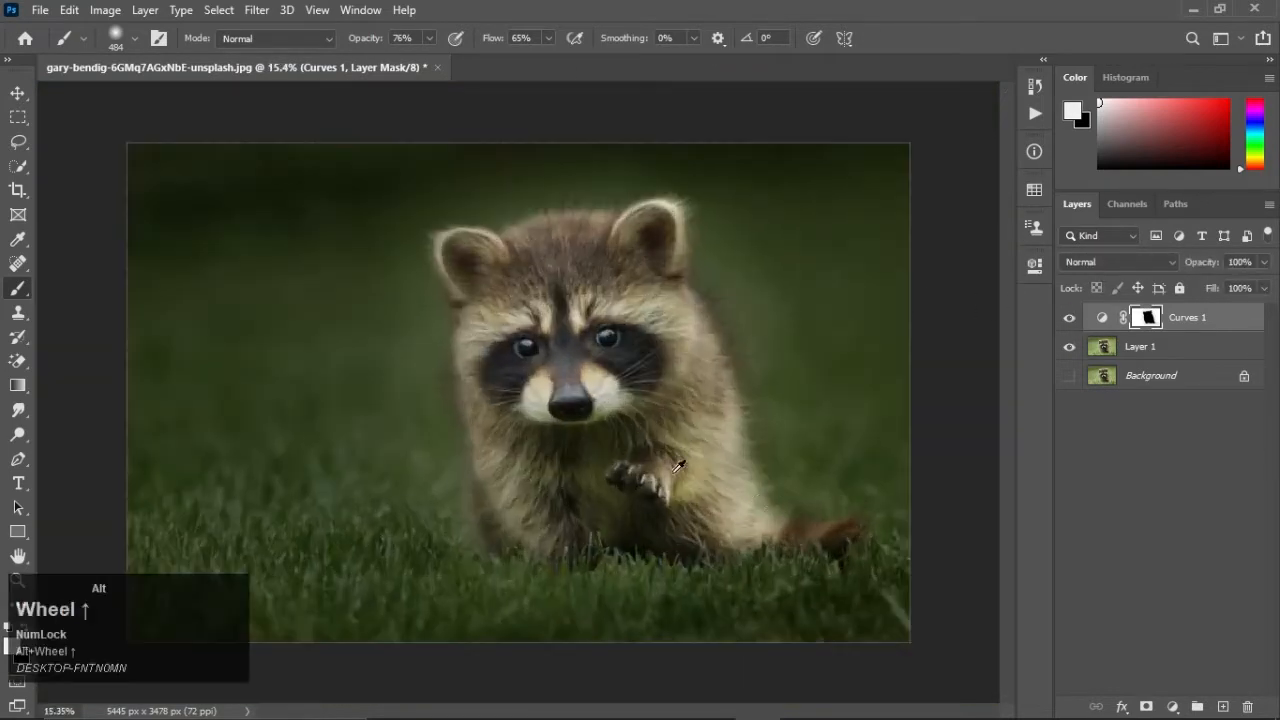
{"action": "left_click", "coordinate": [812, 520]}
{"action": "scroll", "coordinate": [657, 500], "scroll_direction": "down", "scroll_amount": 3, "text": "alt"}
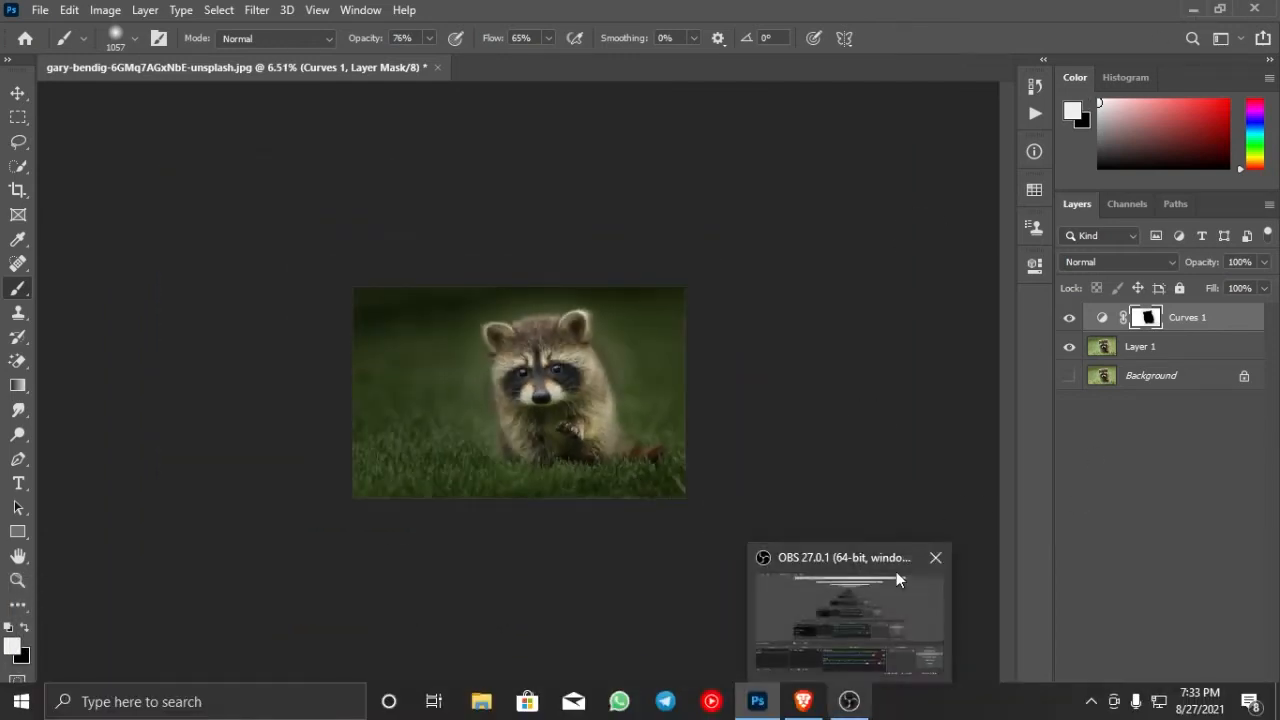
Step: Switch to File Explorer and place the butterfly image XOwRyPHm_4x into the raccoon document over the grass below the chest
{"action": "left_click", "coordinate": [478, 703]}
{"action": "left_click", "coordinate": [1174, 10]}
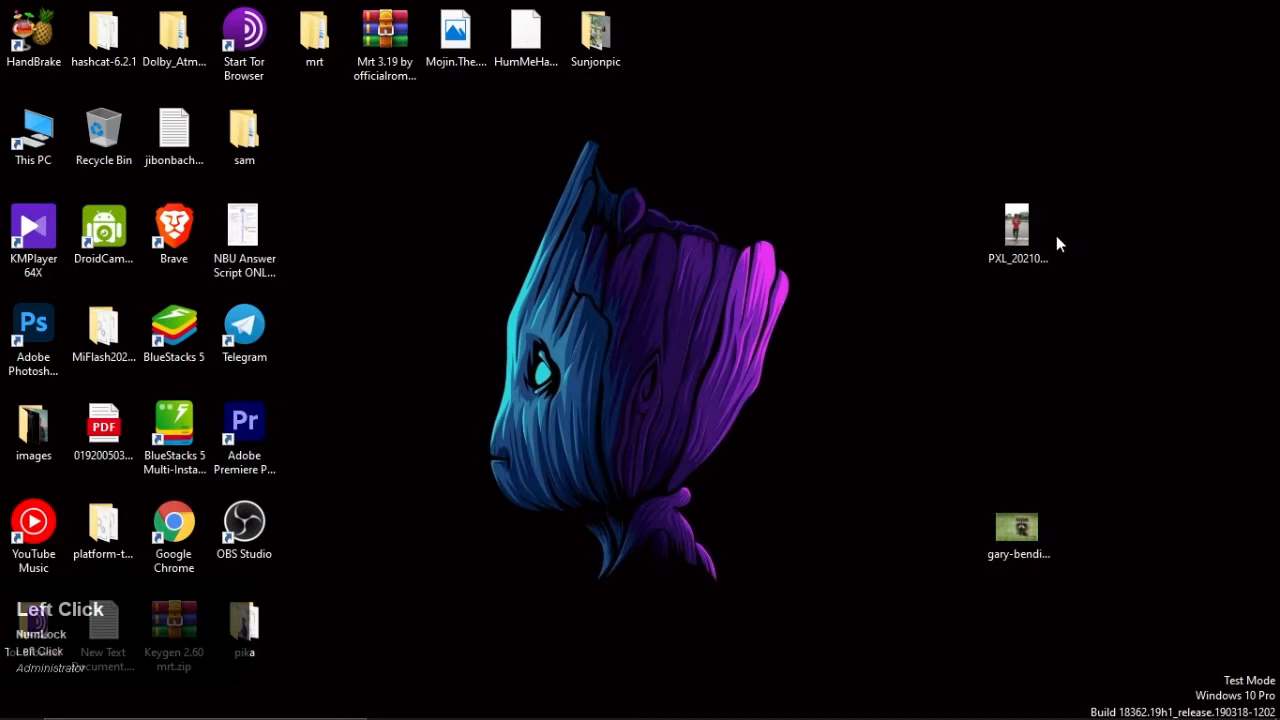
{"action": "left_click", "coordinate": [483, 705]}
{"action": "left_click", "coordinate": [91, 243]}
{"action": "left_click_drag", "start_coordinate": [508, 213], "coordinate": [514, 386]}
{"action": "left_click_drag", "start_coordinate": [496, 340], "coordinate": [573, 464]}
{"action": "left_click", "coordinate": [595, 327]}
{"action": "scroll", "coordinate": [586, 484], "scroll_direction": "up", "scroll_amount": 4}
{"action": "scroll", "coordinate": [590, 480], "scroll_direction": "down", "scroll_amount": 3}
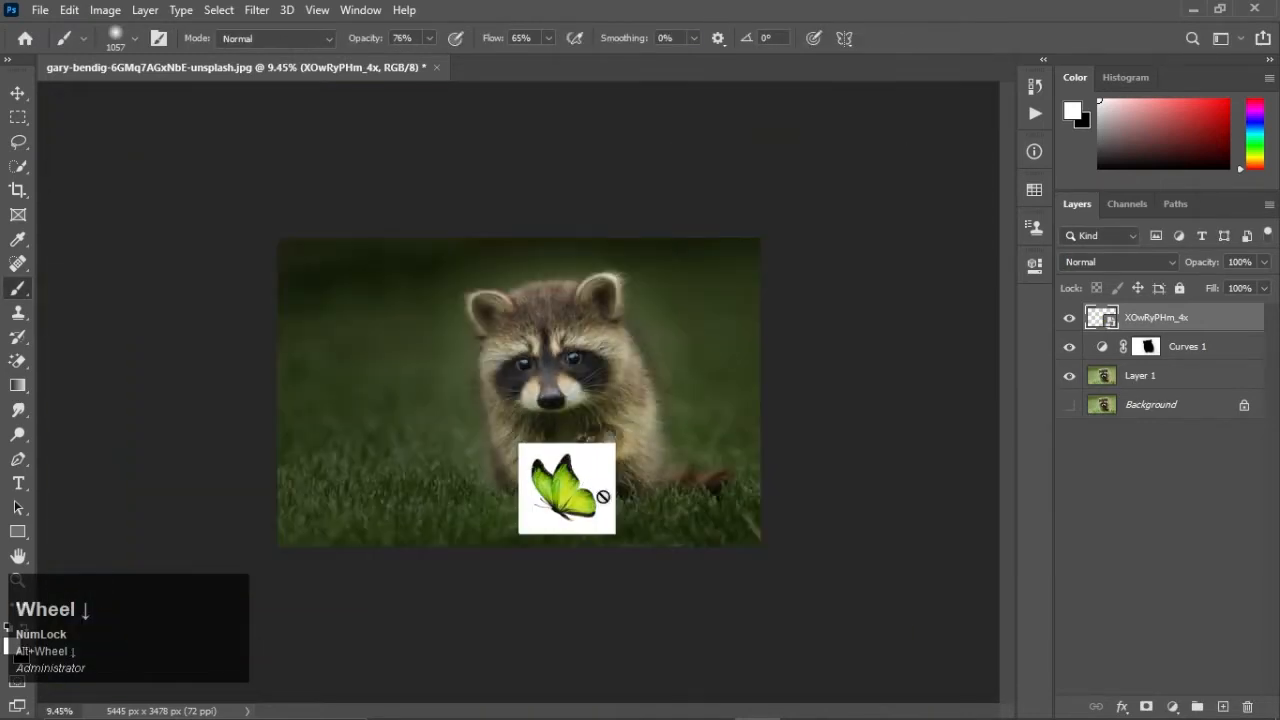
{"action": "left_click", "coordinate": [19, 168]}
{"action": "left_click", "coordinate": [639, 38]}
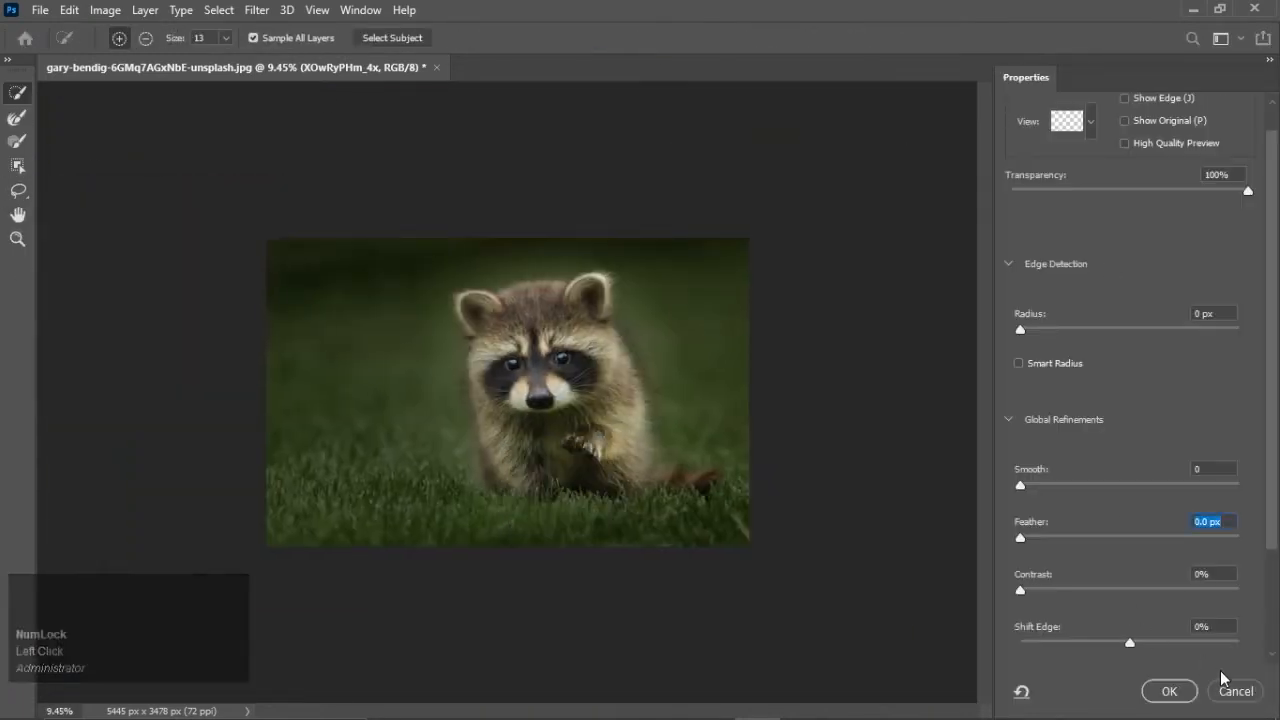
{"action": "left_click", "coordinate": [1230, 688]}
Step: Open the butterfly selection in Select and Mask and set its edge detection radius to 2 px
{"action": "left_click", "coordinate": [664, 38]}
{"action": "left_click", "coordinate": [1031, 329]}
{"action": "left_click", "coordinate": [600, 532], "text": "alt"}
{"action": "scroll", "coordinate": [508, 543], "scroll_direction": "up", "scroll_amount": 6}
{"action": "left_click_drag", "start_coordinate": [692, 340], "coordinate": [668, 403]}
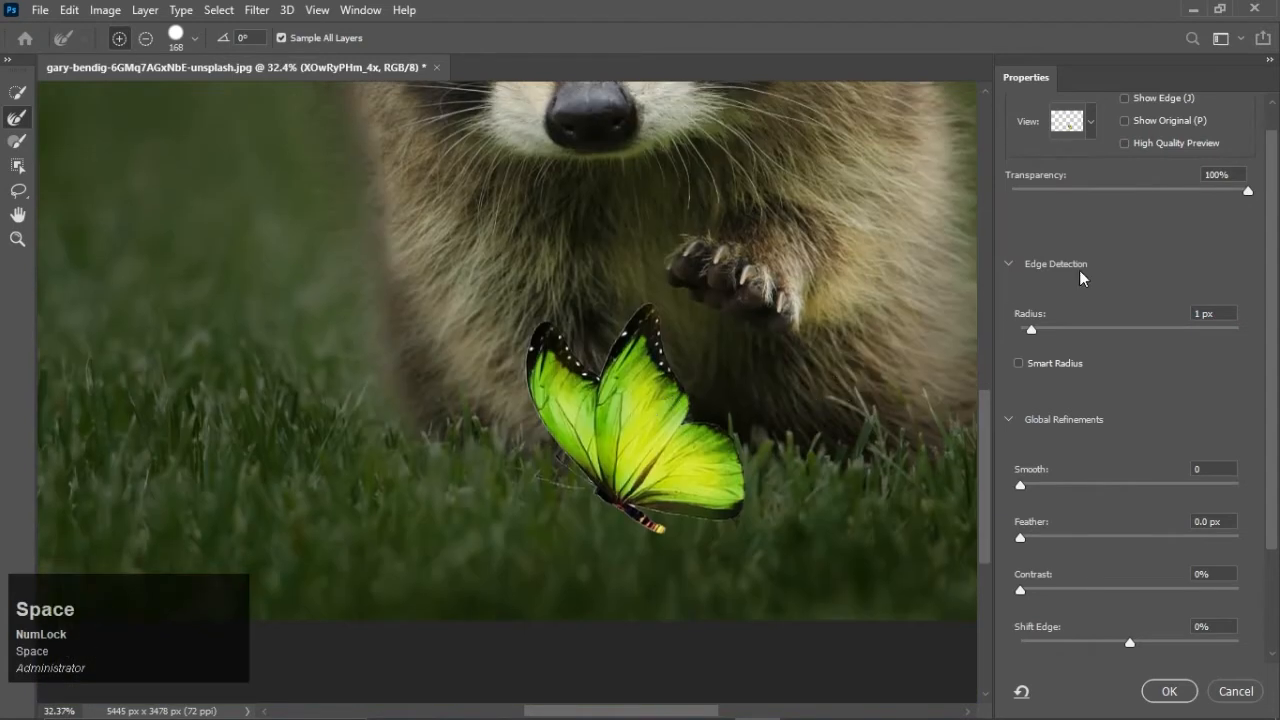
{"action": "mouse_move", "coordinate": [1041, 333]}
{"action": "left_mouse_down"}
{"action": "mouse_move", "coordinate": [1011, 343]}
{"action": "mouse_move", "coordinate": [1055, 340]}
{"action": "mouse_move", "coordinate": [1040, 333]}
{"action": "left_mouse_up"}
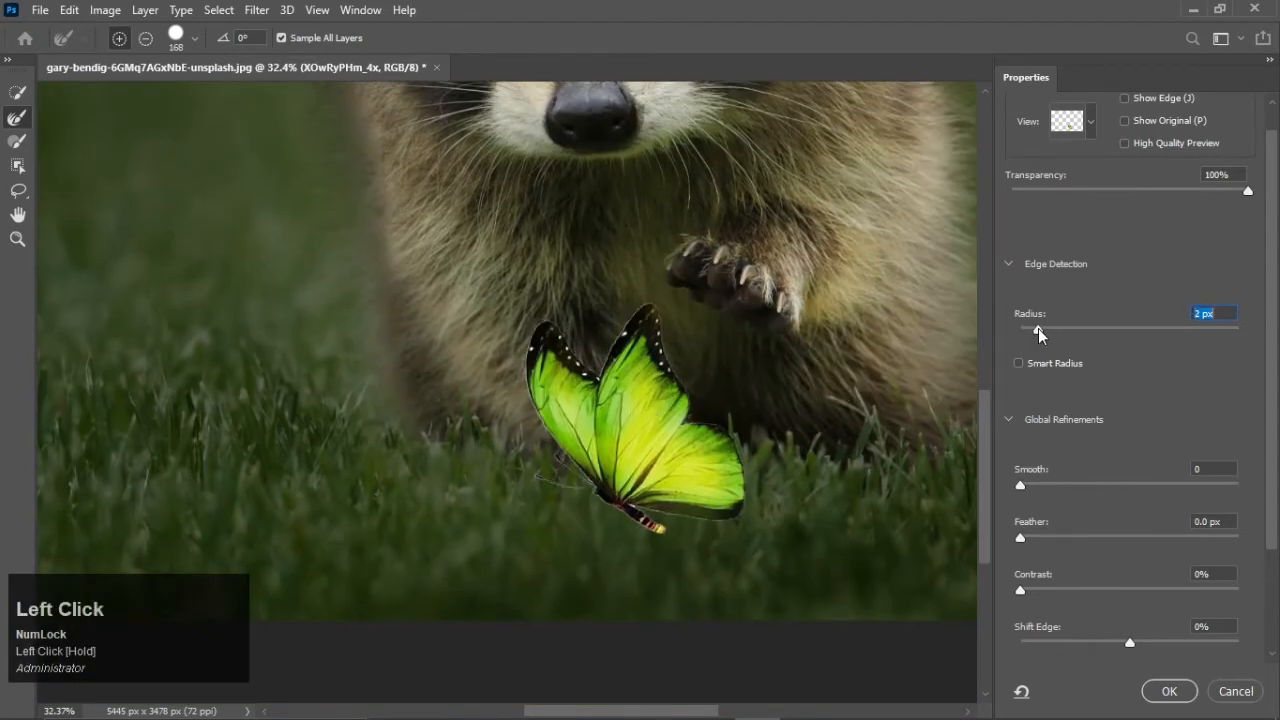
Step: Refine the butterfly's edge with 5% contrast, smooth 13 and a negative edge shift, and output it as a layer mask
{"action": "left_click_drag", "start_coordinate": [1021, 590], "coordinate": [1030, 594]}
{"action": "left_click_drag", "start_coordinate": [1077, 543], "coordinate": [953, 558]}
{"action": "scroll", "coordinate": [1116, 559], "scroll_direction": "down", "scroll_amount": 1}
{"action": "left_click", "coordinate": [1128, 612]}
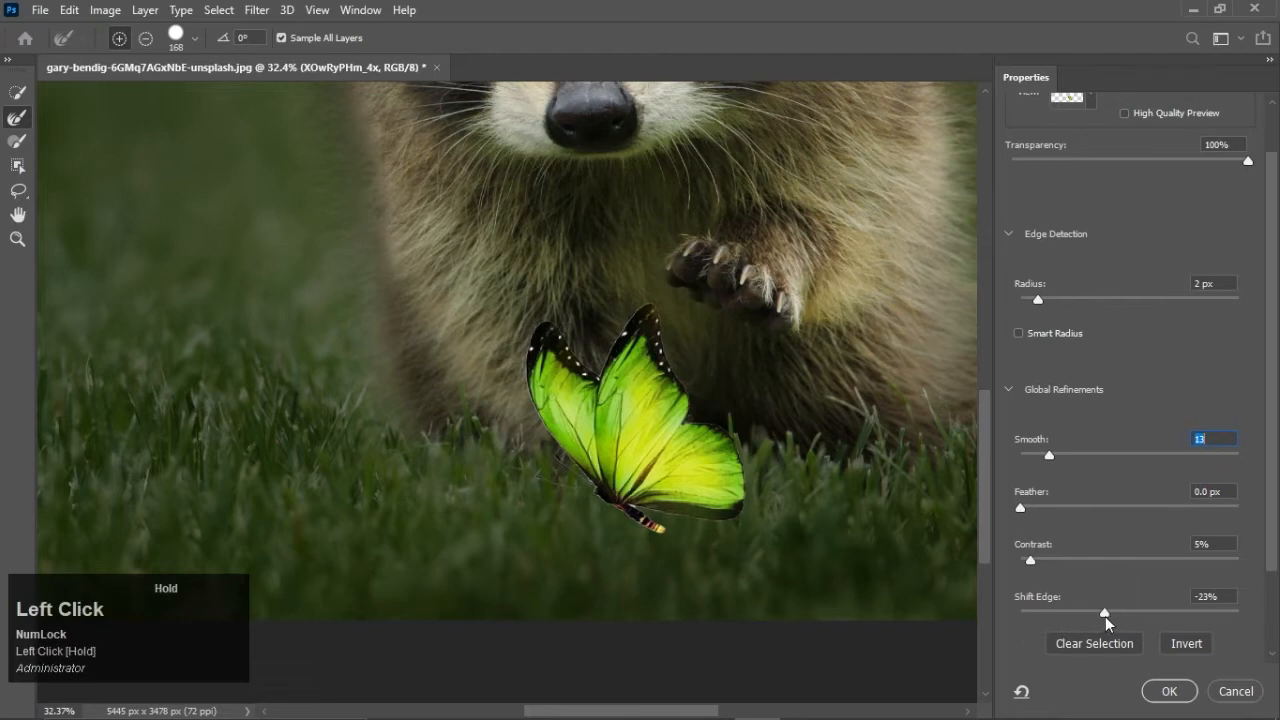
{"action": "left_click_drag", "start_coordinate": [1105, 618], "coordinate": [1099, 618]}
{"action": "left_click", "coordinate": [1160, 690]}
Step: Scale the butterfly to 83.18% and position it in the grass at the raccoon's feet
{"action": "scroll", "coordinate": [628, 338], "scroll_direction": "down", "scroll_amount": 3}
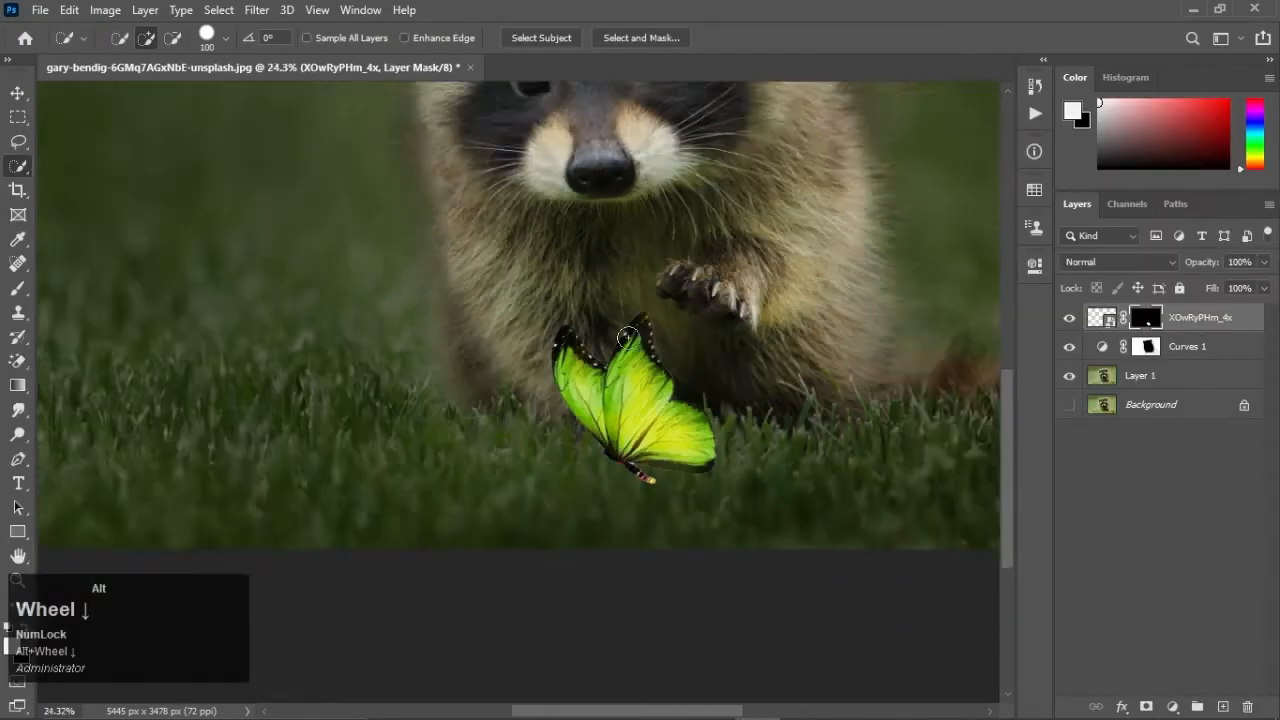
{"action": "scroll", "coordinate": [628, 338], "scroll_direction": "down", "scroll_amount": 2}
{"action": "scroll", "coordinate": [569, 527], "scroll_direction": "up", "scroll_amount": 1}
{"action": "scroll", "coordinate": [569, 527], "scroll_direction": "down", "scroll_amount": 1}
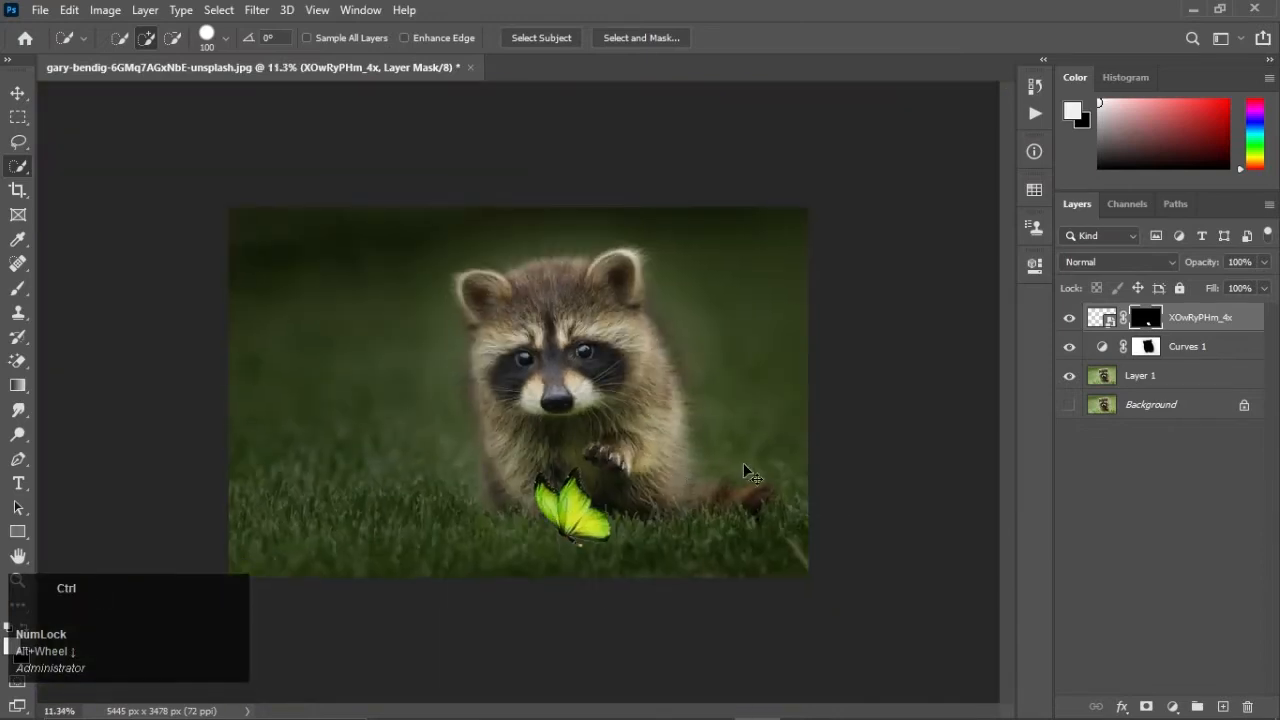
{"action": "key", "text": "ctrl+t"}
{"action": "mouse_move", "coordinate": [592, 535]}
{"action": "left_mouse_down"}
{"action": "mouse_move", "coordinate": [595, 550]}
{"action": "mouse_move", "coordinate": [594, 535]}
{"action": "left_mouse_up"}
{"action": "left_click_drag", "start_coordinate": [634, 458], "coordinate": [727, 371]}
{"action": "left_click_drag", "start_coordinate": [624, 472], "coordinate": [562, 495]}
{"action": "left_click_drag", "start_coordinate": [666, 400], "coordinate": [580, 466]}
{"action": "mouse_move", "coordinate": [538, 521]}
{"action": "left_mouse_down"}
{"action": "mouse_move", "coordinate": [570, 515]}
{"action": "mouse_move", "coordinate": [566, 528]}
{"action": "mouse_move", "coordinate": [556, 517]}
{"action": "left_mouse_up"}
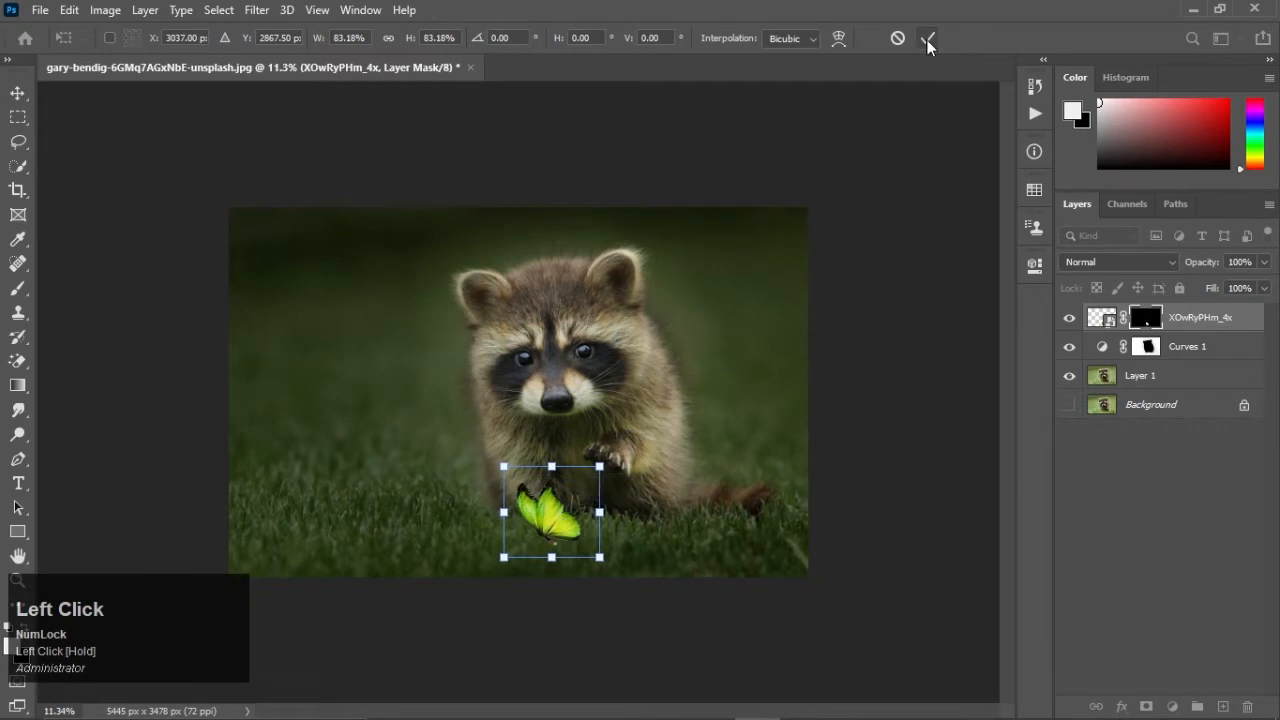
{"action": "left_click", "coordinate": [927, 38]}
Step: Choose the Grass 10 tip from the 20 Grass Brushes set for the Brush tool and size it to 1830 px
{"action": "left_click", "coordinate": [18, 288]}
{"action": "right_click", "coordinate": [316, 338]}
{"action": "left_click_drag", "start_coordinate": [769, 502], "coordinate": [769, 570]}
{"action": "left_click", "coordinate": [400, 545]}
{"action": "left_click", "coordinate": [490, 553]}
{"action": "left_click", "coordinate": [584, 554]}
{"action": "left_click", "coordinate": [410, 581]}
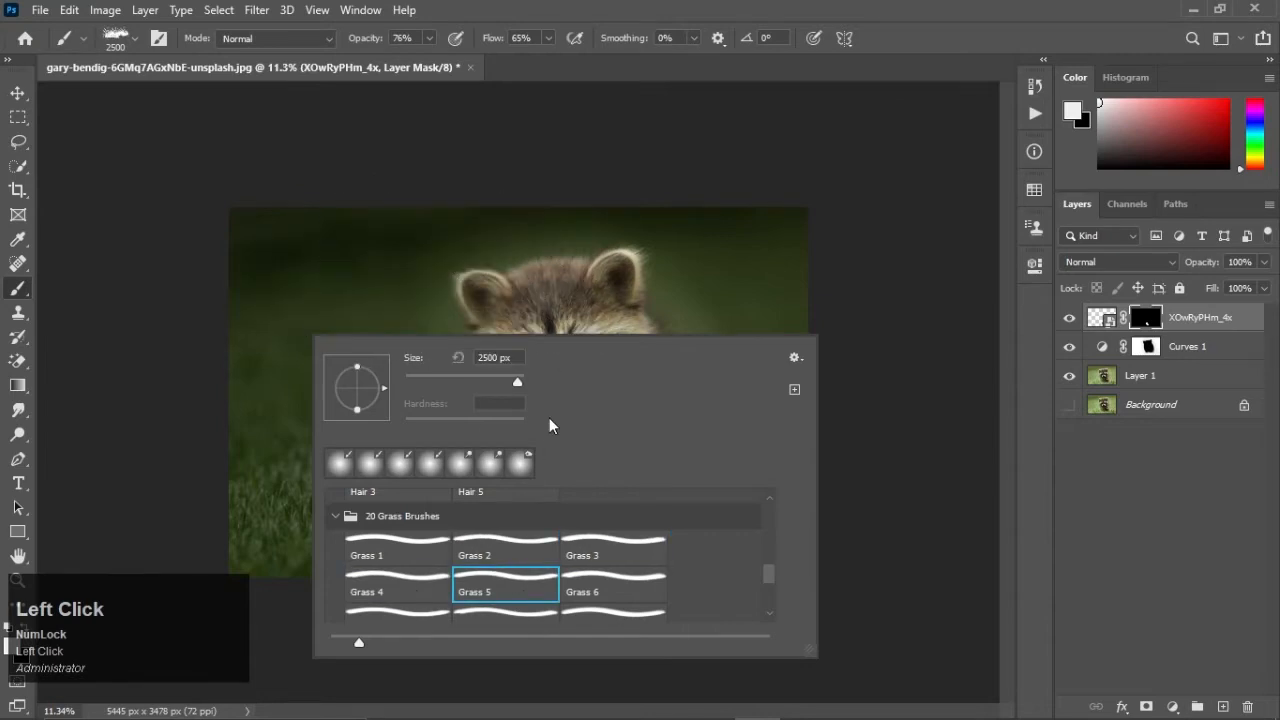
{"action": "left_click", "coordinate": [400, 612]}
{"action": "left_click", "coordinate": [505, 585]}
{"action": "left_click", "coordinate": [590, 589]}
{"action": "left_click", "coordinate": [602, 617]}
{"action": "left_click", "coordinate": [511, 587]}
{"action": "left_click", "coordinate": [418, 589]}
{"action": "right_click", "coordinate": [650, 271], "text": "alt"}
{"action": "left_click", "coordinate": [803, 702]}
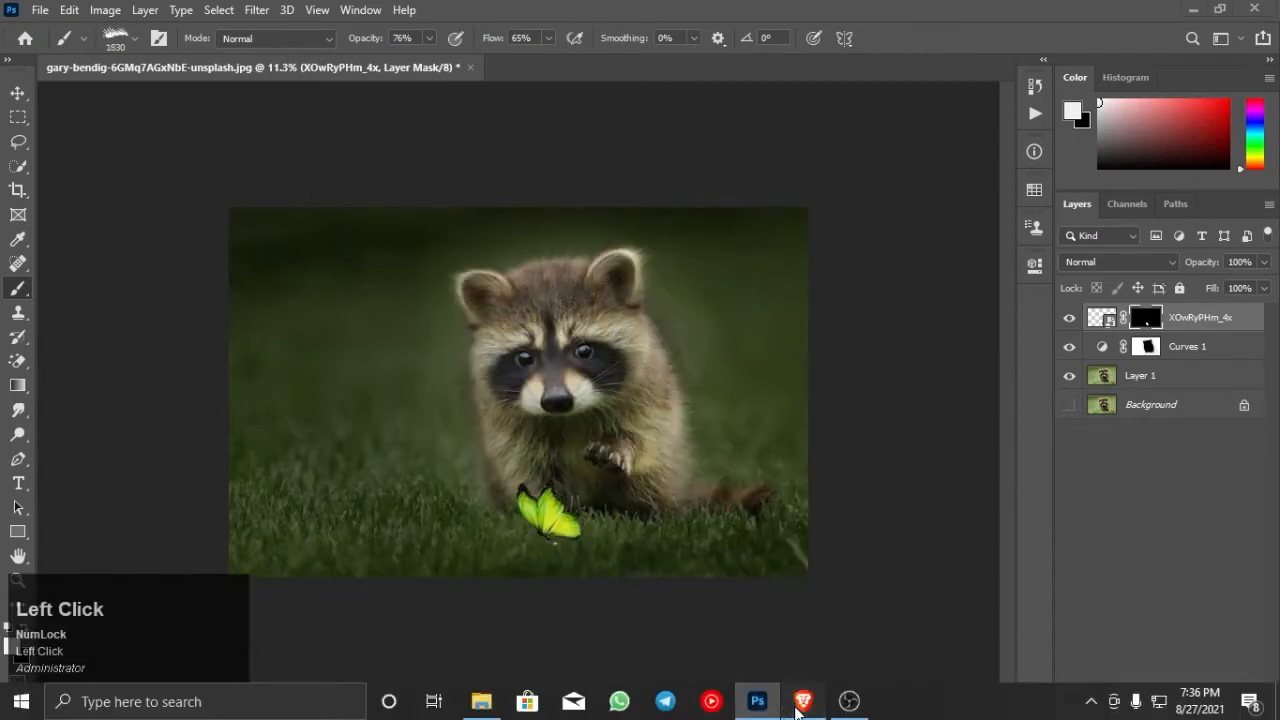
{"action": "key", "text": "space"}
{"action": "key", "text": "space"}
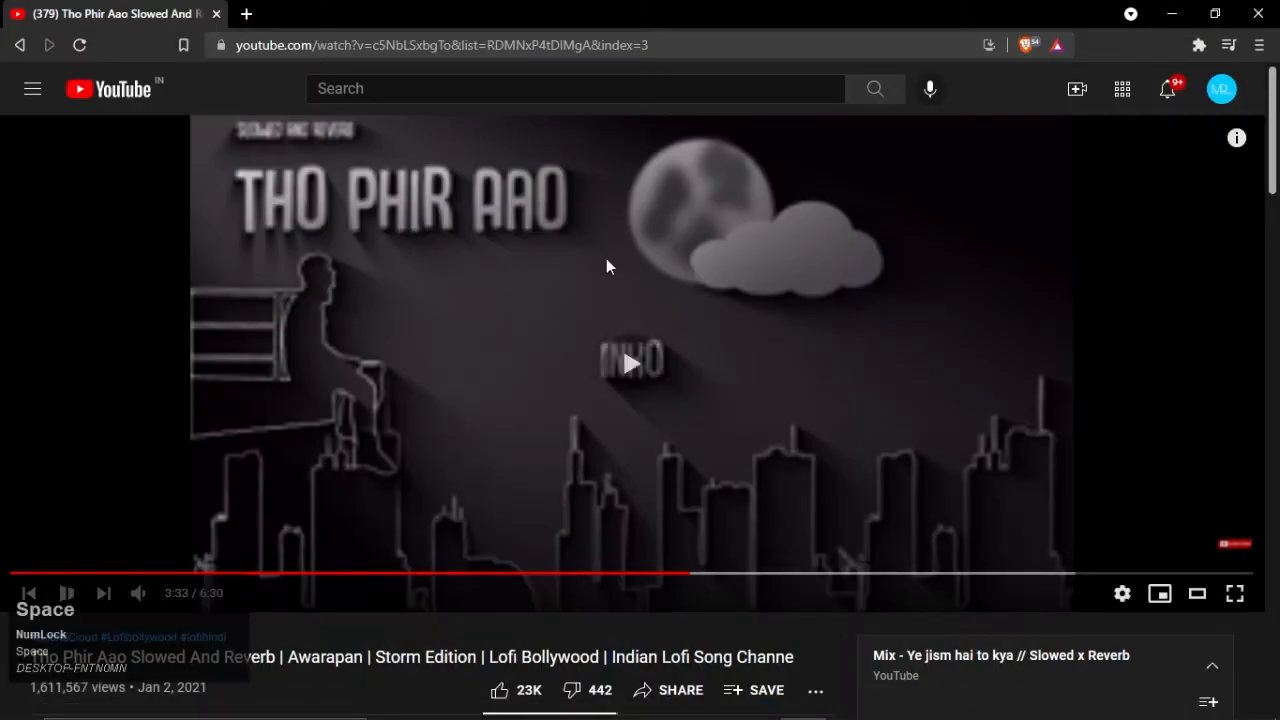
{"action": "left_click", "coordinate": [757, 702]}
Step: Set the grass brush to 493 px with a 7° tip angle and switch the foreground colour to black
{"action": "key", "text": "space"}
{"action": "left_click_drag", "start_coordinate": [597, 619], "coordinate": [514, 436]}
{"action": "scroll", "coordinate": [514, 436], "scroll_direction": "up", "scroll_amount": 4}
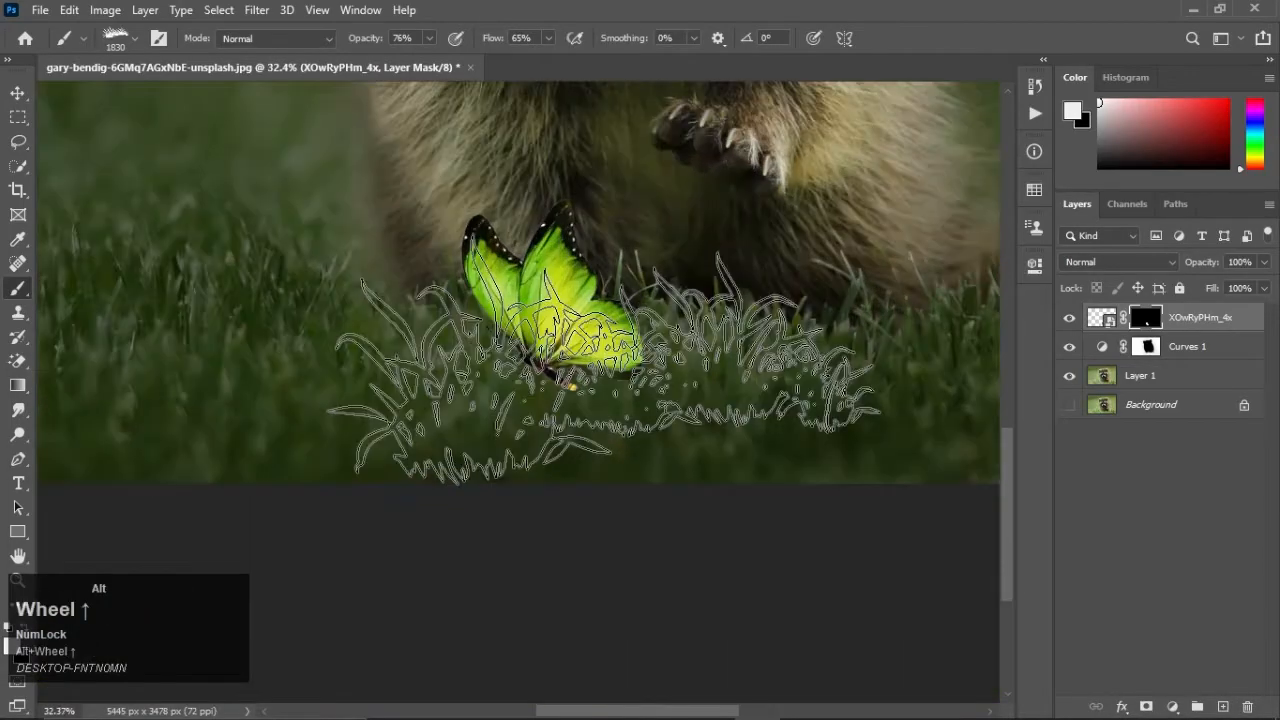
{"action": "right_click", "coordinate": [500, 383], "text": "alt"}
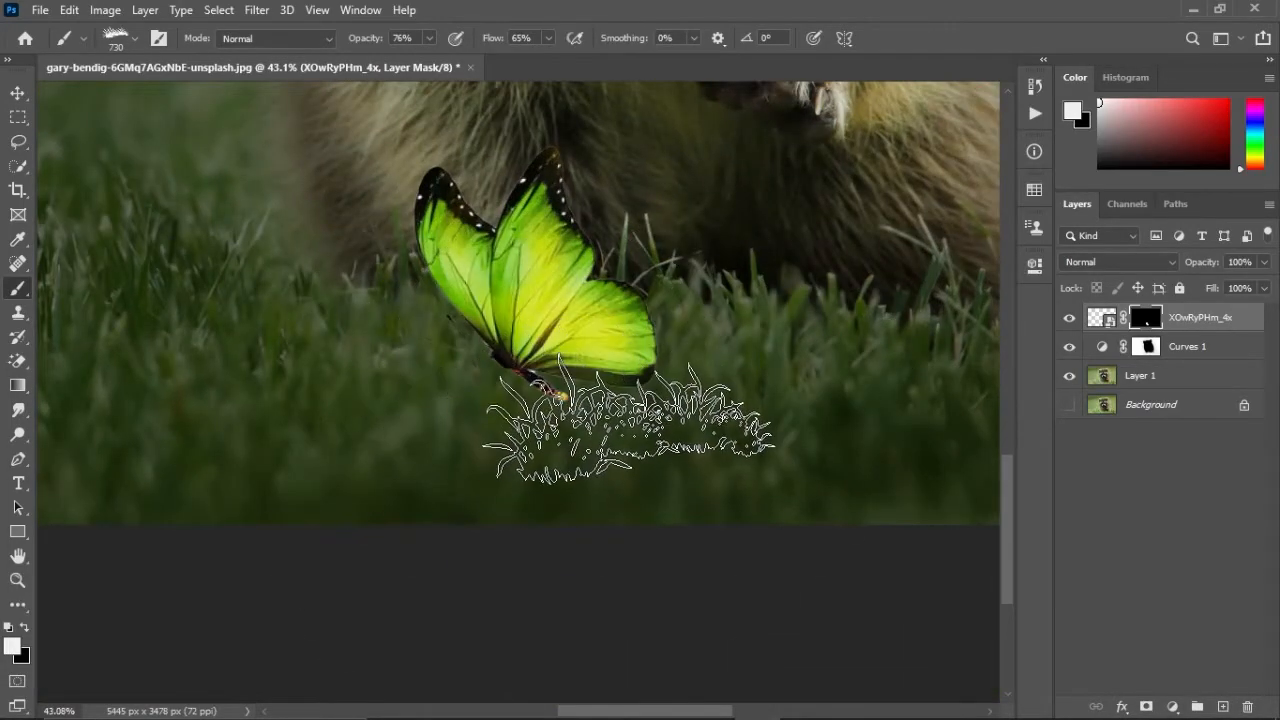
{"action": "right_click", "coordinate": [634, 420], "text": "alt"}
{"action": "right_click", "coordinate": [583, 414]}
{"action": "left_click_drag", "start_coordinate": [657, 453], "coordinate": [659, 448]}
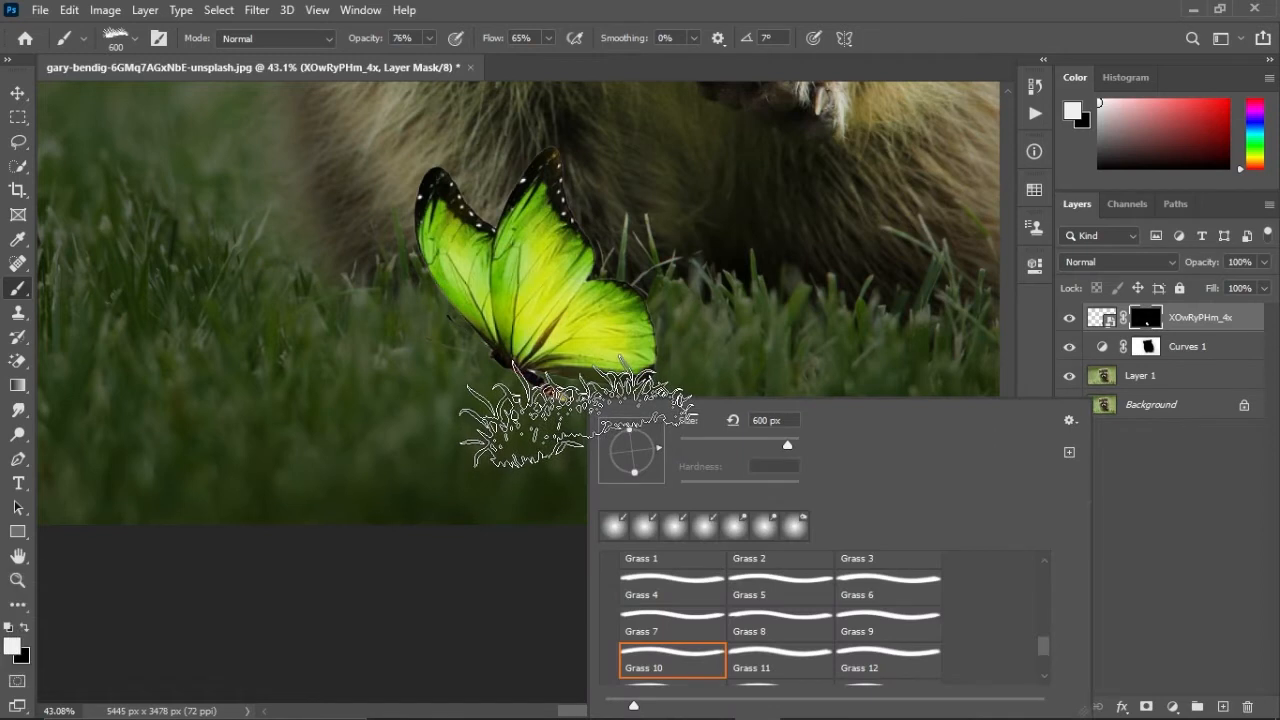
{"action": "scroll", "coordinate": [540, 412], "scroll_direction": "down", "scroll_amount": 1}
{"action": "right_click", "coordinate": [533, 402], "text": "alt"}
{"action": "key", "text": "x"}
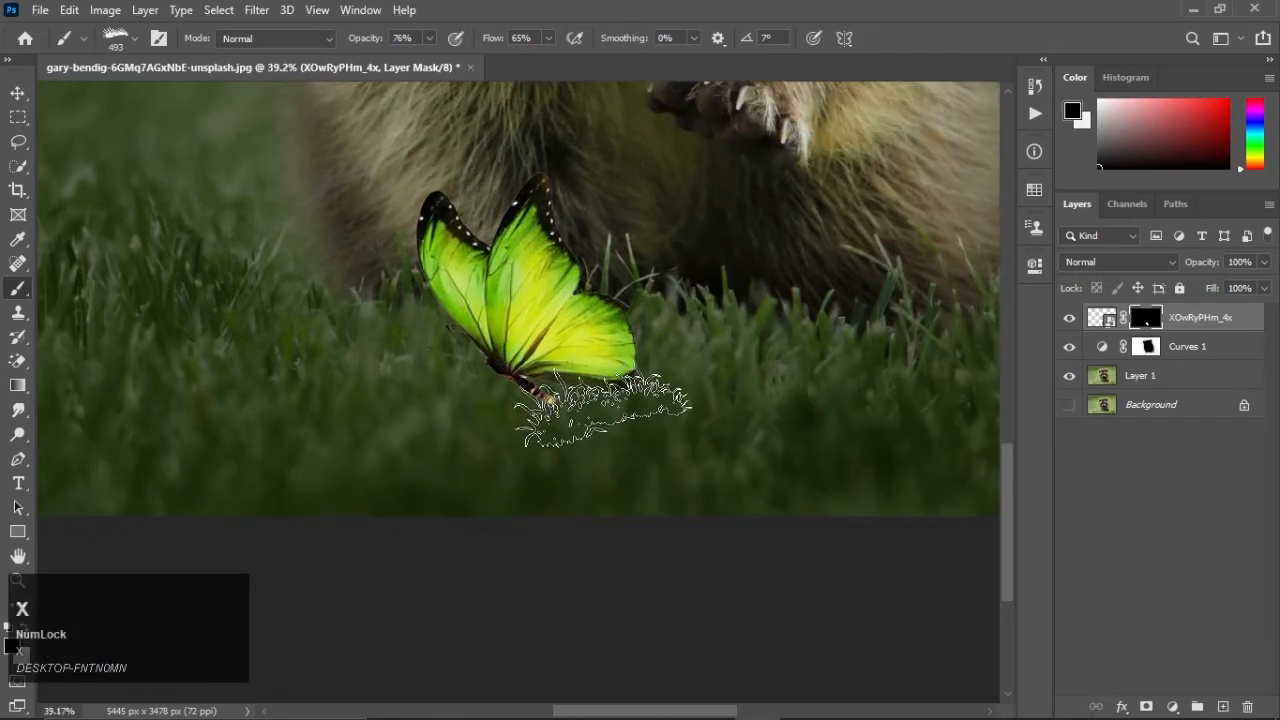
Step: Set the brush opacity to 100% and stamp black grass on the butterfly's mask along the lower tip of its body
{"action": "left_click", "coordinate": [482, 418]}
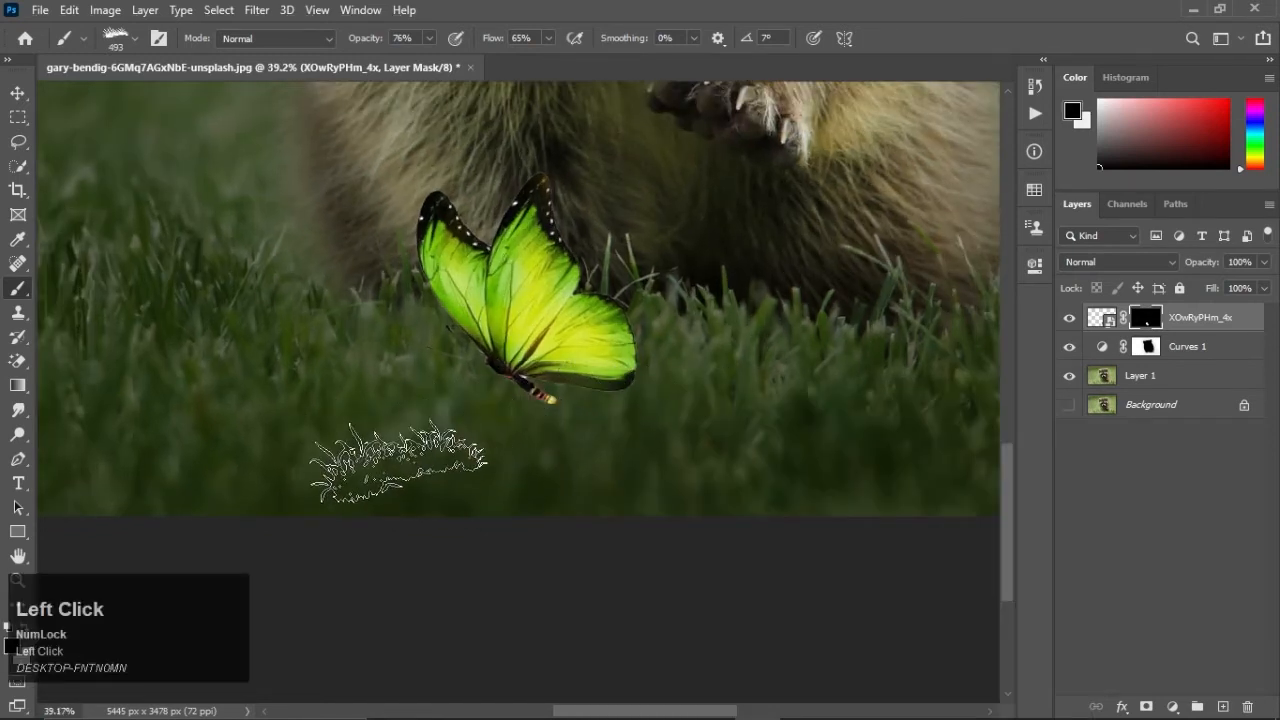
{"action": "left_click_drag", "start_coordinate": [370, 41], "coordinate": [498, 47]}
{"action": "key", "text": "ctrl+z"}
{"action": "left_click", "coordinate": [511, 419]}
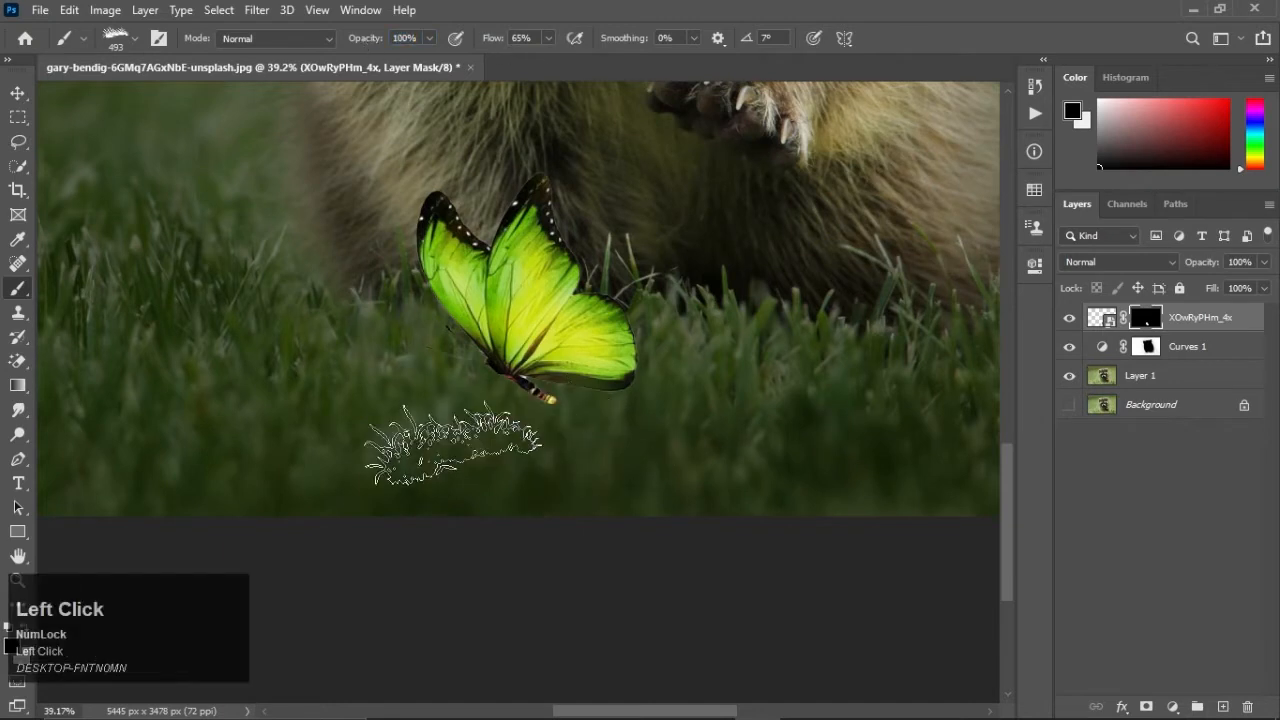
{"action": "left_click", "coordinate": [506, 412]}
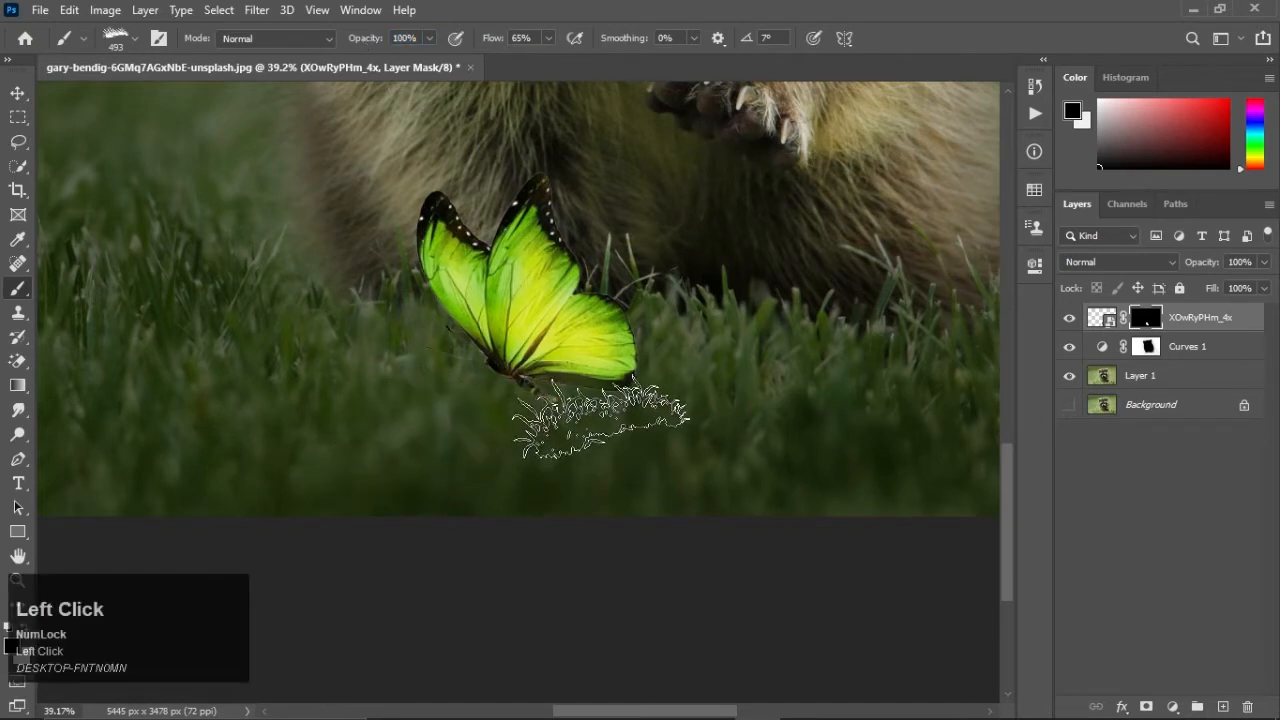
Step: Rotate the grass brush to -35° and stamp black on the mask over the butterfly's lower wing edge and body
{"action": "right_click", "coordinate": [673, 410]}
{"action": "left_click_drag", "start_coordinate": [728, 443], "coordinate": [742, 466]}
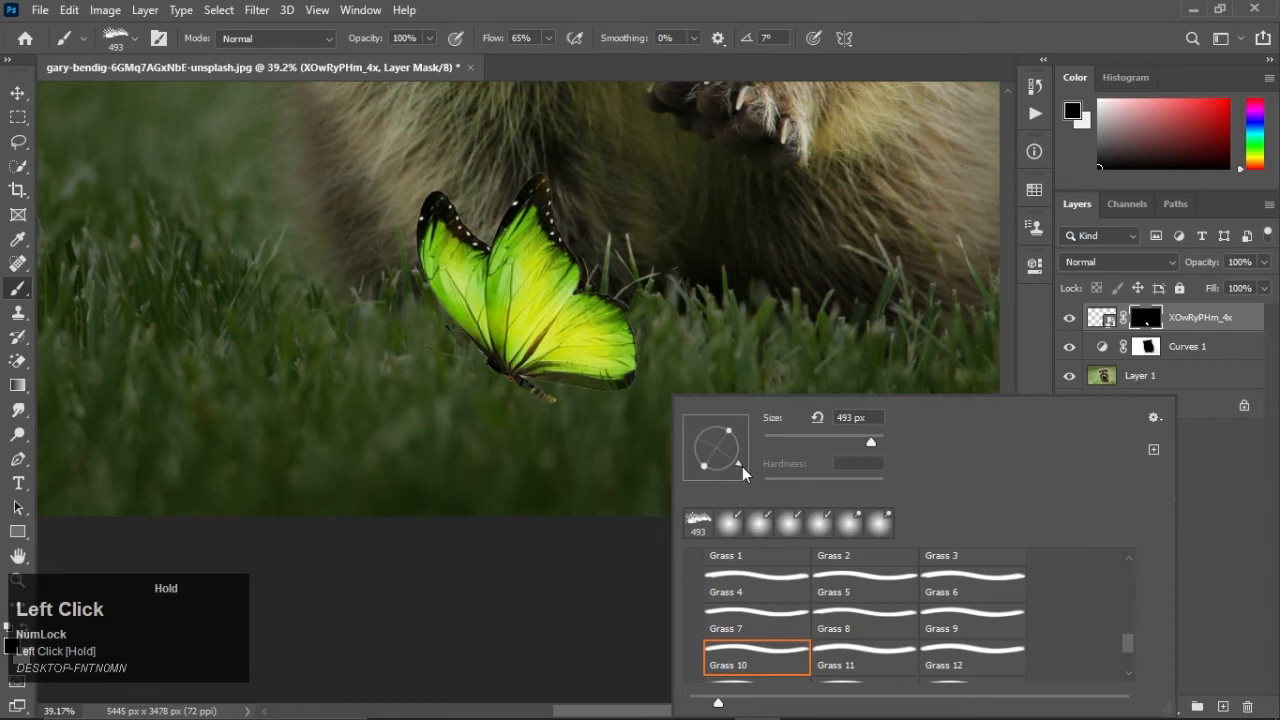
{"action": "left_click", "coordinate": [672, 412]}
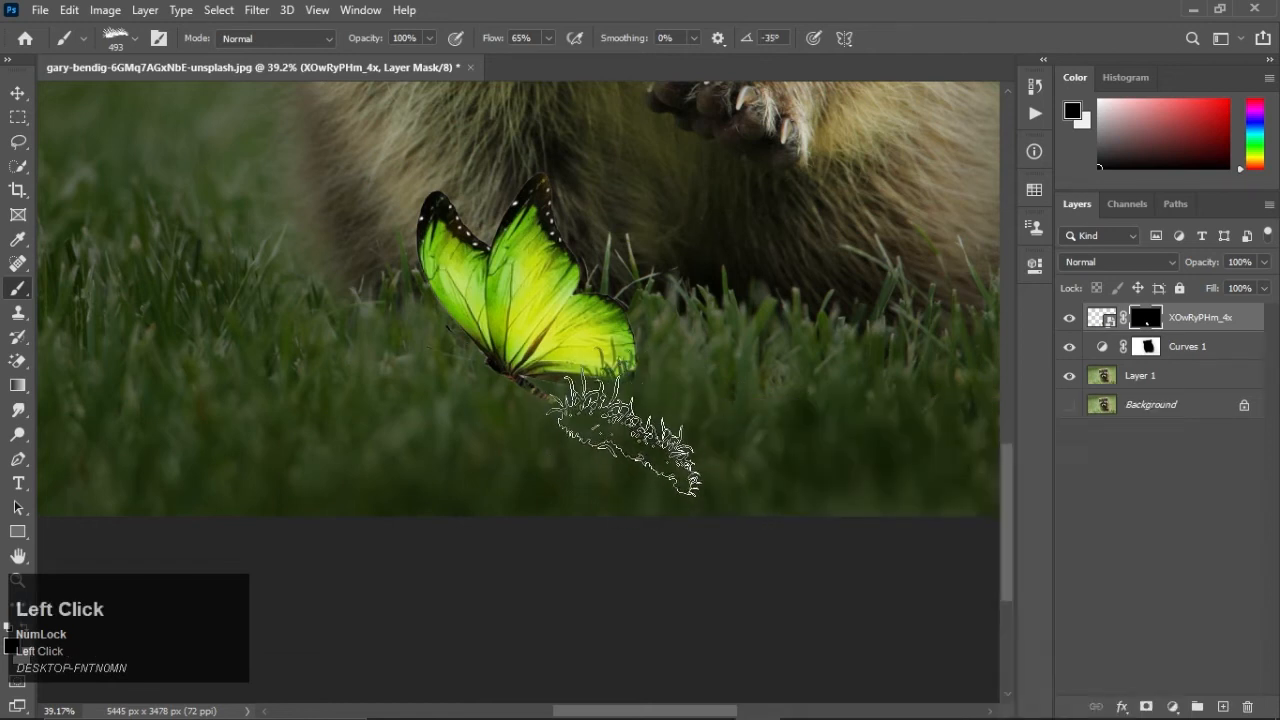
{"action": "left_click", "coordinate": [688, 405]}
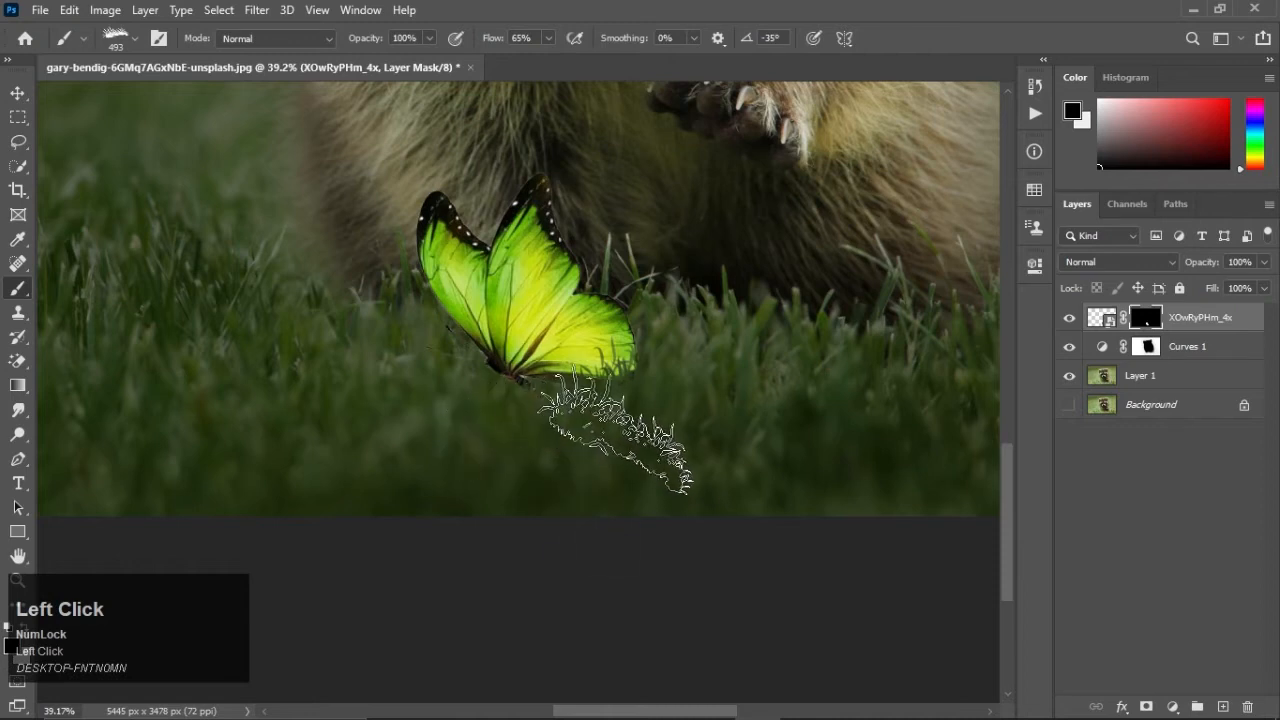
{"action": "scroll", "coordinate": [610, 430], "scroll_direction": "down", "scroll_amount": 5, "text": "alt"}
{"action": "scroll", "coordinate": [557, 548], "scroll_direction": "up", "scroll_amount": 4, "text": "alt"}
{"action": "scroll", "coordinate": [545, 540], "scroll_direction": "down", "scroll_amount": 2}
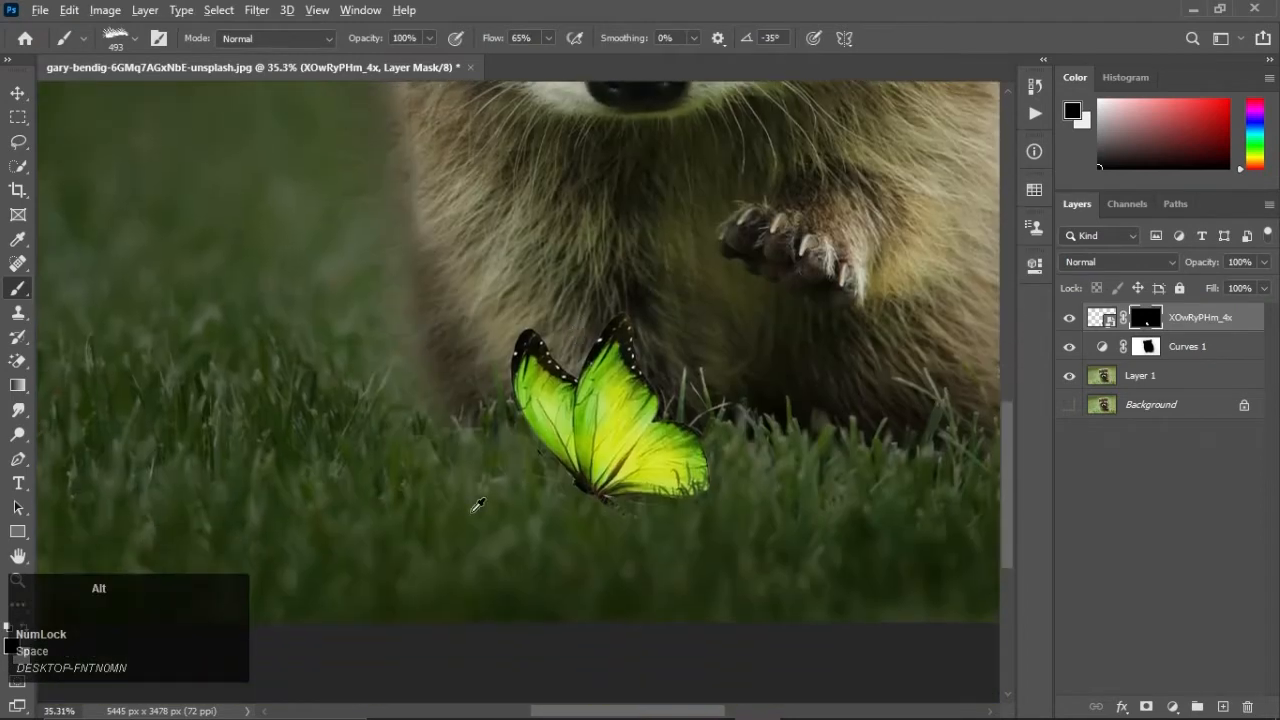
{"action": "scroll", "coordinate": [571, 457], "scroll_direction": "up", "scroll_amount": 3, "text": "alt"}
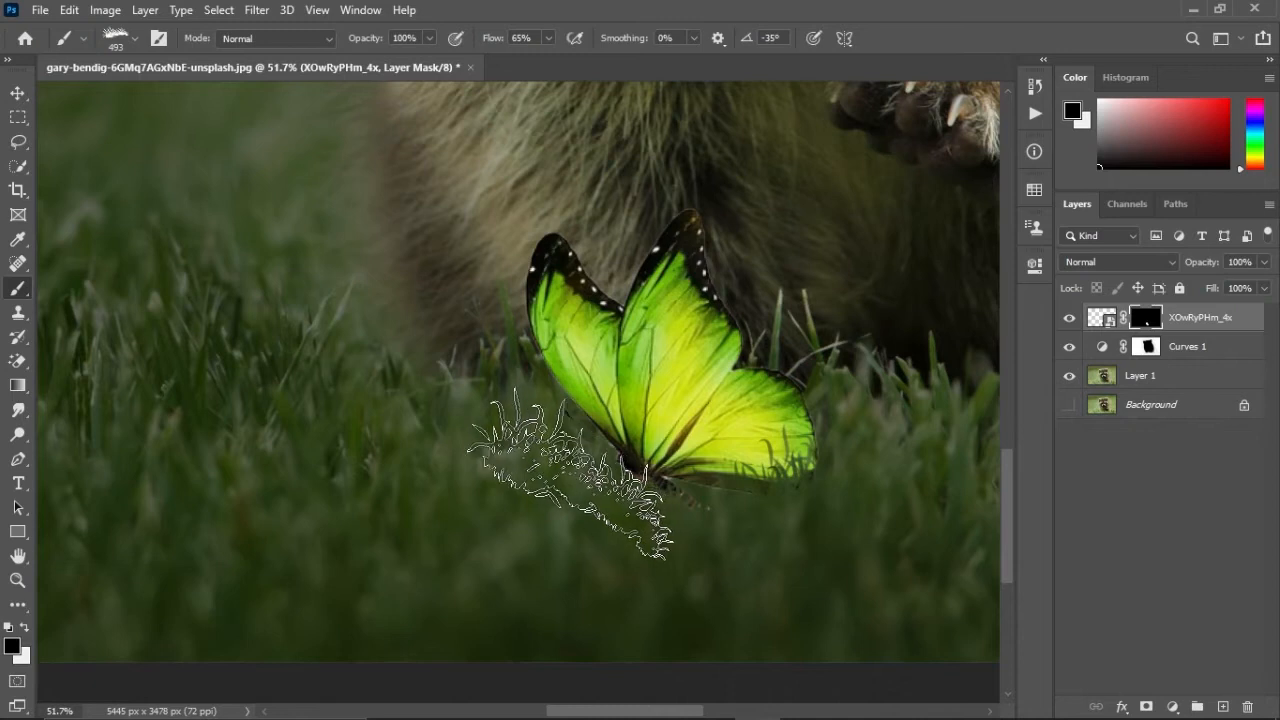
{"action": "left_click", "coordinate": [443, 486]}
{"action": "scroll", "coordinate": [400, 514], "scroll_direction": "down", "scroll_amount": 6, "text": "alt"}
{"action": "scroll", "coordinate": [683, 283], "scroll_direction": "up", "scroll_amount": 4}
{"action": "scroll", "coordinate": [683, 283], "scroll_direction": "down", "scroll_amount": 6}
Step: Rasterize the butterfly layer and apply its layer mask
{"action": "left_click", "coordinate": [1147, 322]}
{"action": "right_click", "coordinate": [1147, 322]}
{"action": "left_click", "coordinate": [1164, 320]}
{"action": "right_click", "coordinate": [1194, 318]}
{"action": "left_click", "coordinate": [1050, 361]}
{"action": "scroll", "coordinate": [607, 568], "scroll_direction": "up", "scroll_amount": 6, "text": "alt"}
{"action": "scroll", "coordinate": [607, 568], "scroll_direction": "down", "scroll_amount": 5, "text": "alt"}
{"action": "right_click", "coordinate": [1146, 320]}
{"action": "left_click", "coordinate": [1150, 374]}
{"action": "left_click", "coordinate": [1180, 323]}
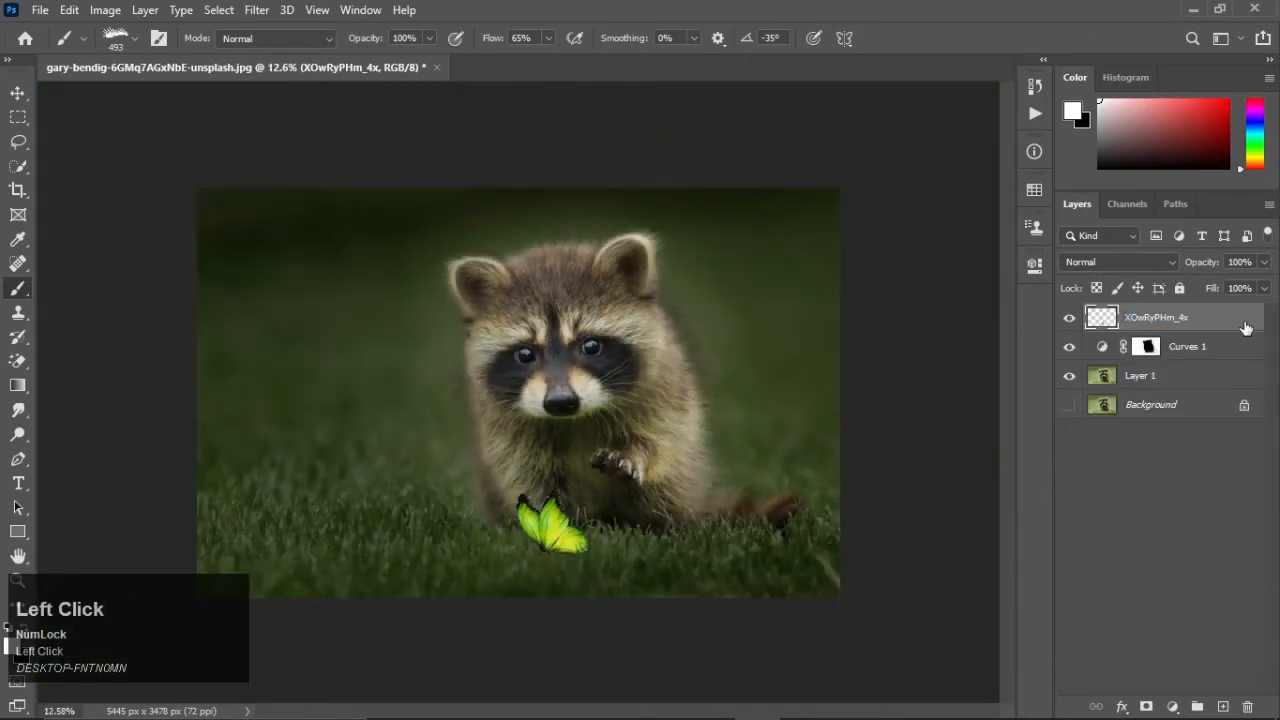
Step: Add an Outer Glow to the butterfly layer in green #56ef27
{"action": "double_click", "coordinate": [1240, 325]}
{"action": "left_click_drag", "start_coordinate": [915, 132], "coordinate": [1208, 122]}
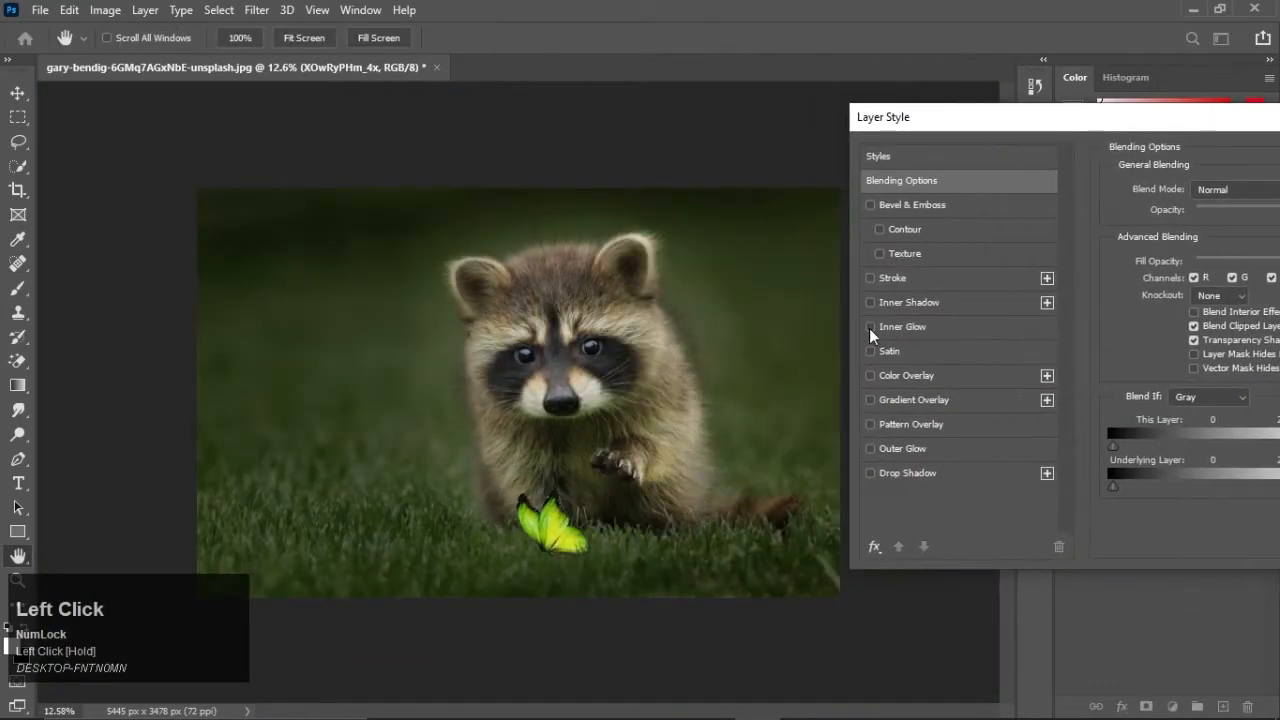
{"action": "left_click", "coordinate": [869, 448]}
{"action": "left_click_drag", "start_coordinate": [1120, 122], "coordinate": [987, 43]}
{"action": "left_click", "coordinate": [1020, 178]}
{"action": "left_click", "coordinate": [1111, 139]}
{"action": "left_click", "coordinate": [1020, 181]}
{"action": "left_click_drag", "start_coordinate": [941, 263], "coordinate": [941, 281]}
{"action": "left_click_drag", "start_coordinate": [873, 119], "coordinate": [881, 127]}
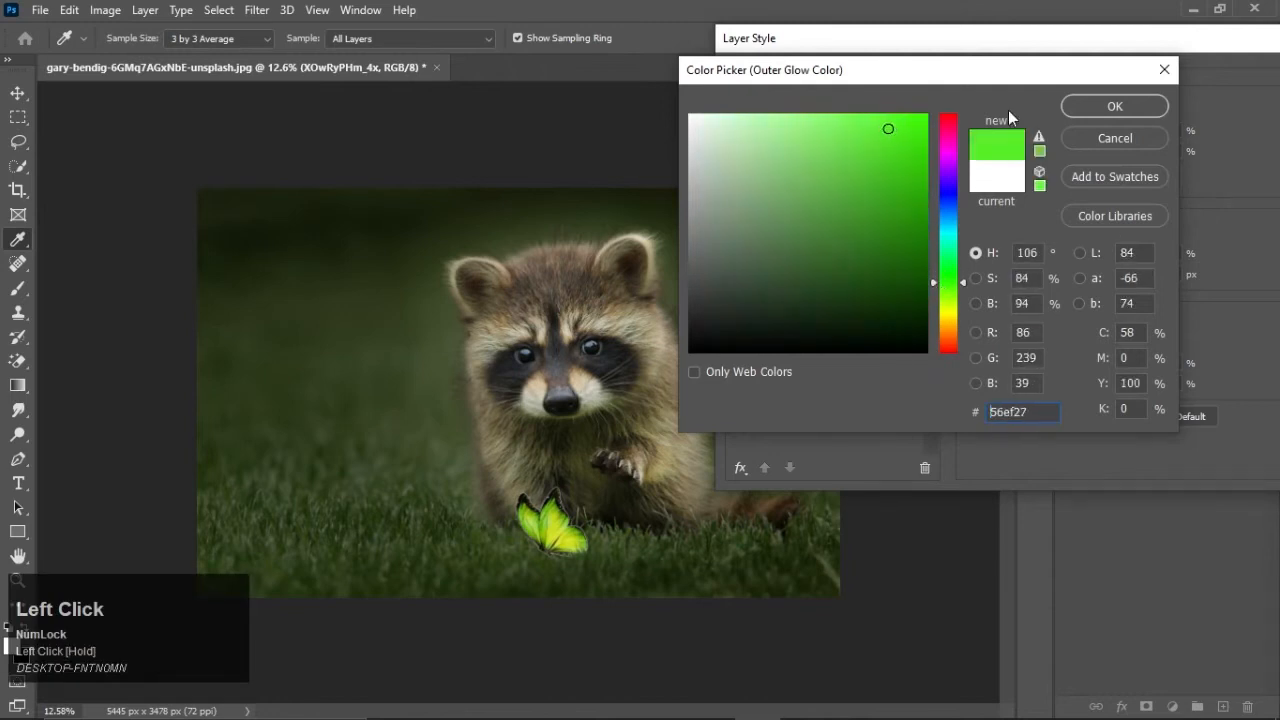
{"action": "left_click", "coordinate": [1099, 108]}
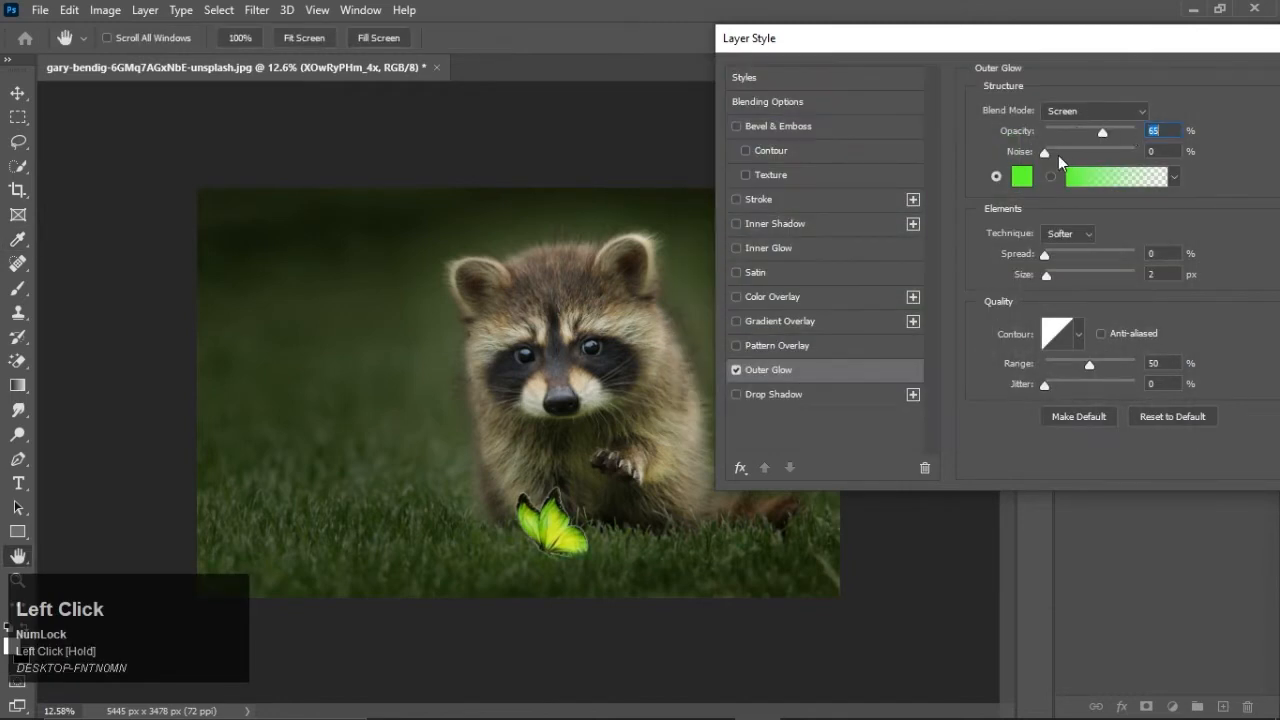
Step: Set the outer glow to 58% spread and 147 px size with the Precise technique
{"action": "left_click_drag", "start_coordinate": [1046, 255], "coordinate": [1100, 282]}
{"action": "left_click", "coordinate": [1068, 233]}
{"action": "left_click", "coordinate": [1066, 257]}
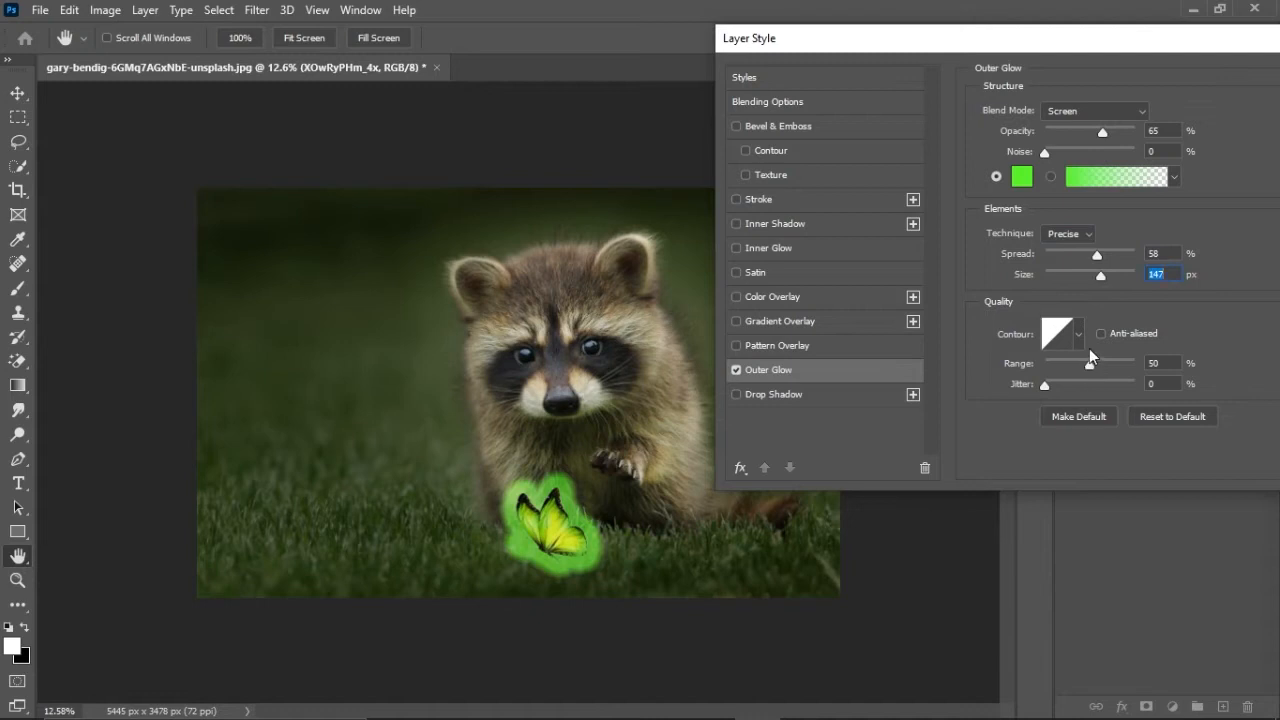
Step: Try the Lighter Color and Soft Light blend modes for the outer glow and return it to Screen
{"action": "left_click", "coordinate": [1095, 111]}
{"action": "left_click", "coordinate": [1078, 309]}
{"action": "left_click", "coordinate": [1120, 112]}
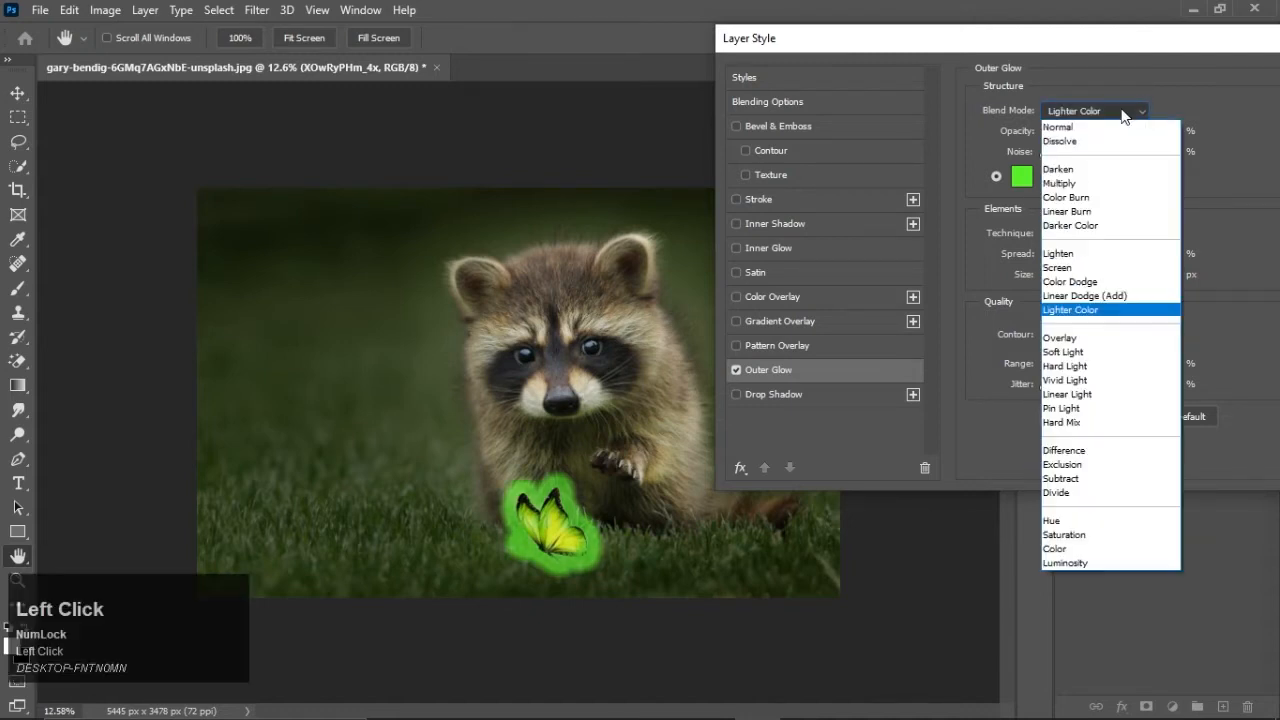
{"action": "left_click", "coordinate": [1063, 352]}
{"action": "left_click", "coordinate": [1095, 111]}
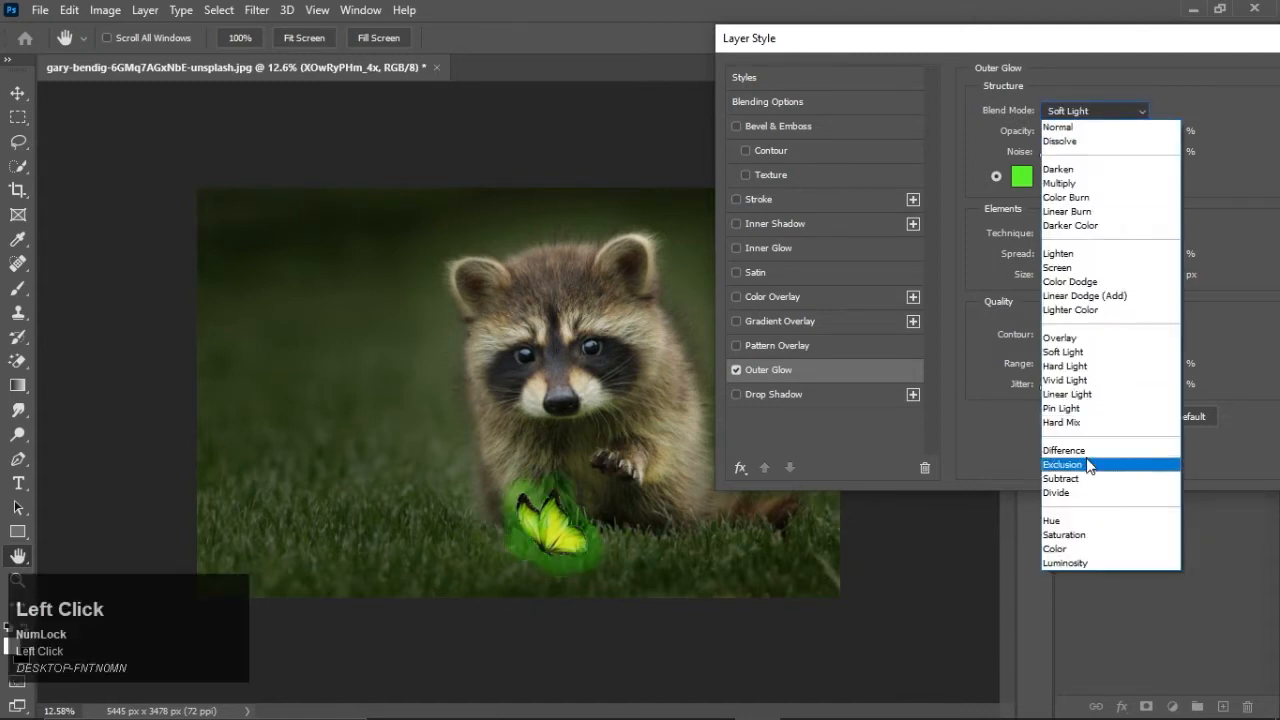
{"action": "left_click", "coordinate": [1090, 271]}
Step: Set the outer glow's range to 100%
{"action": "left_click_drag", "start_coordinate": [1093, 363], "coordinate": [1179, 342]}
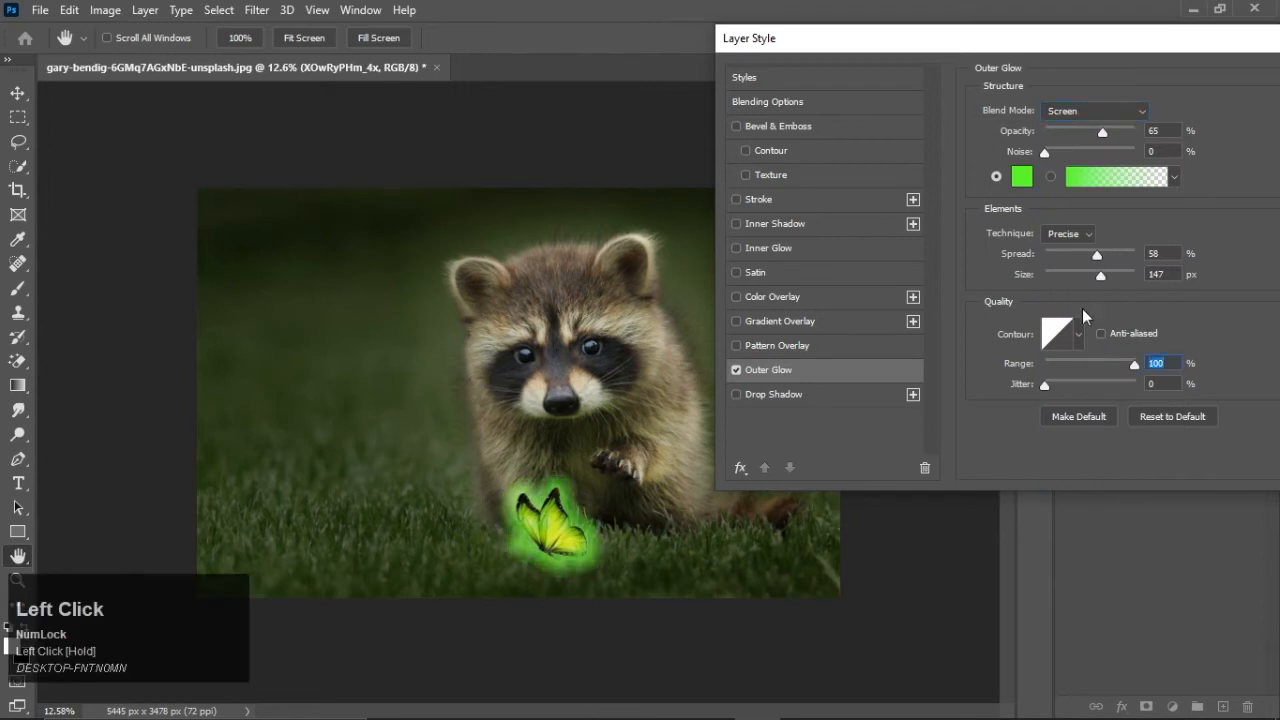
Step: Set the outer glow to 29% spread, 191 px size and 73% opacity, trying the gradient fill before returning to the solid color
{"action": "left_click_drag", "start_coordinate": [1098, 256], "coordinate": [1117, 274]}
{"action": "left_click_drag", "start_coordinate": [1045, 253], "coordinate": [1072, 250]}
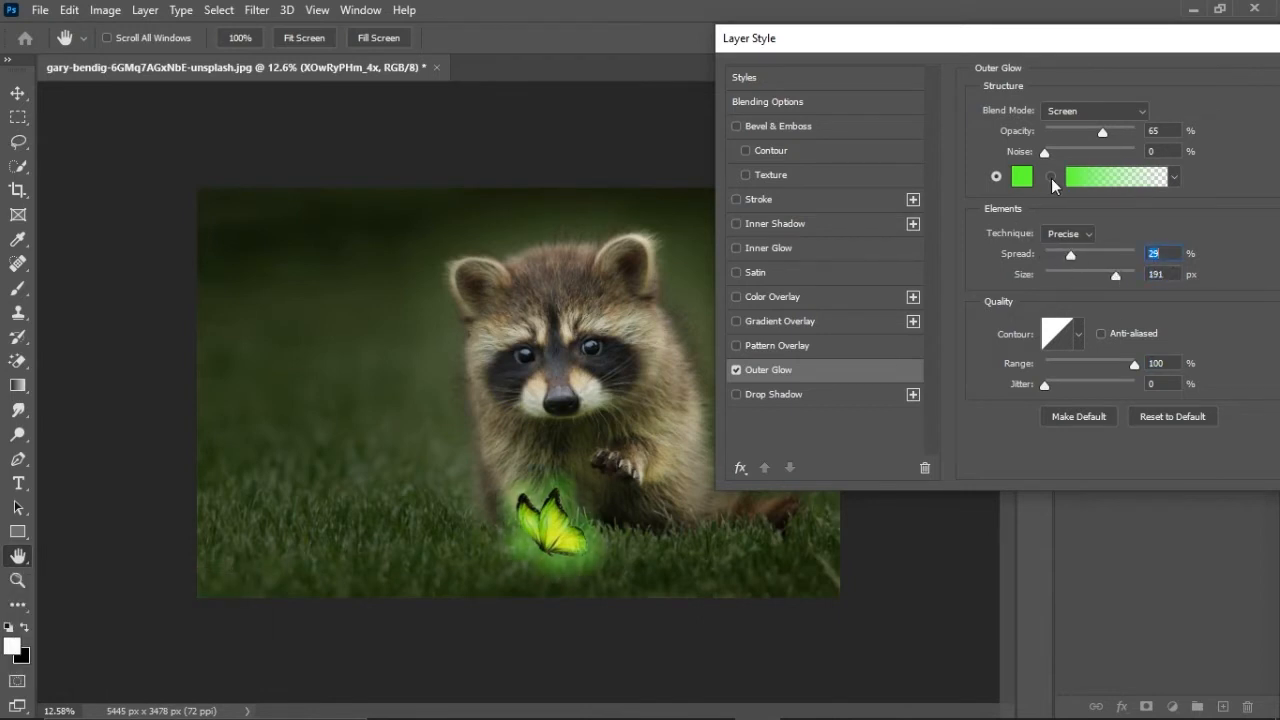
{"action": "left_click", "coordinate": [1051, 178]}
{"action": "left_click", "coordinate": [997, 177]}
{"action": "mouse_move", "coordinate": [1102, 132]}
{"action": "left_mouse_down"}
{"action": "mouse_move", "coordinate": [1075, 131]}
{"action": "mouse_move", "coordinate": [1172, 125]}
{"action": "mouse_move", "coordinate": [1111, 136]}
{"action": "left_mouse_up"}
Step: Edit the outer glow's gradient and recolor its end stop to green
{"action": "left_click", "coordinate": [1165, 178]}
{"action": "left_click", "coordinate": [820, 405]}
{"action": "left_click", "coordinate": [509, 486]}
{"action": "left_click_drag", "start_coordinate": [947, 282], "coordinate": [947, 298]}
{"action": "mouse_move", "coordinate": [860, 154]}
{"action": "left_mouse_down"}
{"action": "mouse_move", "coordinate": [844, 115]}
{"action": "mouse_move", "coordinate": [856, 127]}
{"action": "left_mouse_up"}
{"action": "left_click", "coordinate": [1105, 112]}
{"action": "left_click", "coordinate": [798, 104]}
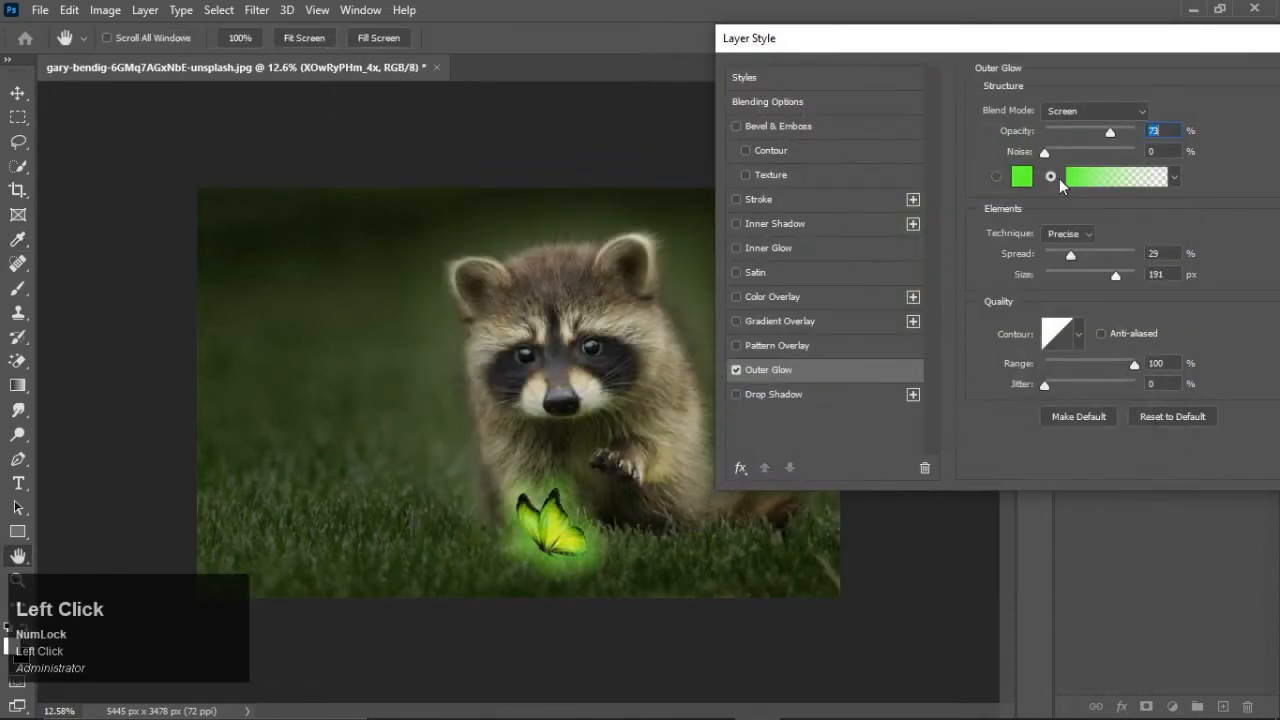
Step: Reduce the glow's opacity to 60% and change its gradient's start stop to yellow-green
{"action": "mouse_move", "coordinate": [1108, 127]}
{"action": "left_mouse_down"}
{"action": "mouse_move", "coordinate": [1092, 129]}
{"action": "mouse_move", "coordinate": [1113, 141]}
{"action": "mouse_move", "coordinate": [1100, 149]}
{"action": "mouse_move", "coordinate": [1092, 132]}
{"action": "left_mouse_up"}
{"action": "left_click", "coordinate": [996, 177]}
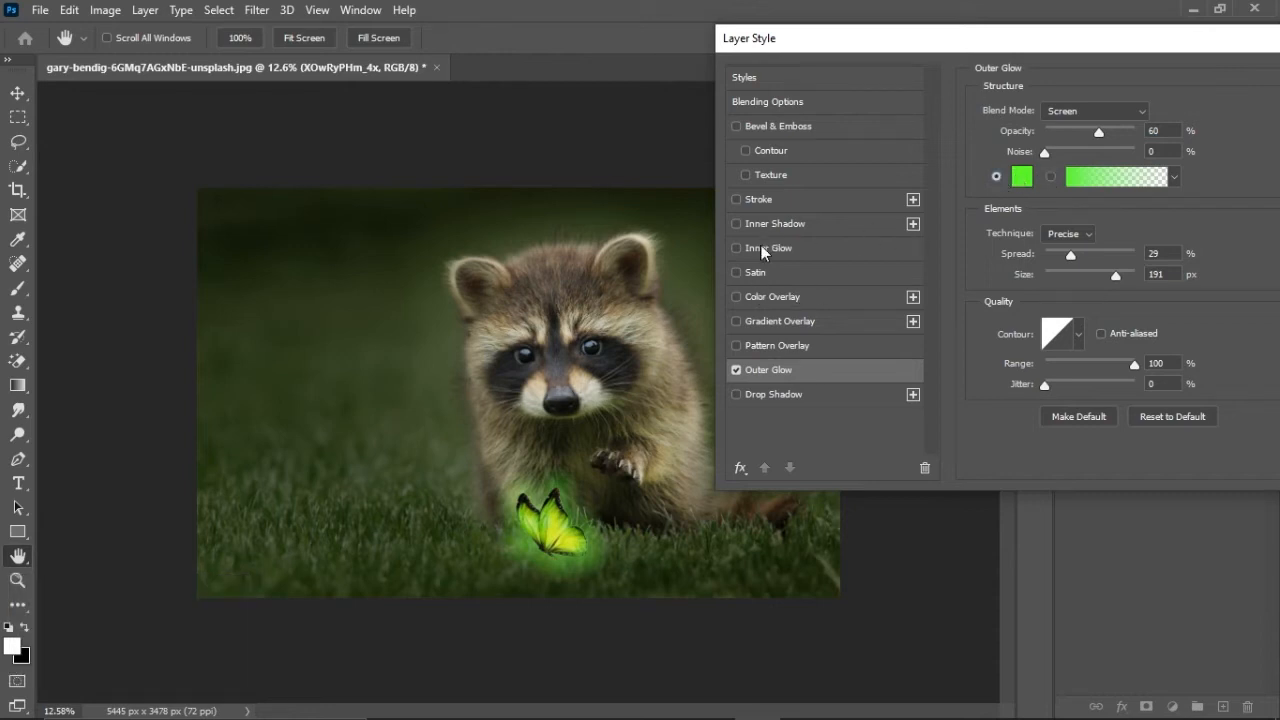
{"action": "left_click", "coordinate": [1115, 177]}
{"action": "left_click", "coordinate": [440, 405]}
{"action": "left_click", "coordinate": [526, 484]}
{"action": "left_click_drag", "start_coordinate": [811, 206], "coordinate": [776, 128]}
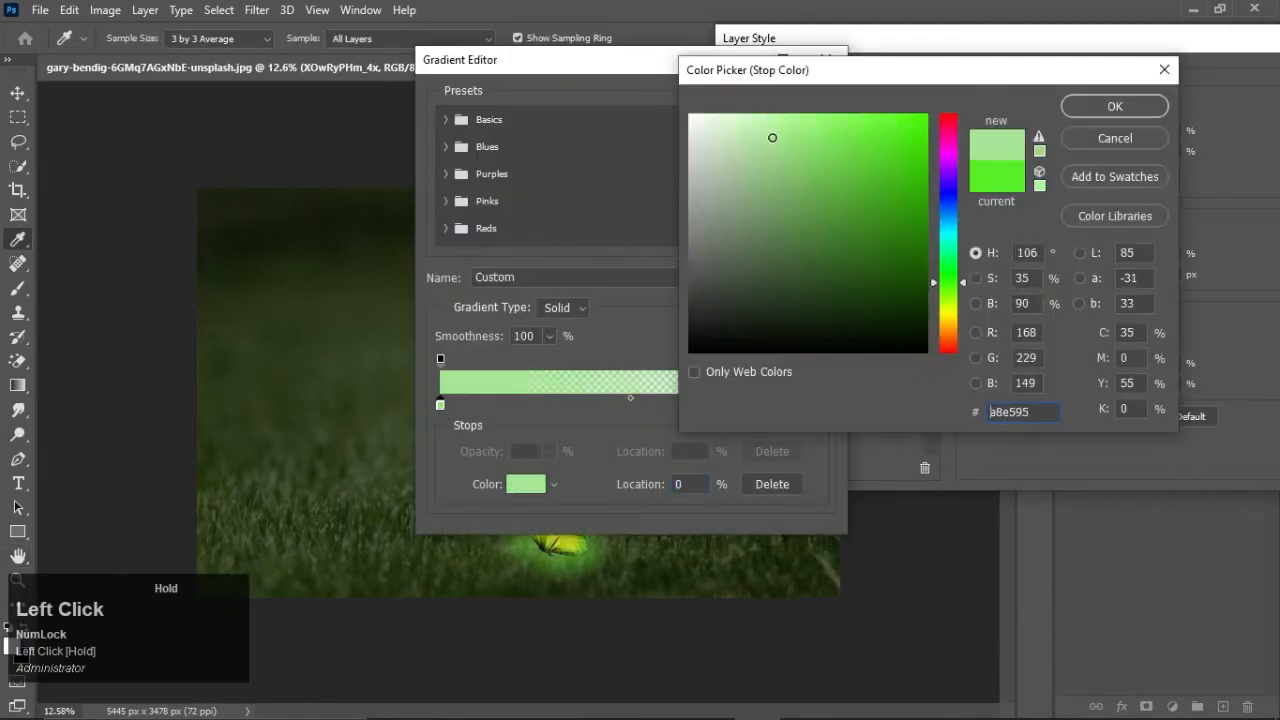
{"action": "left_click_drag", "start_coordinate": [962, 292], "coordinate": [960, 312]}
{"action": "left_click", "coordinate": [837, 129]}
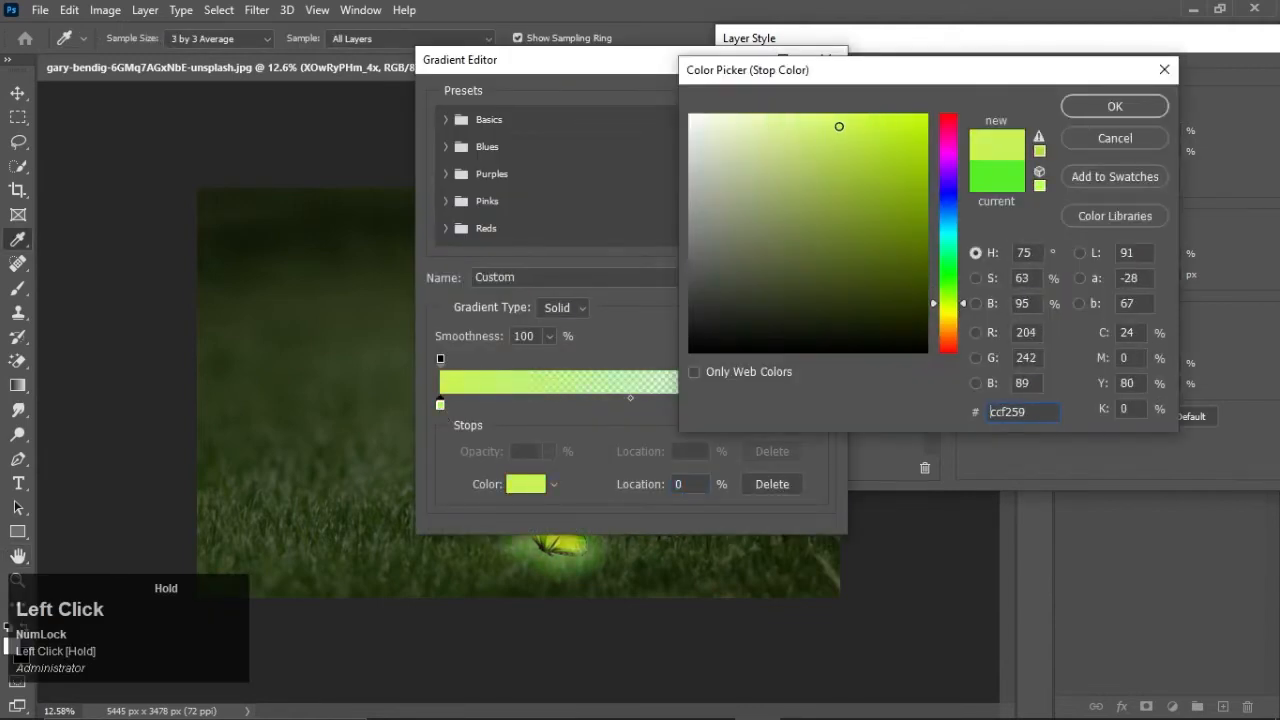
{"action": "left_click", "coordinate": [870, 131]}
{"action": "left_click", "coordinate": [1100, 114]}
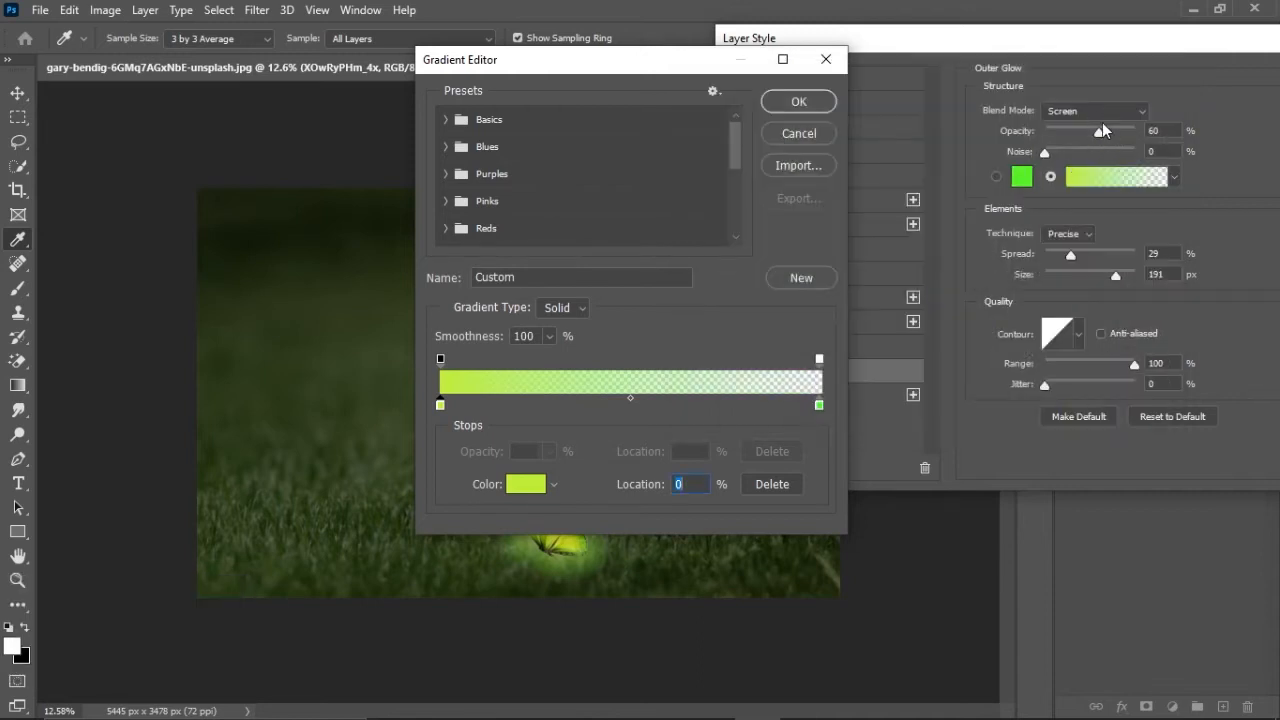
{"action": "left_click", "coordinate": [812, 104]}
Step: Refine the outer glow to 55% opacity, 19% spread, 196 px size and 100% range
{"action": "mouse_move", "coordinate": [1099, 131]}
{"action": "left_mouse_down"}
{"action": "mouse_move", "coordinate": [1112, 132]}
{"action": "mouse_move", "coordinate": [1094, 140]}
{"action": "mouse_move", "coordinate": [1103, 145]}
{"action": "mouse_move", "coordinate": [1100, 129]}
{"action": "mouse_move", "coordinate": [1004, 144]}
{"action": "mouse_move", "coordinate": [1095, 143]}
{"action": "left_mouse_up"}
{"action": "mouse_move", "coordinate": [1071, 255]}
{"action": "left_mouse_down"}
{"action": "mouse_move", "coordinate": [1098, 256]}
{"action": "mouse_move", "coordinate": [1020, 269]}
{"action": "mouse_move", "coordinate": [1063, 269]}
{"action": "left_mouse_up"}
{"action": "left_click_drag", "start_coordinate": [1147, 273], "coordinate": [1119, 279]}
{"action": "mouse_move", "coordinate": [1133, 368]}
{"action": "left_mouse_down"}
{"action": "mouse_move", "coordinate": [1060, 371]}
{"action": "mouse_move", "coordinate": [1157, 369]}
{"action": "left_mouse_up"}
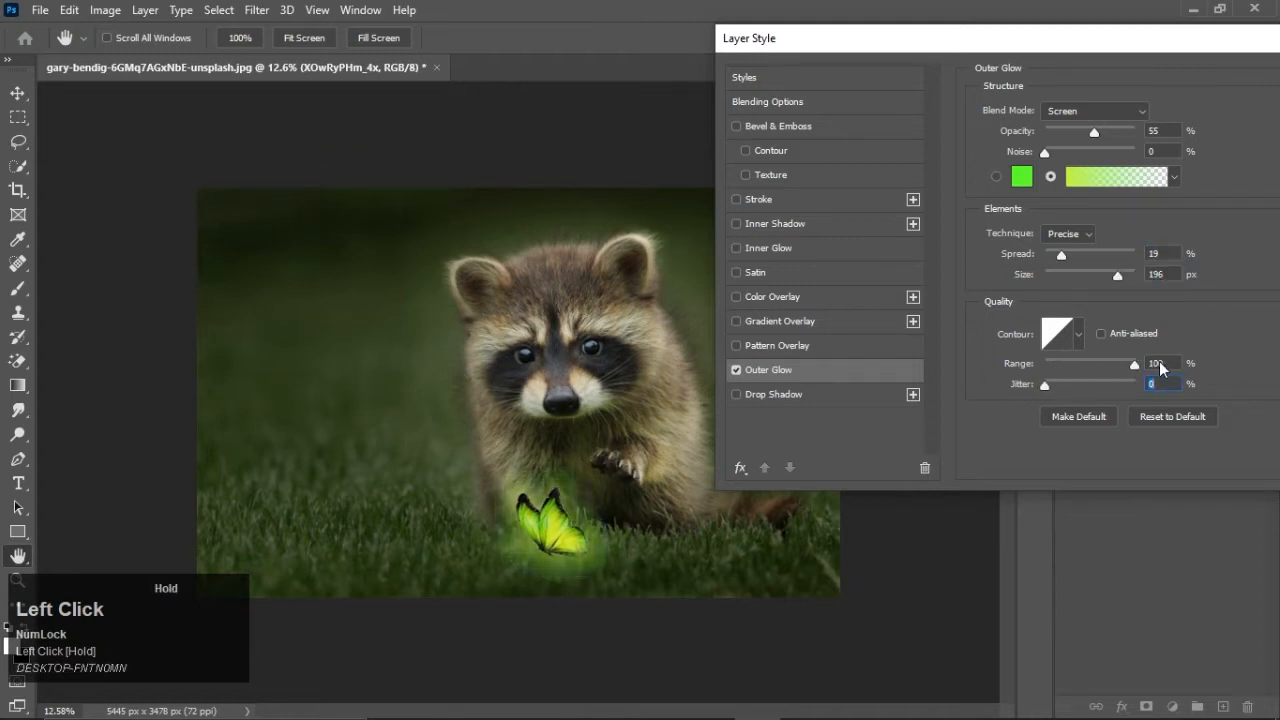
Step: Switch the glow technique to Softer, set its size to 250 px, raise its opacity and apply the layer style
{"action": "left_click_drag", "start_coordinate": [1119, 49], "coordinate": [1049, 36]}
{"action": "left_click", "coordinate": [872, 210]}
{"action": "left_click", "coordinate": [881, 227]}
{"action": "left_click_drag", "start_coordinate": [1063, 129], "coordinate": [1072, 131]}
{"action": "mouse_move", "coordinate": [1031, 252]}
{"action": "left_mouse_down"}
{"action": "mouse_move", "coordinate": [1050, 246]}
{"action": "mouse_move", "coordinate": [1006, 259]}
{"action": "mouse_move", "coordinate": [1107, 254]}
{"action": "mouse_move", "coordinate": [1038, 276]}
{"action": "mouse_move", "coordinate": [1136, 273]}
{"action": "mouse_move", "coordinate": [1032, 253]}
{"action": "left_mouse_up"}
{"action": "left_click_drag", "start_coordinate": [1070, 130], "coordinate": [1092, 131]}
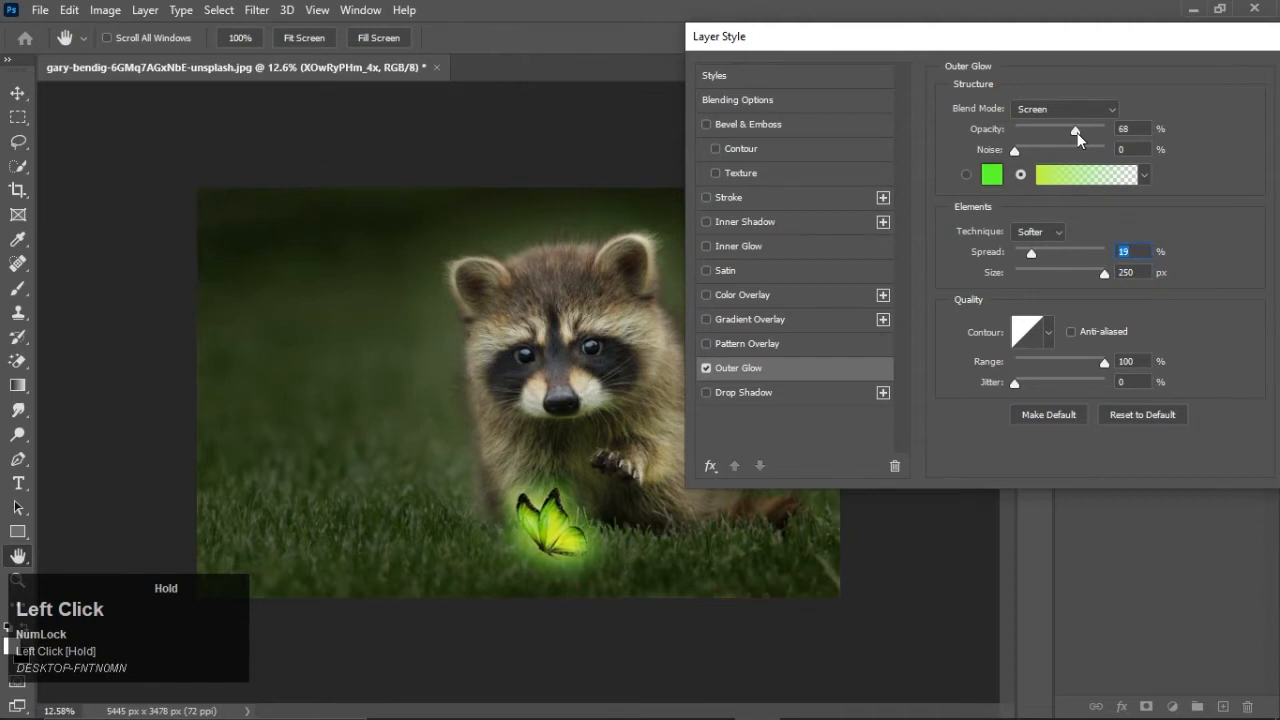
{"action": "left_click_drag", "start_coordinate": [1141, 46], "coordinate": [1083, 54]}
{"action": "left_click", "coordinate": [1243, 93]}
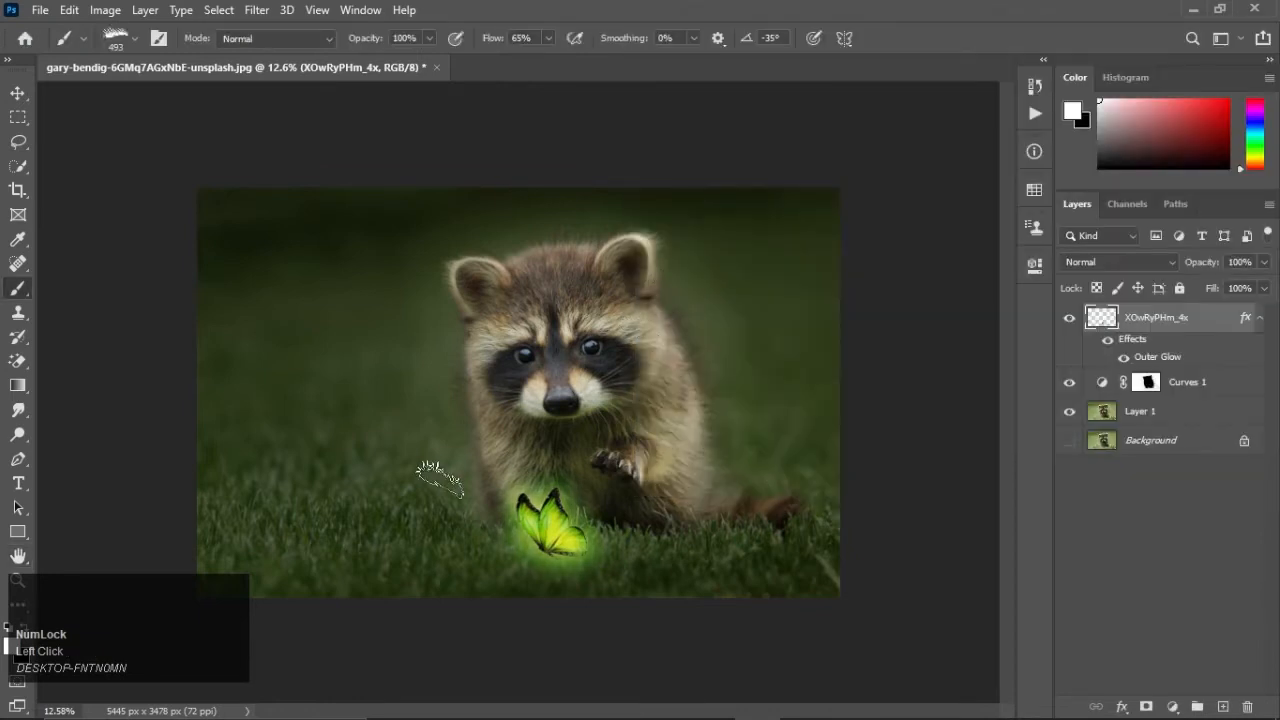
Step: Rasterize the layer style of the butterfly layer
{"action": "scroll", "coordinate": [490, 468], "scroll_direction": "up", "scroll_amount": 3, "text": "alt"}
{"action": "scroll", "coordinate": [530, 400], "scroll_direction": "down", "scroll_amount": 3, "text": "alt"}
{"action": "scroll", "coordinate": [530, 400], "scroll_direction": "up", "scroll_amount": 1, "text": "alt"}
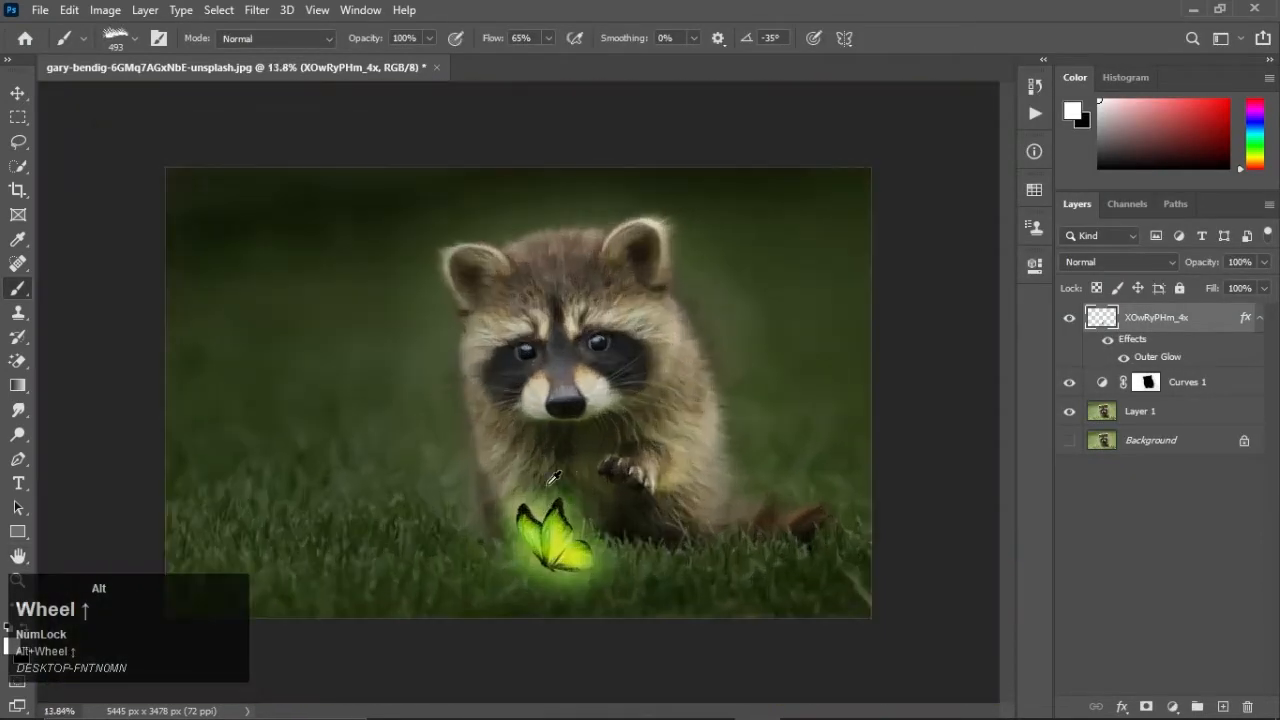
{"action": "scroll", "coordinate": [617, 459], "scroll_direction": "down", "scroll_amount": 2, "text": "alt"}
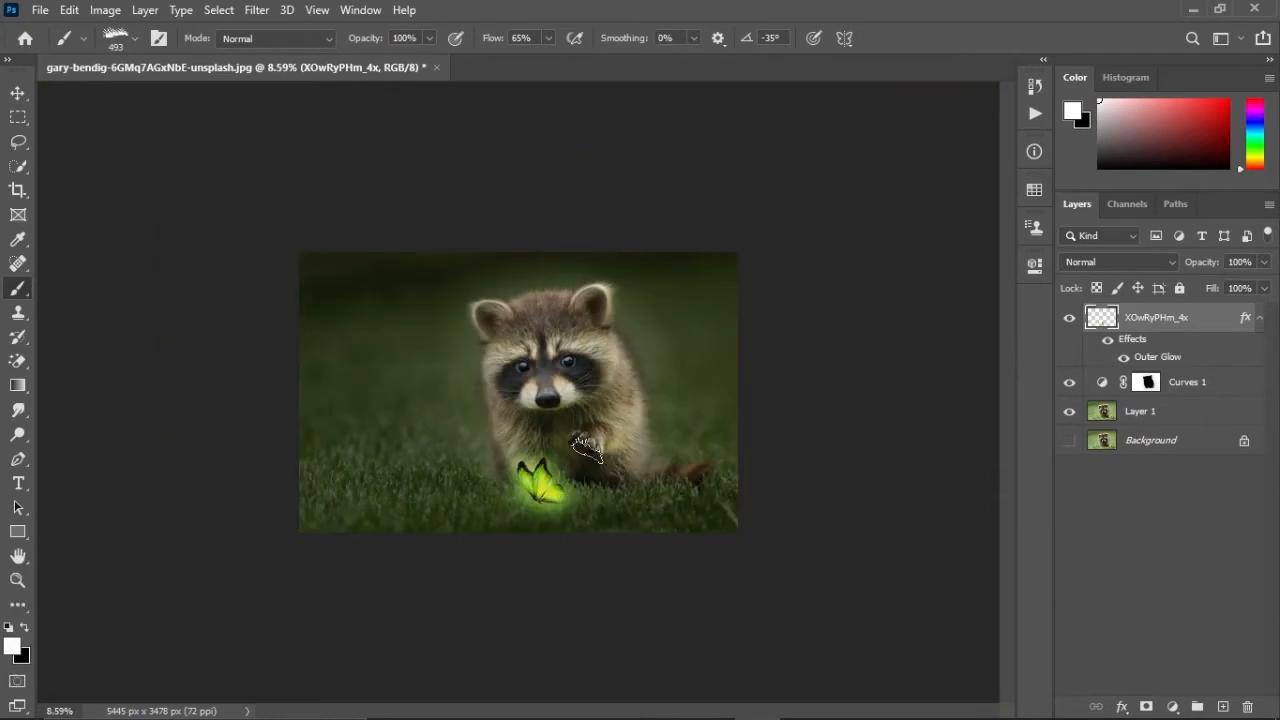
{"action": "scroll", "coordinate": [538, 417], "scroll_direction": "up", "scroll_amount": 2, "text": "alt"}
{"action": "scroll", "coordinate": [538, 417], "scroll_direction": "down", "scroll_amount": 3, "text": "alt"}
{"action": "right_click", "coordinate": [1150, 328]}
{"action": "left_click", "coordinate": [931, 329]}
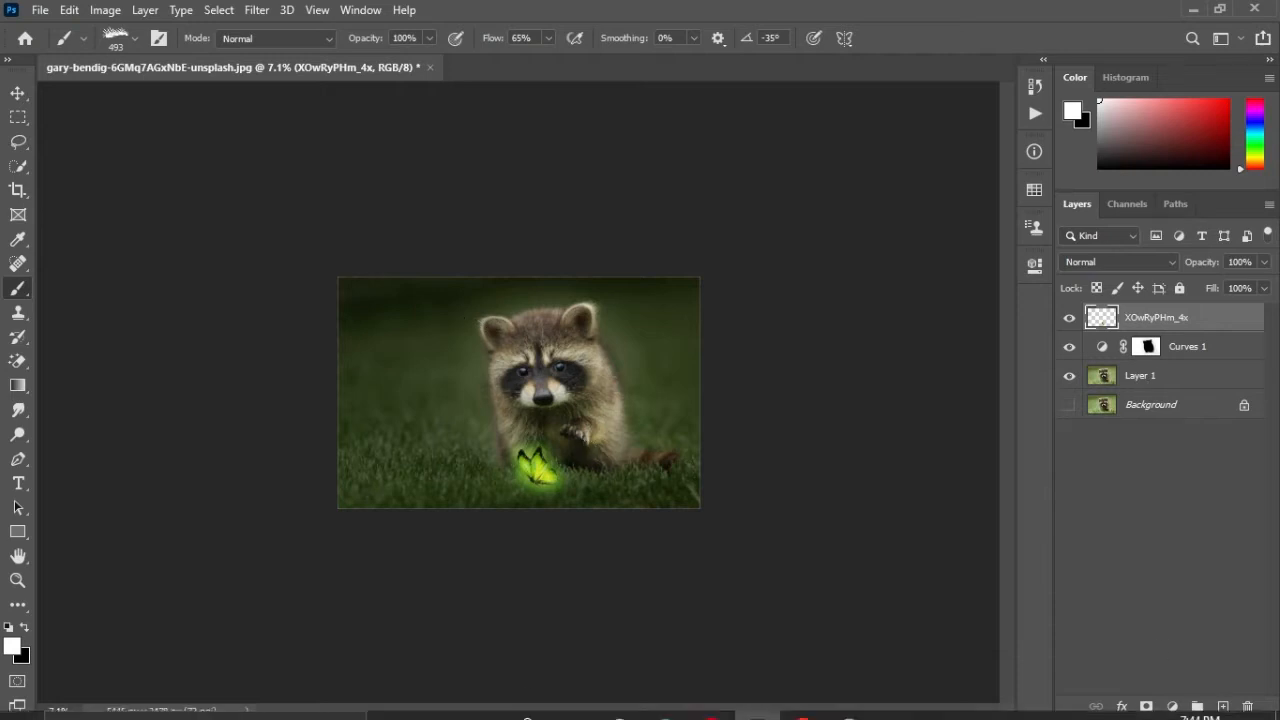
Step: Switch to File Explorer and search the Downloads folder for "par" to find a particles image
{"action": "left_click", "coordinate": [480, 700]}
{"action": "scroll", "coordinate": [354, 466], "scroll_direction": "down", "scroll_amount": 3}
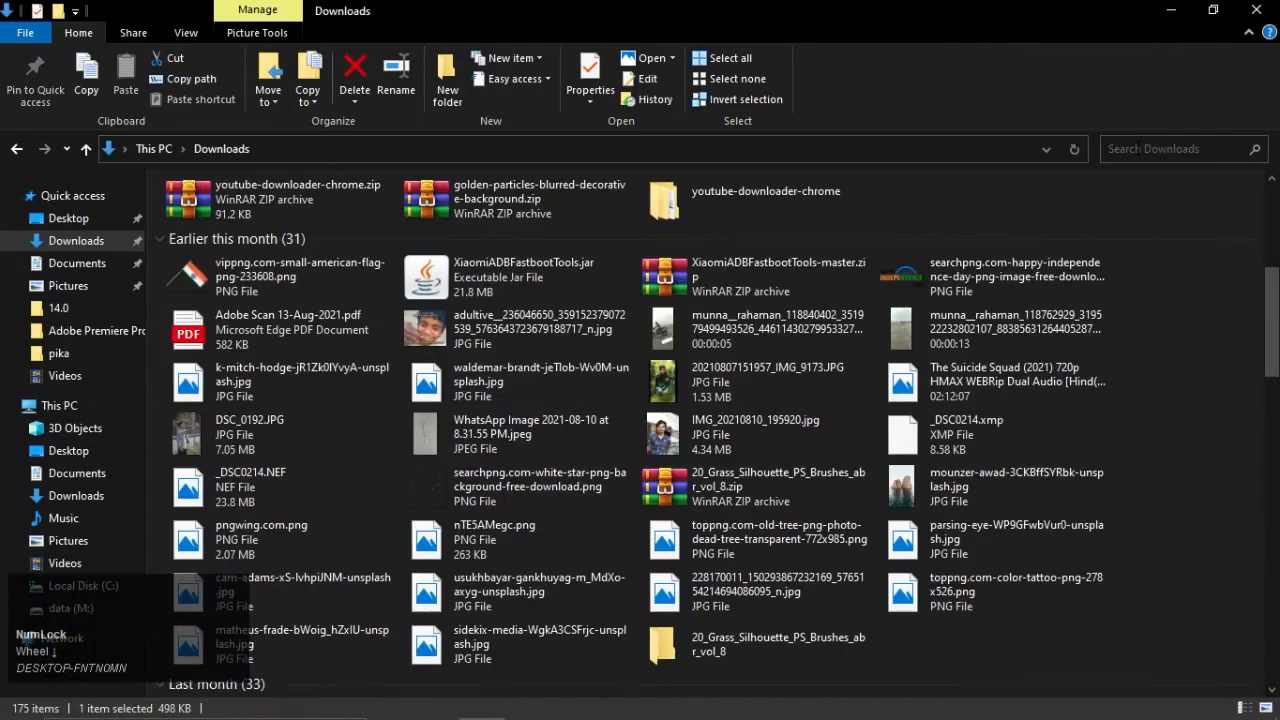
{"action": "key", "text": "ctrl+f"}
{"action": "type", "text": "perti"}
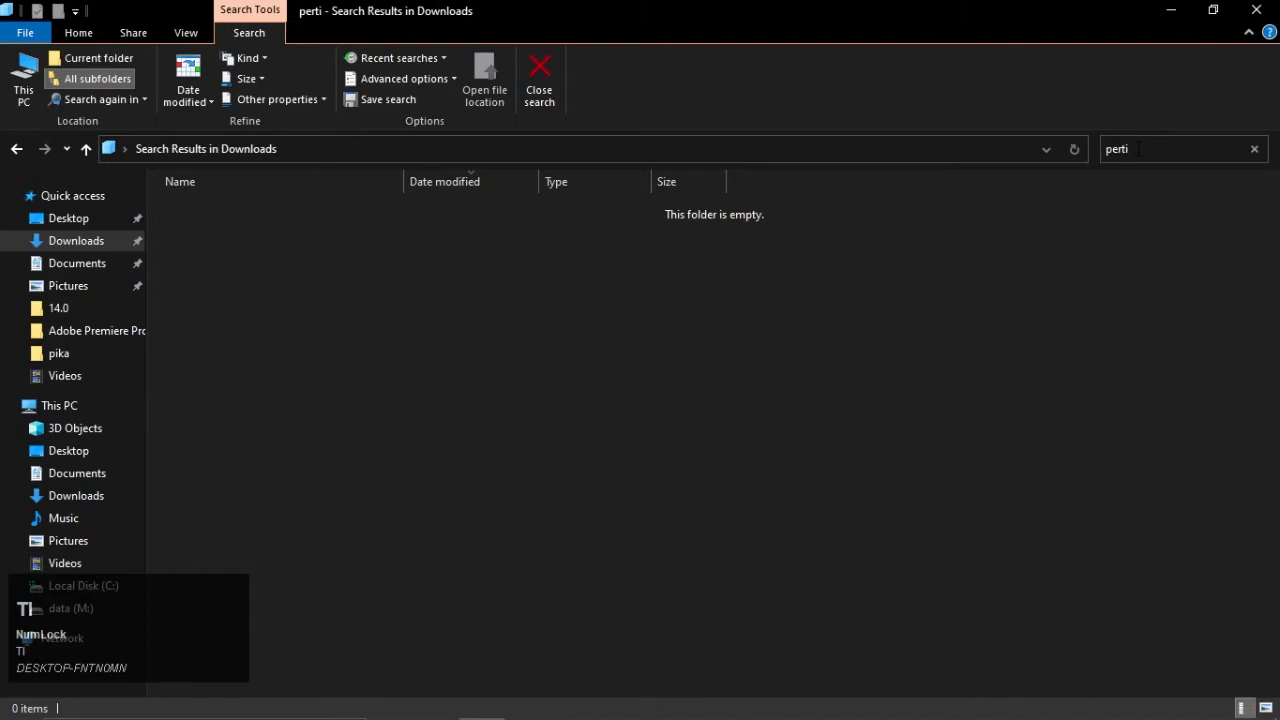
{"action": "key", "text": "BackSpace"}
{"action": "key", "text": "BackSpace"}
{"action": "key", "text": "BackSpace"}
{"action": "key", "text": "BackSpace"}
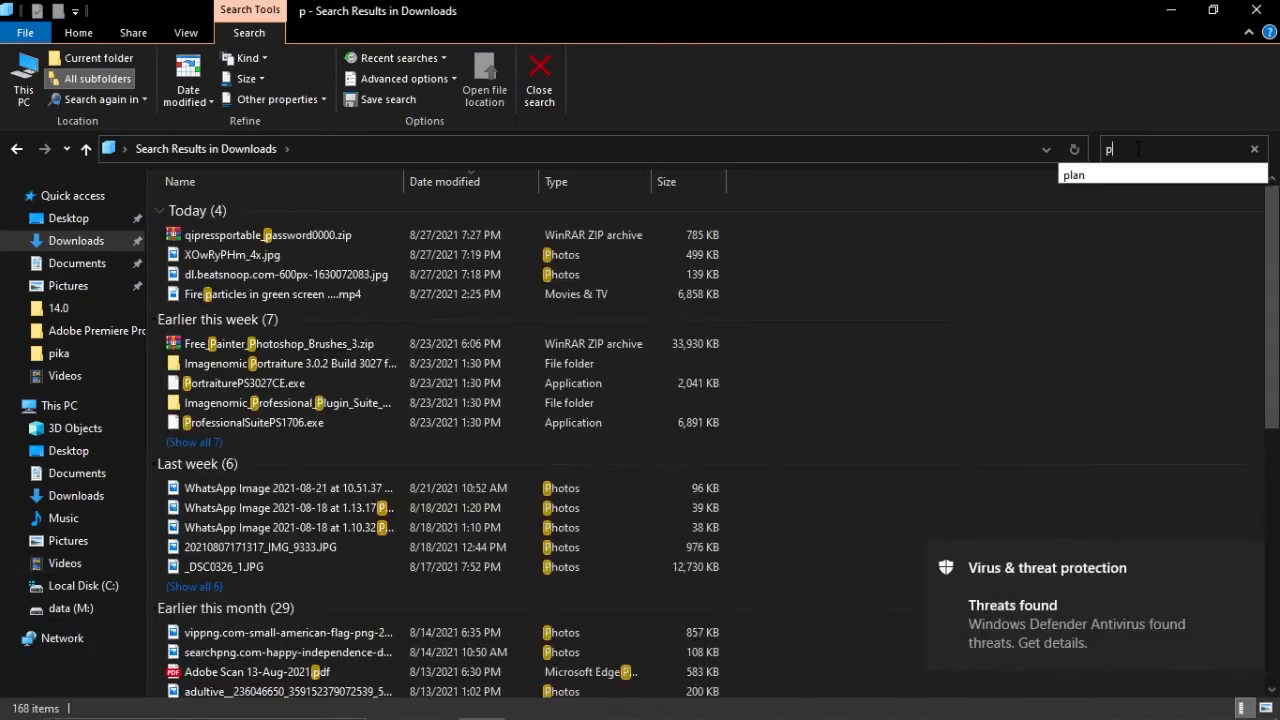
{"action": "type", "text": "ar"}
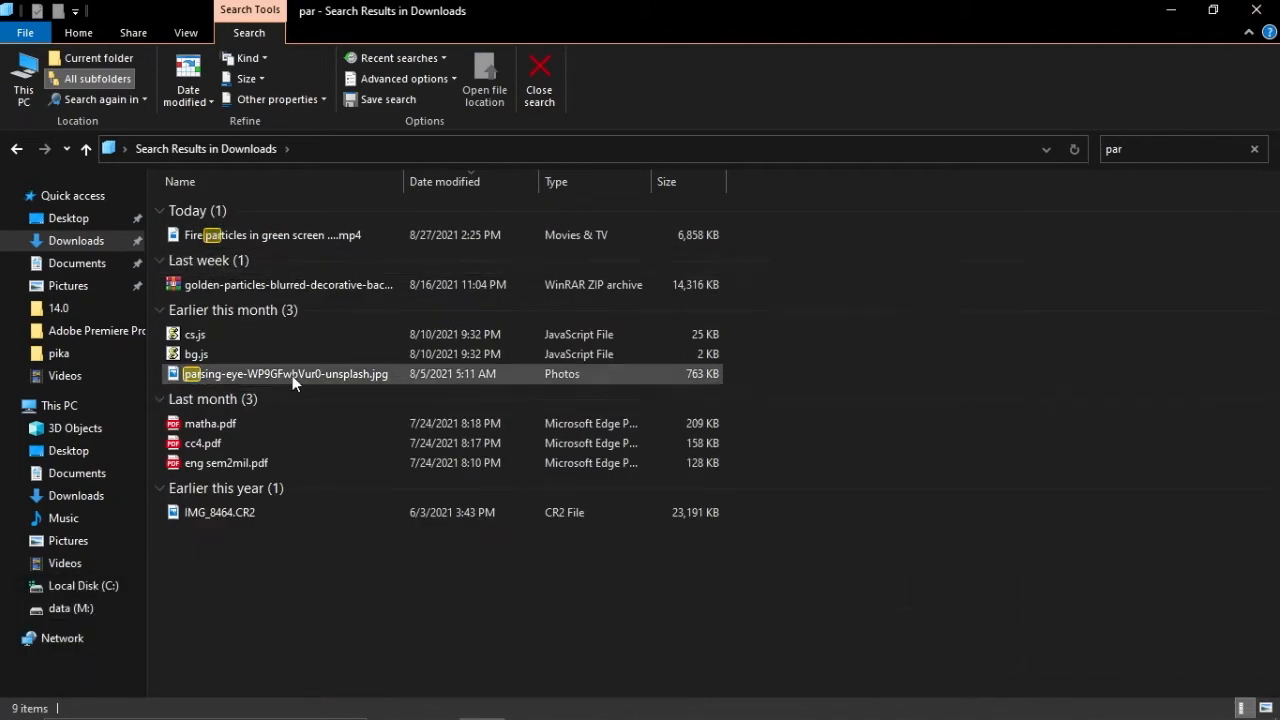
{"action": "left_click", "coordinate": [319, 238]}
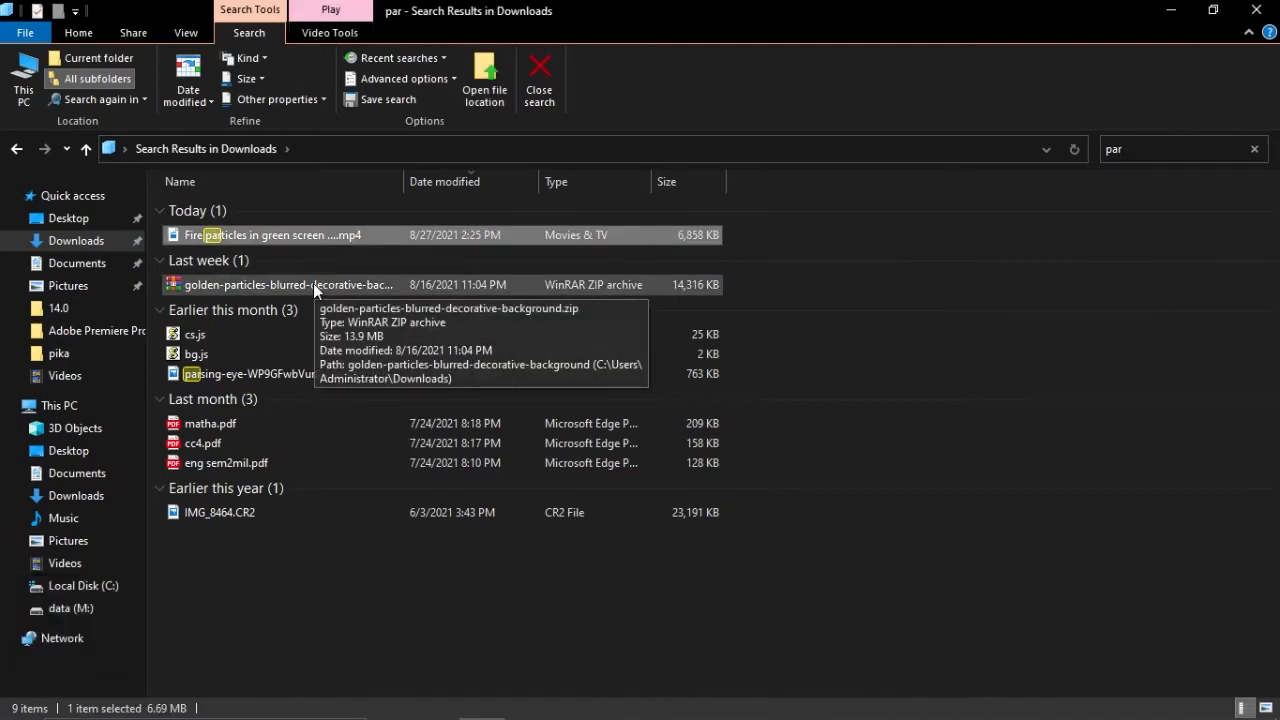
Step: Open golden-particles-blurred-decorative-background.zip and preview its JPG images
{"action": "double_click", "coordinate": [313, 283]}
{"action": "left_click", "coordinate": [253, 406]}
{"action": "key", "text": "Escape"}
{"action": "double_click", "coordinate": [253, 406]}
{"action": "left_click", "coordinate": [1257, 15]}
{"action": "key", "text": "Down"}
{"action": "key", "text": "Return"}
{"action": "left_click", "coordinate": [1245, 27]}
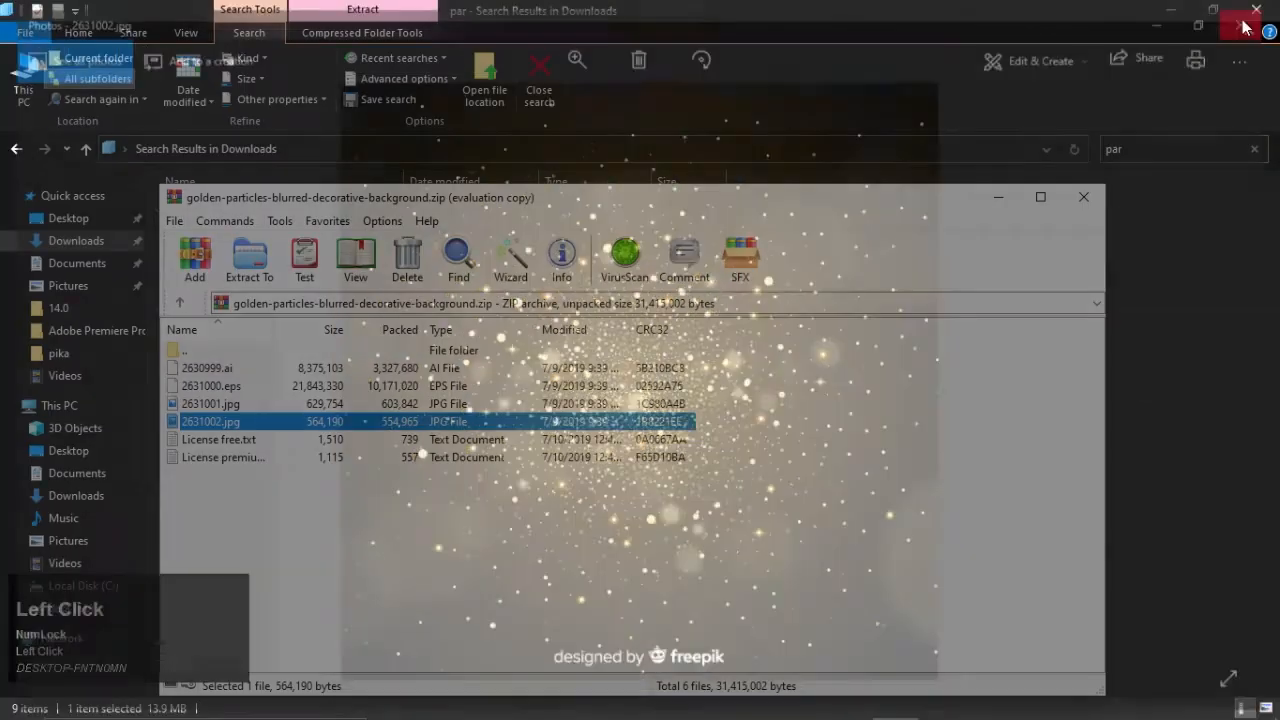
Step: Place the particles image 2631001.jpg from the archive into the raccoon document in Photoshop, centered over the butterfly
{"action": "left_click", "coordinate": [758, 702]}
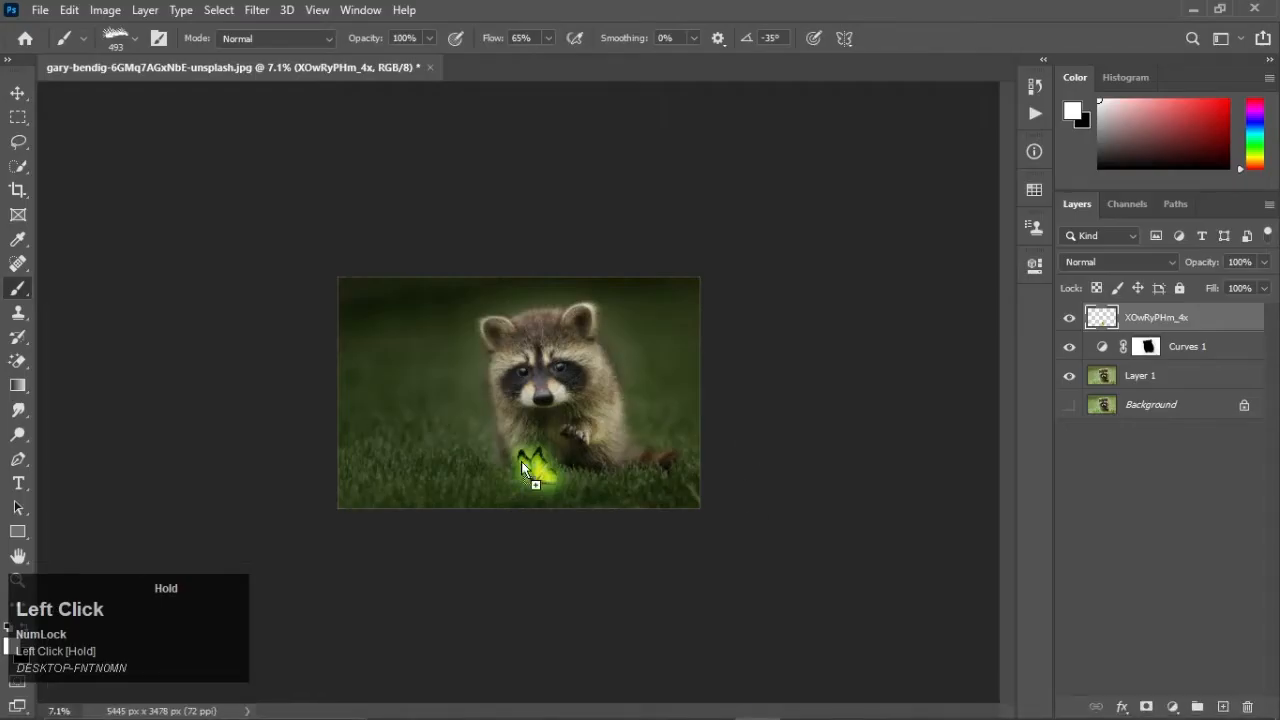
{"action": "left_click_drag", "start_coordinate": [521, 461], "coordinate": [521, 461]}
{"action": "left_click_drag", "start_coordinate": [578, 385], "coordinate": [604, 434]}
{"action": "left_click", "coordinate": [882, 37]}
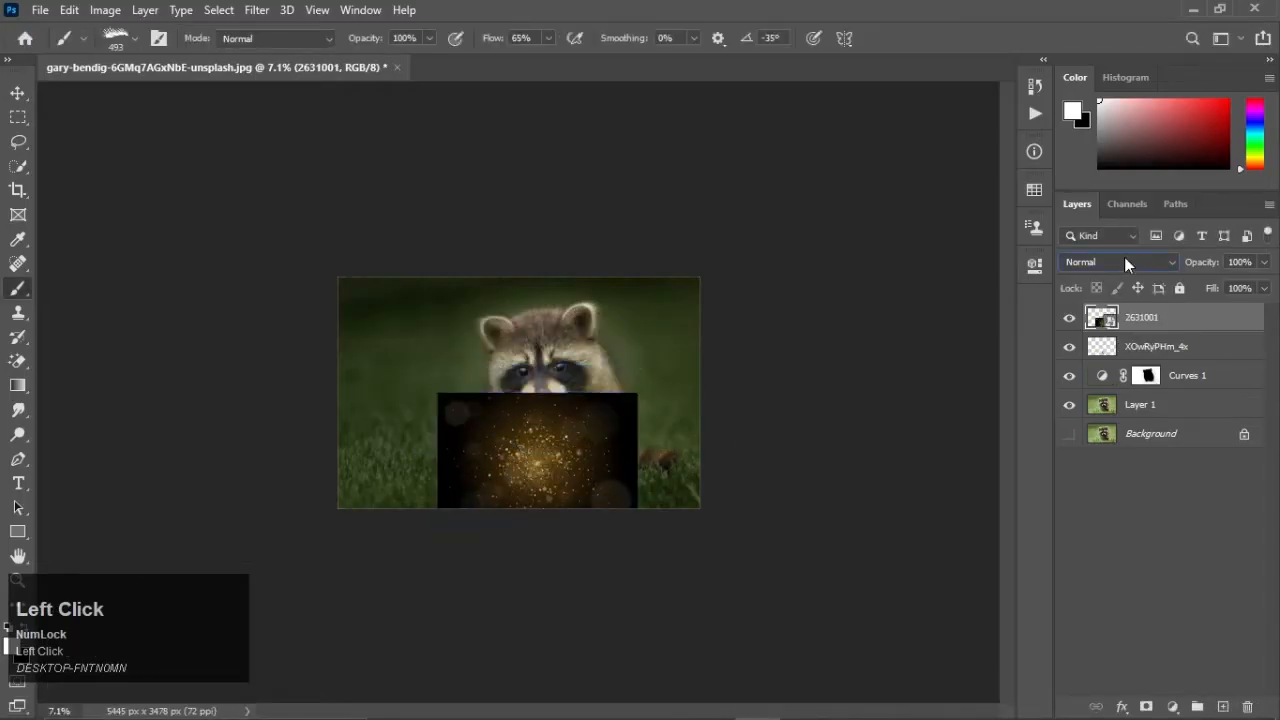
Step: Set the blend mode of the particles layer to Screen
{"action": "left_click", "coordinate": [1124, 257]}
{"action": "left_click", "coordinate": [1100, 408]}
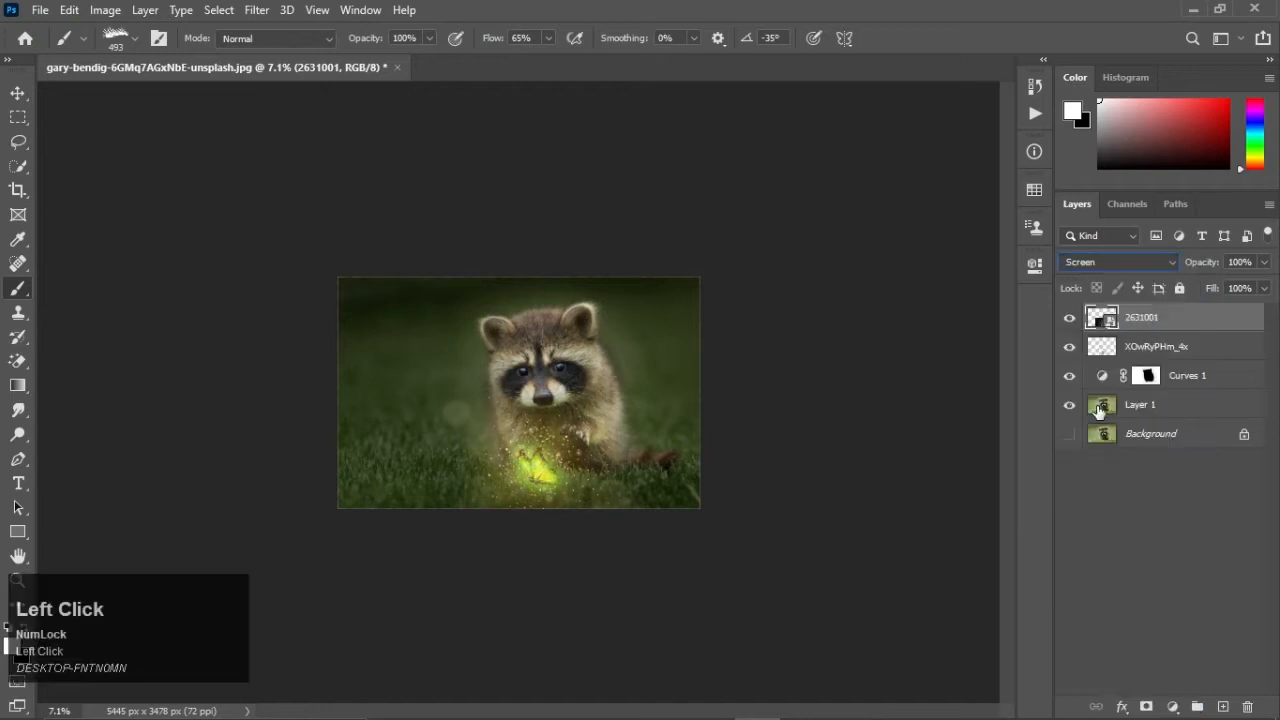
{"action": "left_click", "coordinate": [1186, 462]}
Step: Check the particles around the butterfly up close and rasterize the particles layer
{"action": "scroll", "coordinate": [540, 458], "scroll_direction": "up", "scroll_amount": 4}
{"action": "scroll", "coordinate": [610, 553], "scroll_direction": "up", "scroll_amount": 3}
{"action": "left_click_drag", "start_coordinate": [610, 553], "coordinate": [625, 330]}
{"action": "left_click", "coordinate": [1168, 317]}
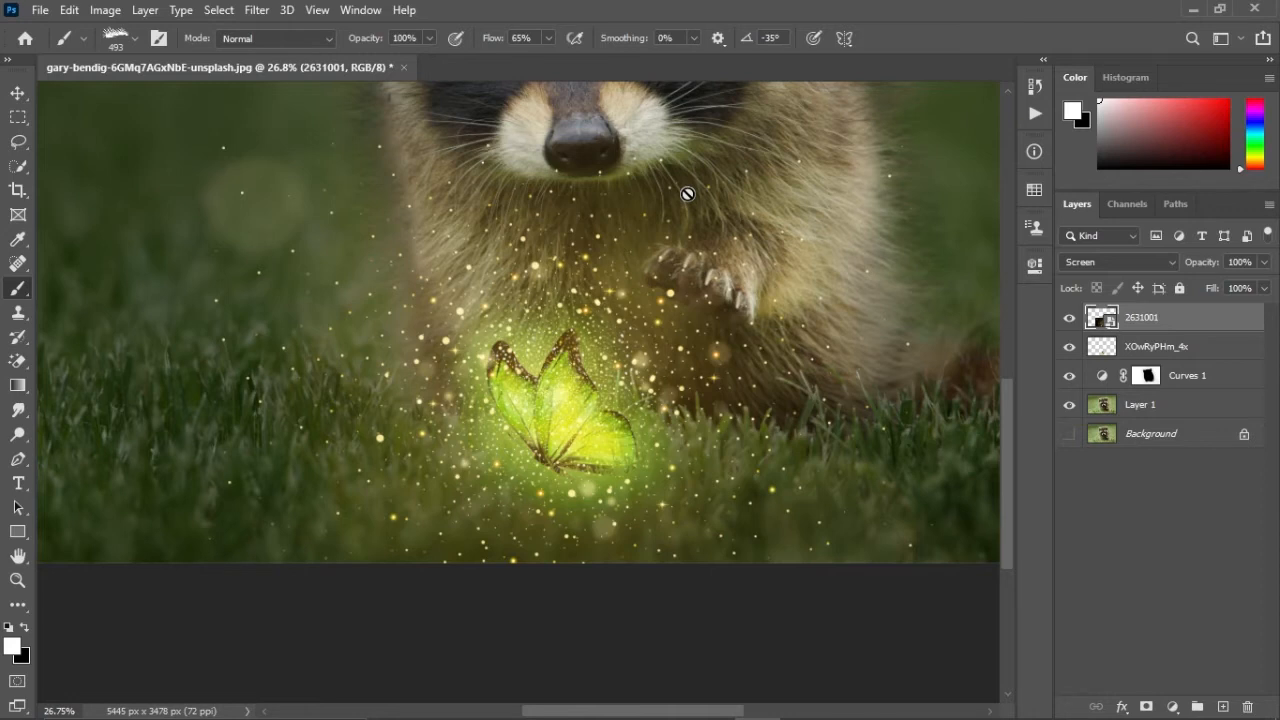
{"action": "scroll", "coordinate": [688, 193], "scroll_direction": "down", "scroll_amount": 3}
{"action": "scroll", "coordinate": [694, 277], "scroll_direction": "up", "scroll_amount": 1}
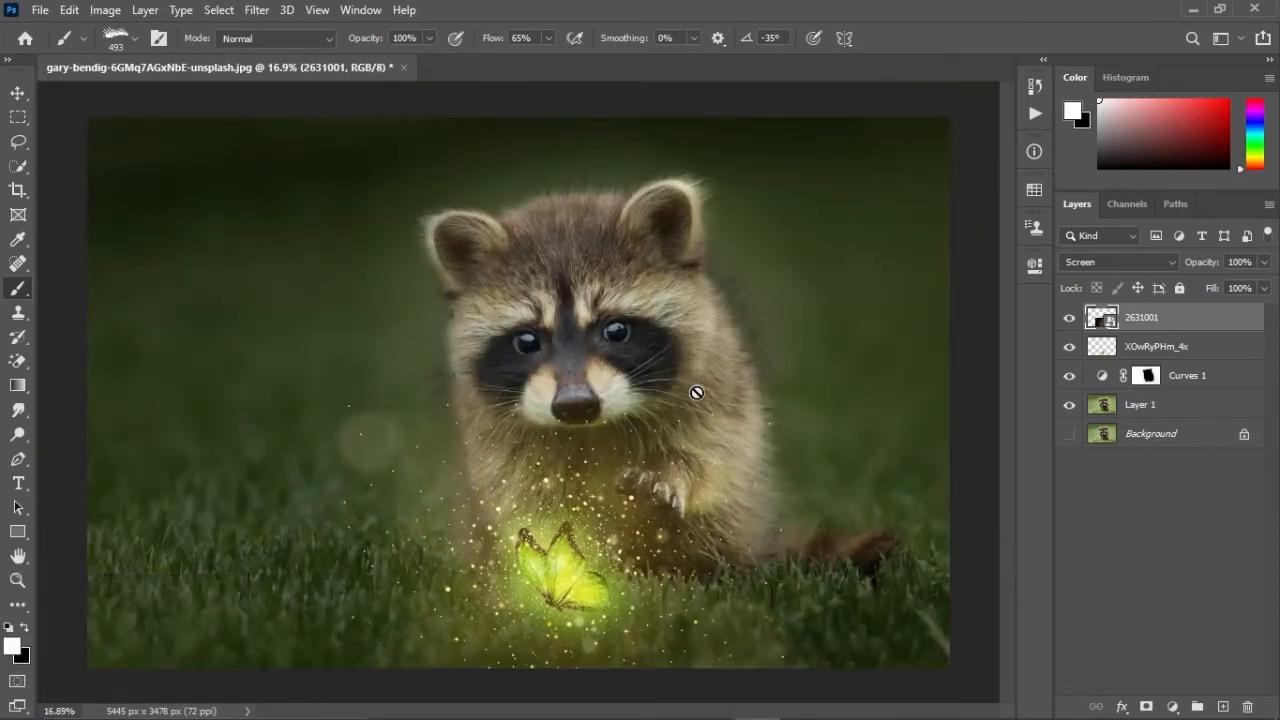
{"action": "right_click", "coordinate": [1189, 316]}
{"action": "left_click", "coordinate": [986, 278]}
Step: Add a Hue/Saturation adjustment clipped to the particles layer with hue +7, saturation +8 and lightness 0
{"action": "left_click", "coordinate": [1172, 706]}
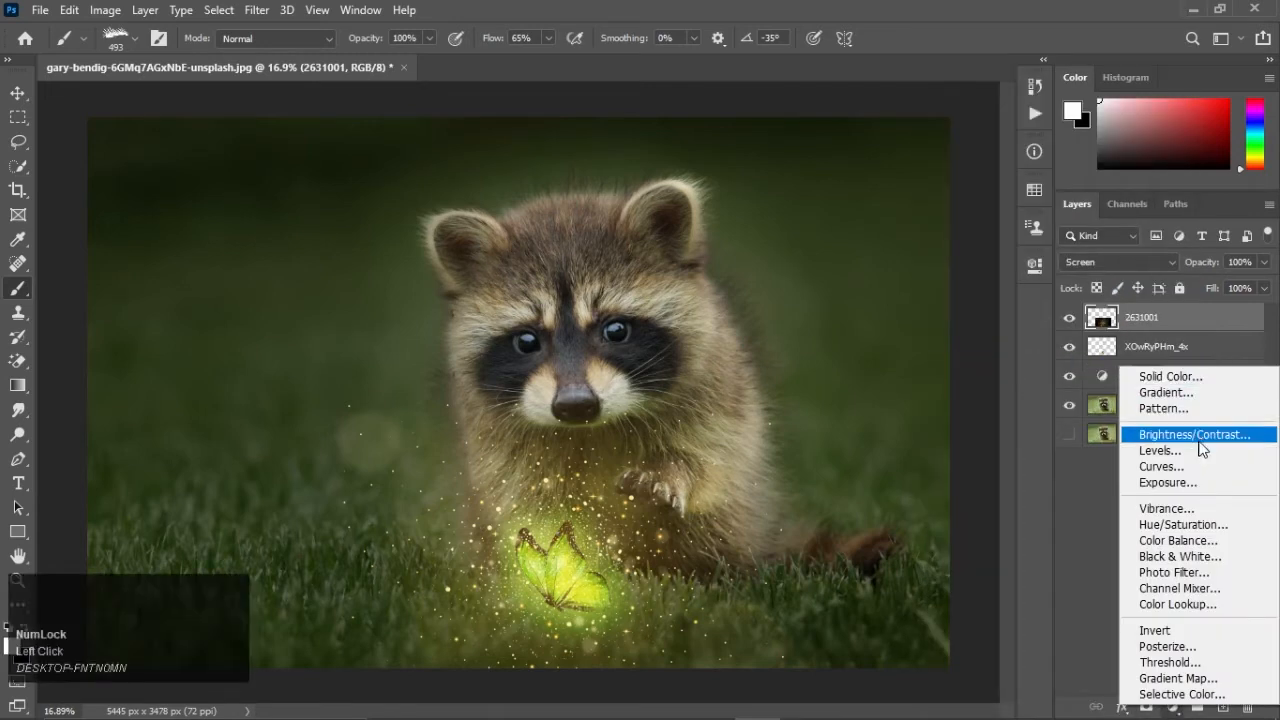
{"action": "left_click", "coordinate": [1184, 525]}
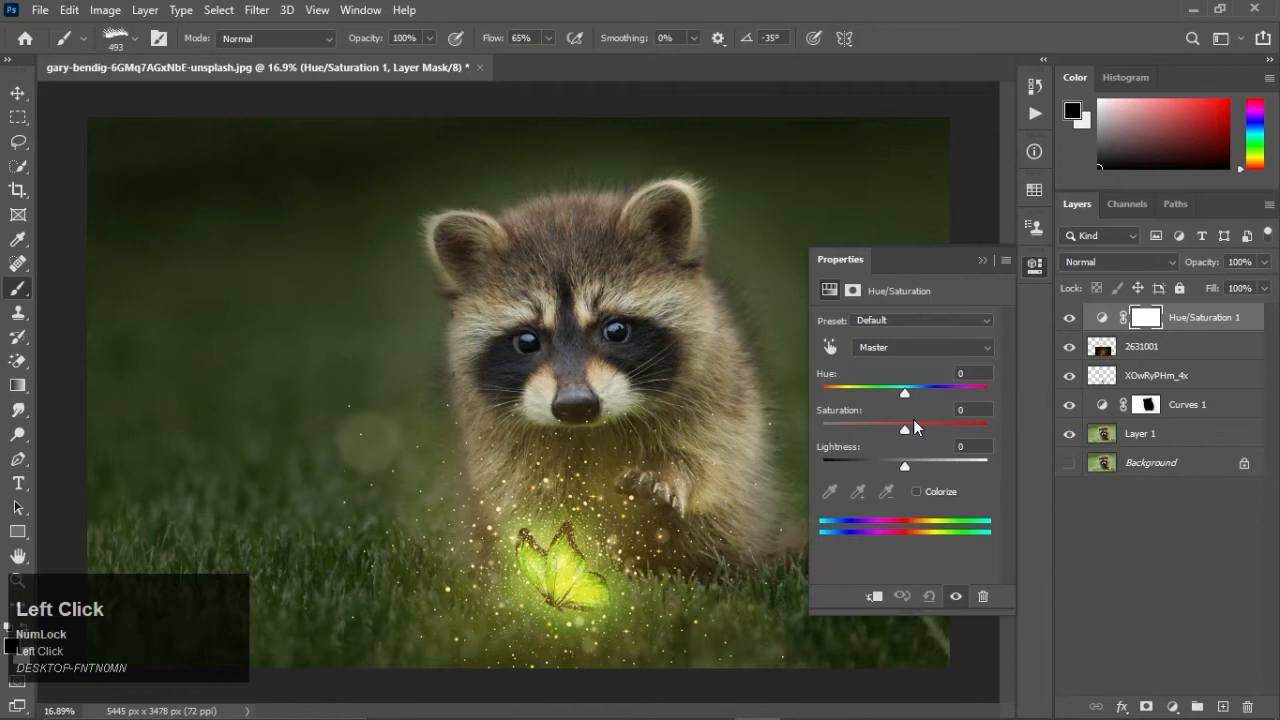
{"action": "left_click_drag", "start_coordinate": [903, 393], "coordinate": [901, 399]}
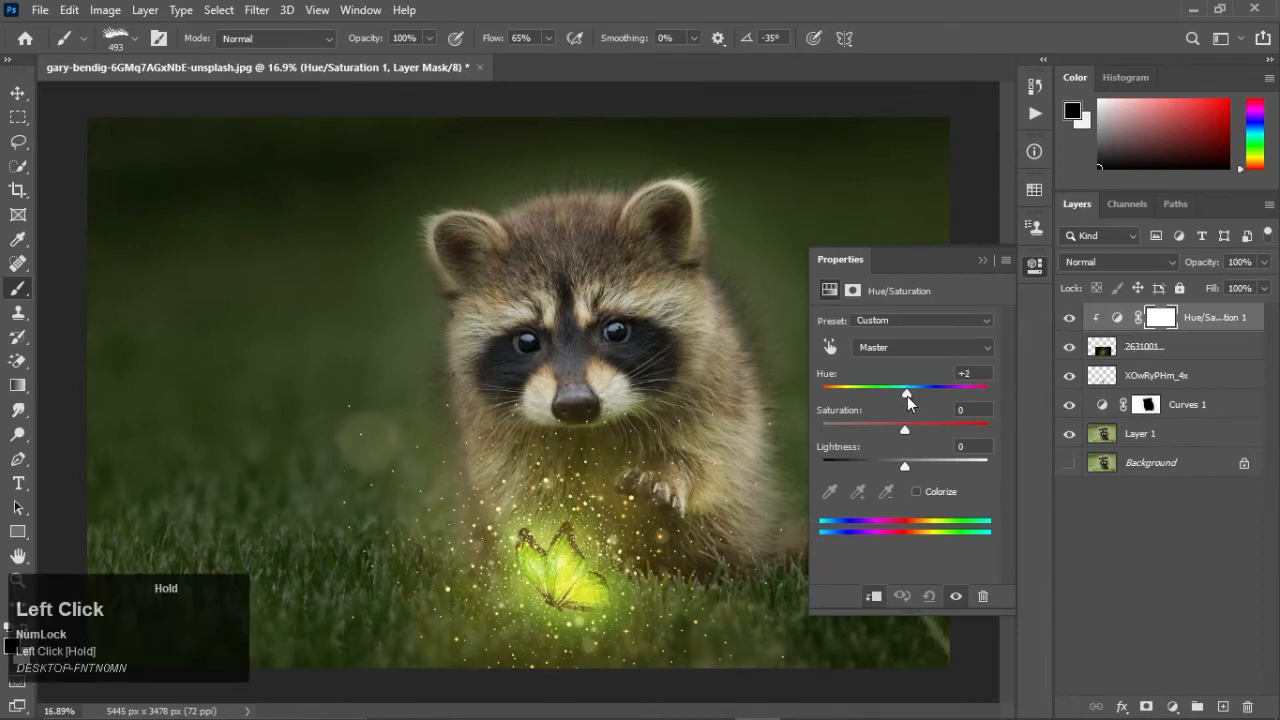
{"action": "left_click_drag", "start_coordinate": [904, 465], "coordinate": [927, 465]}
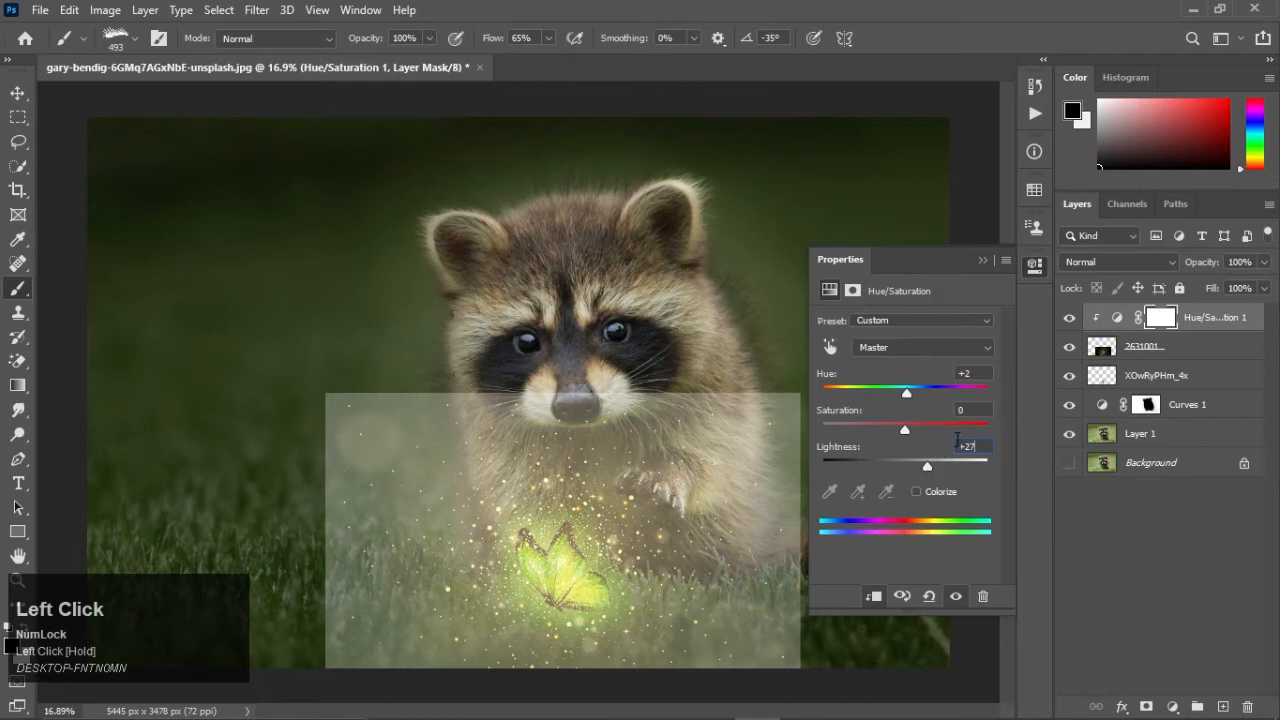
{"action": "type", "text": "0"}
{"action": "left_click_drag", "start_coordinate": [904, 429], "coordinate": [911, 395]}
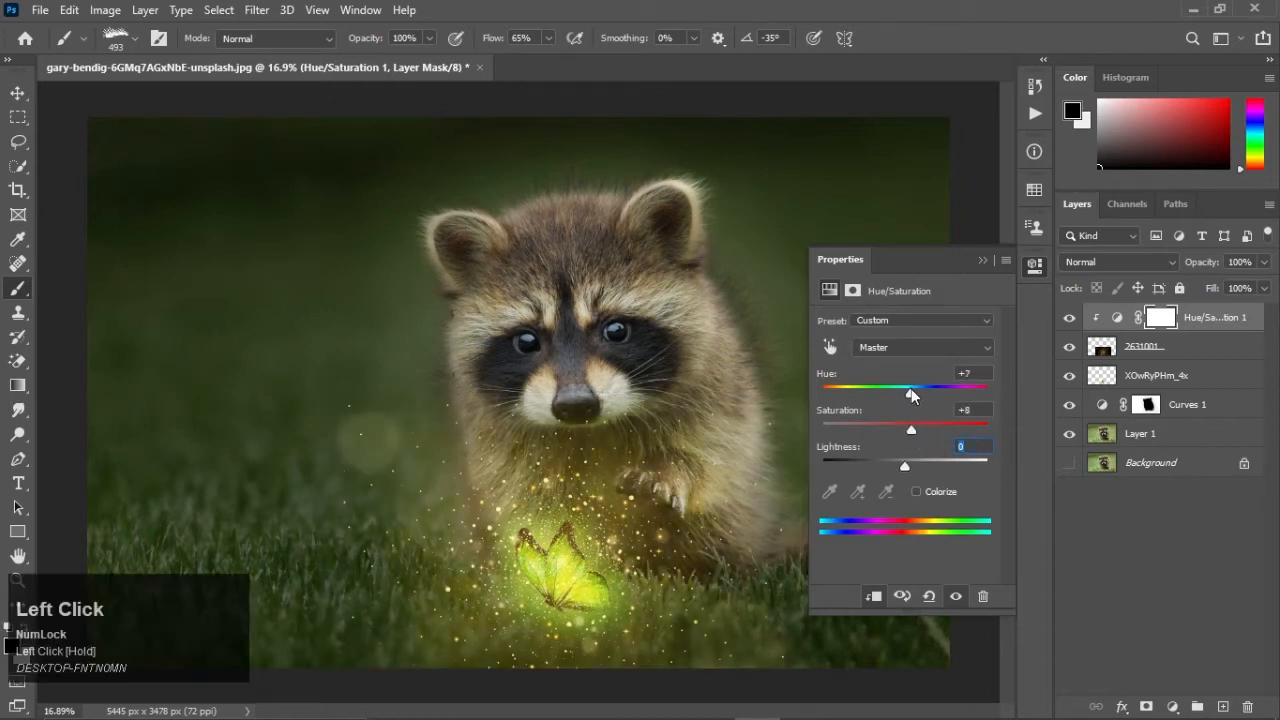
{"action": "left_click", "coordinate": [1034, 264]}
Step: Lower the particles layer's opacity to 83% and add a black mask that hides it
{"action": "scroll", "coordinate": [913, 318], "scroll_direction": "down", "scroll_amount": 3}
{"action": "scroll", "coordinate": [518, 425], "scroll_direction": "up", "scroll_amount": 5}
{"action": "scroll", "coordinate": [511, 387], "scroll_direction": "down", "scroll_amount": 4}
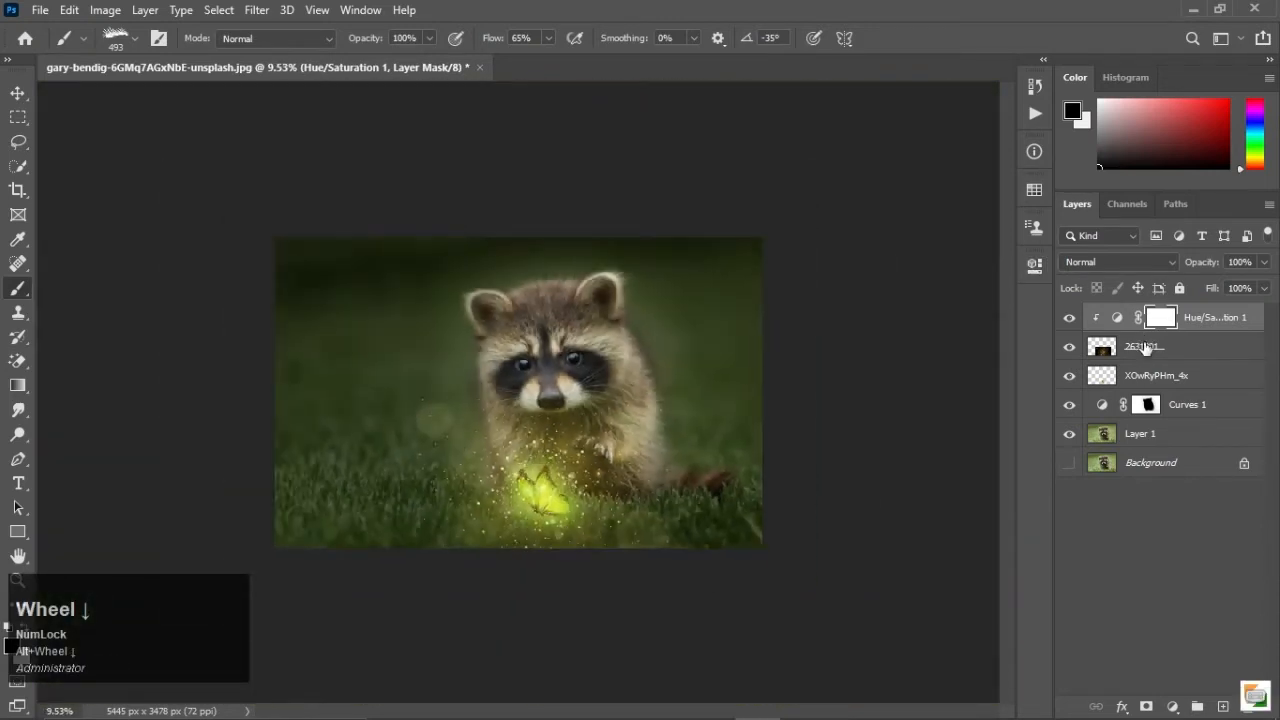
{"action": "left_click", "coordinate": [1146, 347]}
{"action": "left_click", "coordinate": [1183, 272]}
{"action": "scroll", "coordinate": [520, 428], "scroll_direction": "up", "scroll_amount": 3}
{"action": "scroll", "coordinate": [520, 428], "scroll_direction": "down", "scroll_amount": 2}
{"action": "scroll", "coordinate": [520, 428], "scroll_direction": "up", "scroll_amount": 3}
{"action": "left_click", "coordinate": [1146, 707], "text": "alt"}
{"action": "key", "text": "x"}
{"action": "scroll", "coordinate": [763, 560], "scroll_direction": "down", "scroll_amount": 5}
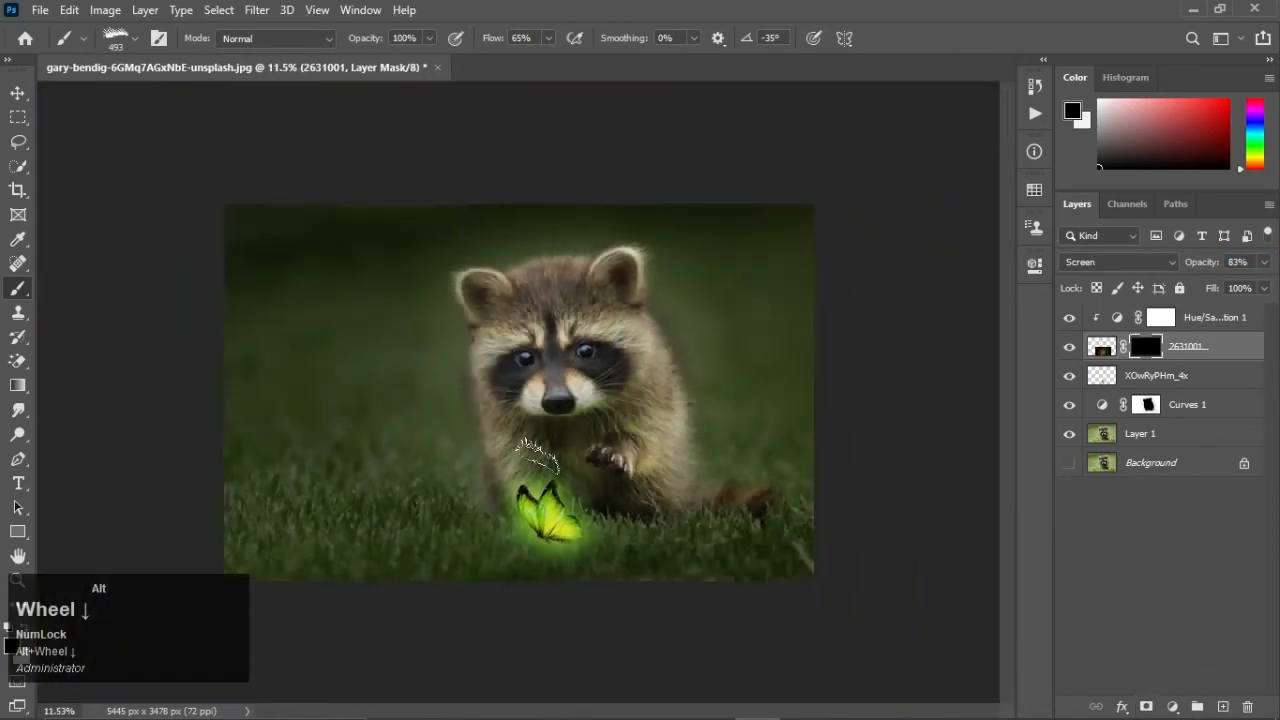
Step: Paint white on the particles layer's mask with a soft round brush to reveal the sparkles around the butterfly
{"action": "right_click", "coordinate": [516, 362]}
{"action": "left_click", "coordinate": [606, 488]}
{"action": "scroll", "coordinate": [440, 529], "scroll_direction": "up", "scroll_amount": 3}
{"action": "right_click", "coordinate": [502, 503], "text": "alt"}
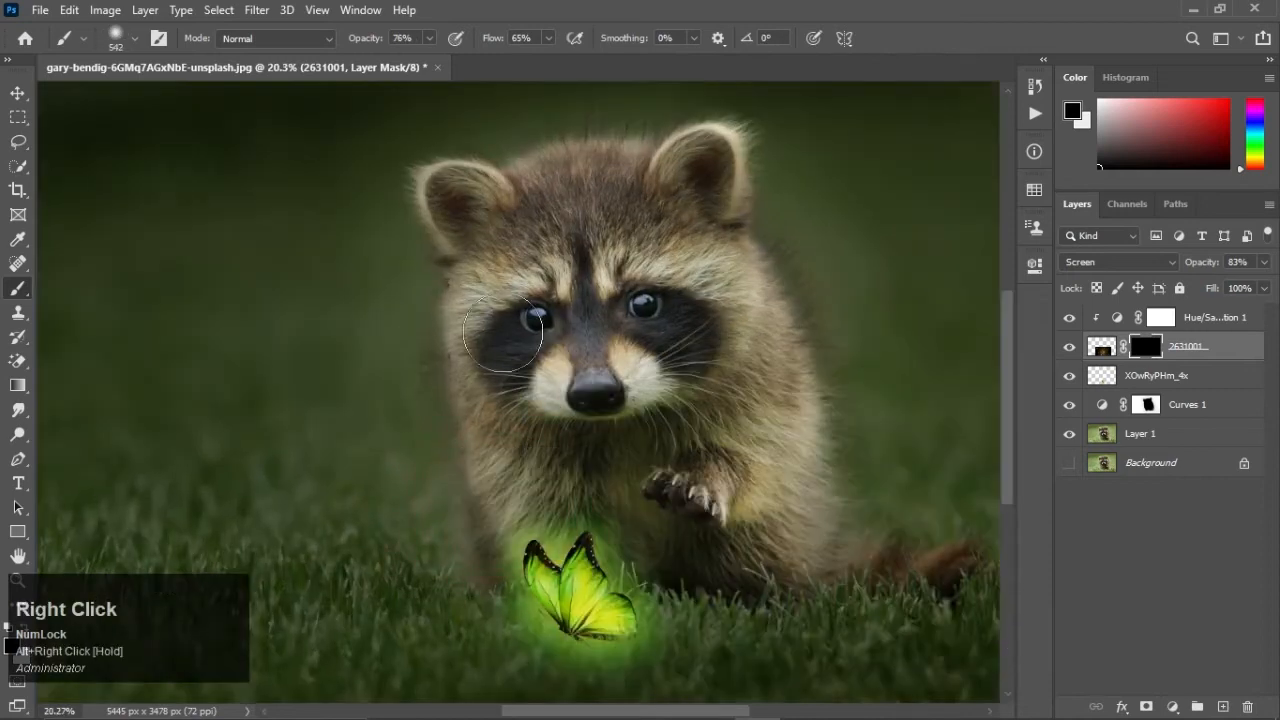
{"action": "key", "text": "x"}
{"action": "mouse_move", "coordinate": [492, 505]}
{"action": "left_mouse_down"}
{"action": "mouse_move", "coordinate": [498, 636]}
{"action": "mouse_move", "coordinate": [582, 517]}
{"action": "mouse_move", "coordinate": [515, 527]}
{"action": "mouse_move", "coordinate": [624, 548]}
{"action": "mouse_move", "coordinate": [585, 650]}
{"action": "left_mouse_up"}
{"action": "scroll", "coordinate": [583, 640], "scroll_direction": "down", "scroll_amount": 5}
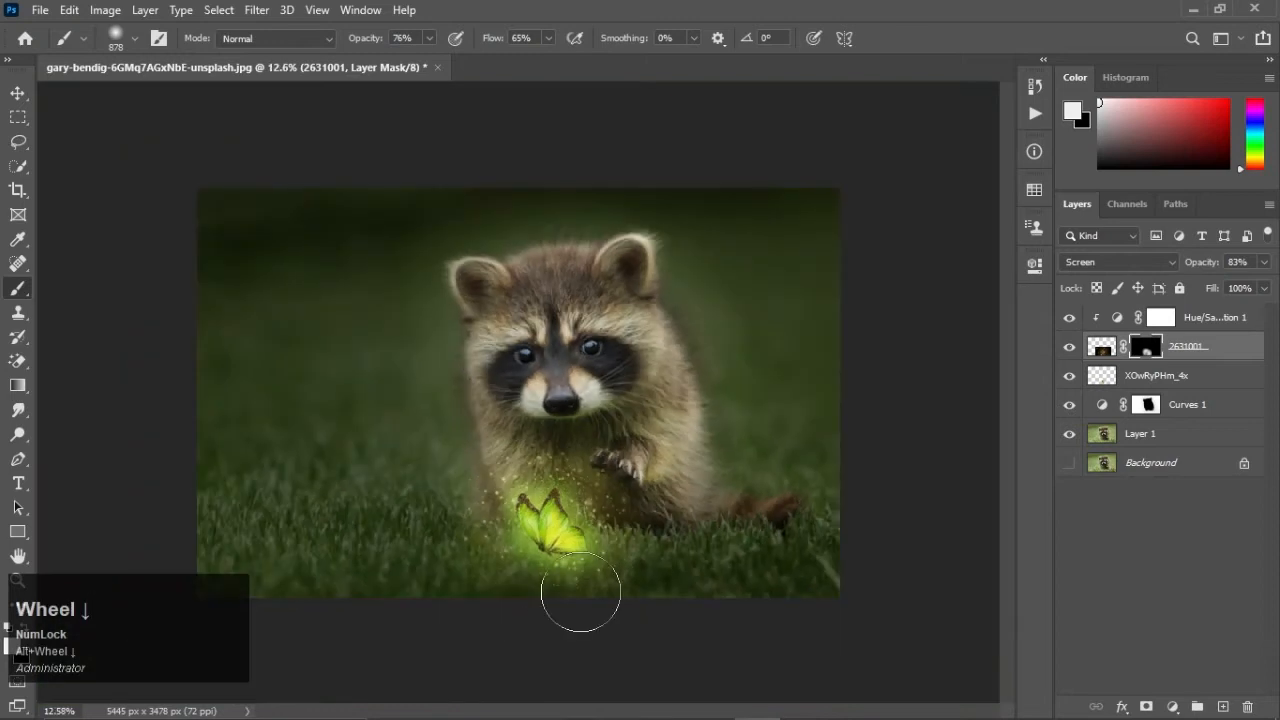
Step: Enlarge the brush to 996 px and paint on the mask to reveal more particles on both sides of the butterfly
{"action": "scroll", "coordinate": [545, 585], "scroll_direction": "up", "scroll_amount": 5}
{"action": "right_click", "coordinate": [413, 539], "text": "alt"}
{"action": "mouse_move", "coordinate": [362, 515]}
{"action": "left_mouse_down"}
{"action": "mouse_move", "coordinate": [396, 567]}
{"action": "mouse_move", "coordinate": [365, 468]}
{"action": "mouse_move", "coordinate": [362, 430]}
{"action": "left_mouse_up"}
{"action": "mouse_move", "coordinate": [750, 448]}
{"action": "left_mouse_down"}
{"action": "mouse_move", "coordinate": [696, 520]}
{"action": "mouse_move", "coordinate": [818, 469]}
{"action": "mouse_move", "coordinate": [716, 608]}
{"action": "left_mouse_up"}
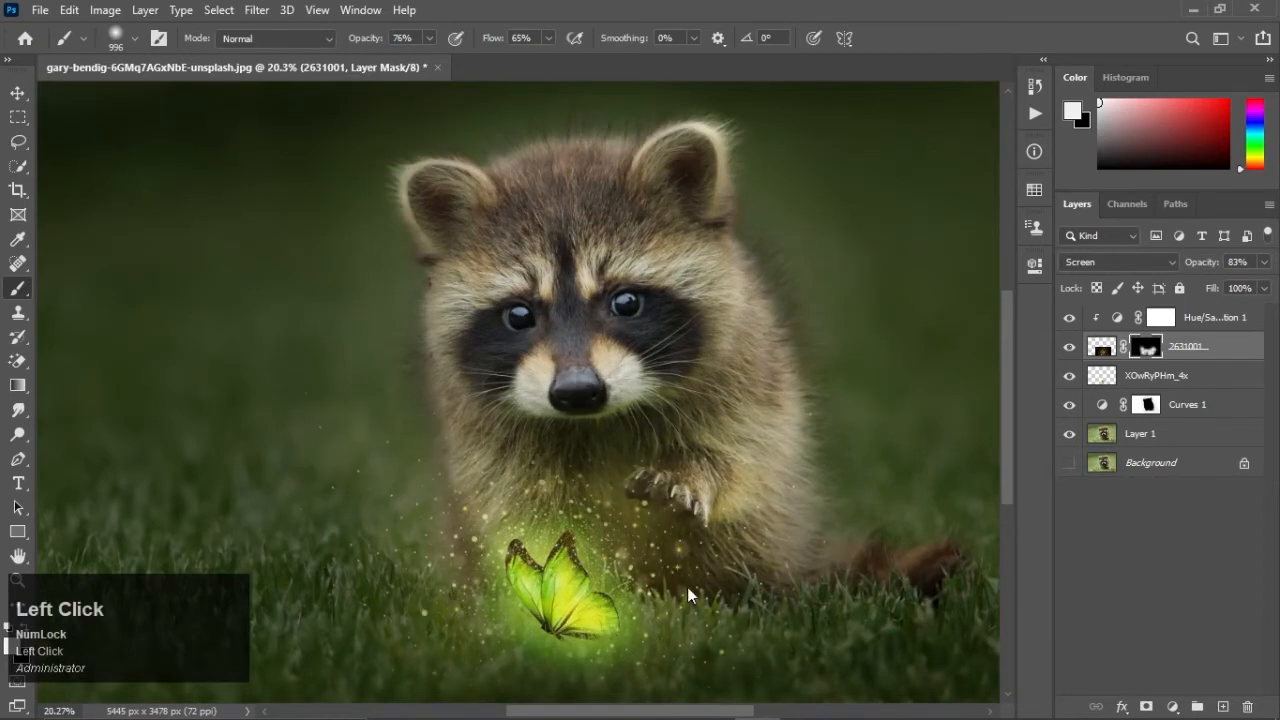
{"action": "scroll", "coordinate": [700, 540], "scroll_direction": "down", "scroll_amount": 5}
{"action": "scroll", "coordinate": [700, 530], "scroll_direction": "up", "scroll_amount": 5}
{"action": "left_click_drag", "start_coordinate": [697, 525], "coordinate": [745, 512]}
{"action": "scroll", "coordinate": [745, 512], "scroll_direction": "down", "scroll_amount": 4}
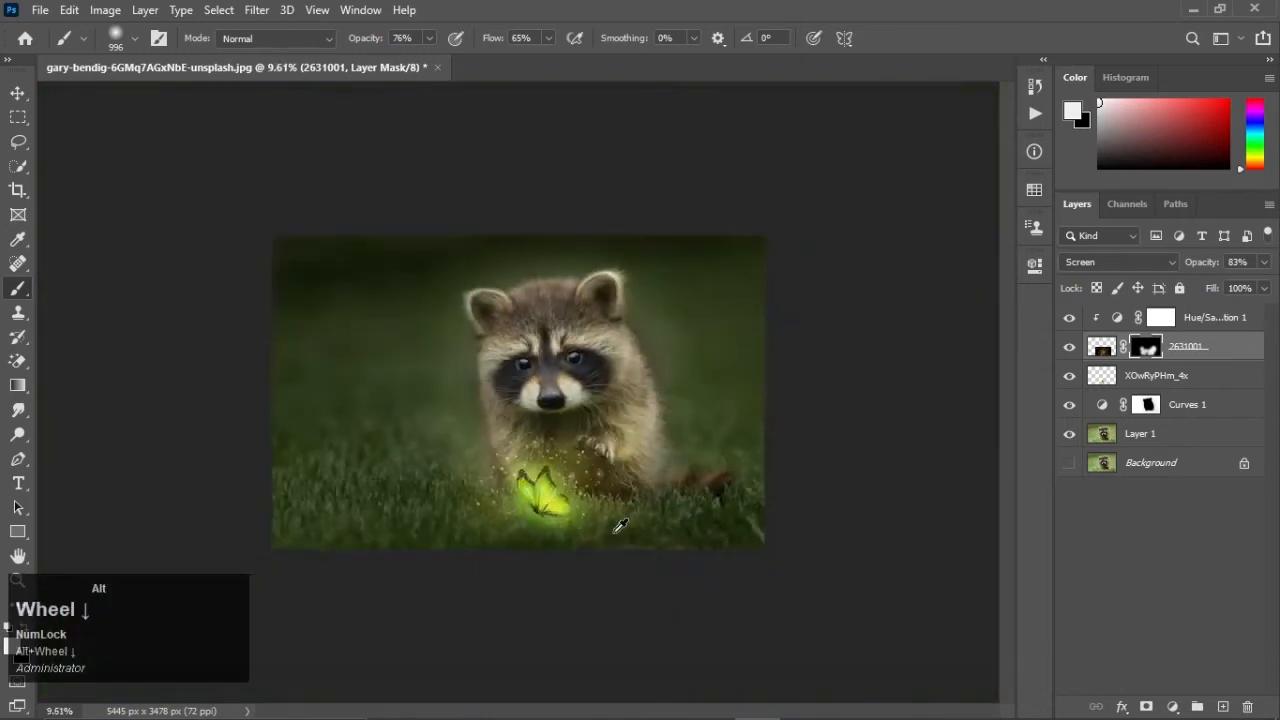
{"action": "scroll", "coordinate": [700, 500], "scroll_direction": "up", "scroll_amount": 6}
{"action": "scroll", "coordinate": [600, 480], "scroll_direction": "down", "scroll_amount": 3}
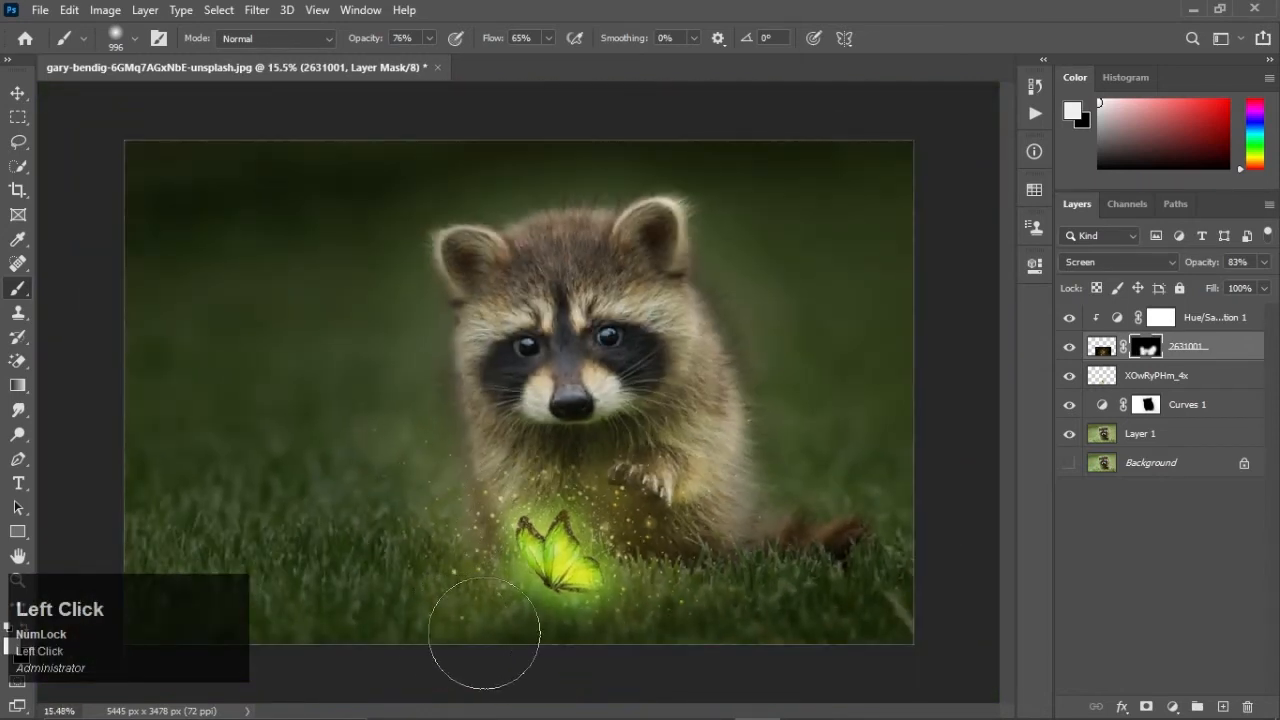
Step: Inspect the whole composite up close and from a distance, and go through the adjustment, particles and butterfly layers
{"action": "scroll", "coordinate": [673, 560], "scroll_direction": "down", "scroll_amount": 4}
{"action": "scroll", "coordinate": [620, 470], "scroll_direction": "up", "scroll_amount": 6}
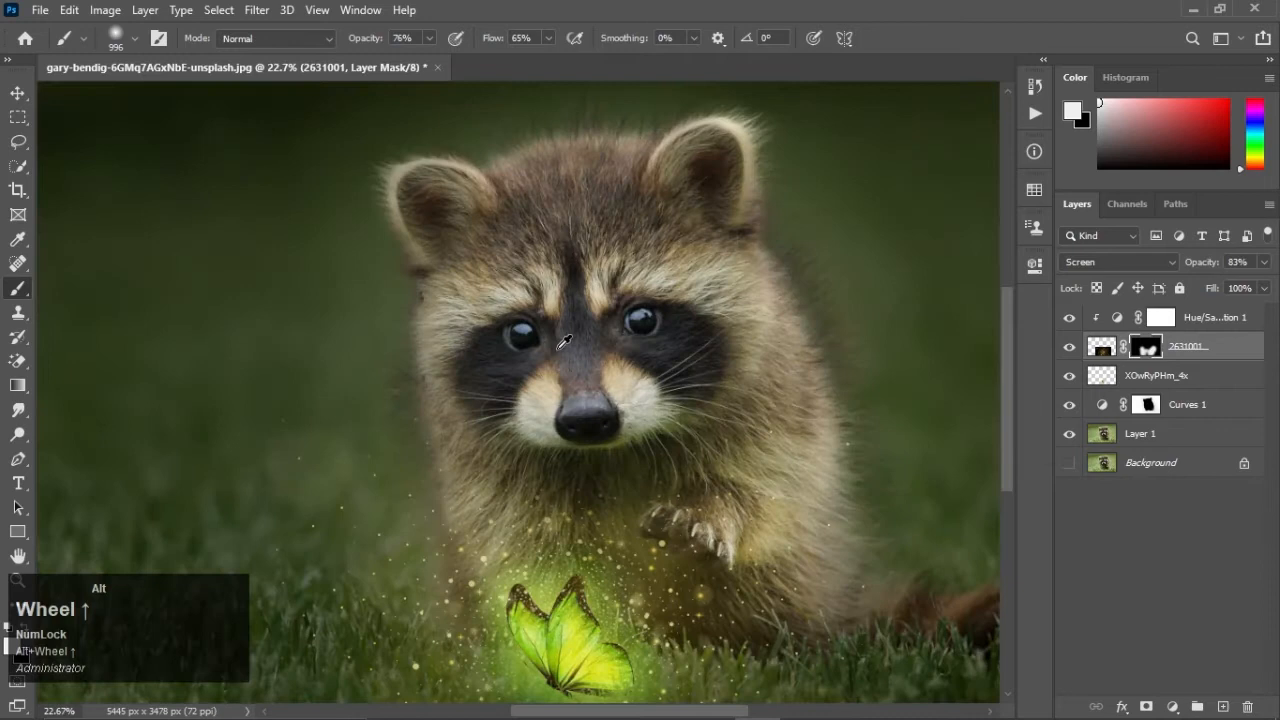
{"action": "scroll", "coordinate": [565, 380], "scroll_direction": "down", "scroll_amount": 5}
{"action": "scroll", "coordinate": [565, 380], "scroll_direction": "down", "scroll_amount": 1}
{"action": "scroll", "coordinate": [565, 380], "scroll_direction": "up", "scroll_amount": 6}
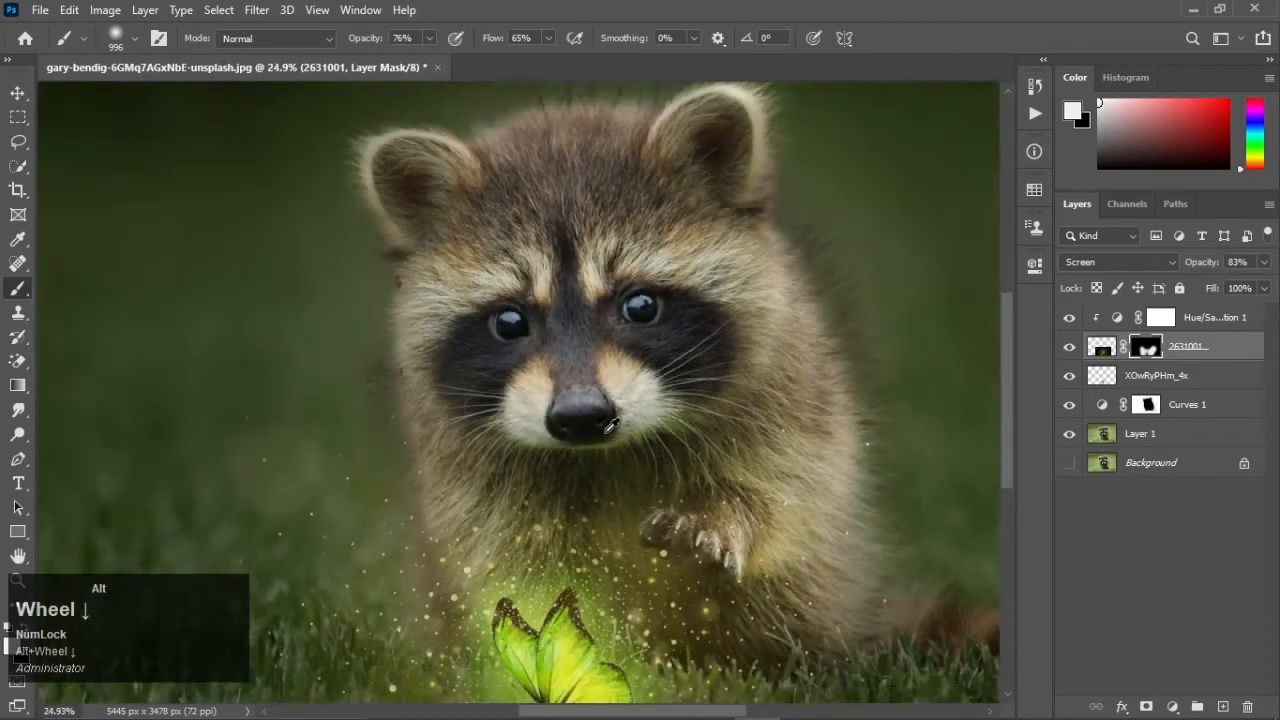
{"action": "left_click", "coordinate": [1204, 320]}
{"action": "left_click", "coordinate": [1190, 350]}
{"action": "left_click", "coordinate": [1188, 377]}
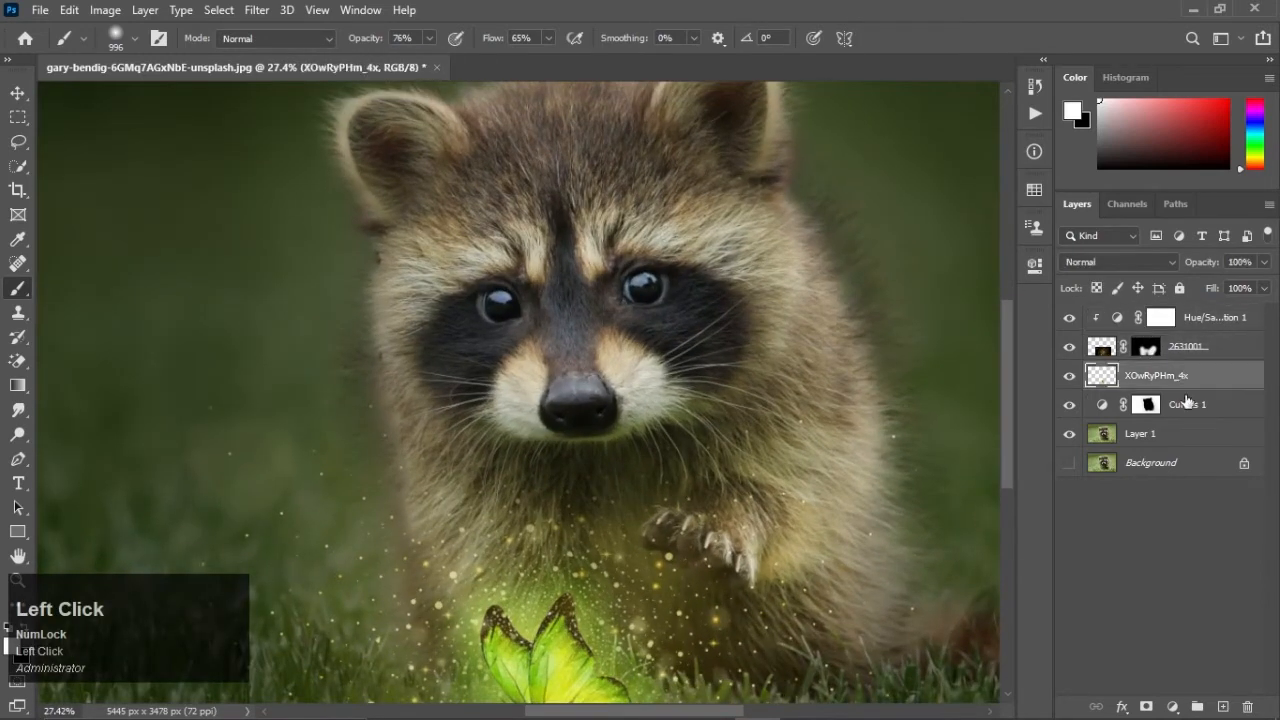
{"action": "left_click", "coordinate": [1188, 404]}
{"action": "left_click", "coordinate": [1194, 322]}
{"action": "scroll", "coordinate": [724, 480], "scroll_direction": "down", "scroll_amount": 3}
{"action": "scroll", "coordinate": [724, 475], "scroll_direction": "down", "scroll_amount": 4}
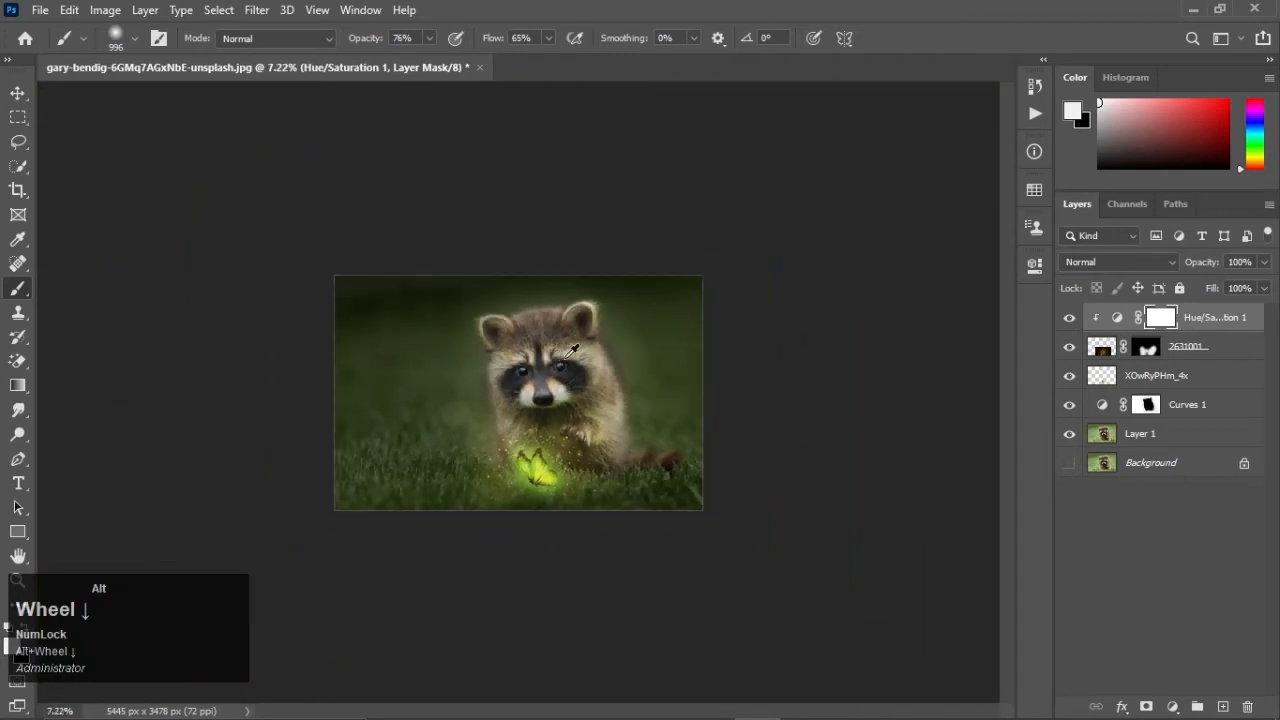
{"action": "scroll", "coordinate": [540, 455], "scroll_direction": "up", "scroll_amount": 3}
{"action": "scroll", "coordinate": [540, 455], "scroll_direction": "down", "scroll_amount": 2}
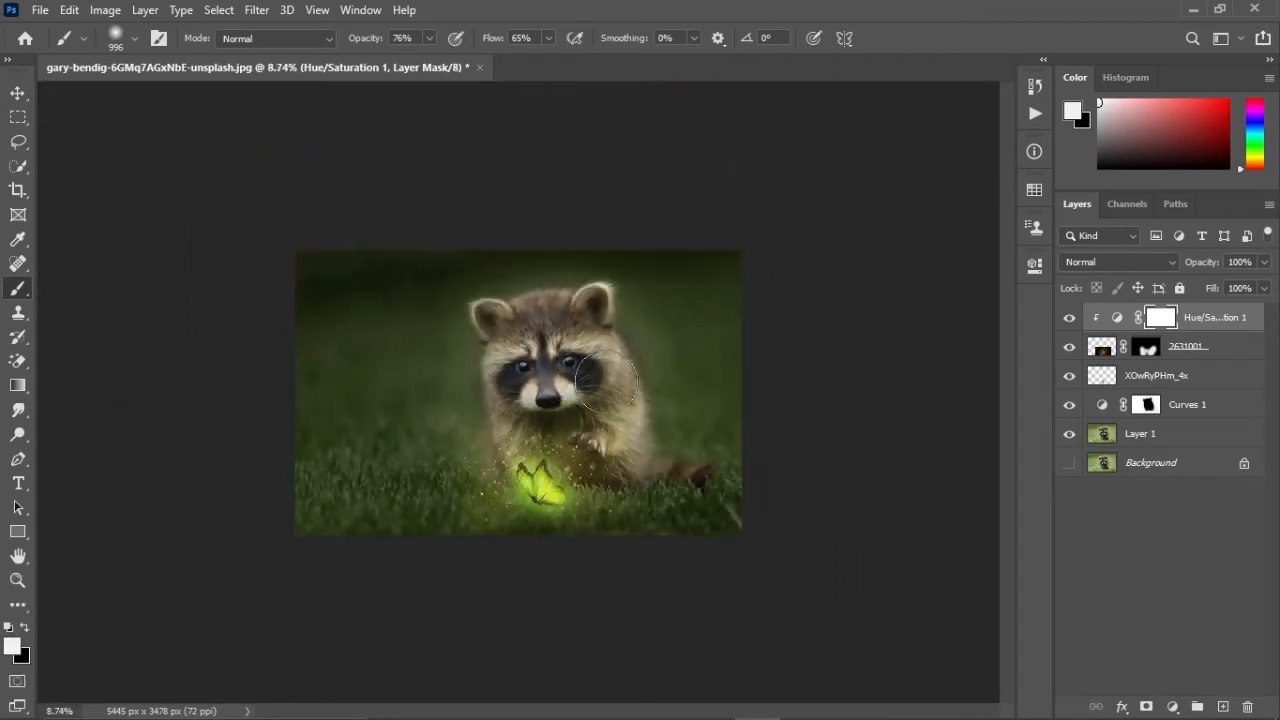
Step: Darken the background further by pulling the midpoint of the Curves 1 adjustment down at input 165
{"action": "left_click", "coordinate": [1147, 406]}
{"action": "left_click", "coordinate": [1102, 404]}
{"action": "left_click_drag", "start_coordinate": [935, 455], "coordinate": [940, 467]}
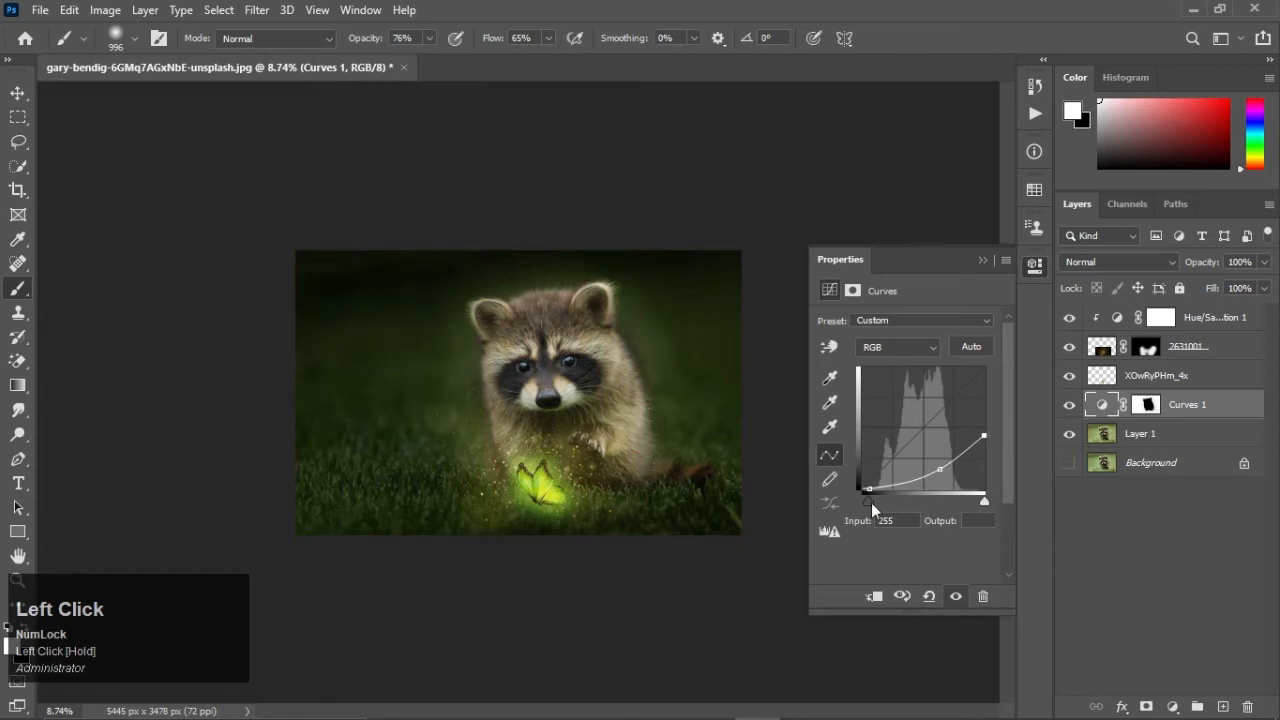
{"action": "left_click_drag", "start_coordinate": [934, 471], "coordinate": [940, 467]}
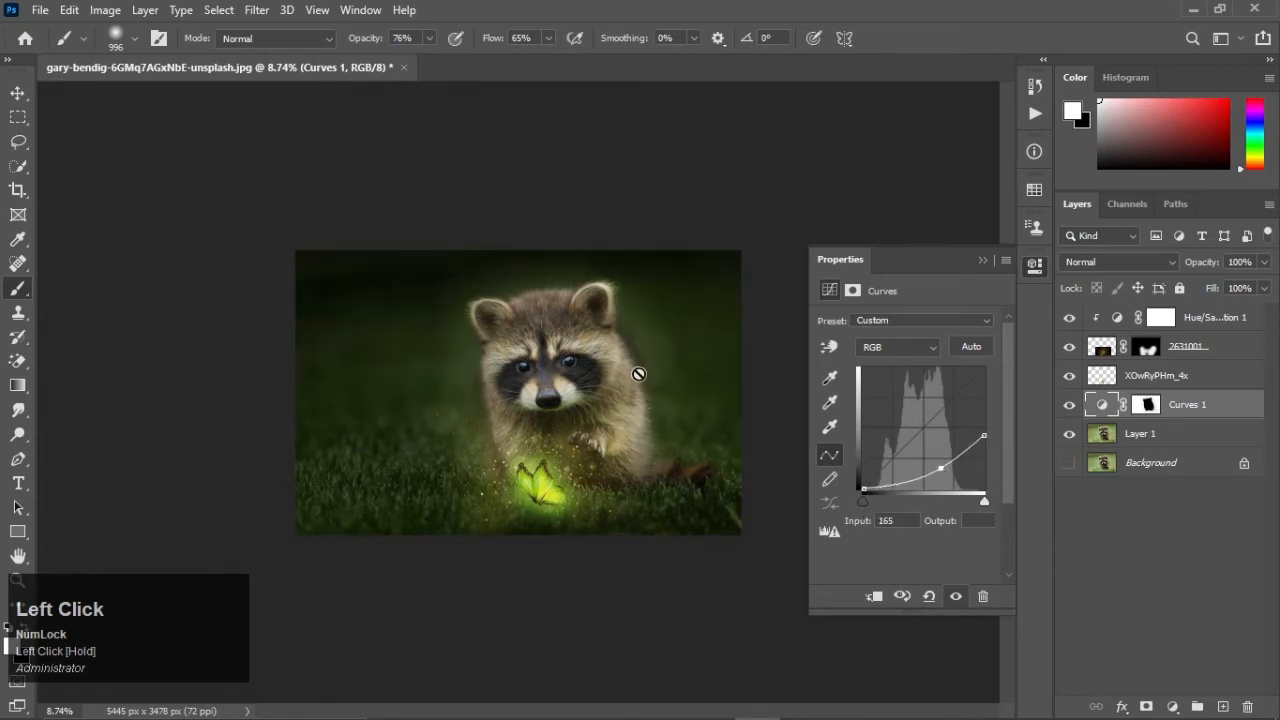
{"action": "left_click", "coordinate": [1035, 265]}
Step: Target the Curves 1 layer mask and hide the particles and butterfly layers
{"action": "left_click", "coordinate": [1147, 404]}
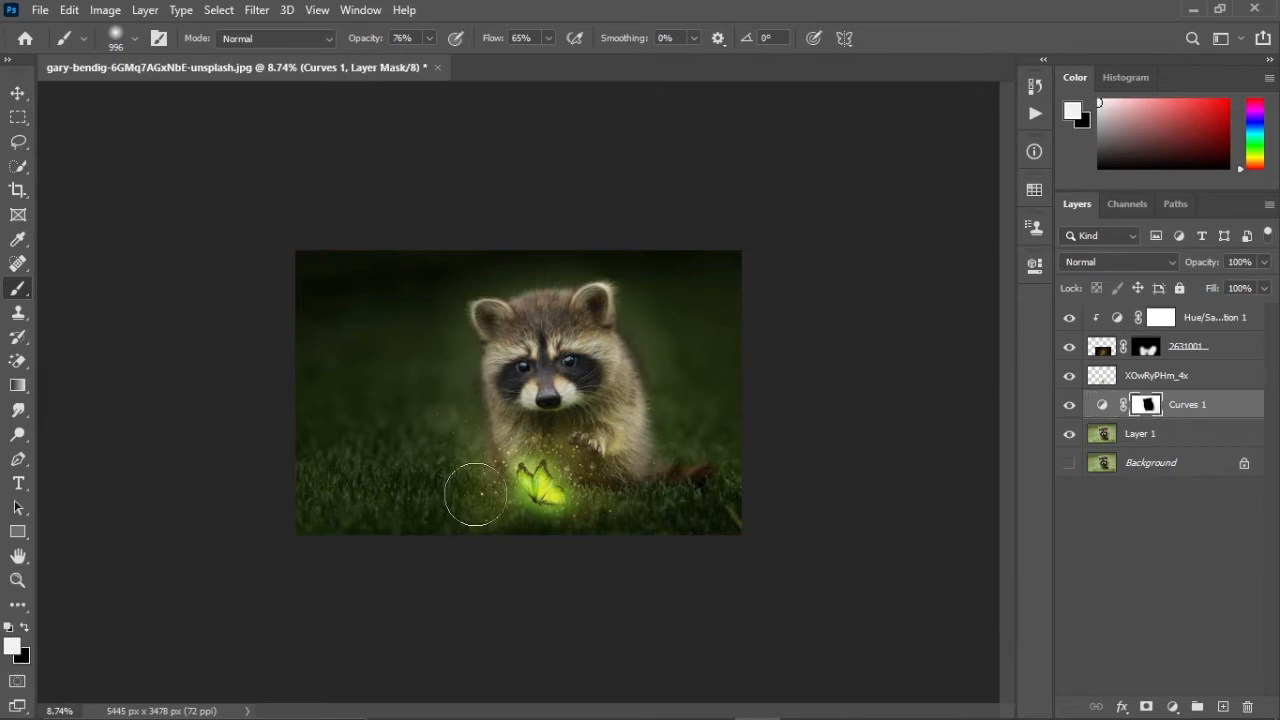
{"action": "left_click", "coordinate": [1069, 346]}
{"action": "left_click", "coordinate": [1069, 375]}
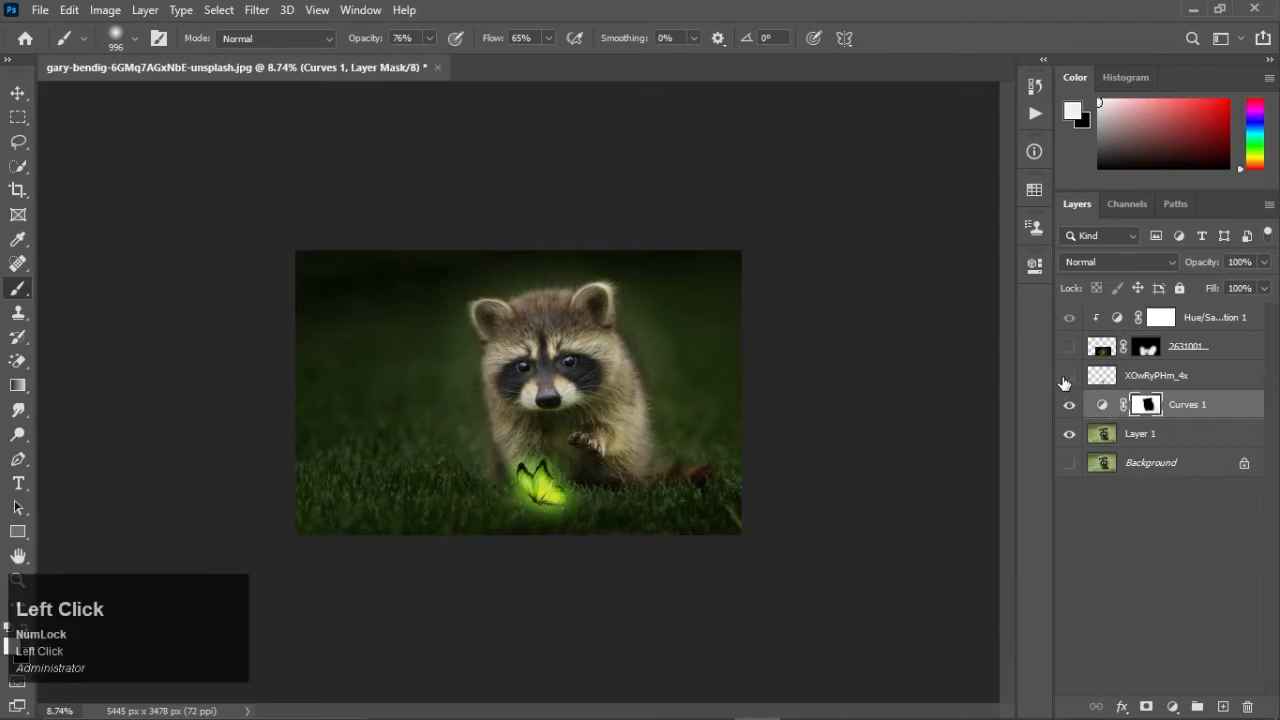
Step: Paint white on the Curves 1 mask with a soft 797 px brush to darken the raccoon's lower body and sides
{"action": "scroll", "coordinate": [517, 540], "scroll_direction": "up", "scroll_amount": 2}
{"action": "mouse_move", "coordinate": [517, 540]}
{"action": "left_mouse_down"}
{"action": "mouse_move", "coordinate": [703, 525]}
{"action": "mouse_move", "coordinate": [439, 514]}
{"action": "mouse_move", "coordinate": [535, 555]}
{"action": "mouse_move", "coordinate": [825, 519]}
{"action": "mouse_move", "coordinate": [557, 477]}
{"action": "mouse_move", "coordinate": [575, 468]}
{"action": "mouse_move", "coordinate": [503, 447]}
{"action": "mouse_move", "coordinate": [539, 447]}
{"action": "mouse_move", "coordinate": [500, 455]}
{"action": "mouse_move", "coordinate": [520, 439]}
{"action": "mouse_move", "coordinate": [709, 466]}
{"action": "left_mouse_up"}
{"action": "right_click", "coordinate": [511, 450], "text": "alt"}
{"action": "scroll", "coordinate": [480, 440], "scroll_direction": "down", "scroll_amount": 3}
{"action": "key", "text": "super"}
{"action": "scroll", "coordinate": [476, 441], "scroll_direction": "up", "scroll_amount": 5}
{"action": "left_click_drag", "start_coordinate": [479, 381], "coordinate": [489, 463]}
{"action": "mouse_move", "coordinate": [674, 345]}
{"action": "left_mouse_down"}
{"action": "mouse_move", "coordinate": [674, 376]}
{"action": "mouse_move", "coordinate": [714, 442]}
{"action": "left_mouse_up"}
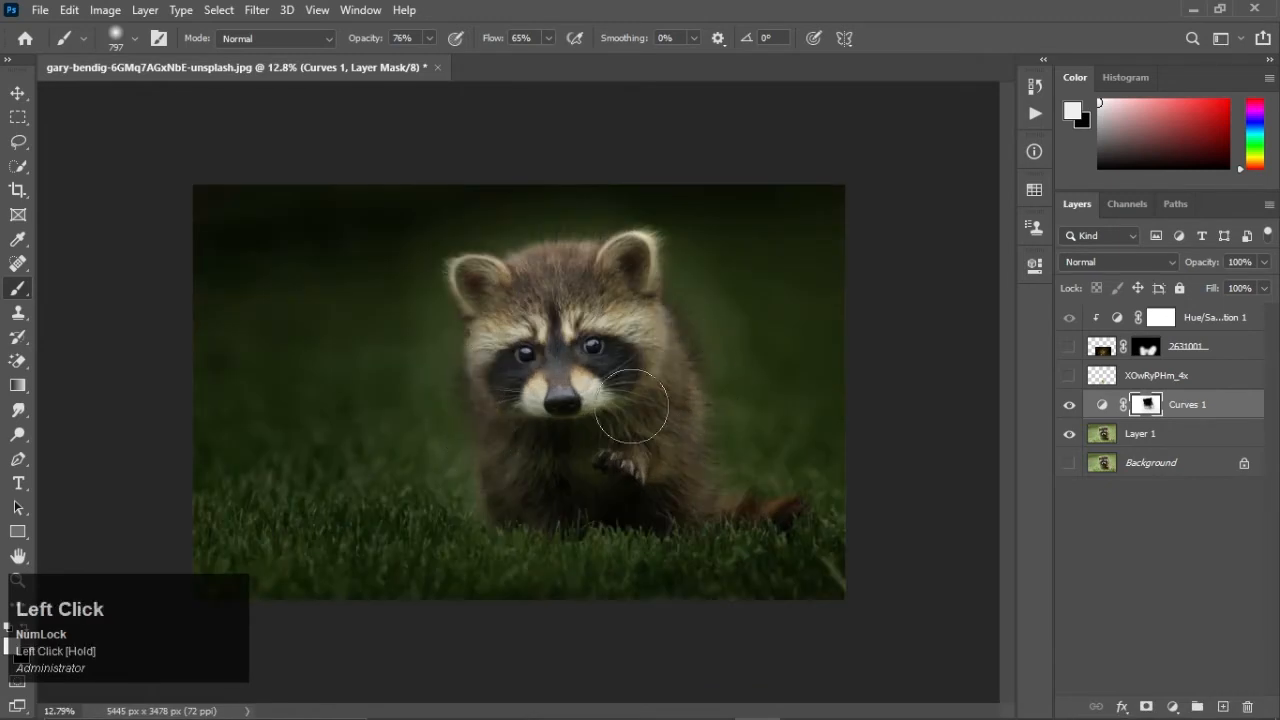
Step: Darken the raccoon's edge beside the face and body on the Curves 1 mask, and raise the brush opacity to 100%
{"action": "scroll", "coordinate": [505, 385], "scroll_direction": "up", "scroll_amount": 5}
{"action": "left_click_drag", "start_coordinate": [433, 299], "coordinate": [415, 348]}
{"action": "scroll", "coordinate": [520, 240], "scroll_direction": "down", "scroll_amount": 2, "text": "alt"}
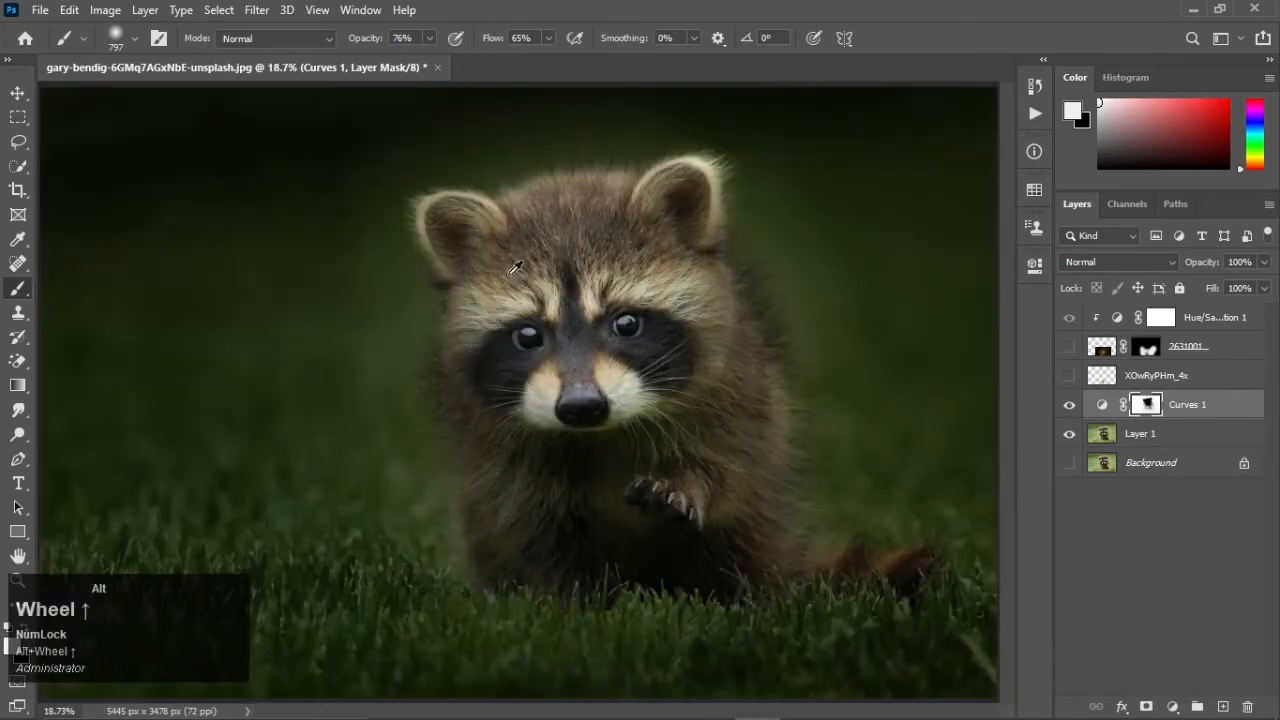
{"action": "scroll", "coordinate": [540, 190], "scroll_direction": "down", "scroll_amount": 4, "text": "alt"}
{"action": "scroll", "coordinate": [563, 194], "scroll_direction": "up", "scroll_amount": 3, "text": "alt"}
{"action": "left_click_drag", "start_coordinate": [403, 349], "coordinate": [413, 461]}
{"action": "left_click_drag", "start_coordinate": [366, 40], "coordinate": [377, 44]}
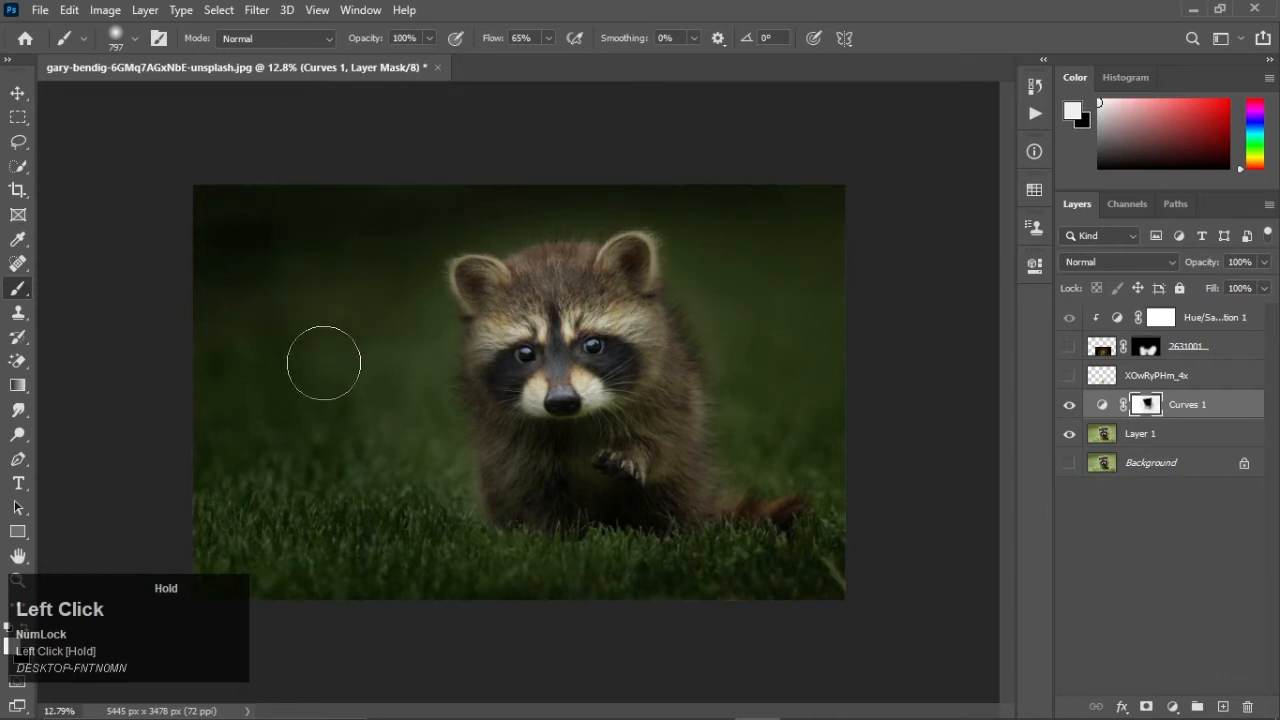
Step: Show the particles and butterfly layers again, deselect all layers, and check the darkened composite
{"action": "scroll", "coordinate": [363, 414], "scroll_direction": "down", "scroll_amount": 3, "text": "alt"}
{"action": "left_click", "coordinate": [1069, 346]}
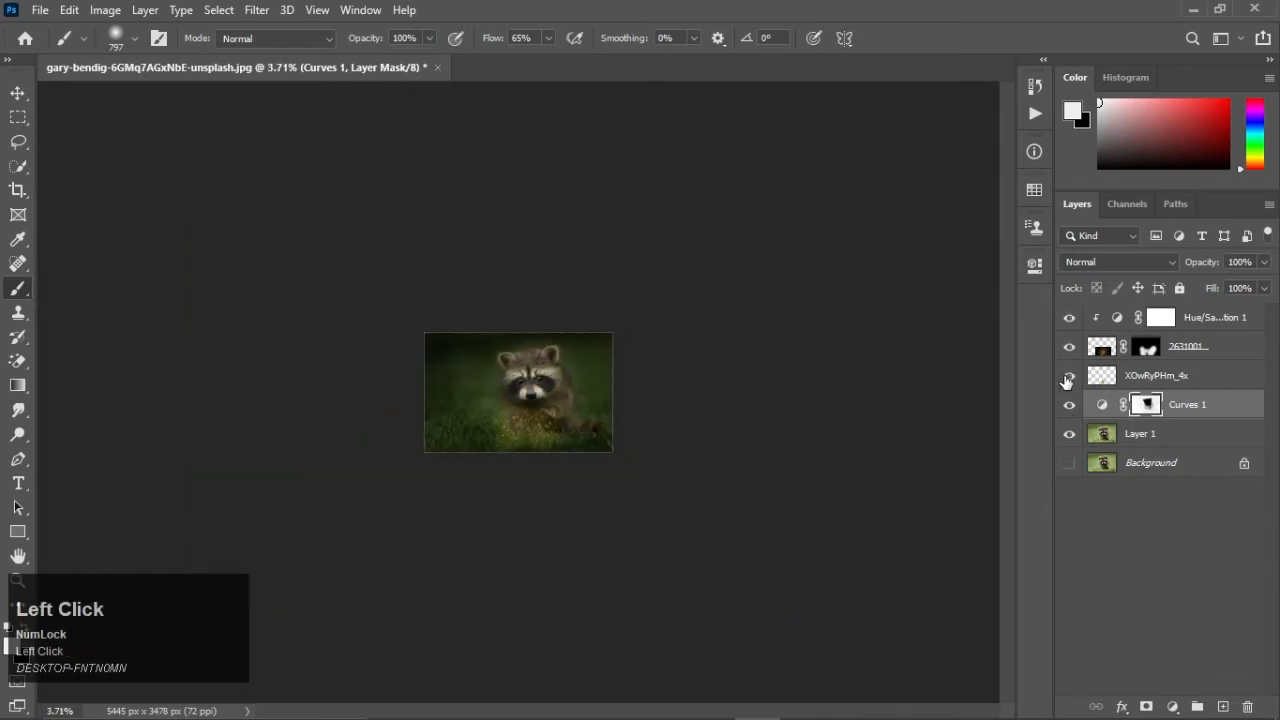
{"action": "left_click", "coordinate": [1109, 534]}
{"action": "scroll", "coordinate": [537, 500], "scroll_direction": "up", "scroll_amount": 6, "text": "alt"}
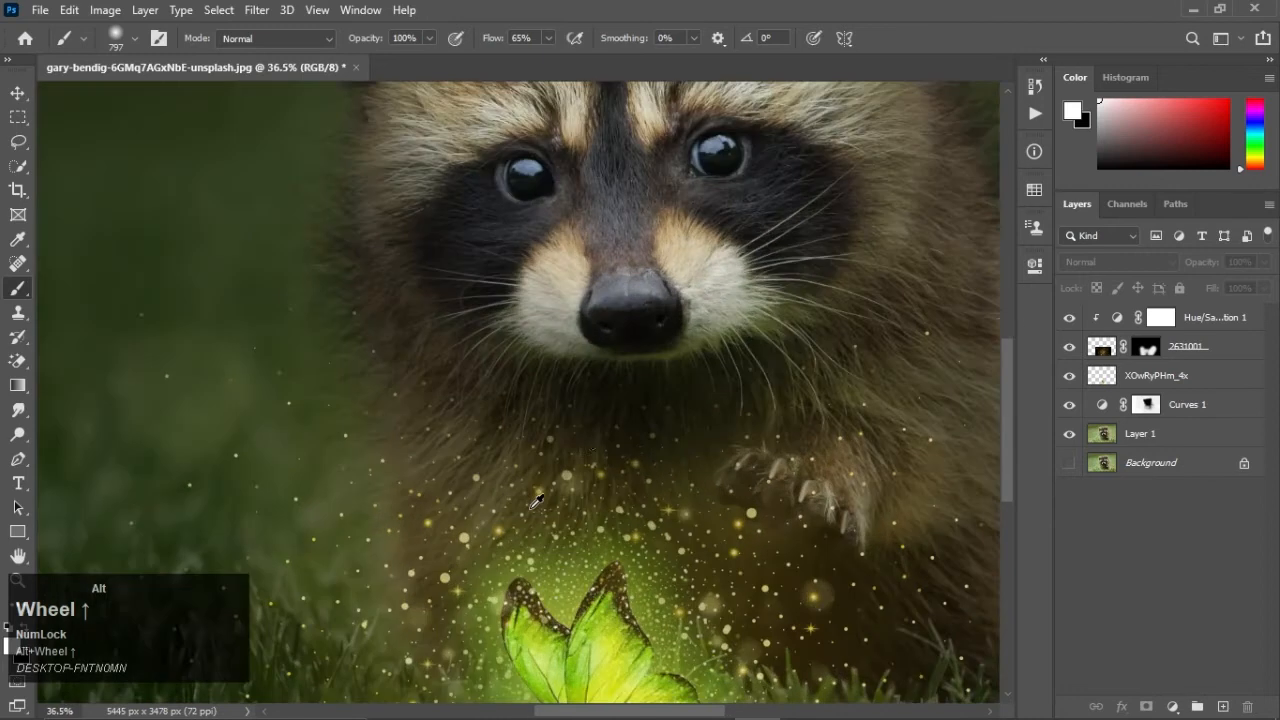
{"action": "scroll", "coordinate": [639, 389], "scroll_direction": "down", "scroll_amount": 2, "text": "alt"}
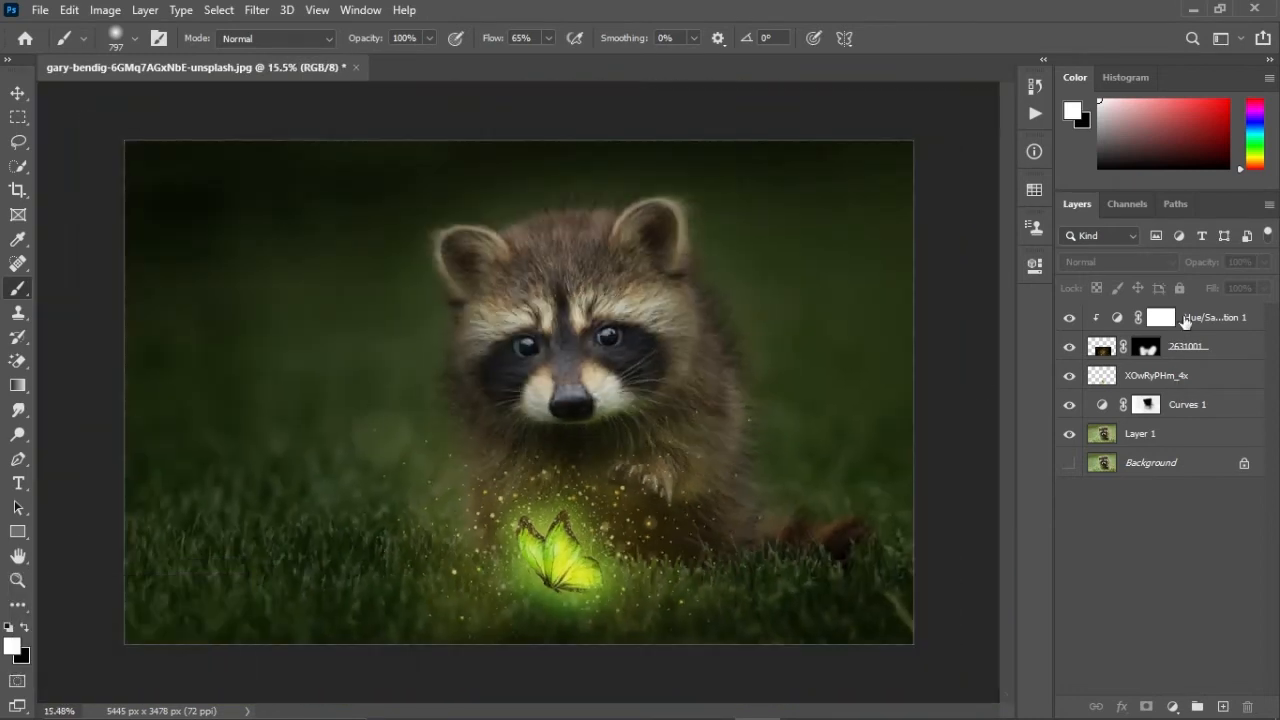
Step: Add a Solid Color fill layer above Curves 1 in a vivid green based on colors sampled from the butterfly's wing
{"action": "left_click", "coordinate": [1190, 408]}
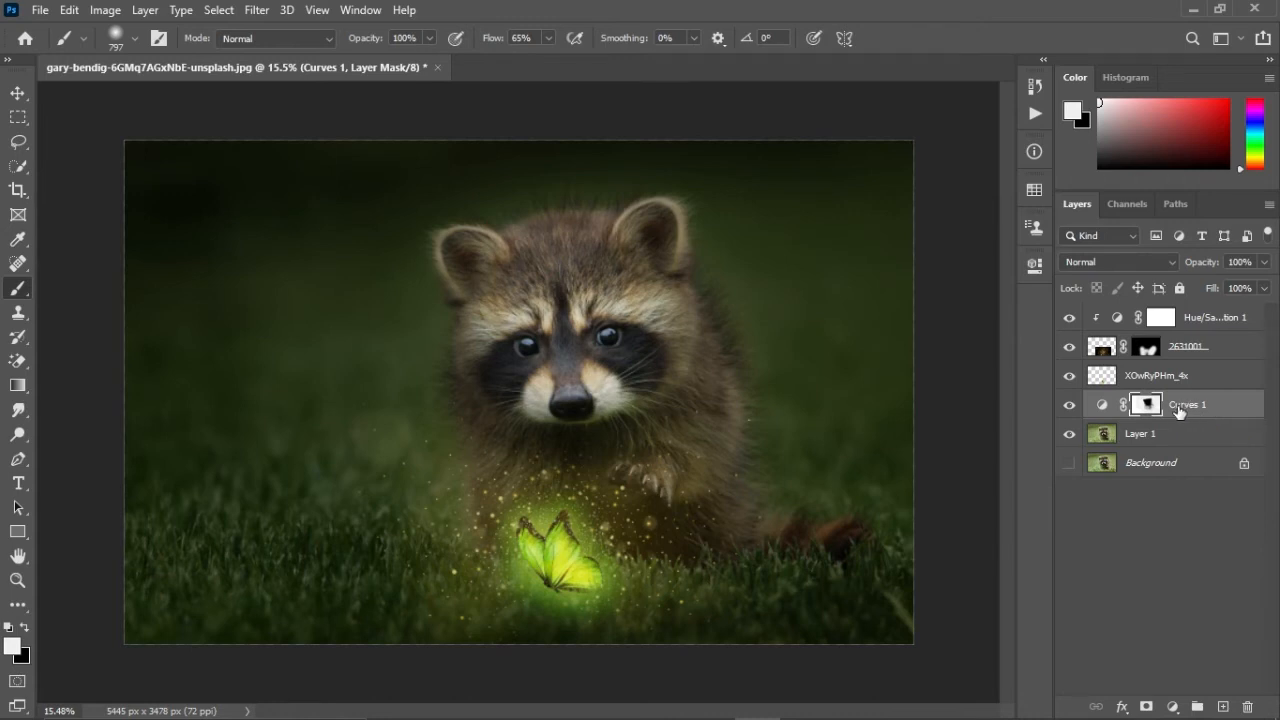
{"action": "left_click", "coordinate": [1171, 707]}
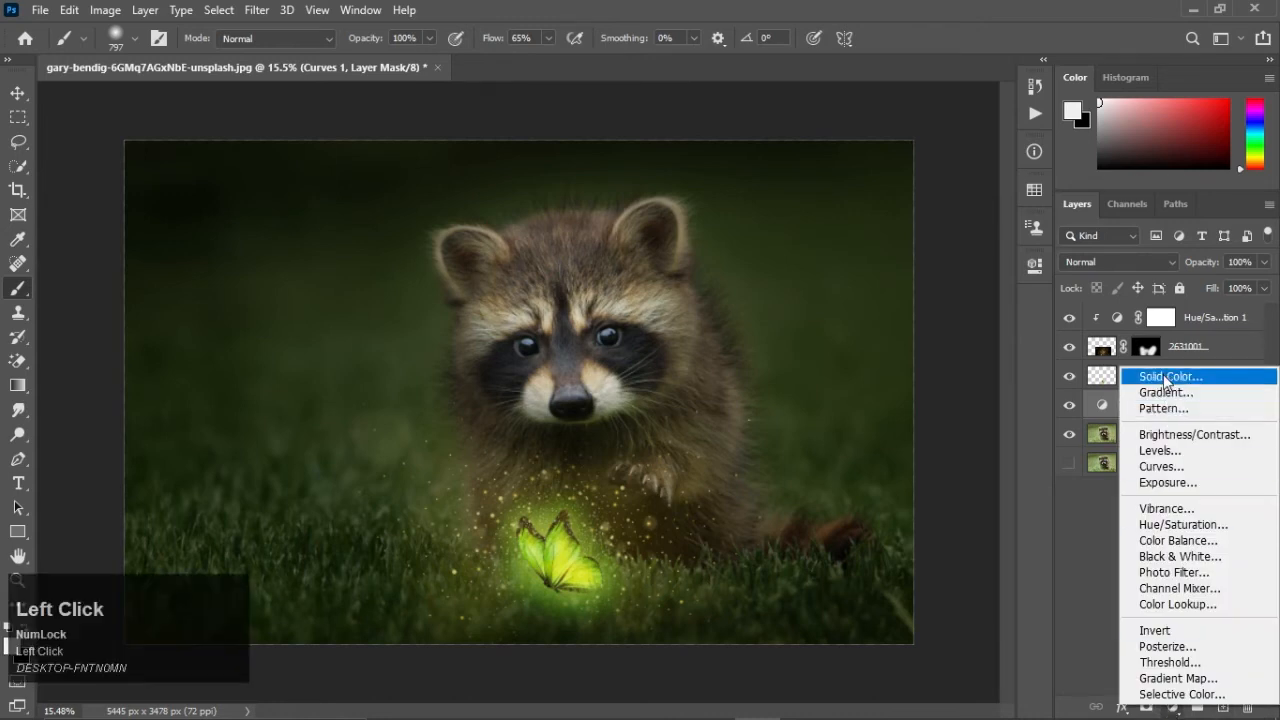
{"action": "left_click", "coordinate": [1146, 371]}
{"action": "left_click", "coordinate": [594, 487]}
{"action": "left_click", "coordinate": [558, 541]}
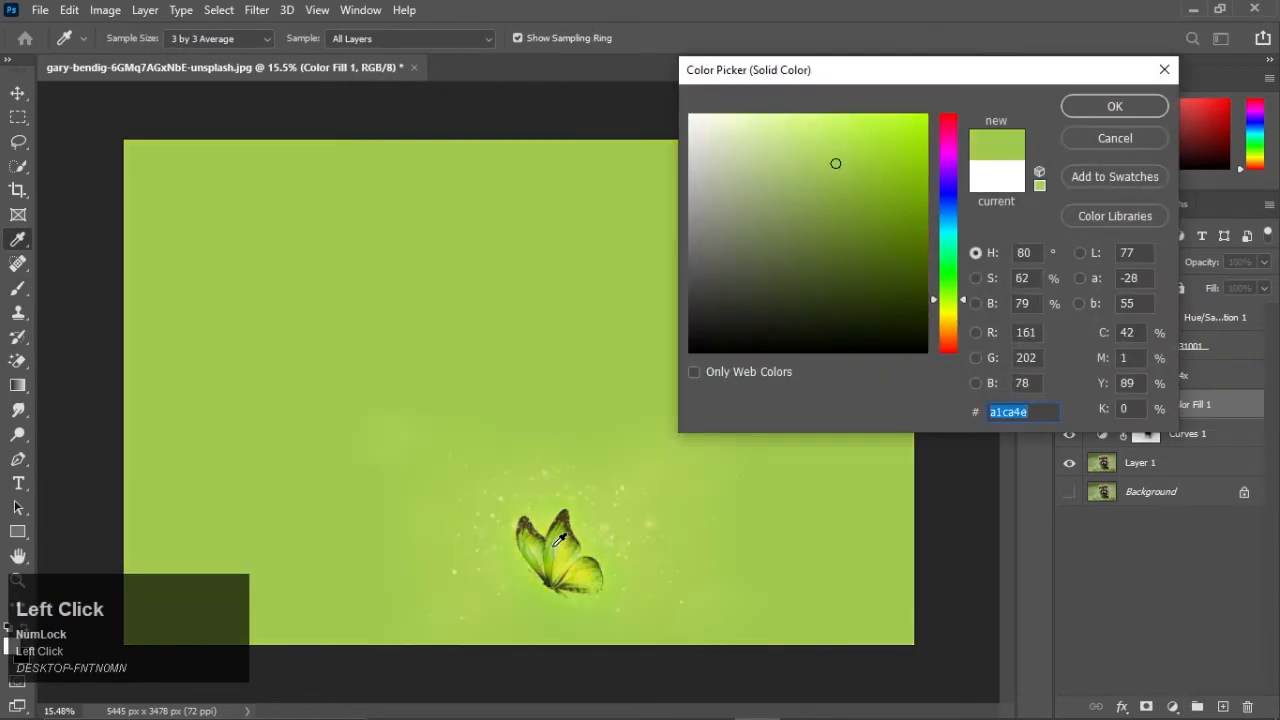
{"action": "left_click", "coordinate": [570, 534]}
{"action": "left_click", "coordinate": [568, 530]}
{"action": "left_click", "coordinate": [566, 527]}
{"action": "left_click", "coordinate": [560, 529]}
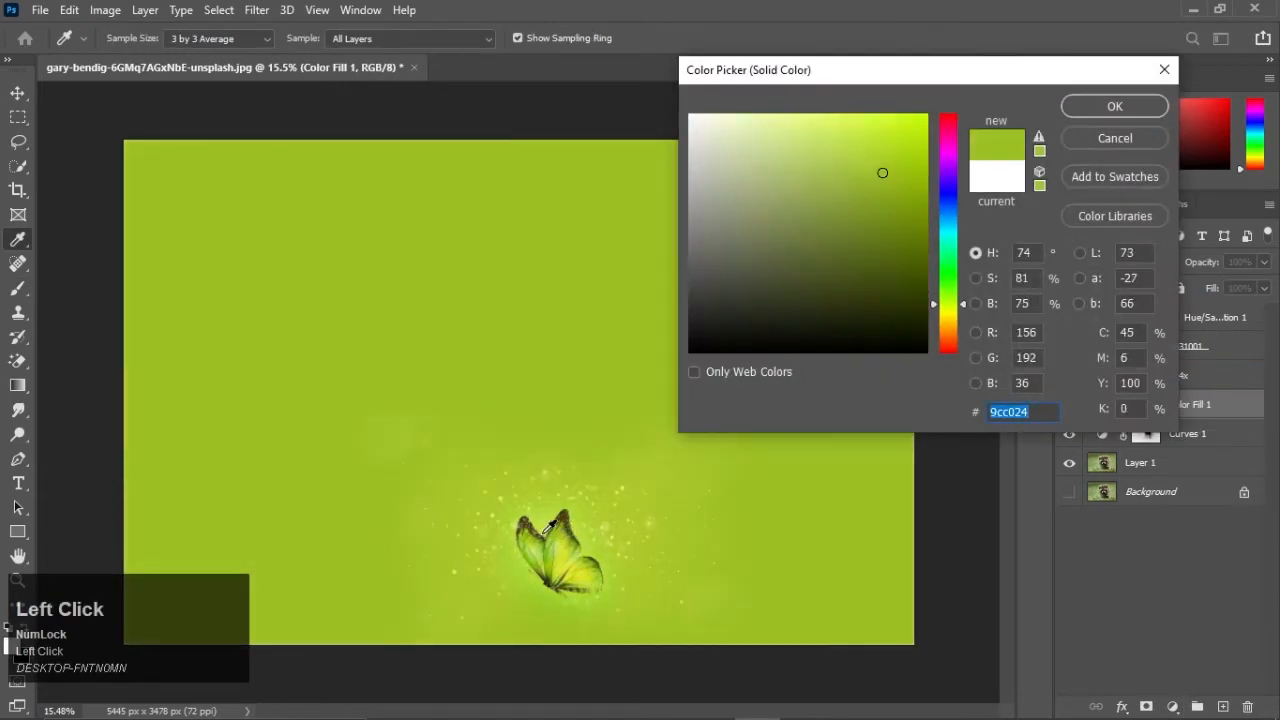
{"action": "mouse_move", "coordinate": [871, 163]}
{"action": "left_mouse_down"}
{"action": "mouse_move", "coordinate": [894, 134]}
{"action": "mouse_move", "coordinate": [897, 151]}
{"action": "left_mouse_up"}
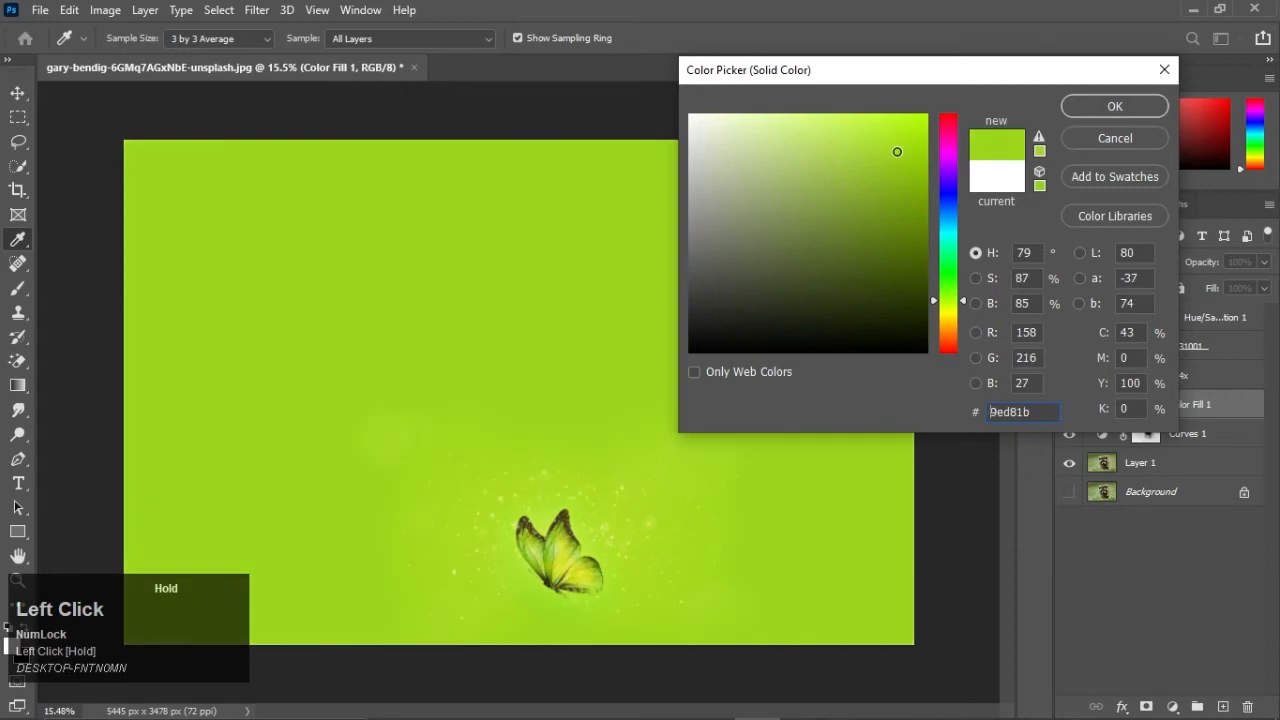
{"action": "left_click", "coordinate": [1090, 108]}
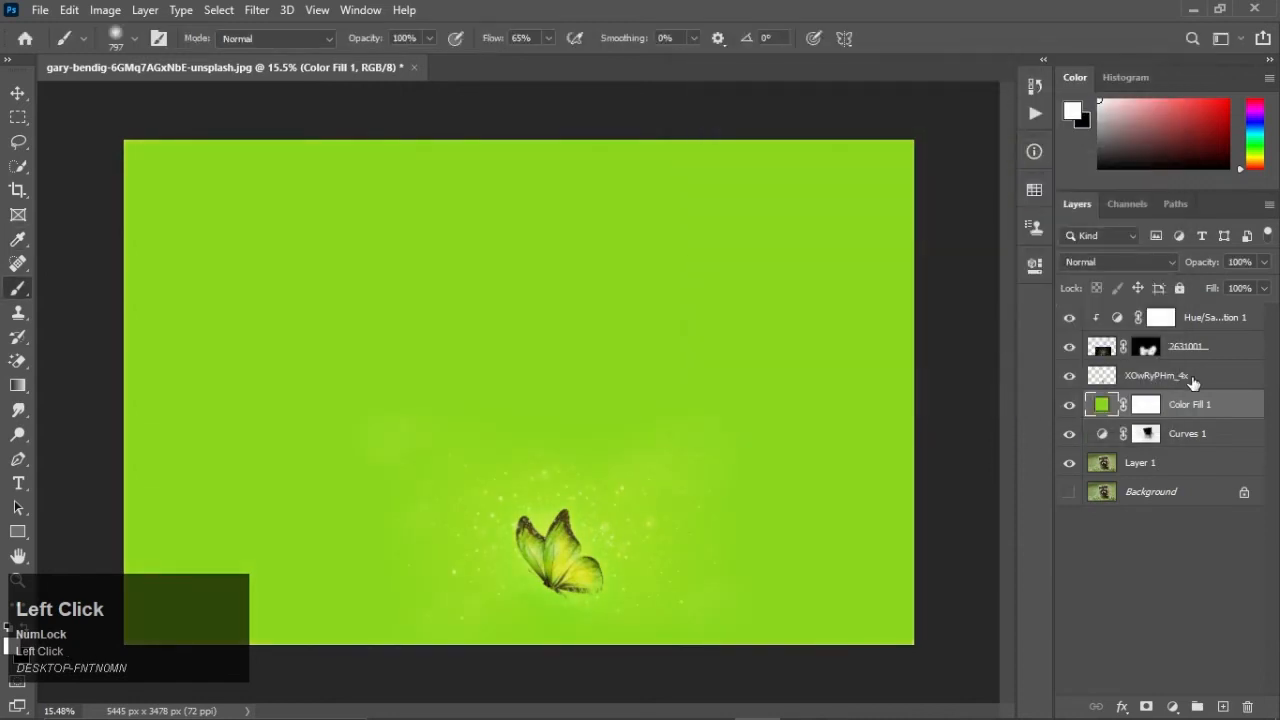
Step: Try clipping the Color Fill 1 layer to the Curves 1 adjustment, and undo the clipping
{"action": "key", "text": "alt"}
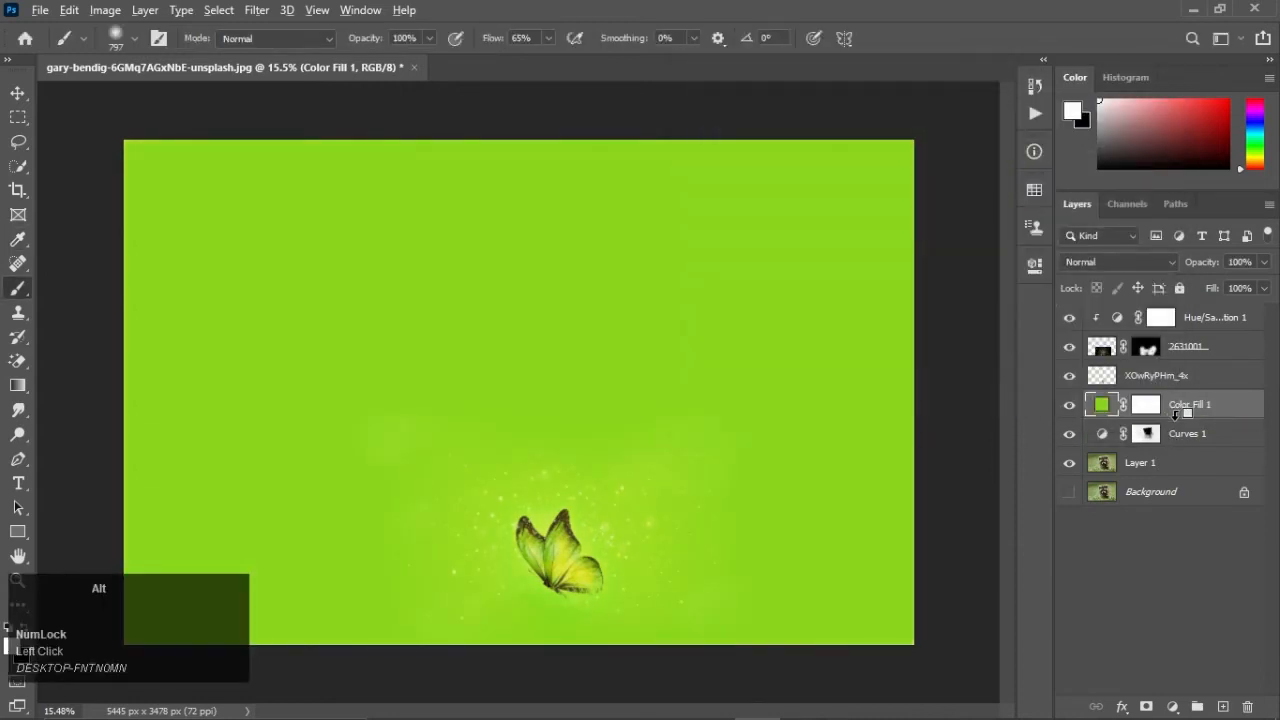
{"action": "left_click", "coordinate": [1175, 413], "text": "alt"}
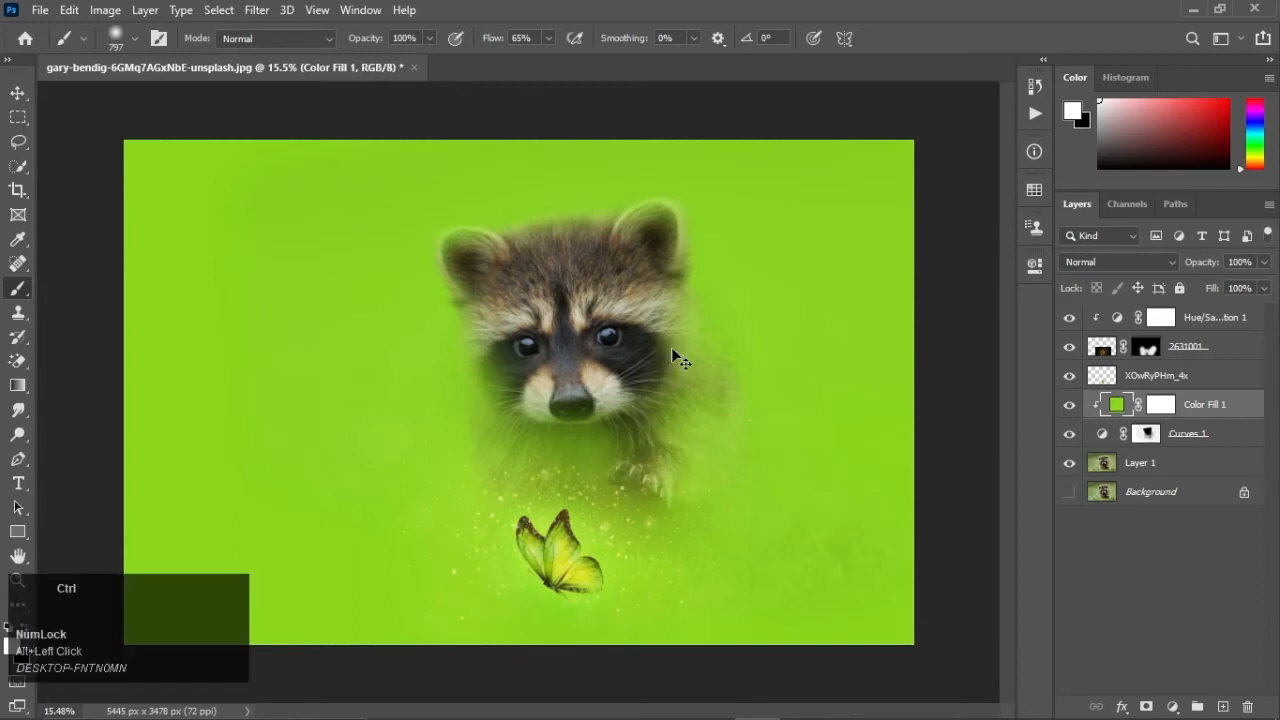
{"action": "key", "text": "ctrl+z"}
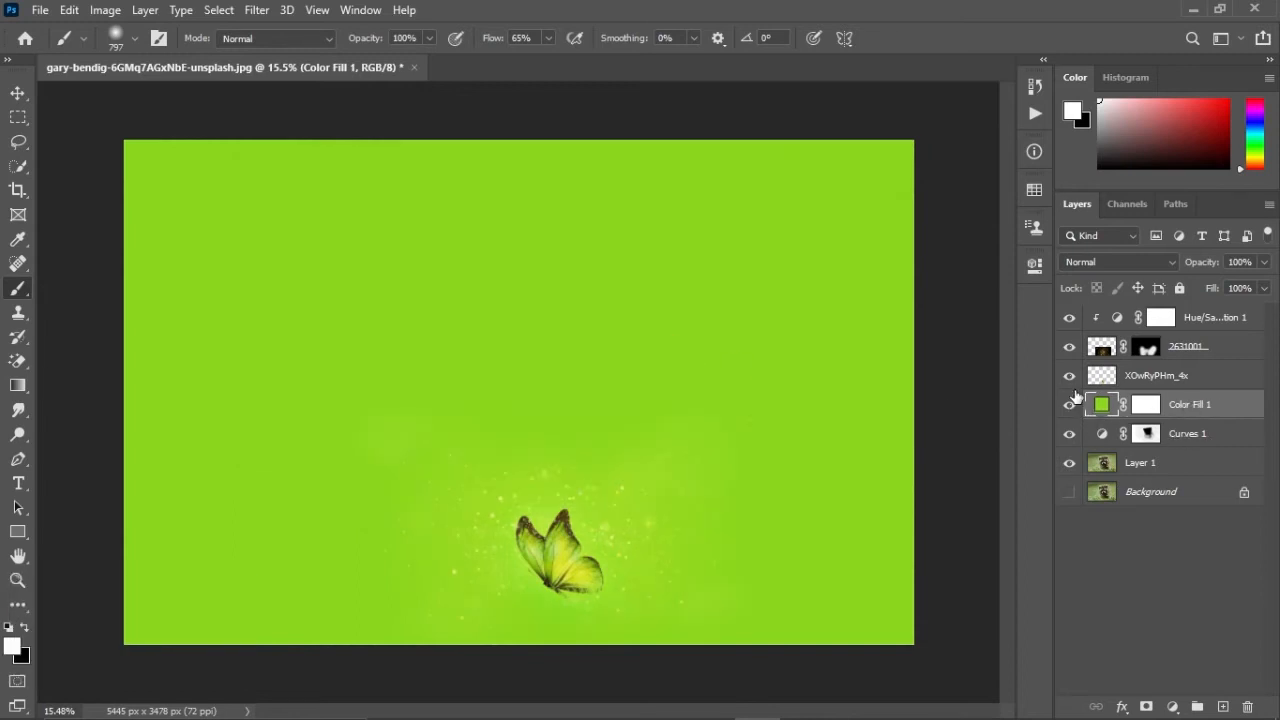
Step: Open the Color Fill 1 layer's blending options and split the Blend If underlying-layer shadow slider to 69 / 219
{"action": "double_click", "coordinate": [1200, 412]}
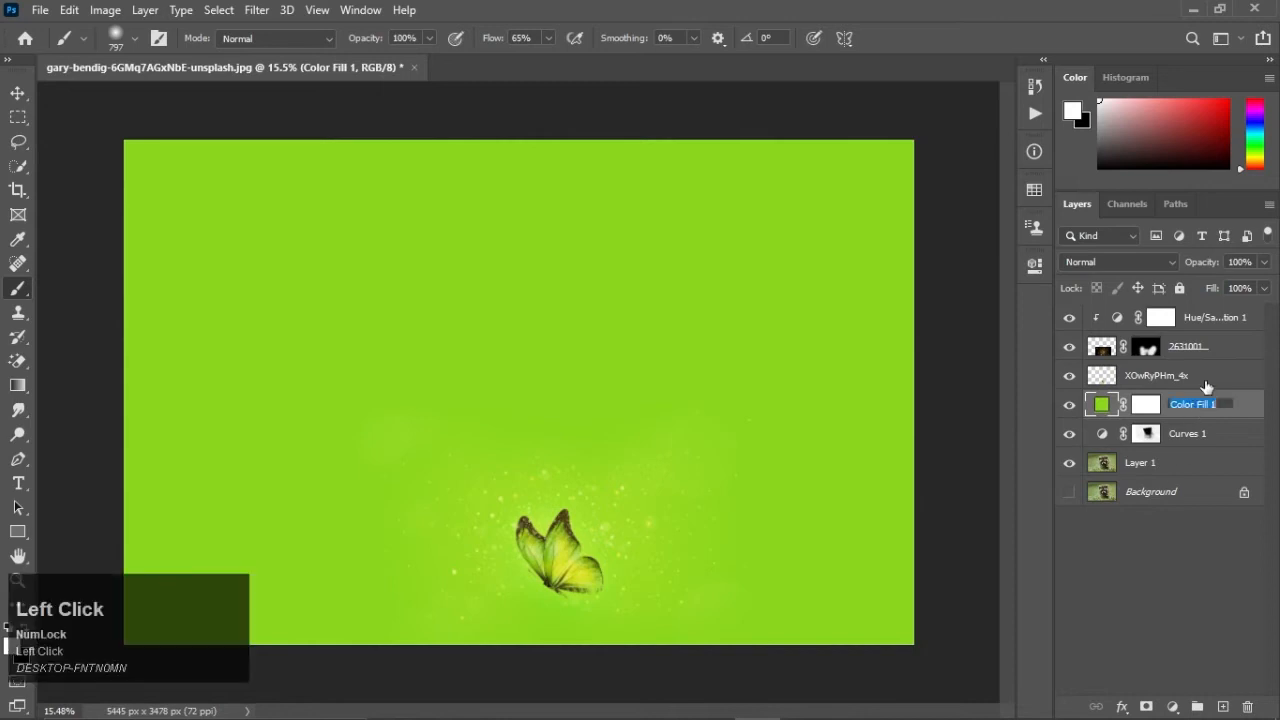
{"action": "left_click_drag", "start_coordinate": [802, 412], "coordinate": [878, 414]}
{"action": "left_click_drag", "start_coordinate": [966, 45], "coordinate": [1210, 41]}
{"action": "left_click_drag", "start_coordinate": [1121, 414], "coordinate": [1219, 398]}
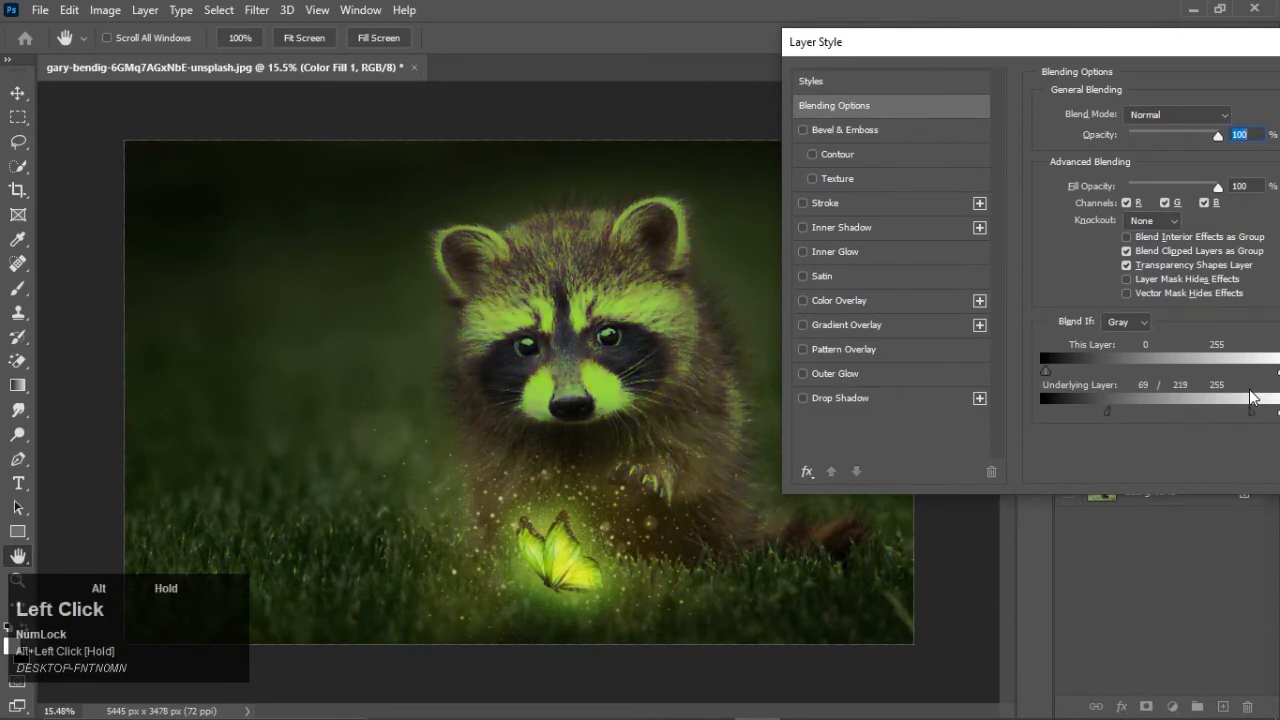
Step: Try out the Blend If sliders for this layer, reset them to 0 and 255, and set the underlying-layer shadows to 127 / 248
{"action": "left_click_drag", "start_coordinate": [1168, 44], "coordinate": [1090, 31]}
{"action": "left_click_drag", "start_coordinate": [966, 359], "coordinate": [1075, 358]}
{"action": "left_click_drag", "start_coordinate": [1205, 358], "coordinate": [1073, 362]}
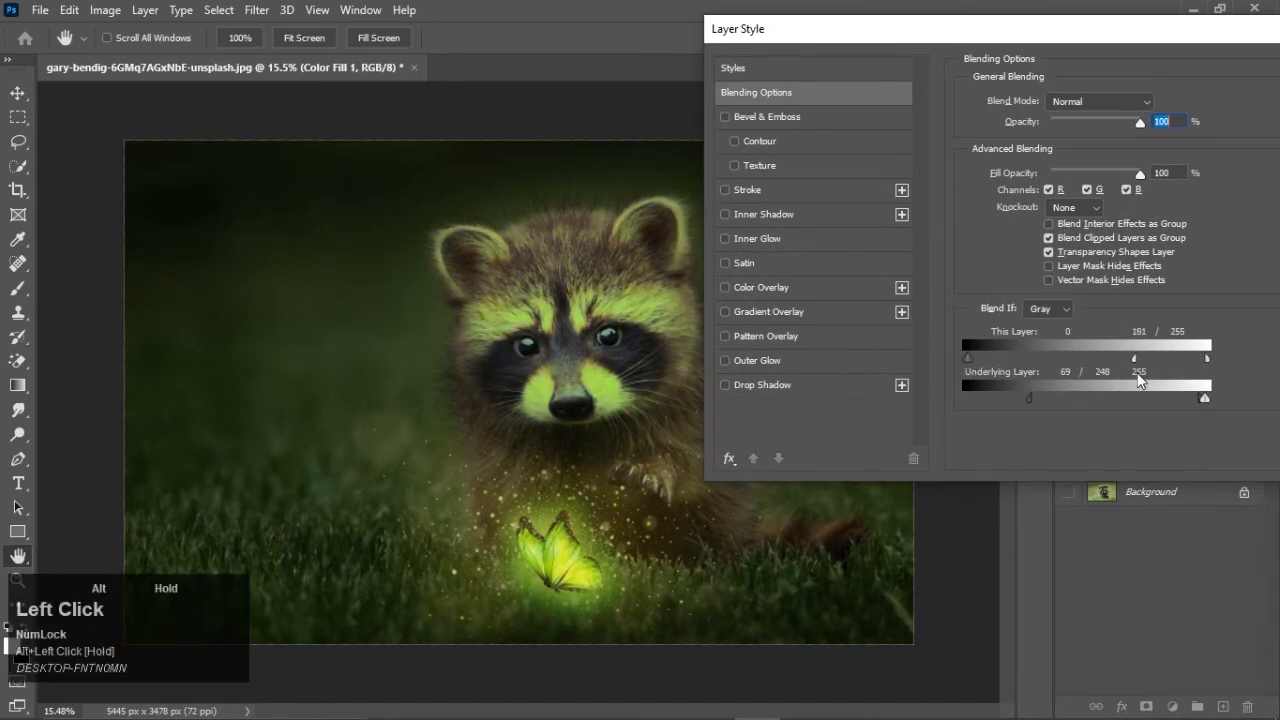
{"action": "left_click_drag", "start_coordinate": [1204, 398], "coordinate": [1076, 418]}
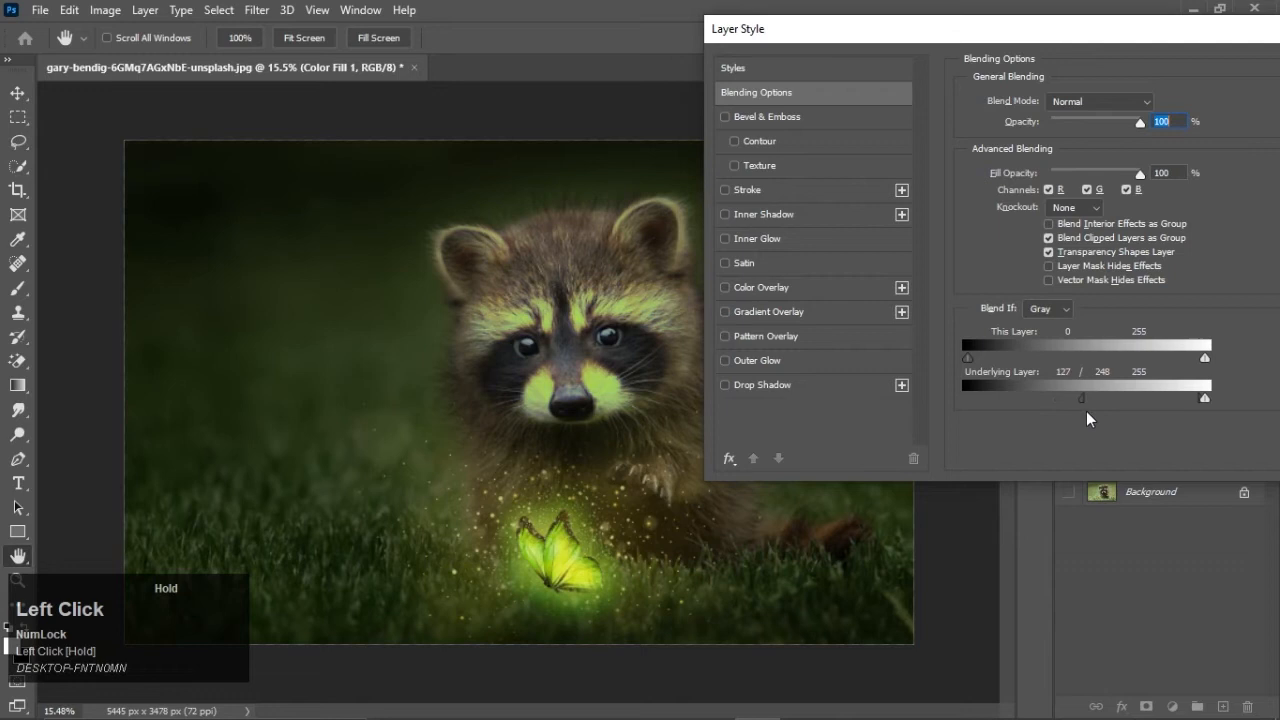
Step: Try the Screen blend mode on the green fill with the underlying-layer shadow slider split at 80 / 217
{"action": "left_click", "coordinate": [905, 113]}
{"action": "left_click", "coordinate": [930, 272]}
{"action": "mouse_move", "coordinate": [1132, 404]}
{"action": "left_mouse_down"}
{"action": "mouse_move", "coordinate": [1069, 413]}
{"action": "mouse_move", "coordinate": [1110, 406]}
{"action": "left_mouse_up"}
{"action": "mouse_move", "coordinate": [1262, 404]}
{"action": "left_mouse_down"}
{"action": "mouse_move", "coordinate": [1166, 398]}
{"action": "mouse_move", "coordinate": [1218, 391]}
{"action": "mouse_move", "coordinate": [1263, 410]}
{"action": "left_mouse_up"}
{"action": "left_click_drag", "start_coordinate": [1146, 406], "coordinate": [1101, 410]}
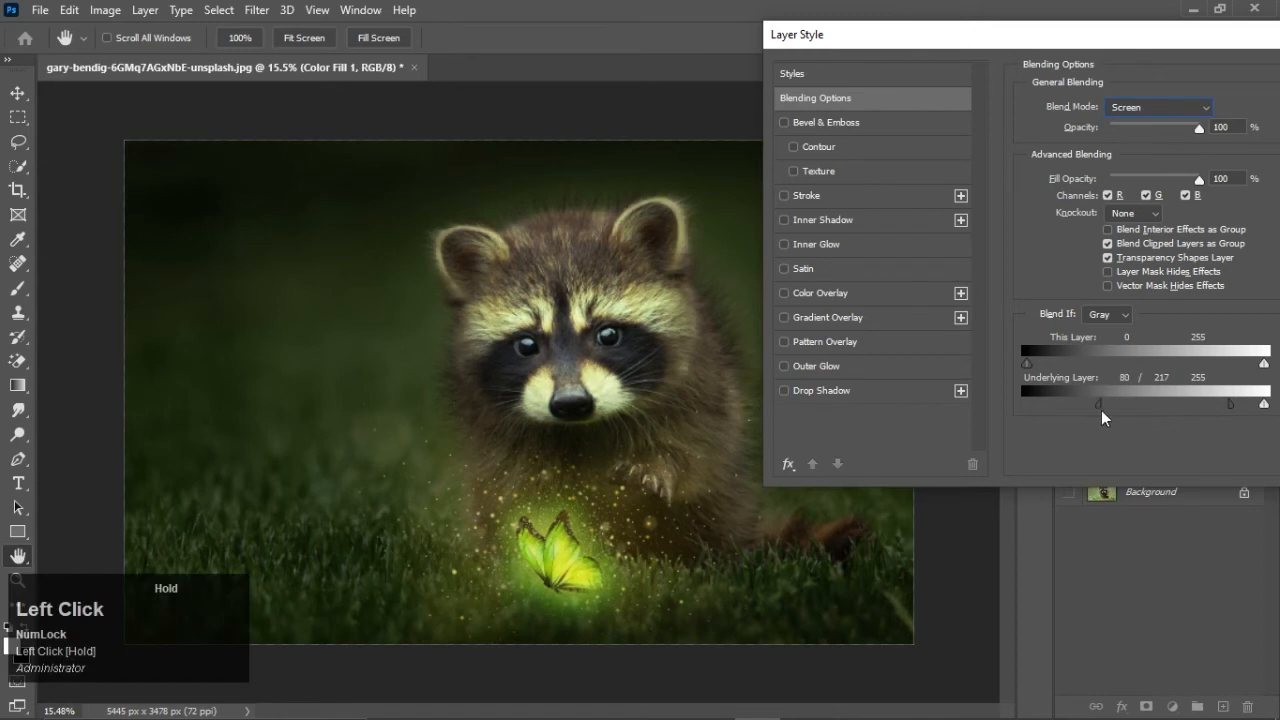
Step: Try the Lighter Color blend mode on the green fill with the underlying-layer shadow slider split at 54 / 204
{"action": "left_click", "coordinate": [1158, 107]}
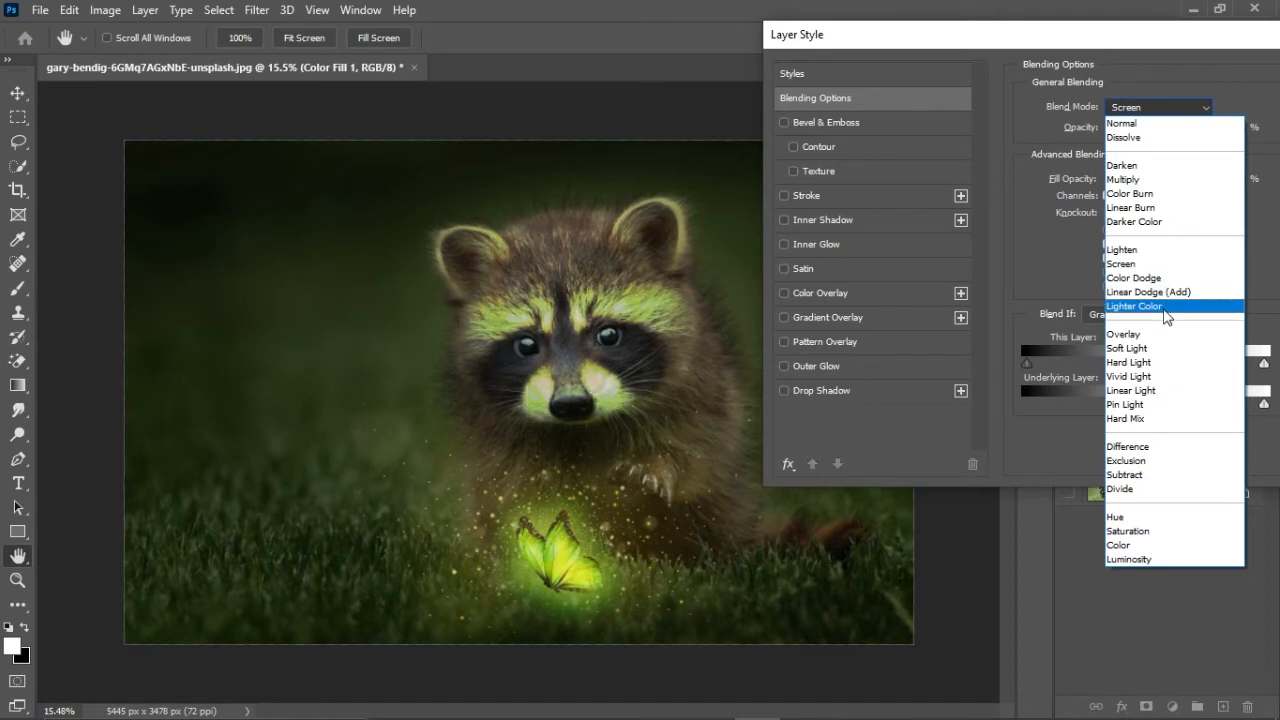
{"action": "left_click", "coordinate": [1158, 306]}
{"action": "left_click_drag", "start_coordinate": [1110, 404], "coordinate": [1082, 408]}
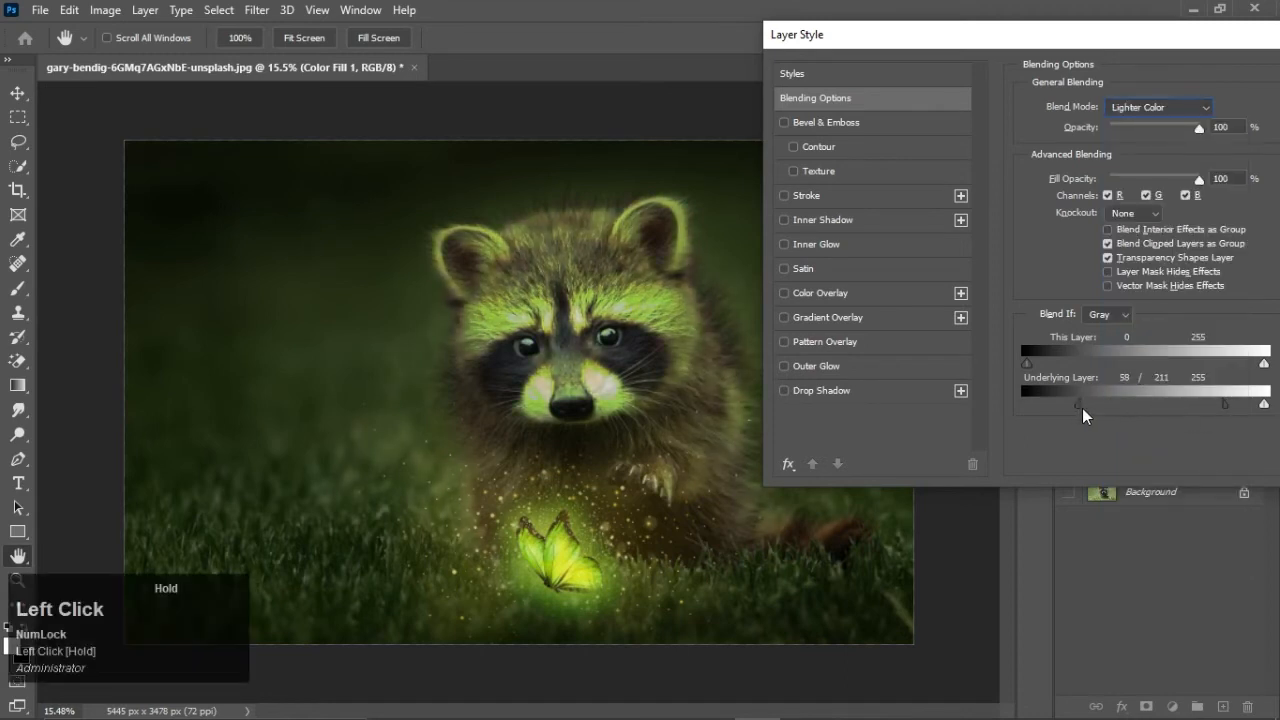
{"action": "mouse_move", "coordinate": [1224, 404]}
{"action": "left_mouse_down"}
{"action": "mouse_move", "coordinate": [1127, 415]}
{"action": "mouse_move", "coordinate": [1216, 408]}
{"action": "left_mouse_up"}
Step: Apply Color Burn to the green fill with Blend If shadows at 133 / 173 for this layer and 70 / 197 underlying, and target its mask
{"action": "left_click", "coordinate": [1180, 107]}
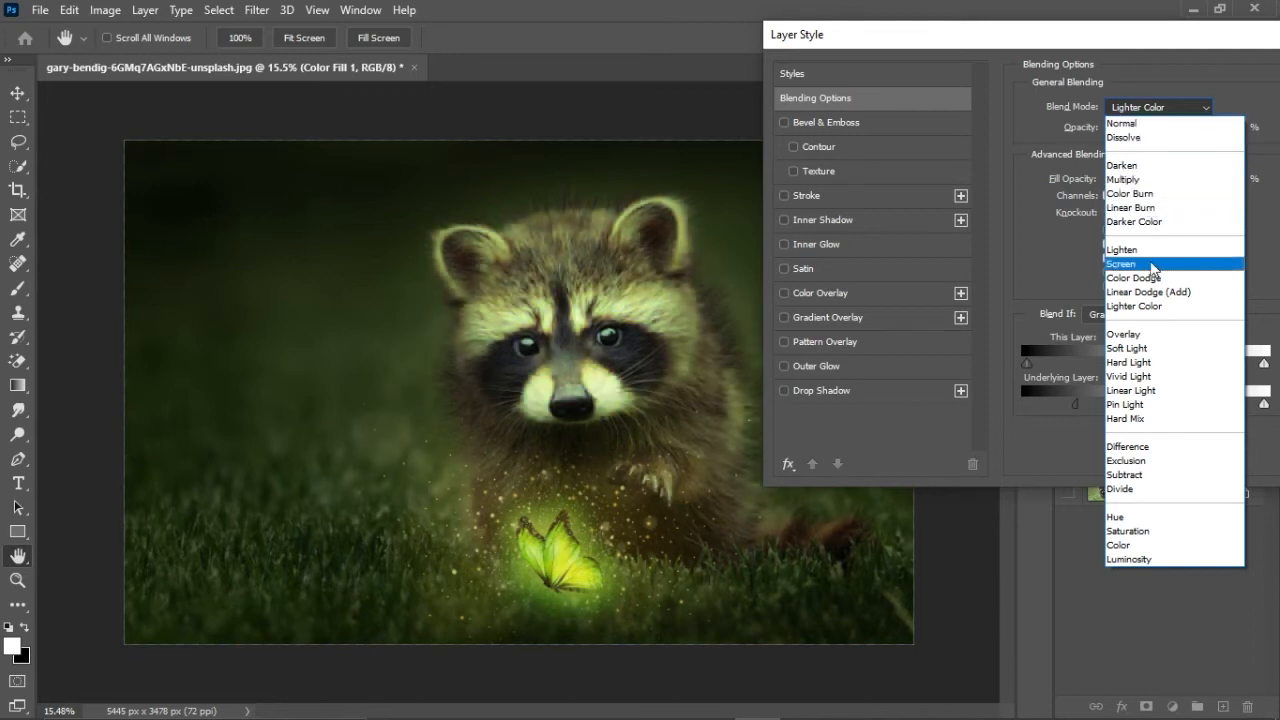
{"action": "left_click", "coordinate": [1146, 197]}
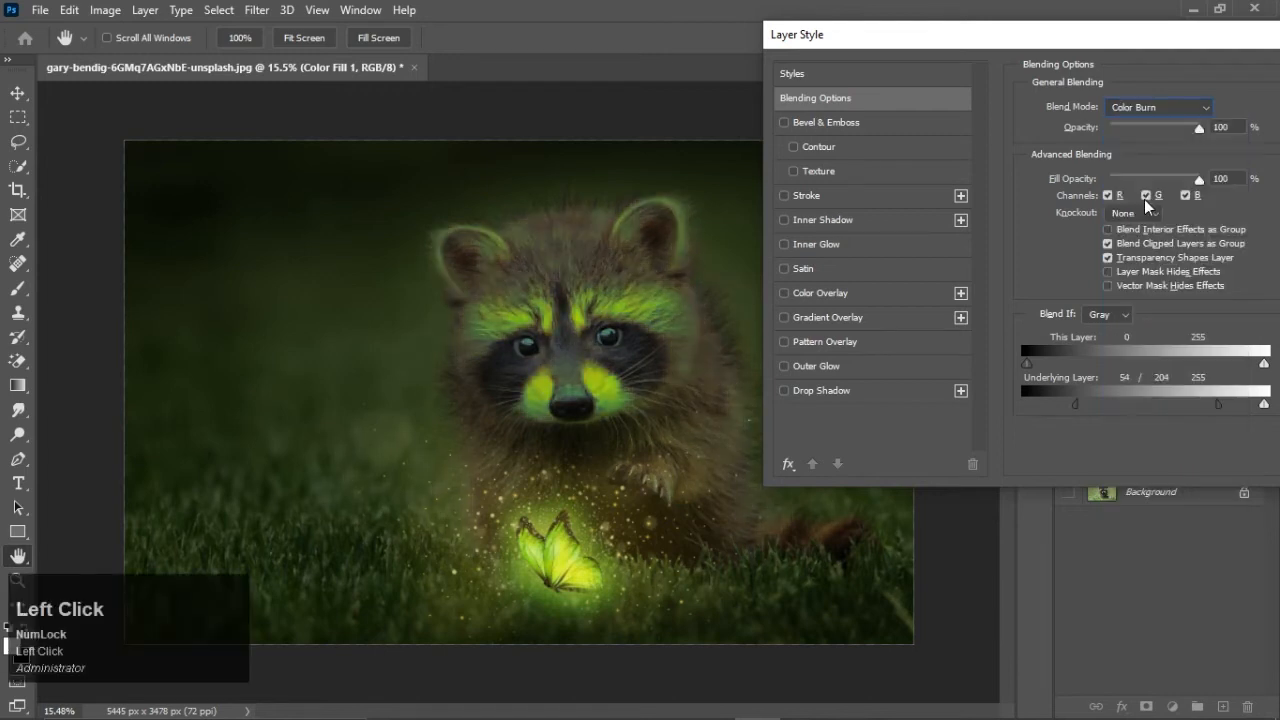
{"action": "mouse_move", "coordinate": [1078, 402]}
{"action": "left_mouse_down"}
{"action": "mouse_move", "coordinate": [1124, 398]}
{"action": "mouse_move", "coordinate": [1093, 401]}
{"action": "left_mouse_up"}
{"action": "left_click_drag", "start_coordinate": [1218, 404], "coordinate": [1155, 406]}
{"action": "left_click_drag", "start_coordinate": [1037, 364], "coordinate": [1196, 360]}
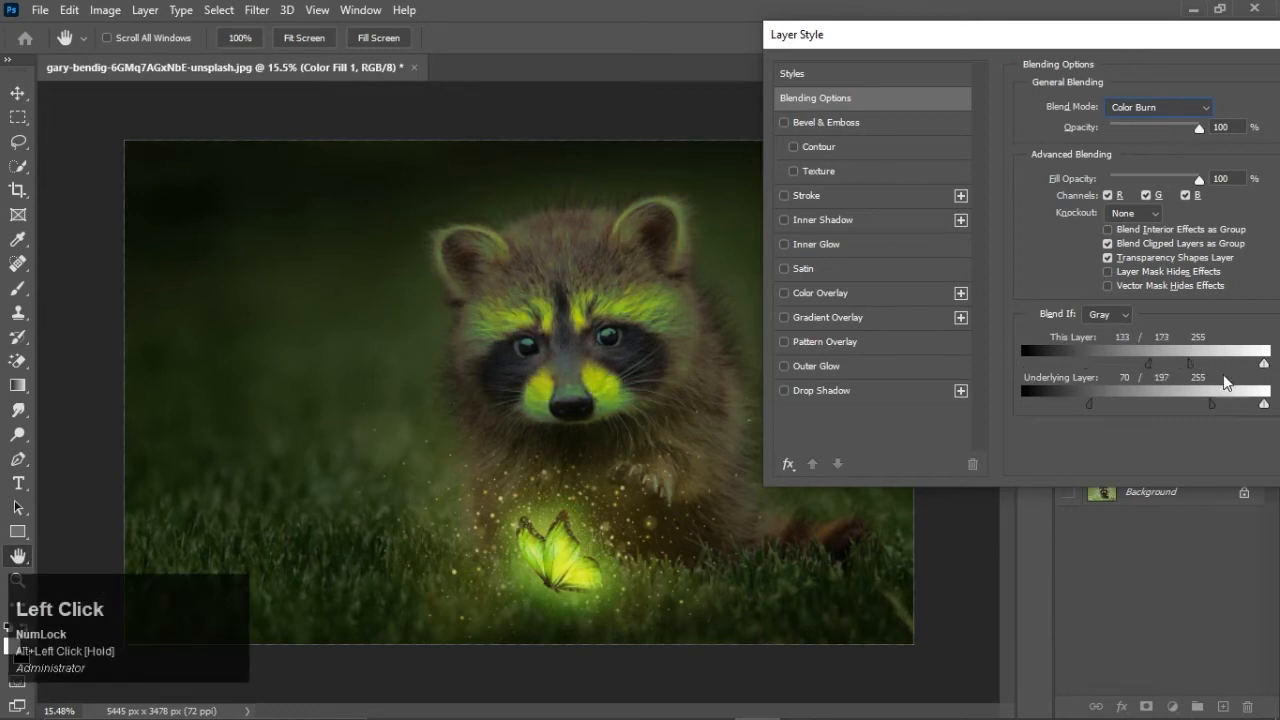
{"action": "left_click_drag", "start_coordinate": [1178, 45], "coordinate": [978, 45]}
{"action": "left_click", "coordinate": [1227, 77]}
{"action": "left_click", "coordinate": [1146, 404]}
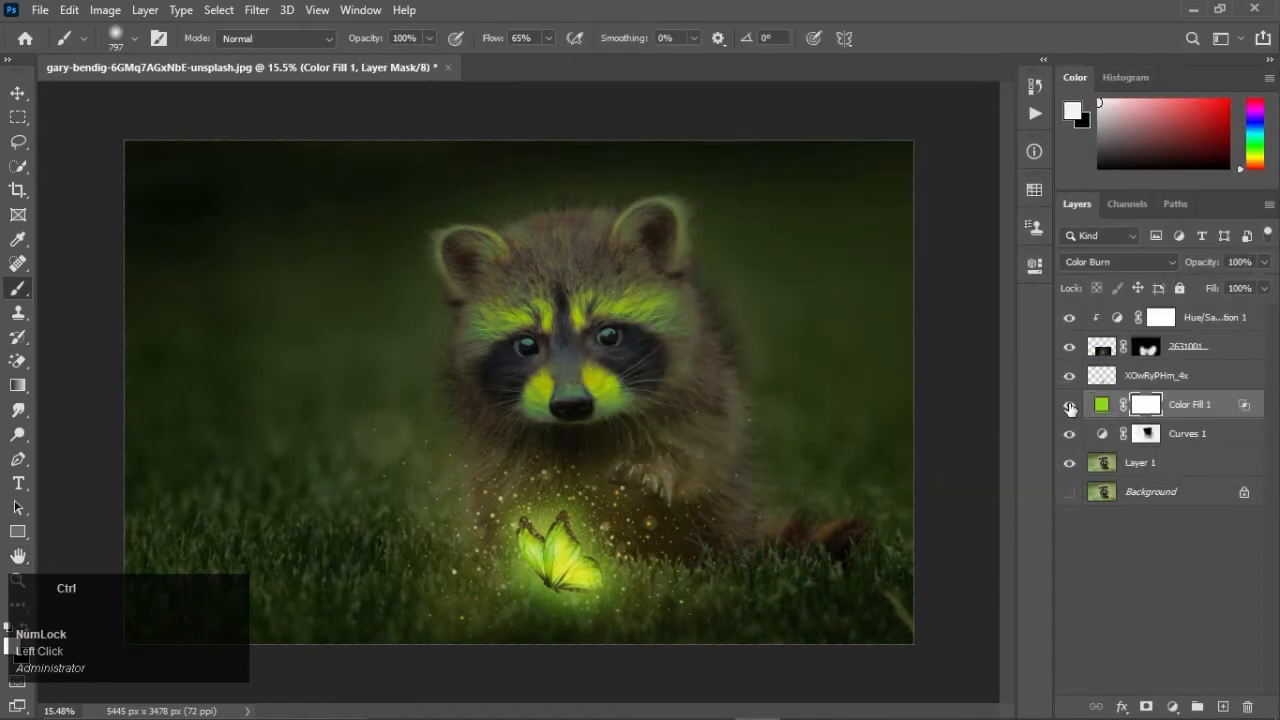
Step: Invert the green fill's mask to black and paint the green back in over the raccoon's muzzle and raised paw
{"action": "key", "text": "ctrl+i"}
{"action": "scroll", "coordinate": [508, 426], "scroll_direction": "up", "scroll_amount": 3}
{"action": "right_click", "coordinate": [634, 400], "text": "alt"}
{"action": "mouse_move", "coordinate": [609, 414]}
{"action": "left_mouse_down"}
{"action": "mouse_move", "coordinate": [600, 437]}
{"action": "mouse_move", "coordinate": [720, 390]}
{"action": "mouse_move", "coordinate": [651, 451]}
{"action": "mouse_move", "coordinate": [586, 386]}
{"action": "mouse_move", "coordinate": [600, 400]}
{"action": "left_mouse_up"}
{"action": "scroll", "coordinate": [660, 492], "scroll_direction": "down", "scroll_amount": 2}
{"action": "mouse_move", "coordinate": [660, 492]}
{"action": "left_mouse_down"}
{"action": "mouse_move", "coordinate": [713, 504]}
{"action": "mouse_move", "coordinate": [698, 513]}
{"action": "mouse_move", "coordinate": [726, 543]}
{"action": "left_mouse_up"}
Step: Paint green light along the underside of the muzzle and onto the nose with a smaller brush
{"action": "scroll", "coordinate": [420, 323], "scroll_direction": "up", "scroll_amount": 3}
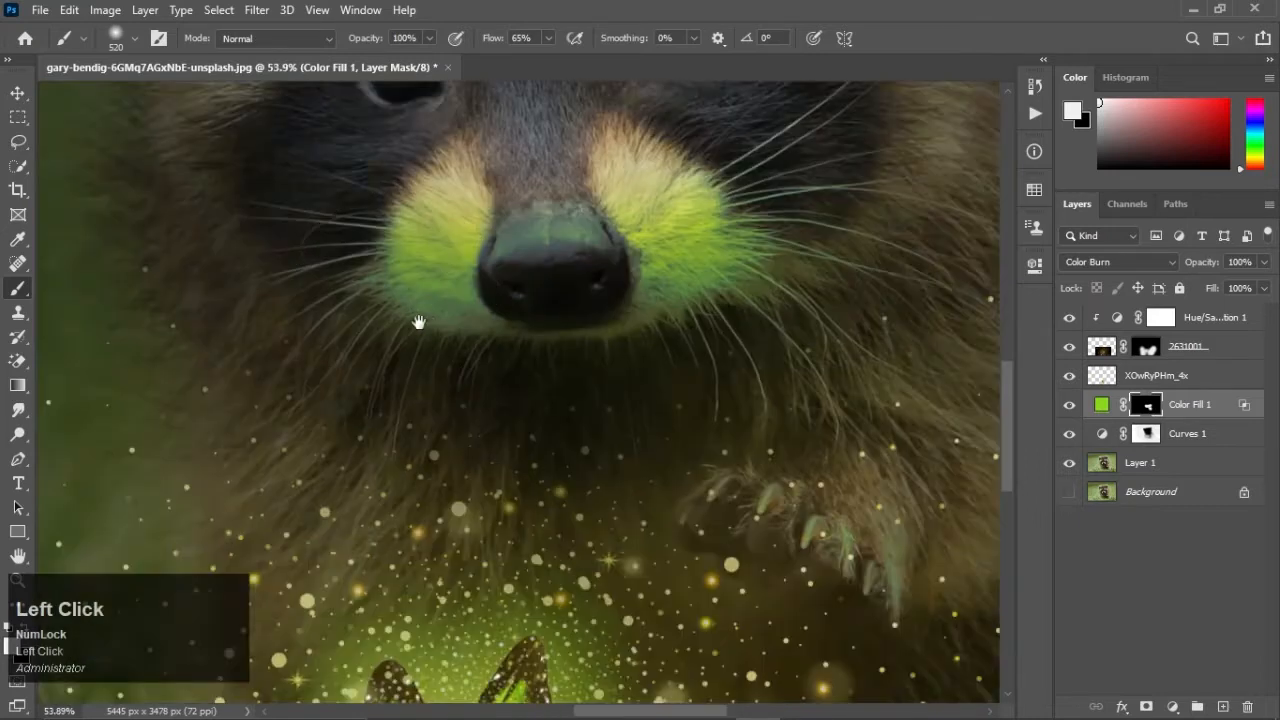
{"action": "scroll", "coordinate": [536, 492], "scroll_direction": "down", "scroll_amount": 4}
{"action": "scroll", "coordinate": [536, 492], "scroll_direction": "up", "scroll_amount": 3}
{"action": "right_click", "coordinate": [571, 343], "text": "alt"}
{"action": "left_click_drag", "start_coordinate": [640, 345], "coordinate": [523, 354]}
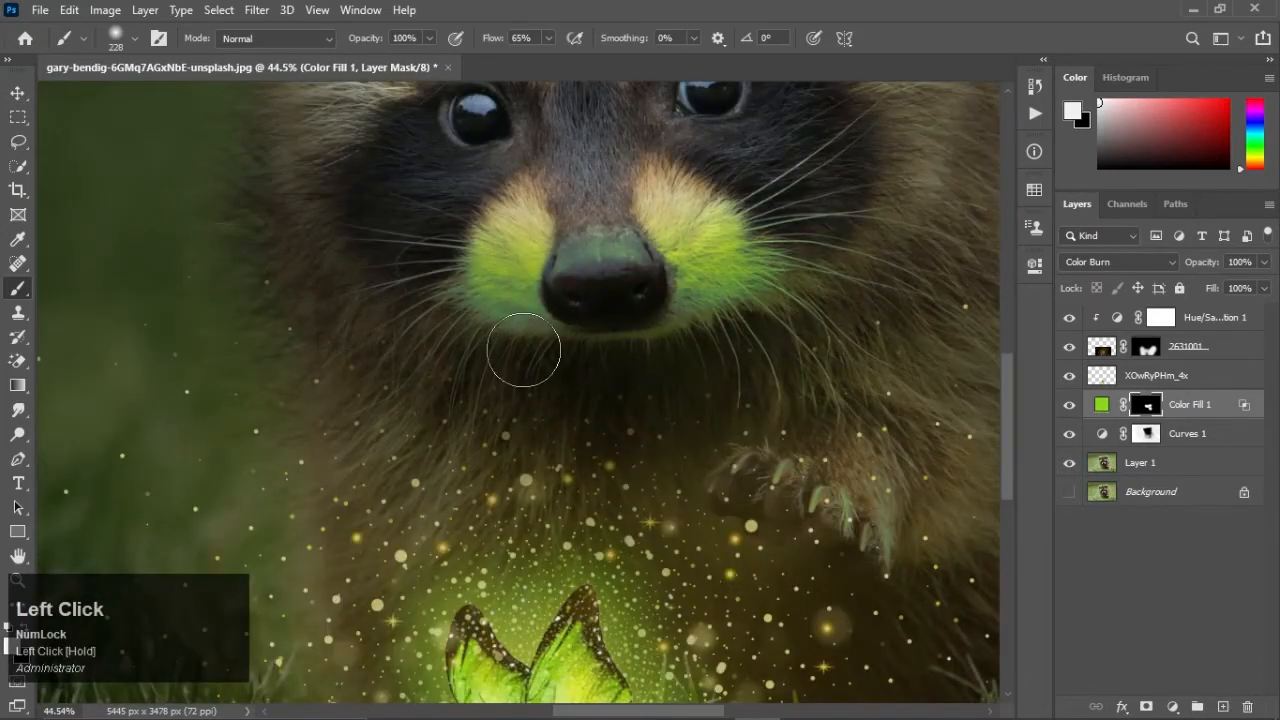
{"action": "scroll", "coordinate": [600, 300], "scroll_direction": "up", "scroll_amount": 1}
{"action": "left_click", "coordinate": [666, 271]}
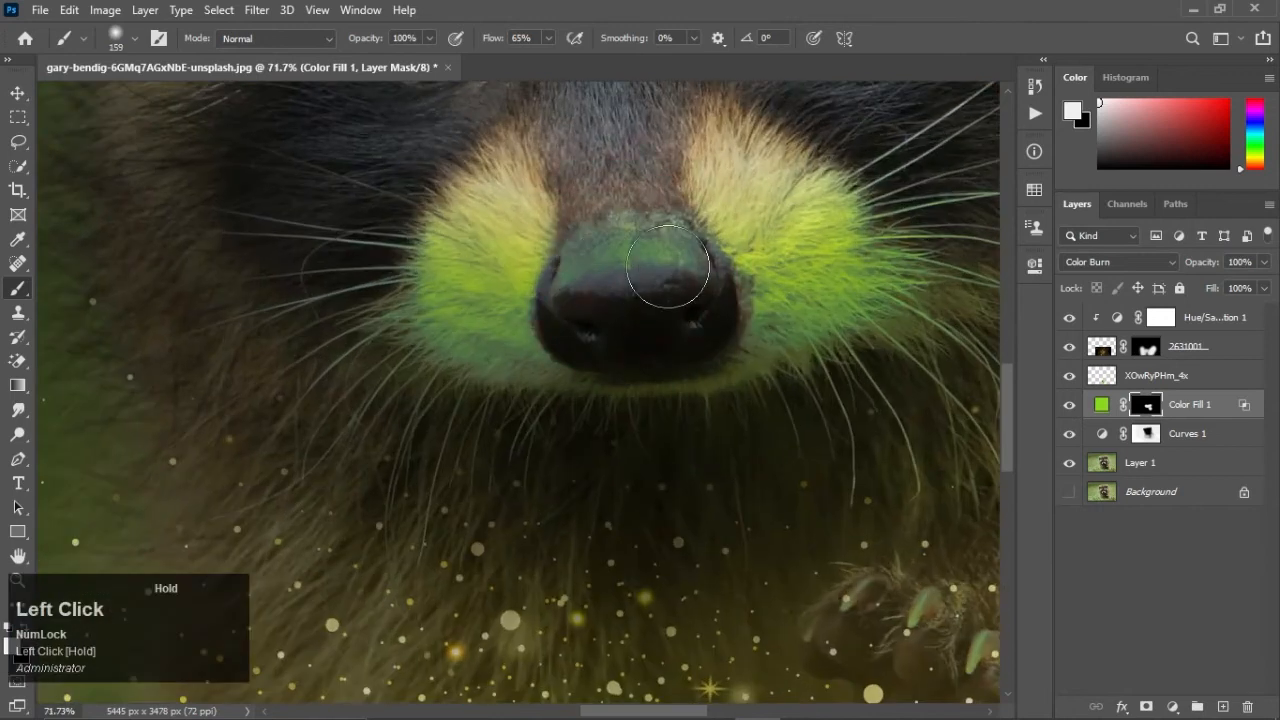
Step: Lower the brush opacity to 48% and paint soft green light around the lower face
{"action": "scroll", "coordinate": [601, 262], "scroll_direction": "down", "scroll_amount": 3}
{"action": "scroll", "coordinate": [506, 255], "scroll_direction": "up", "scroll_amount": 2}
{"action": "right_click", "coordinate": [571, 306], "text": "alt"}
{"action": "left_click_drag", "start_coordinate": [364, 38], "coordinate": [355, 42]}
{"action": "right_click", "coordinate": [516, 288], "text": "alt"}
{"action": "left_click_drag", "start_coordinate": [548, 240], "coordinate": [494, 300]}
{"action": "left_click_drag", "start_coordinate": [568, 390], "coordinate": [269, 394]}
Step: Paint faint green light on the fill mask over the outer cheeks, brow patches and ears
{"action": "left_click_drag", "start_coordinate": [735, 220], "coordinate": [802, 373]}
{"action": "left_click_drag", "start_coordinate": [833, 332], "coordinate": [860, 503]}
{"action": "left_click_drag", "start_coordinate": [835, 490], "coordinate": [780, 551]}
{"action": "mouse_move", "coordinate": [826, 275]}
{"action": "left_mouse_down"}
{"action": "mouse_move", "coordinate": [851, 423]}
{"action": "mouse_move", "coordinate": [868, 431]}
{"action": "mouse_move", "coordinate": [858, 250]}
{"action": "left_mouse_up"}
{"action": "mouse_move", "coordinate": [110, 392]}
{"action": "left_mouse_down"}
{"action": "mouse_move", "coordinate": [178, 472]}
{"action": "mouse_move", "coordinate": [337, 331]}
{"action": "left_mouse_up"}
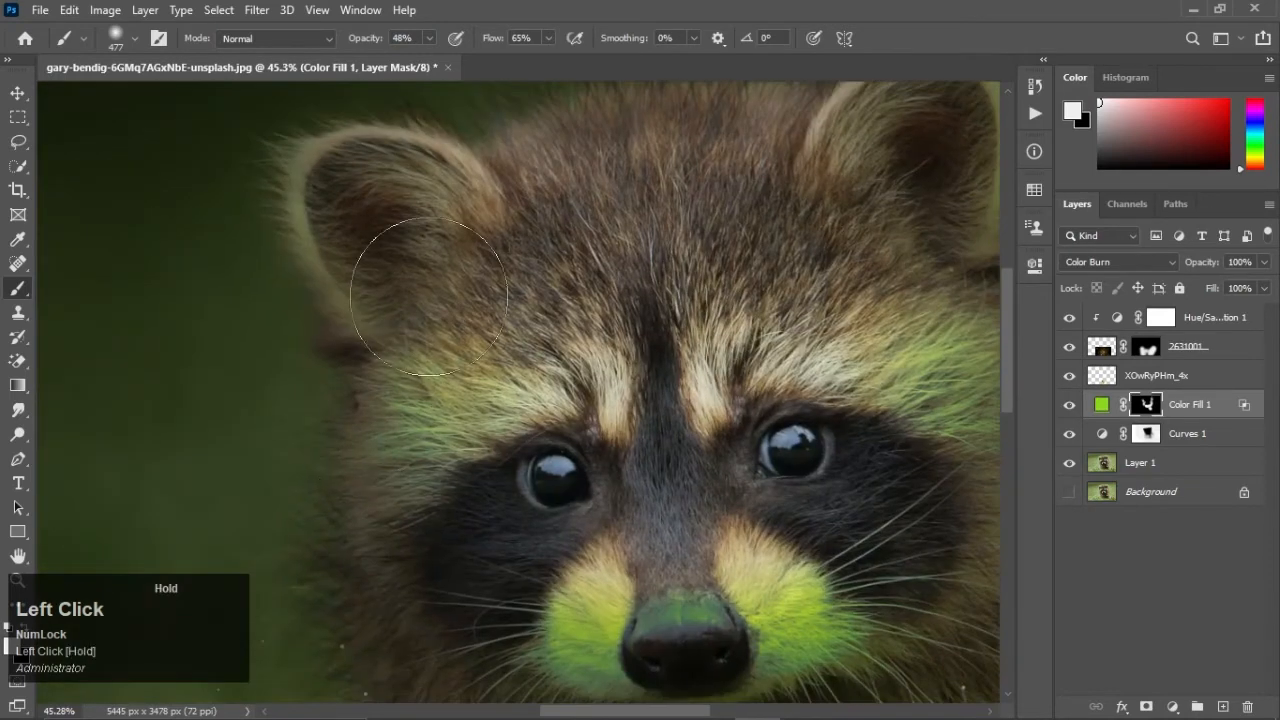
{"action": "left_click_drag", "start_coordinate": [400, 260], "coordinate": [265, 366]}
Step: Set the brush to 34% opacity and 40% flow and blend more green into the brow fur and face
{"action": "scroll", "coordinate": [678, 362], "scroll_direction": "down", "scroll_amount": 3}
{"action": "scroll", "coordinate": [678, 362], "scroll_direction": "up", "scroll_amount": 3}
{"action": "left_click_drag", "start_coordinate": [678, 362], "coordinate": [667, 118]}
{"action": "right_click", "coordinate": [557, 230], "text": "alt"}
{"action": "left_click", "coordinate": [372, 38]}
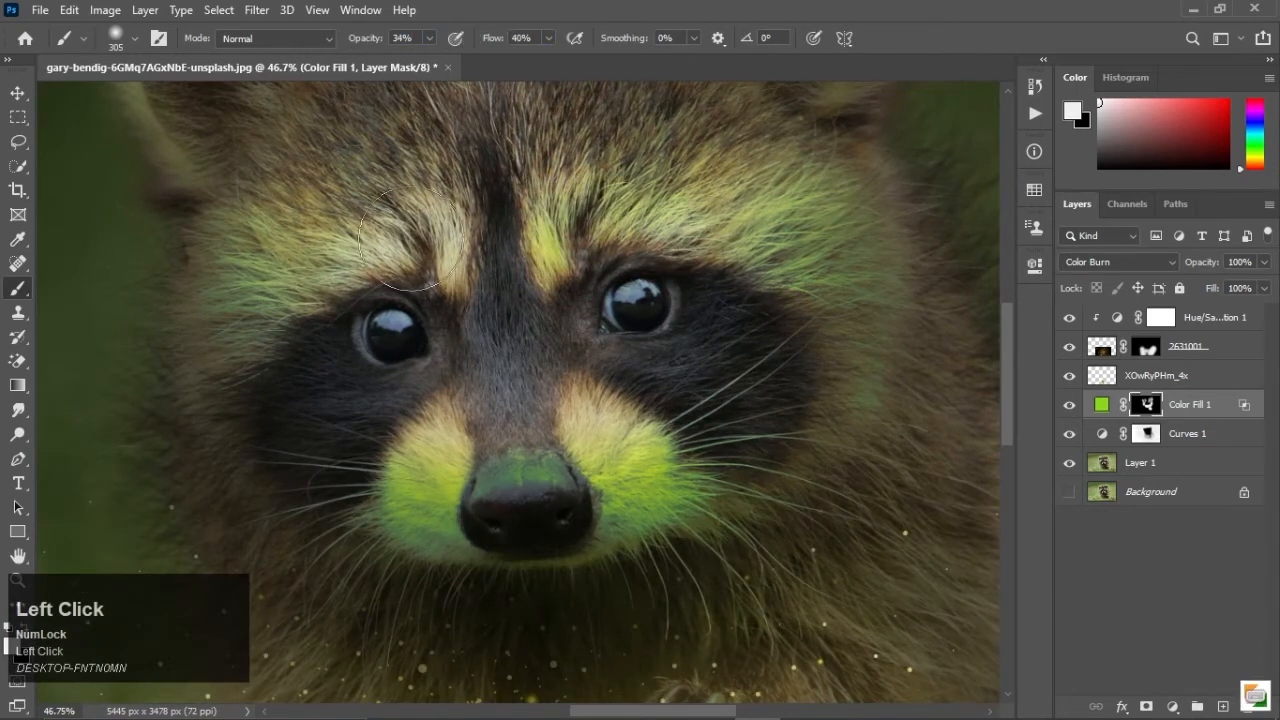
{"action": "scroll", "coordinate": [590, 365], "scroll_direction": "down", "scroll_amount": 7}
{"action": "mouse_move", "coordinate": [450, 541]}
{"action": "left_mouse_down"}
{"action": "mouse_move", "coordinate": [513, 645]}
{"action": "mouse_move", "coordinate": [666, 529]}
{"action": "mouse_move", "coordinate": [363, 557]}
{"action": "left_mouse_up"}
{"action": "scroll", "coordinate": [363, 557], "scroll_direction": "down", "scroll_amount": 5}
{"action": "scroll", "coordinate": [560, 240], "scroll_direction": "up", "scroll_amount": 7}
{"action": "left_click_drag", "start_coordinate": [545, 236], "coordinate": [504, 204]}
{"action": "scroll", "coordinate": [504, 204], "scroll_direction": "down", "scroll_amount": 5}
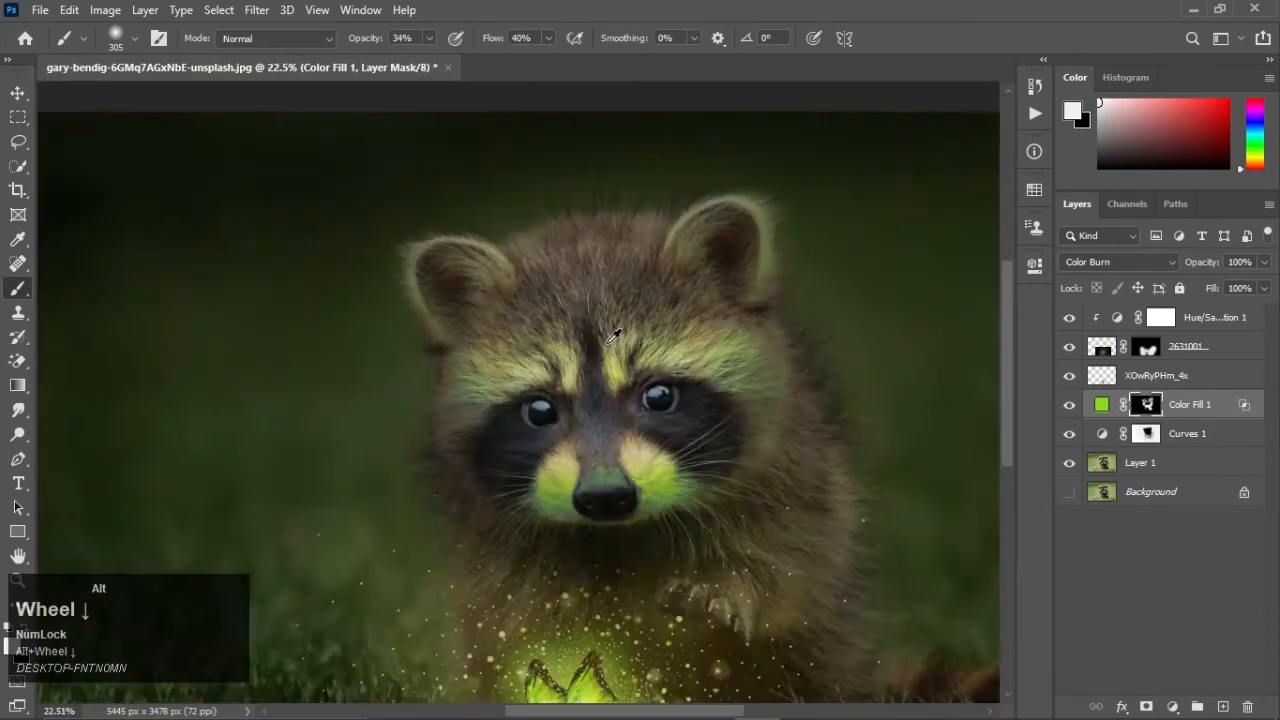
Step: Paint additional green light over the inner brow fur on both sides of the forehead stripe
{"action": "scroll", "coordinate": [600, 320], "scroll_direction": "up", "scroll_amount": 6}
{"action": "right_click", "coordinate": [601, 313], "text": "alt"}
{"action": "left_click_drag", "start_coordinate": [615, 328], "coordinate": [650, 335]}
{"action": "left_click_drag", "start_coordinate": [462, 322], "coordinate": [452, 355]}
{"action": "scroll", "coordinate": [670, 315], "scroll_direction": "down", "scroll_amount": 5}
Step: Touch up the green light on the muzzle and cheek with a brush size of 158
{"action": "scroll", "coordinate": [635, 424], "scroll_direction": "up", "scroll_amount": 7}
{"action": "right_click", "coordinate": [641, 355], "text": "alt"}
{"action": "scroll", "coordinate": [610, 415], "scroll_direction": "down", "scroll_amount": 5}
{"action": "scroll", "coordinate": [607, 415], "scroll_direction": "down", "scroll_amount": 5}
{"action": "scroll", "coordinate": [648, 506], "scroll_direction": "up", "scroll_amount": 8}
{"action": "mouse_move", "coordinate": [648, 438]}
{"action": "left_mouse_down"}
{"action": "mouse_move", "coordinate": [656, 431]}
{"action": "mouse_move", "coordinate": [753, 534]}
{"action": "left_mouse_up"}
{"action": "scroll", "coordinate": [738, 558], "scroll_direction": "down", "scroll_amount": 8}
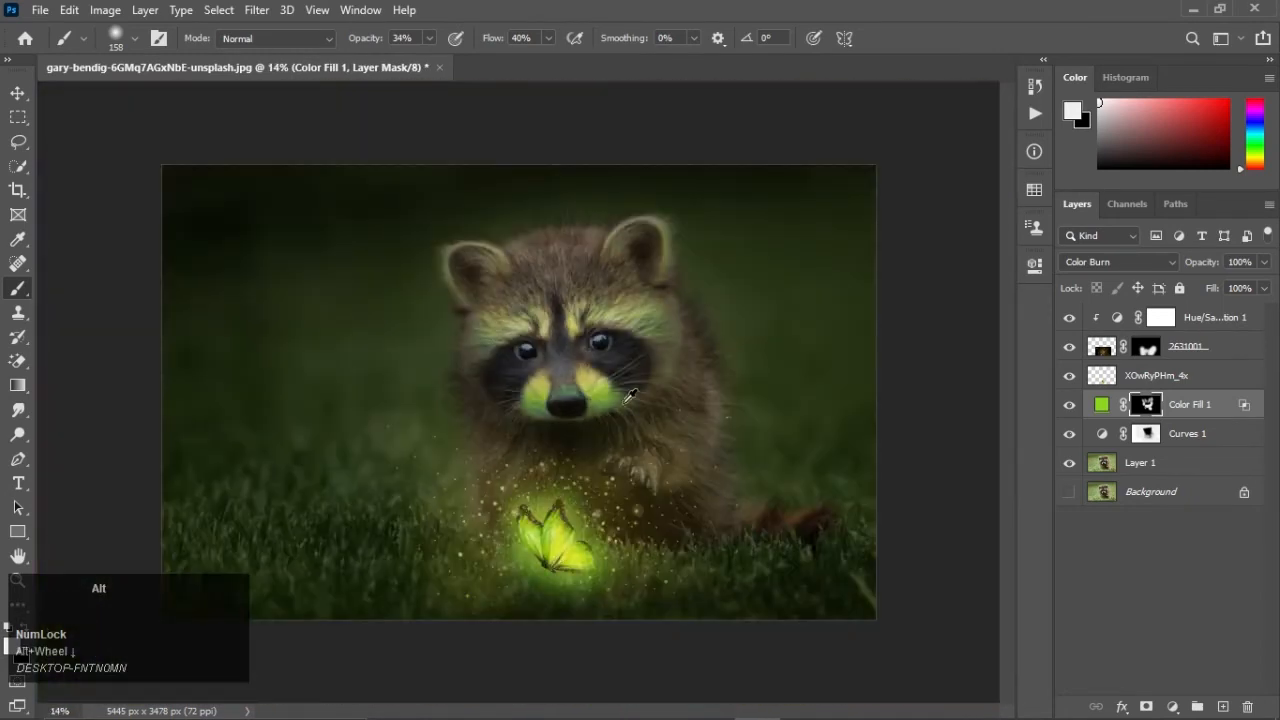
Step: Compare the raccoon with and without the green fill layer
{"action": "scroll", "coordinate": [630, 397], "scroll_direction": "up", "scroll_amount": 3}
{"action": "scroll", "coordinate": [617, 400], "scroll_direction": "down", "scroll_amount": 6}
{"action": "left_click", "coordinate": [1066, 407]}
{"action": "left_click", "coordinate": [1066, 407]}
{"action": "left_click", "coordinate": [1066, 407]}
{"action": "left_click", "coordinate": [1066, 407]}
{"action": "left_click", "coordinate": [1065, 407]}
{"action": "left_click", "coordinate": [1065, 407]}
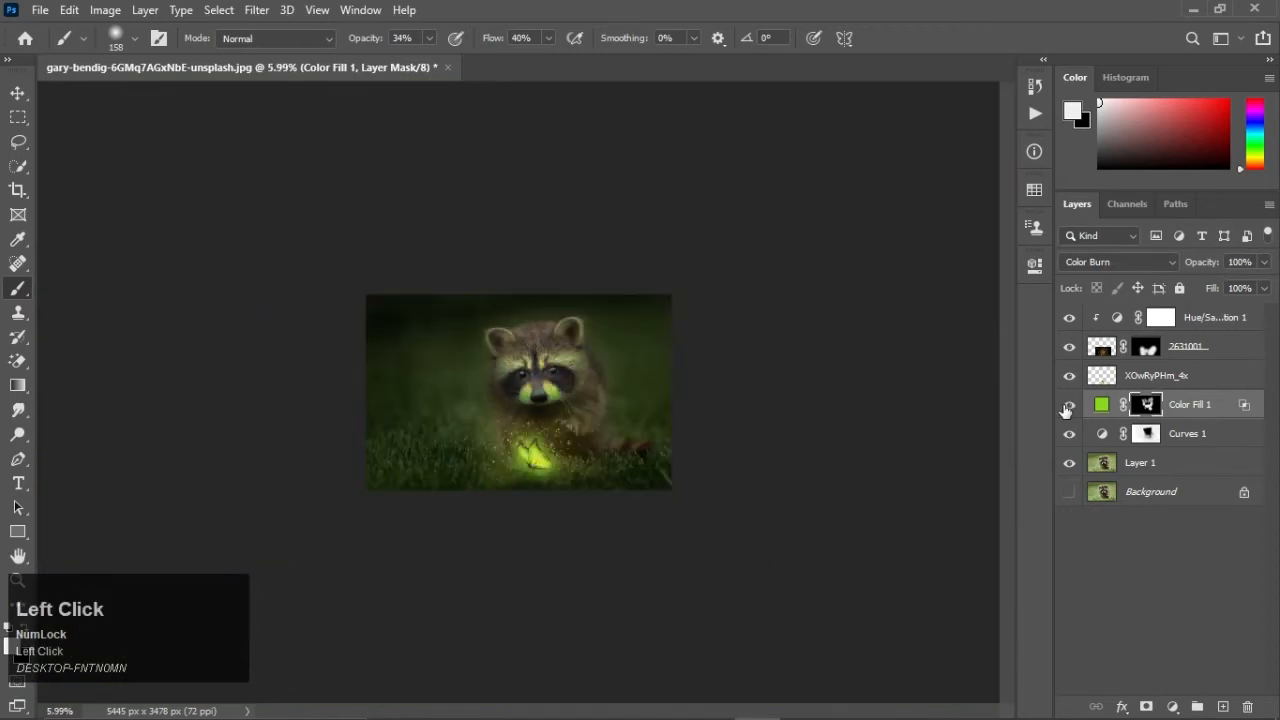
Step: Readjust the green fill's underlying-layer Blend If sliders and set its layer opacity to 92%
{"action": "double_click", "coordinate": [1218, 404]}
{"action": "left_click_drag", "start_coordinate": [944, 40], "coordinate": [1137, 92]}
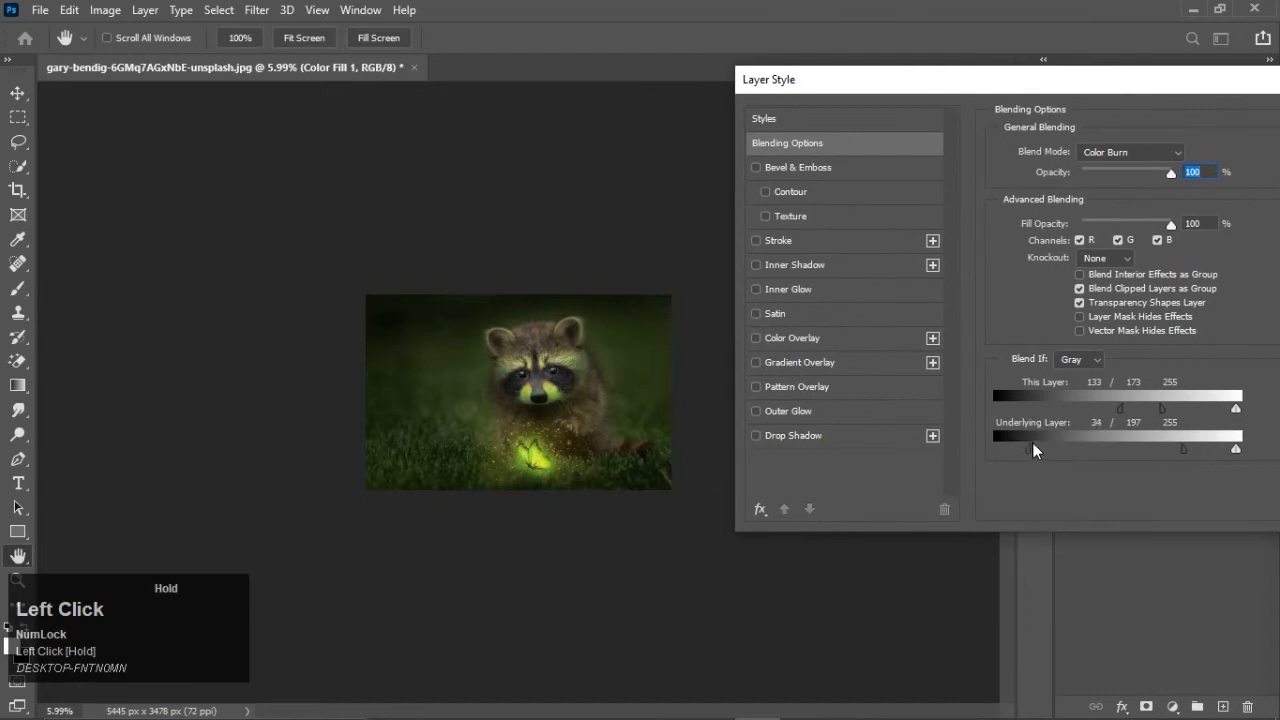
{"action": "left_click_drag", "start_coordinate": [1217, 437], "coordinate": [1187, 446]}
{"action": "left_click_drag", "start_coordinate": [1154, 178], "coordinate": [1164, 177]}
{"action": "left_click_drag", "start_coordinate": [1214, 86], "coordinate": [1049, 99]}
{"action": "left_click", "coordinate": [1176, 130]}
Step: Examine the green lighting near and far, and compare the image with the butterfly and particle layers hidden
{"action": "scroll", "coordinate": [534, 397], "scroll_direction": "up", "scroll_amount": 7}
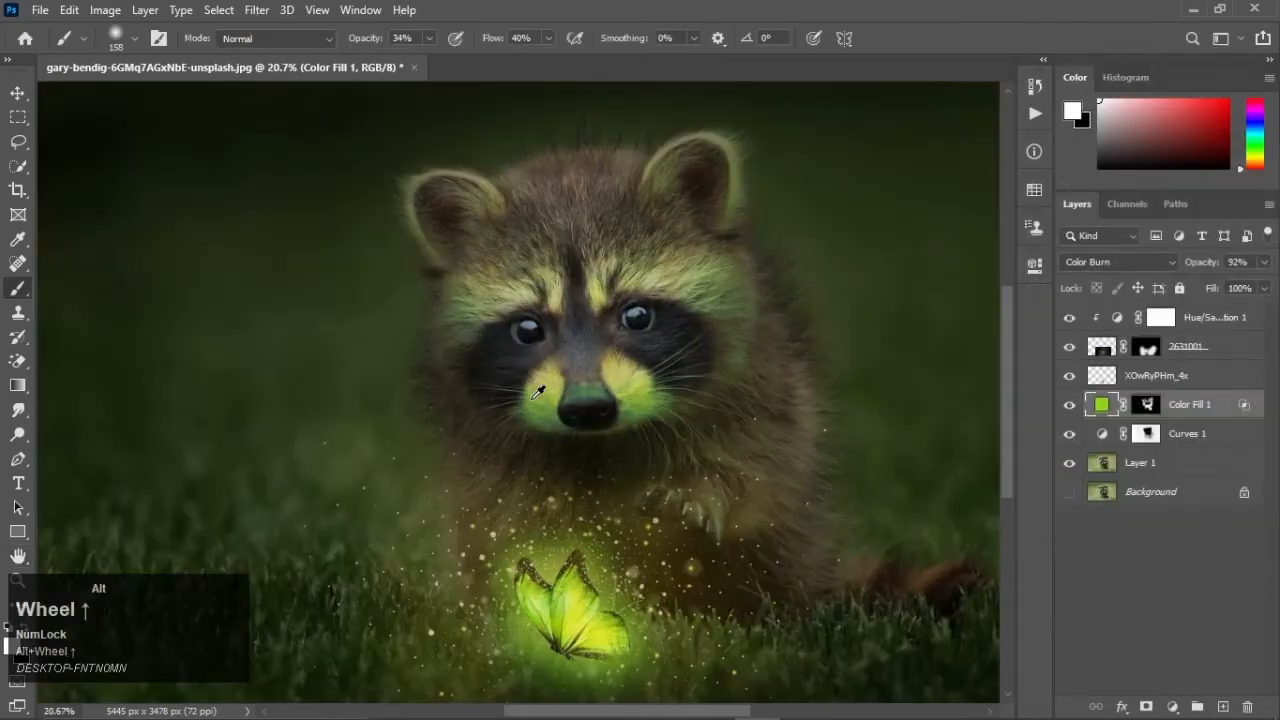
{"action": "scroll", "coordinate": [534, 397], "scroll_direction": "down", "scroll_amount": 5}
{"action": "scroll", "coordinate": [460, 445], "scroll_direction": "up", "scroll_amount": 5}
{"action": "scroll", "coordinate": [466, 449], "scroll_direction": "down", "scroll_amount": 1}
{"action": "scroll", "coordinate": [519, 455], "scroll_direction": "down", "scroll_amount": 2}
{"action": "scroll", "coordinate": [519, 455], "scroll_direction": "up", "scroll_amount": 2}
{"action": "scroll", "coordinate": [443, 311], "scroll_direction": "down", "scroll_amount": 2}
{"action": "scroll", "coordinate": [723, 309], "scroll_direction": "up", "scroll_amount": 3}
{"action": "scroll", "coordinate": [754, 302], "scroll_direction": "down", "scroll_amount": 3}
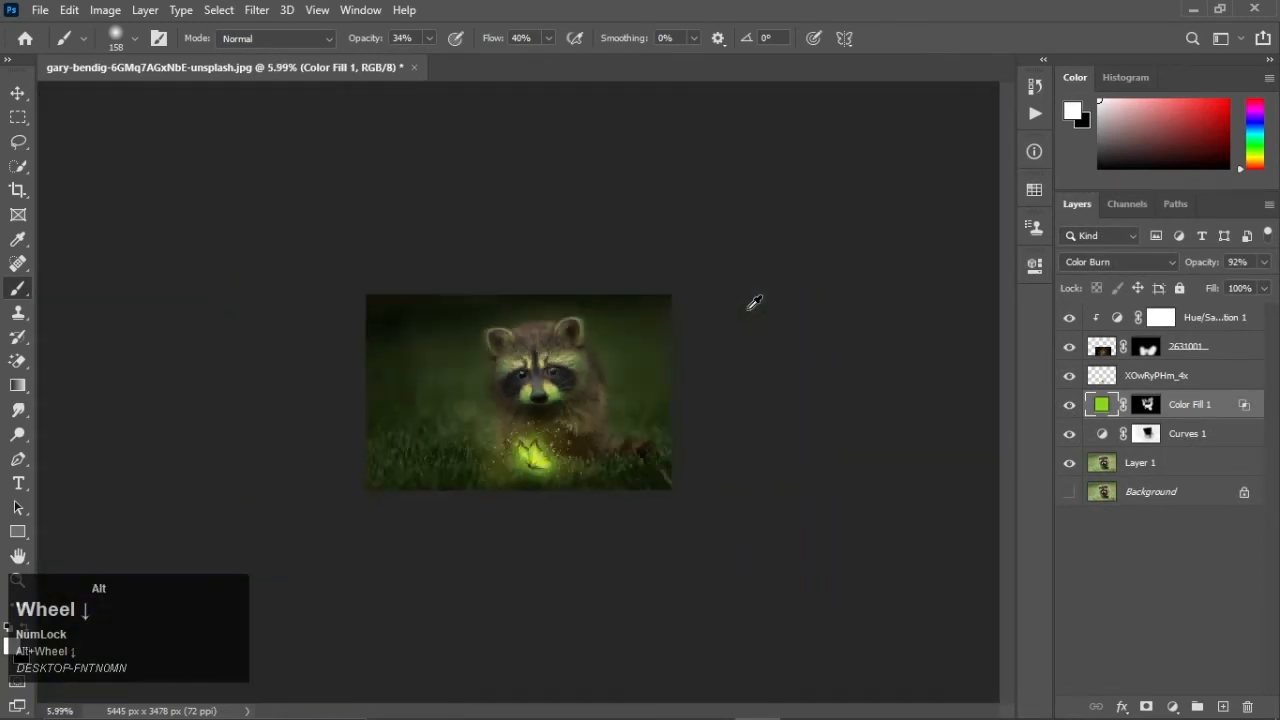
{"action": "scroll", "coordinate": [575, 310], "scroll_direction": "up", "scroll_amount": 5}
{"action": "scroll", "coordinate": [575, 310], "scroll_direction": "down", "scroll_amount": 3}
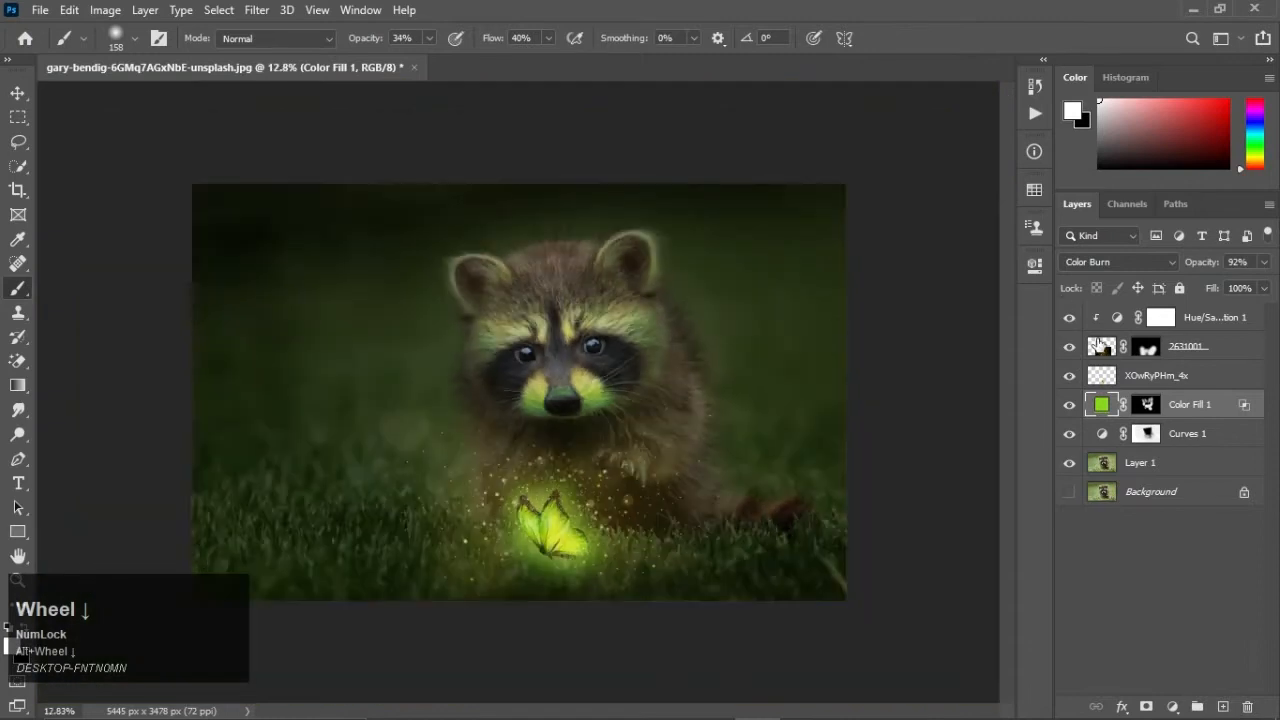
{"action": "left_click", "coordinate": [1069, 376]}
{"action": "left_click", "coordinate": [1069, 376]}
{"action": "left_click", "coordinate": [1071, 348]}
{"action": "left_click", "coordinate": [1071, 348]}
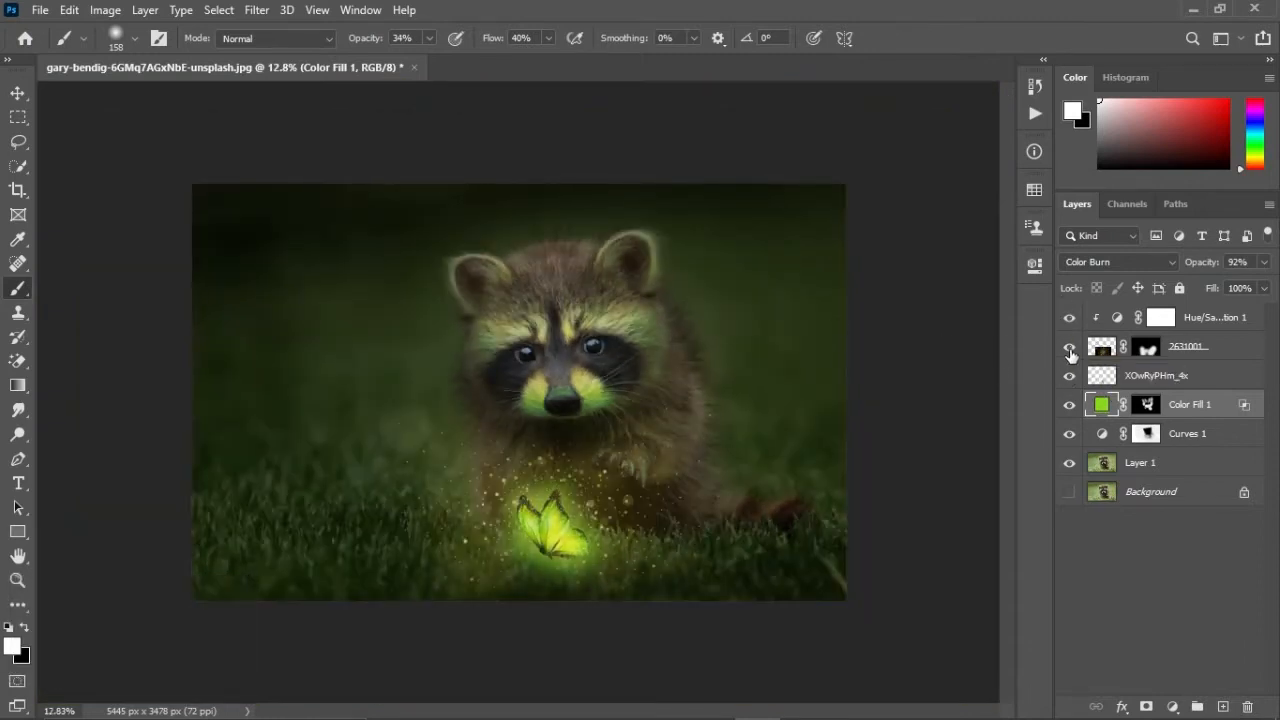
Step: Target the green fill's mask and paint a hint of green onto the raccoon's eyes with a smaller brush
{"action": "scroll", "coordinate": [550, 345], "scroll_direction": "up", "scroll_amount": 4}
{"action": "left_click", "coordinate": [1146, 405]}
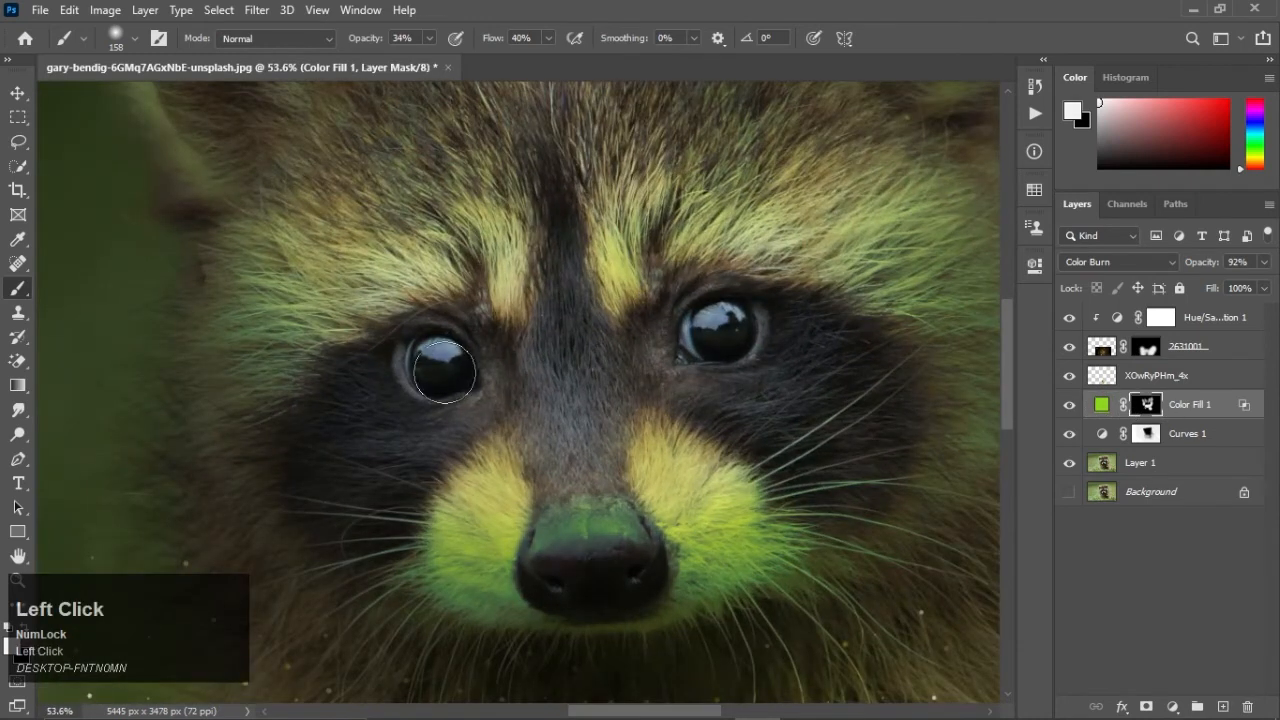
{"action": "left_click_drag", "start_coordinate": [734, 323], "coordinate": [716, 312]}
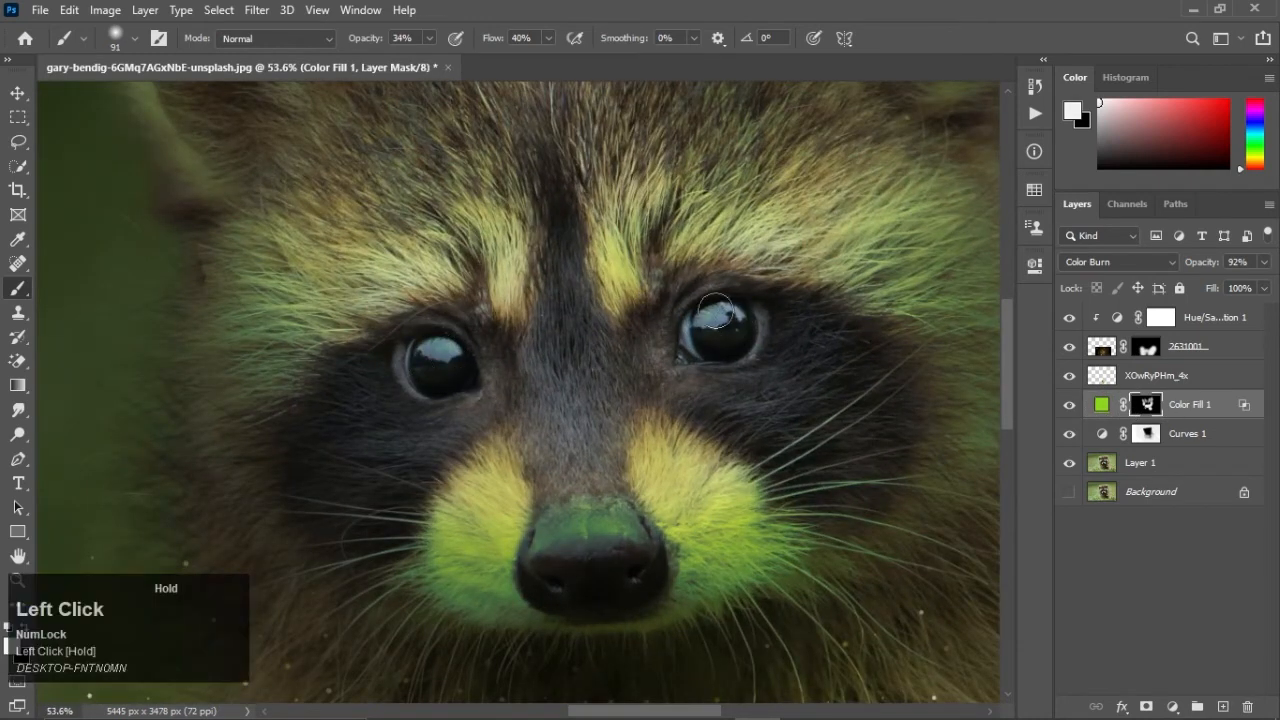
{"action": "scroll", "coordinate": [450, 350], "scroll_direction": "down", "scroll_amount": 4}
{"action": "scroll", "coordinate": [550, 360], "scroll_direction": "up", "scroll_amount": 1}
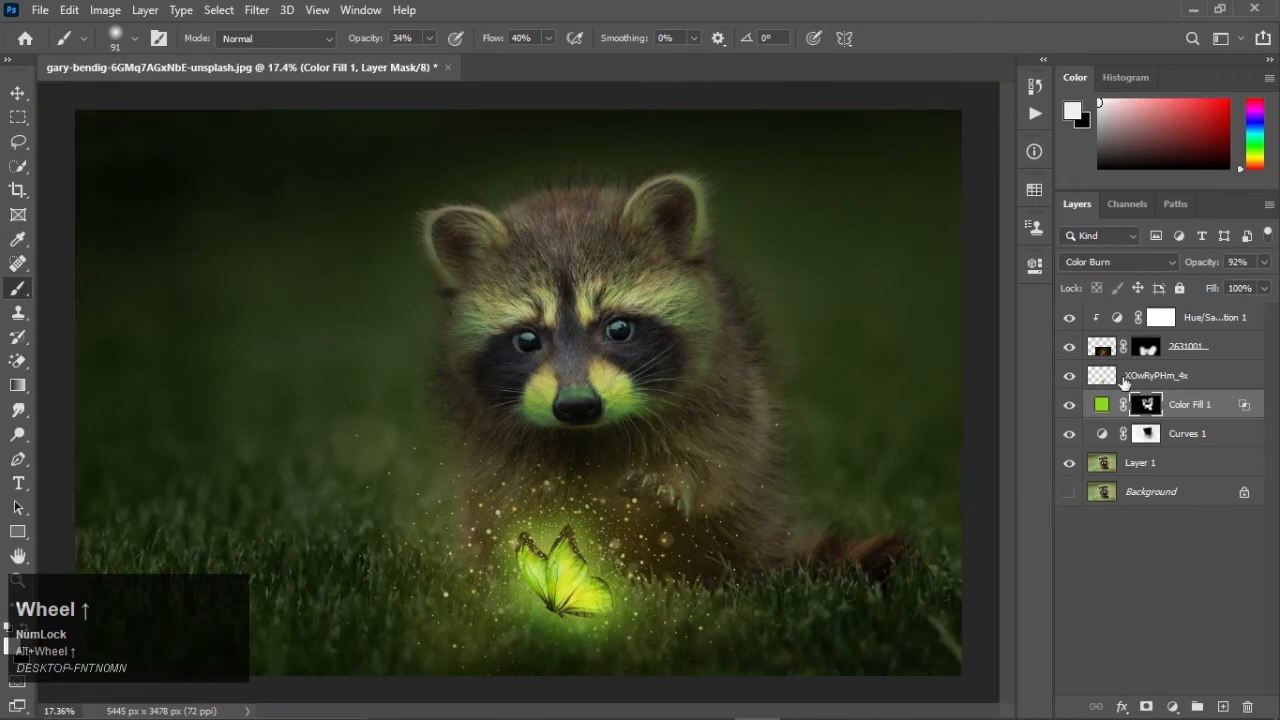
Step: Duplicate the butterfly layer XOwRyPHm_4x and place the copy beneath the original
{"action": "left_click", "coordinate": [1118, 378]}
{"action": "left_click", "coordinate": [1113, 350]}
{"action": "left_click", "coordinate": [1109, 375]}
{"action": "left_click", "coordinate": [1069, 379]}
{"action": "left_click", "coordinate": [1069, 379]}
{"action": "key", "text": "ctrl+j"}
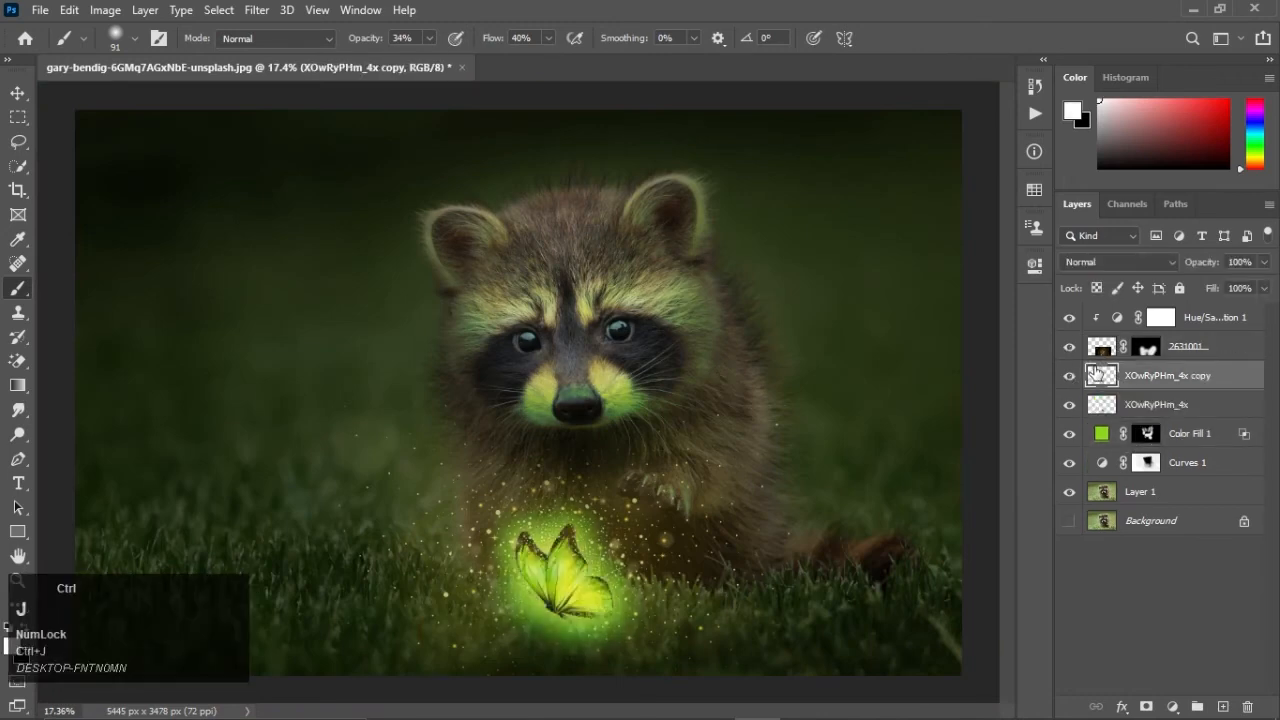
{"action": "left_click_drag", "start_coordinate": [1190, 381], "coordinate": [1162, 410]}
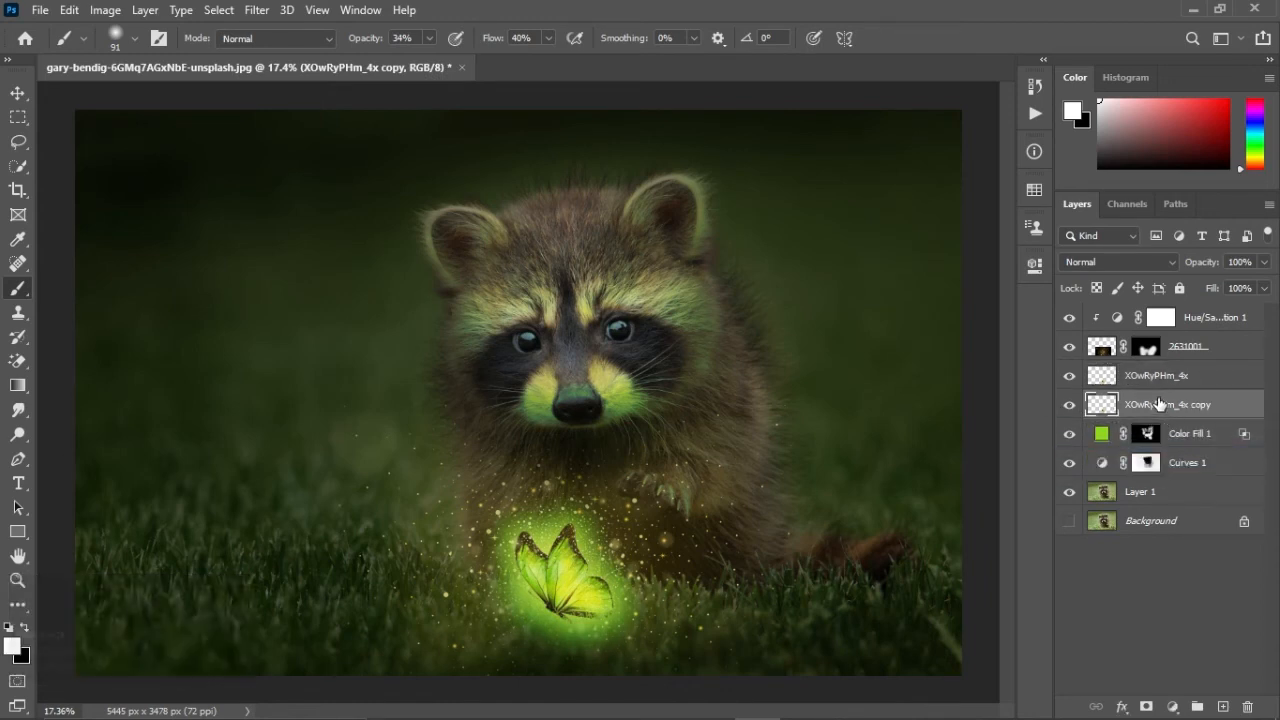
{"action": "left_click", "coordinate": [18, 93]}
{"action": "left_click_drag", "start_coordinate": [596, 593], "coordinate": [616, 500]}
{"action": "key", "text": "ctrl+z"}
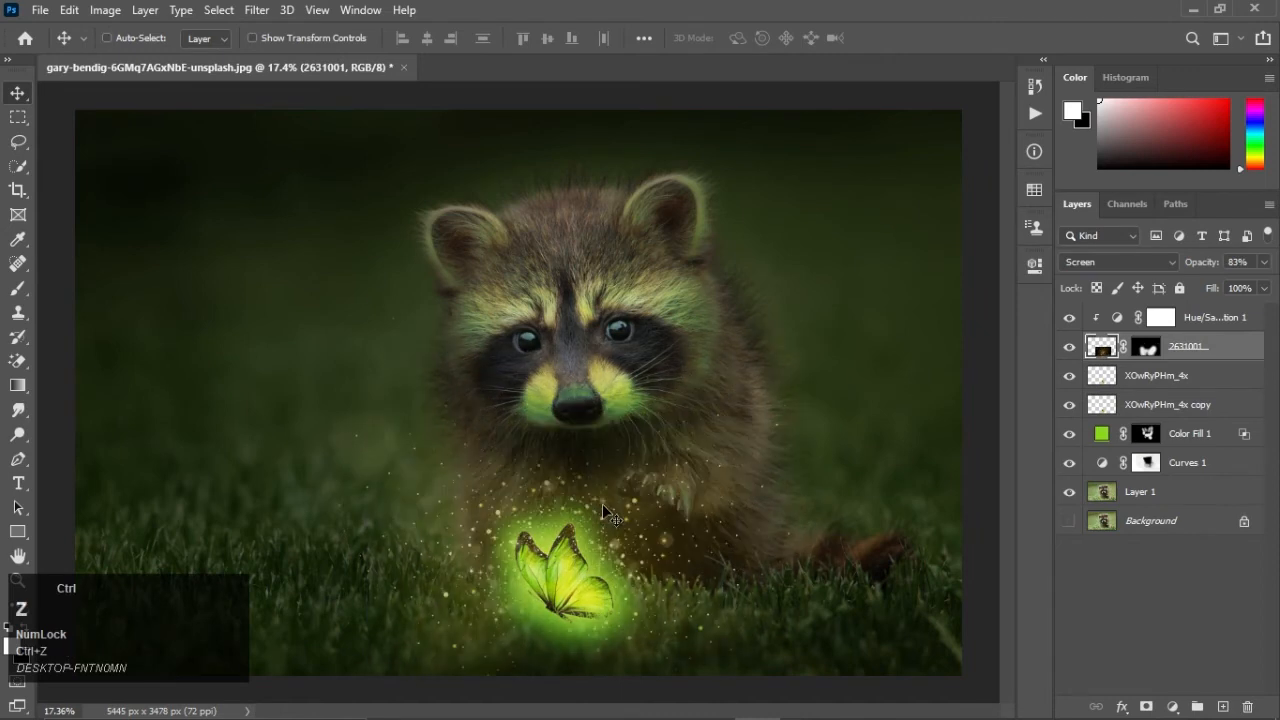
Step: Free-transform the butterfly copy to about 11.54% and position it over the eye on the image's right side
{"action": "left_click", "coordinate": [1160, 404]}
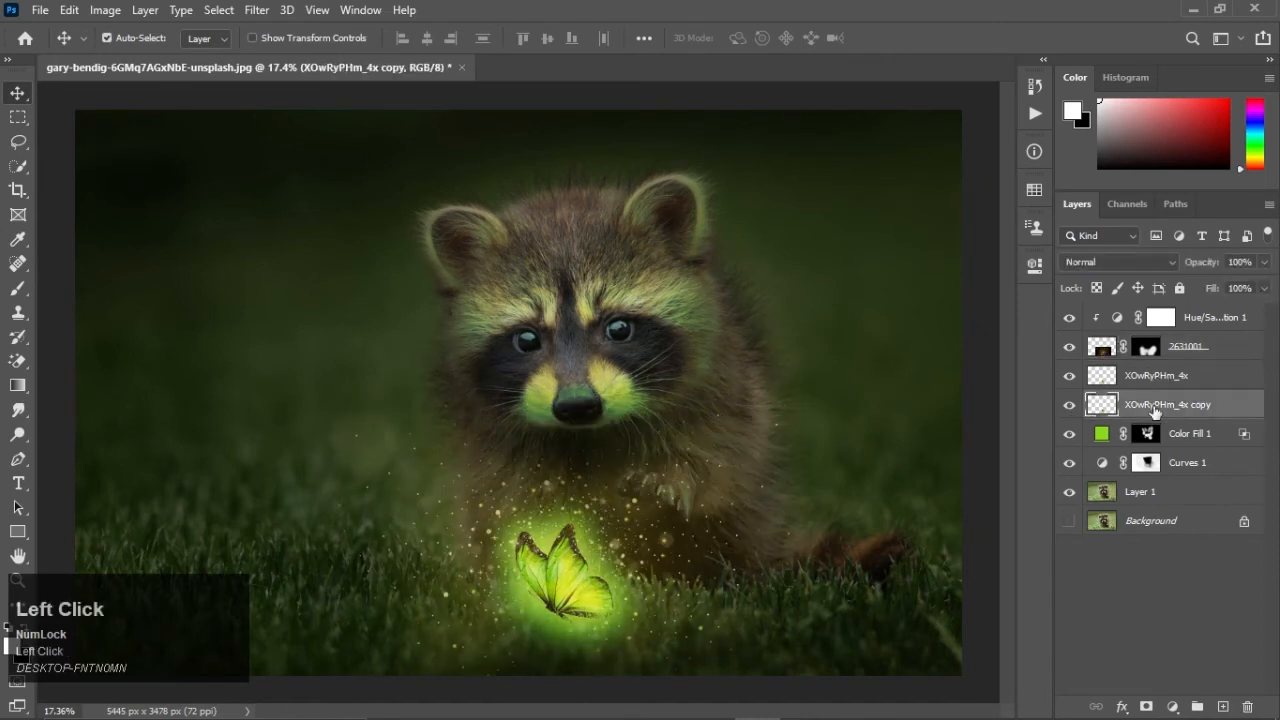
{"action": "key", "text": "ctrl+t"}
{"action": "left_click_drag", "start_coordinate": [590, 596], "coordinate": [652, 338]}
{"action": "left_click_drag", "start_coordinate": [723, 392], "coordinate": [594, 404]}
{"action": "scroll", "coordinate": [640, 318], "scroll_direction": "up", "scroll_amount": 5}
{"action": "left_click_drag", "start_coordinate": [640, 440], "coordinate": [625, 428]}
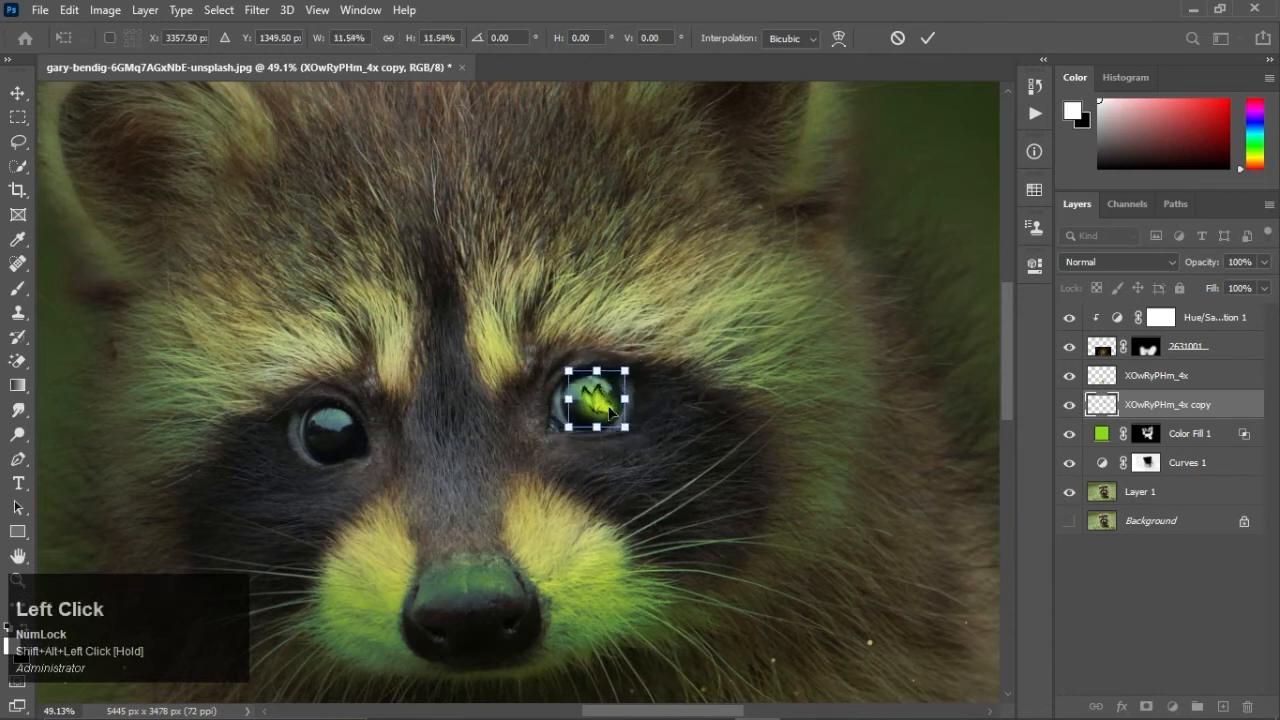
Step: Set the small butterfly's fill to 37% and opacity to 90%, fine-tune its position in the eye and apply the transform
{"action": "left_click_drag", "start_coordinate": [1208, 290], "coordinate": [1140, 297]}
{"action": "left_click_drag", "start_coordinate": [1190, 262], "coordinate": [1183, 272]}
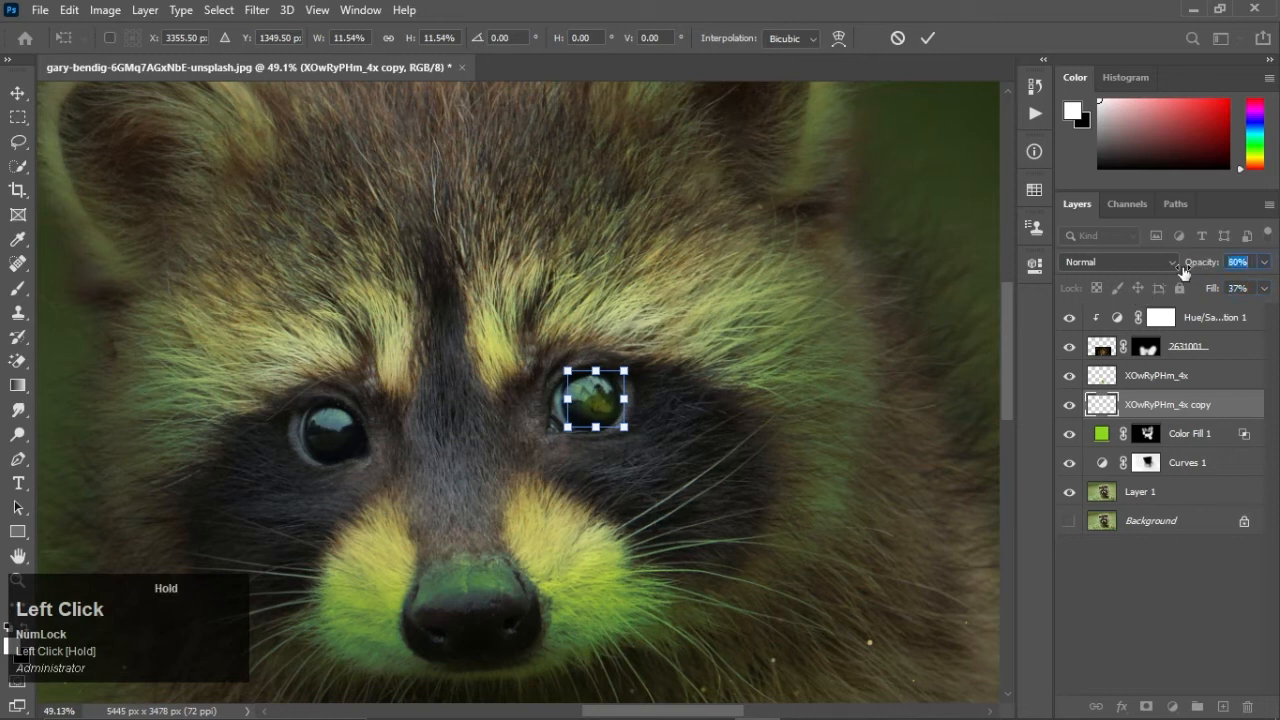
{"action": "key", "text": "ctrl"}
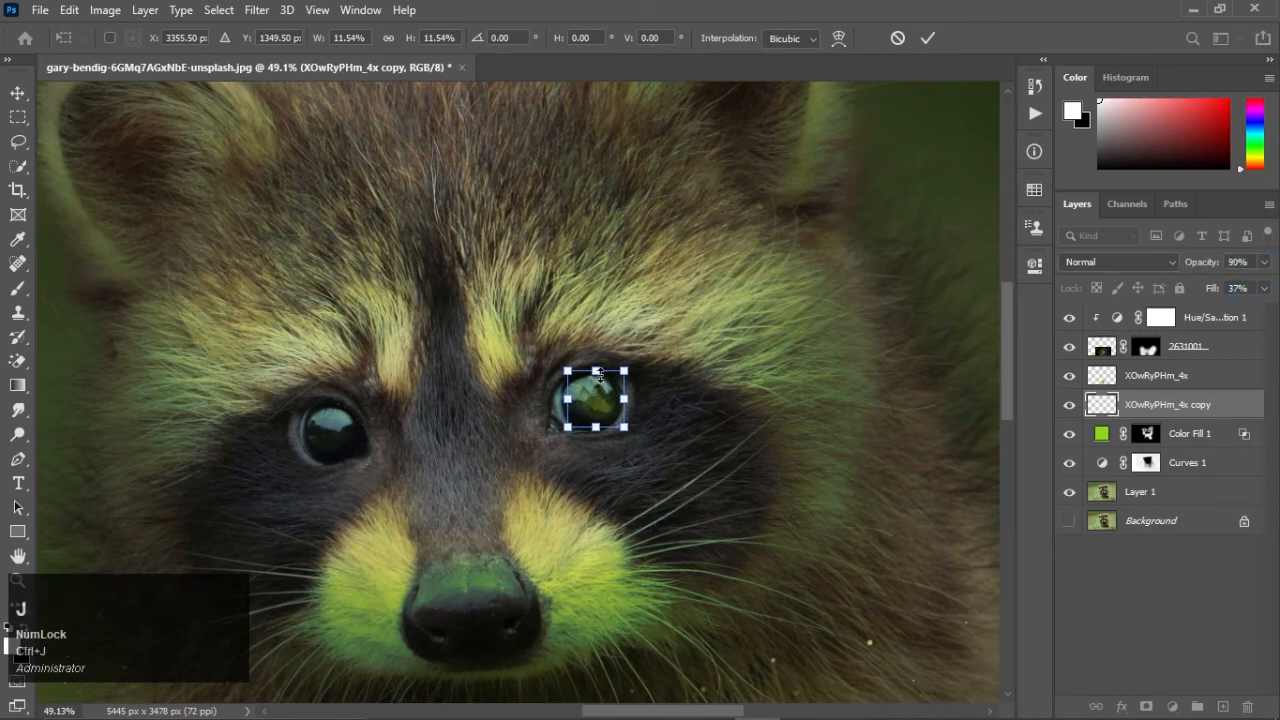
{"action": "mouse_move", "coordinate": [601, 354]}
{"action": "left_mouse_down"}
{"action": "mouse_move", "coordinate": [500, 356]}
{"action": "mouse_move", "coordinate": [603, 355]}
{"action": "left_mouse_up"}
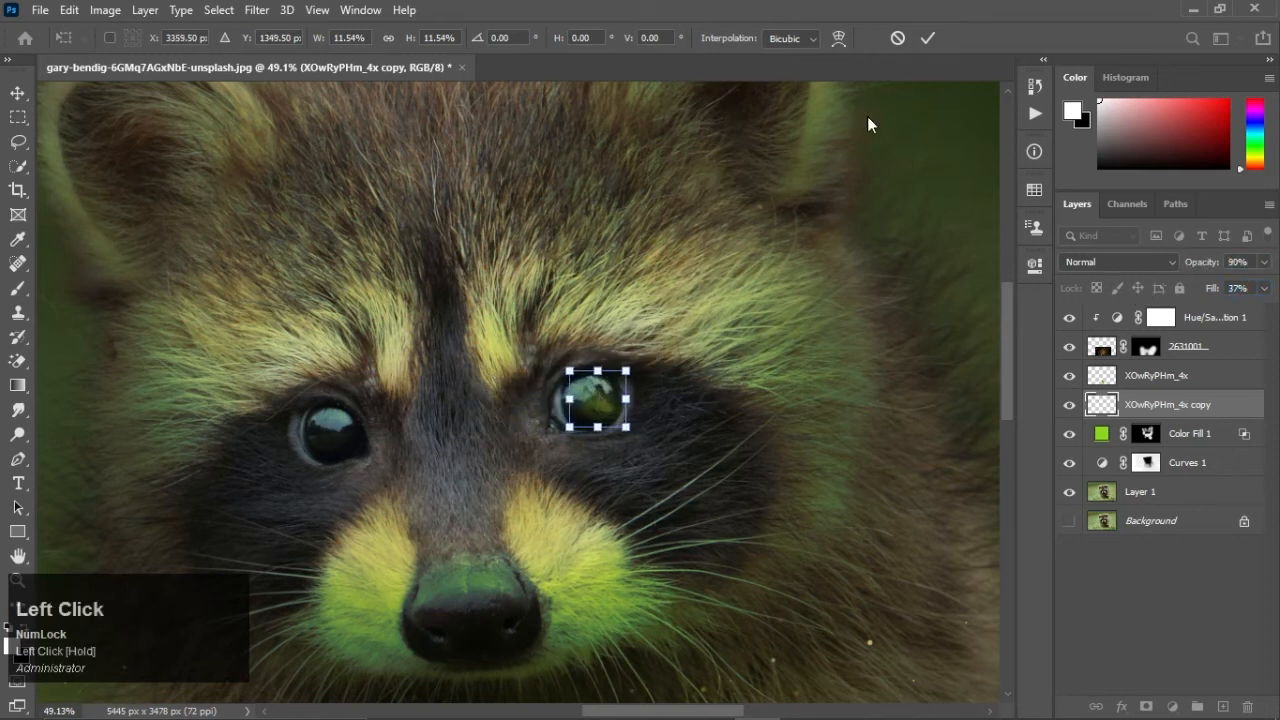
{"action": "left_click_drag", "start_coordinate": [608, 402], "coordinate": [605, 403]}
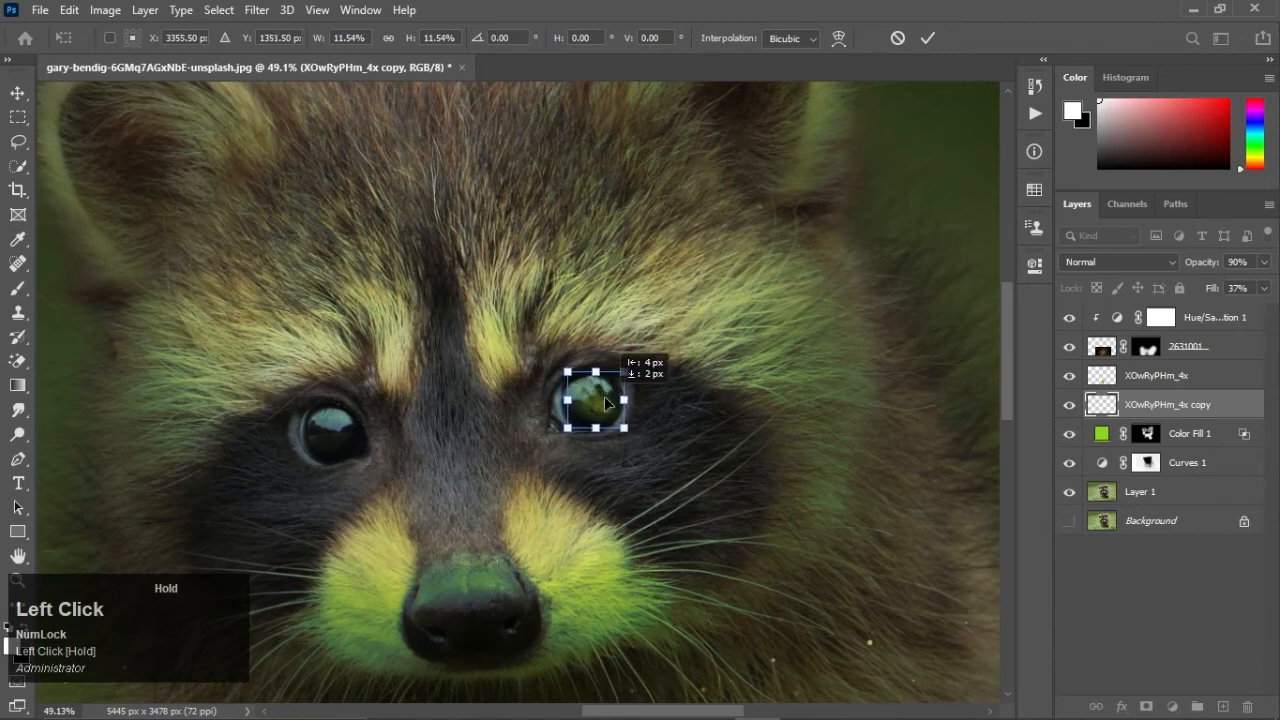
{"action": "left_click", "coordinate": [928, 38]}
Step: Duplicate the small butterfly reflection, move it over the other eye and rotate it about -5.84°
{"action": "key", "text": "ctrl+j"}
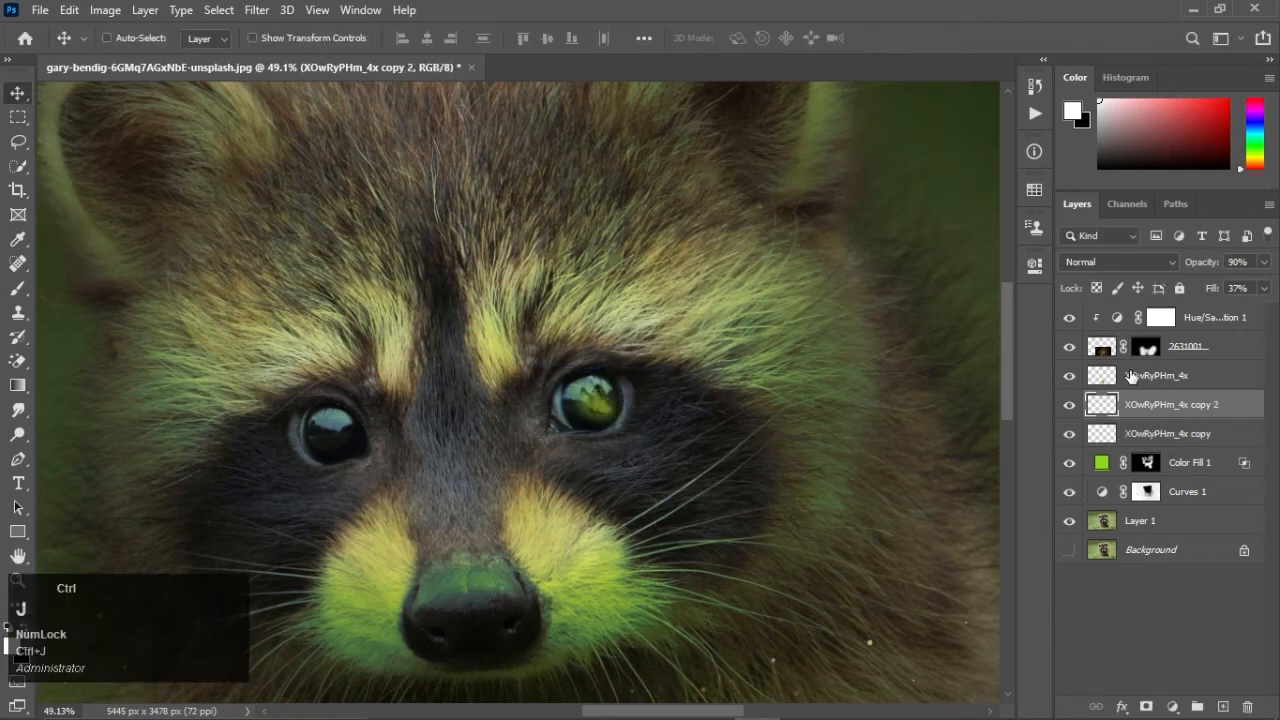
{"action": "key", "text": "ctrl+t"}
{"action": "left_click_drag", "start_coordinate": [590, 395], "coordinate": [348, 441]}
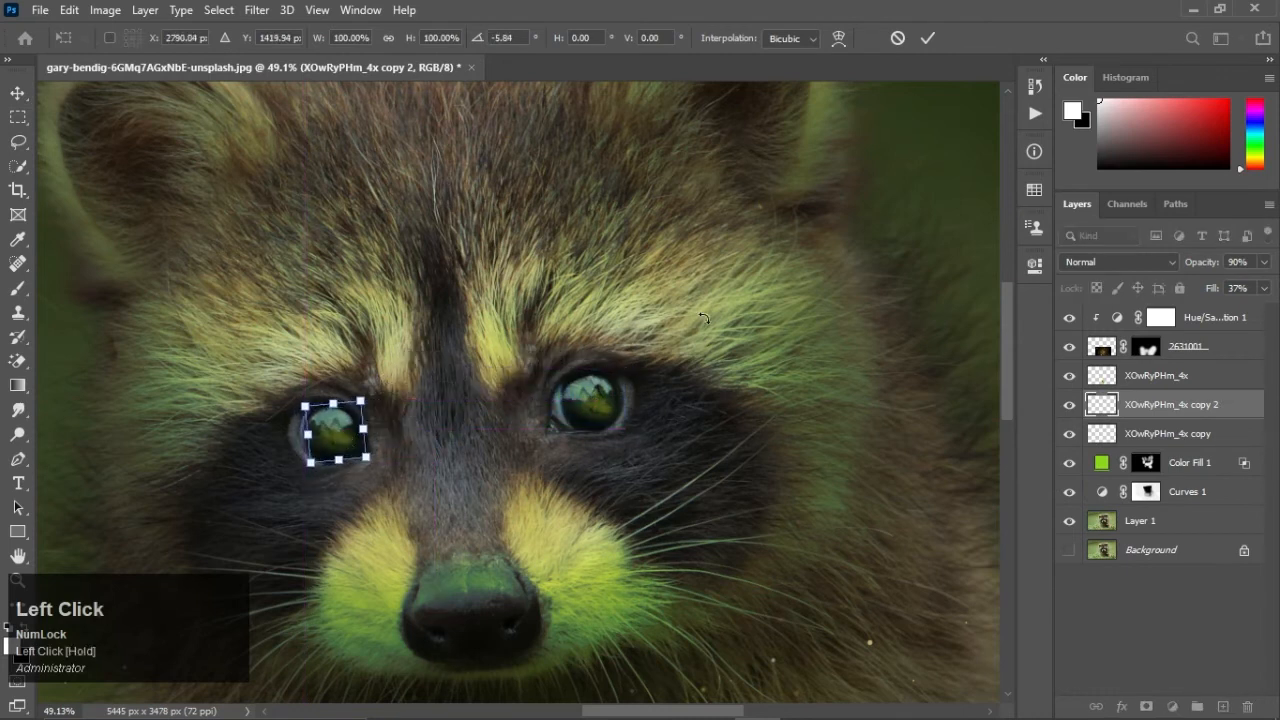
{"action": "left_click", "coordinate": [927, 38]}
Step: Compare the eyes with and without the second butterfly reflection
{"action": "scroll", "coordinate": [403, 353], "scroll_direction": "down", "scroll_amount": 4}
{"action": "scroll", "coordinate": [570, 323], "scroll_direction": "up", "scroll_amount": 5}
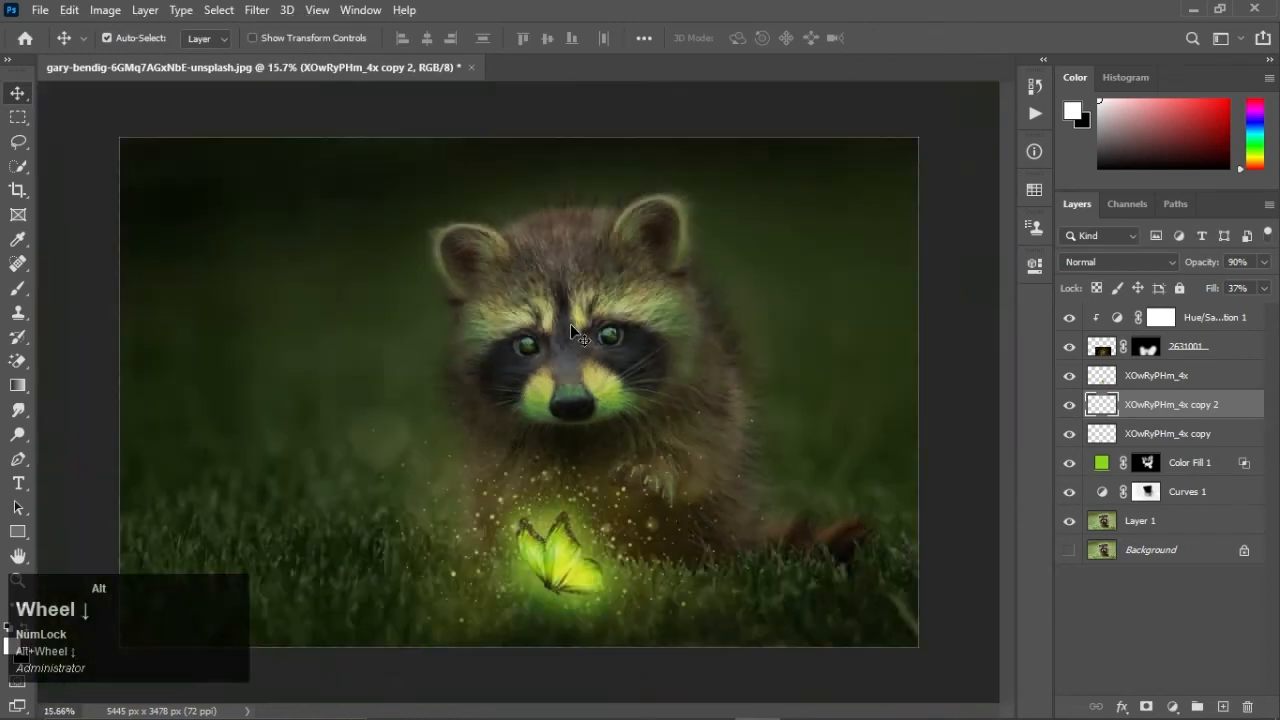
{"action": "scroll", "coordinate": [570, 323], "scroll_direction": "down", "scroll_amount": 2}
{"action": "left_click", "coordinate": [1070, 405]}
{"action": "left_click", "coordinate": [1070, 405]}
Step: Try merging the two butterfly reflection layers and undo the merge
{"action": "key", "text": "ctrl+e"}
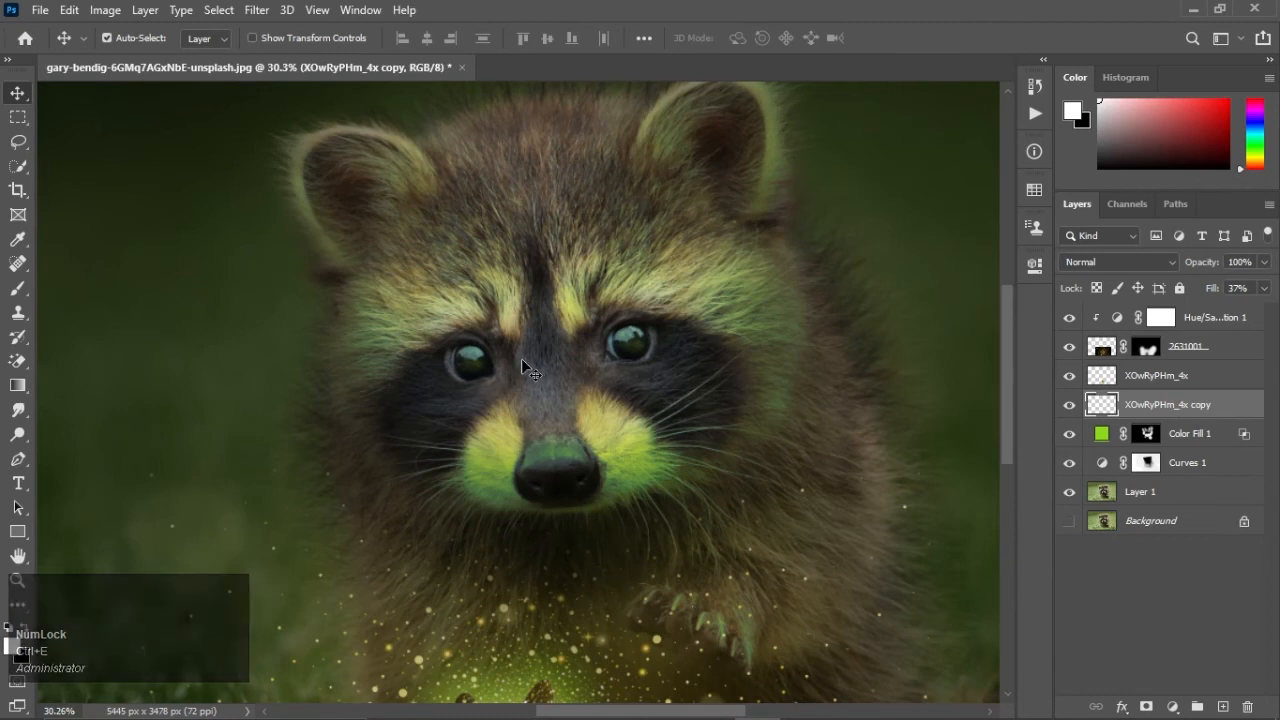
{"action": "scroll", "coordinate": [528, 368], "scroll_direction": "up", "scroll_amount": 2}
{"action": "key", "text": "ctrl+z"}
Step: Set the blend mode of both butterfly reflection layers to Screen
{"action": "left_click", "coordinate": [1183, 433]}
{"action": "left_click", "coordinate": [1178, 406]}
{"action": "left_click", "coordinate": [1134, 258]}
{"action": "left_click", "coordinate": [1115, 404]}
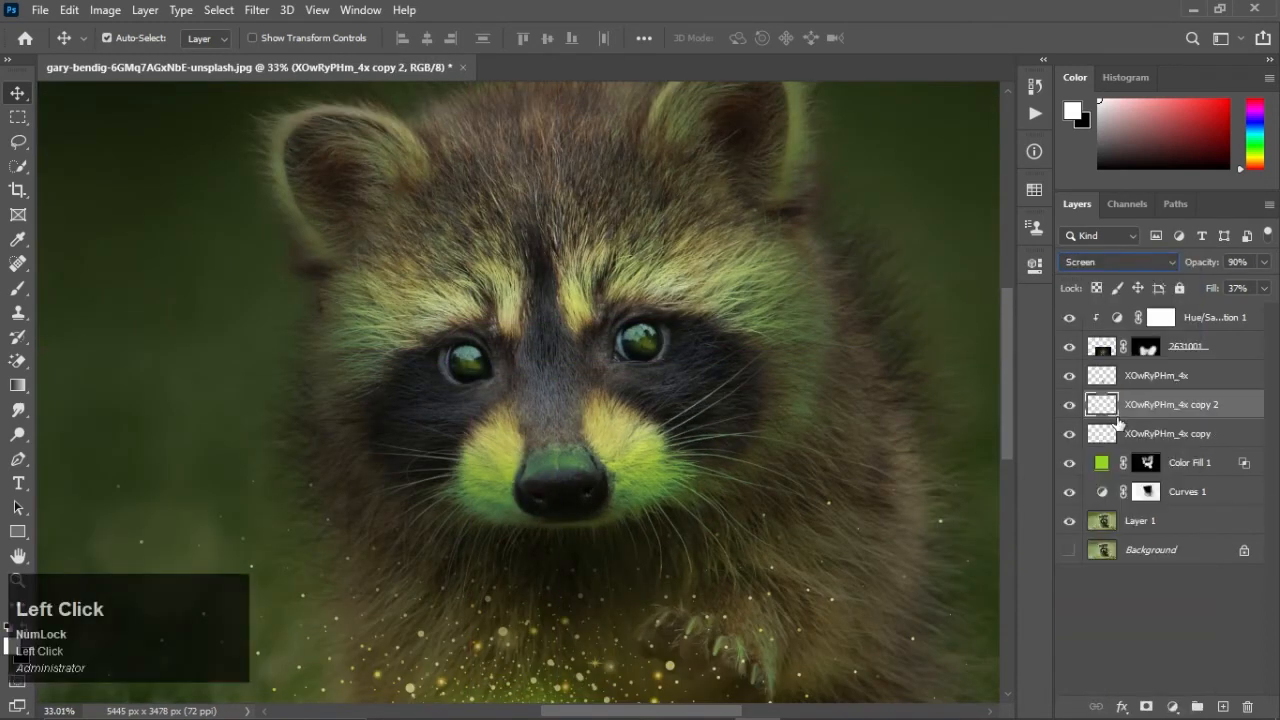
{"action": "left_click", "coordinate": [1158, 435]}
{"action": "left_click", "coordinate": [1120, 262]}
{"action": "left_click", "coordinate": [1090, 408]}
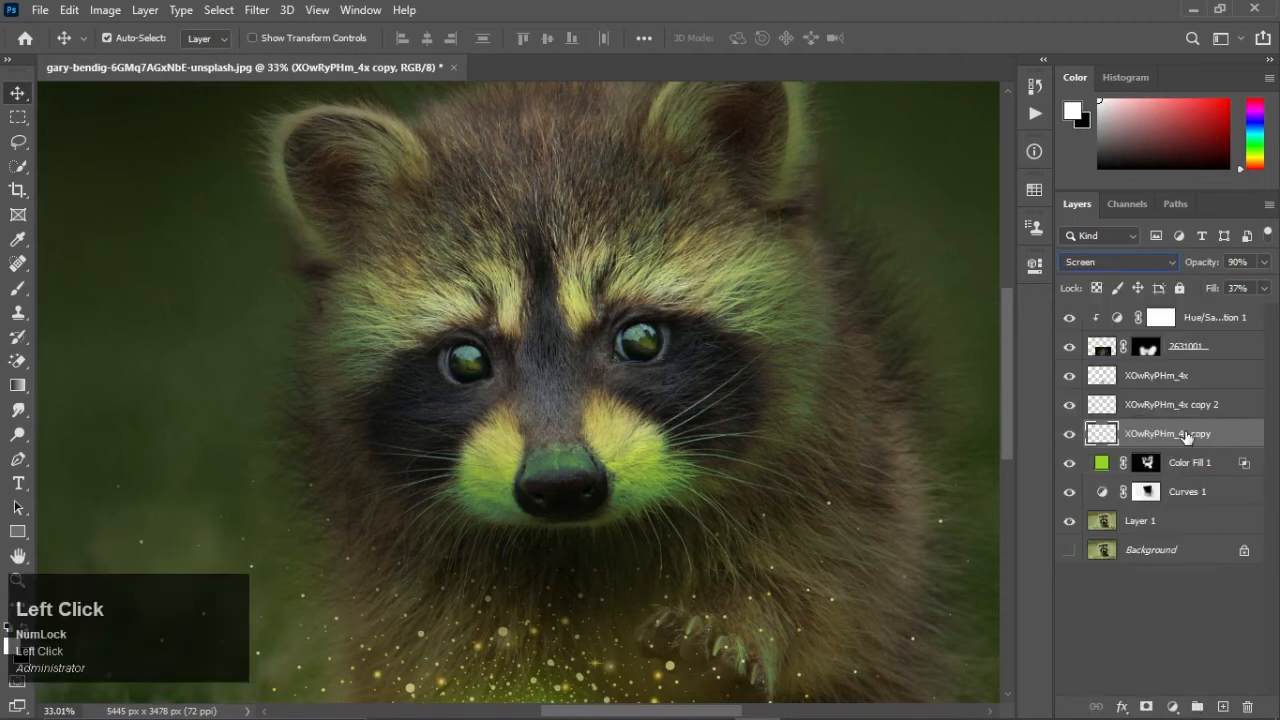
Step: Try merging the Screen-mode second reflection down into the first copy, and undo the merge
{"action": "left_click", "coordinate": [1188, 406]}
{"action": "left_click", "coordinate": [1183, 410]}
{"action": "right_click", "coordinate": [1180, 412]}
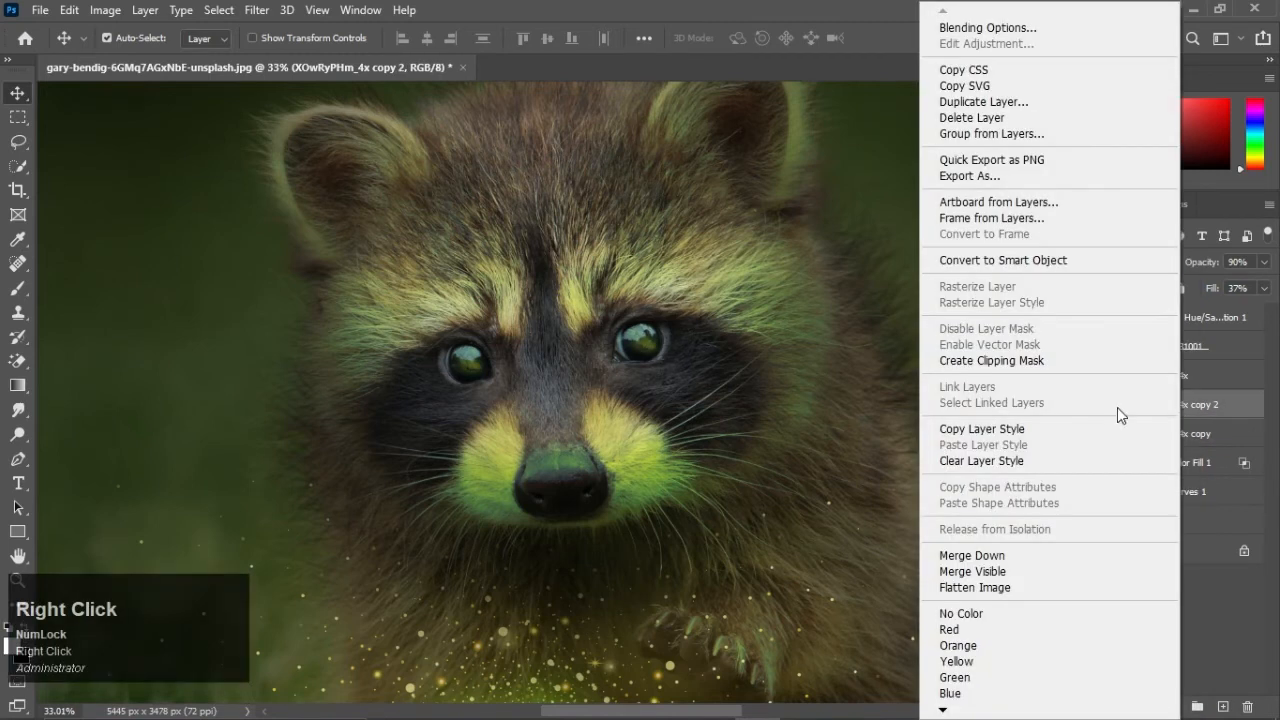
{"action": "left_click", "coordinate": [977, 556]}
{"action": "left_click", "coordinate": [1165, 638]}
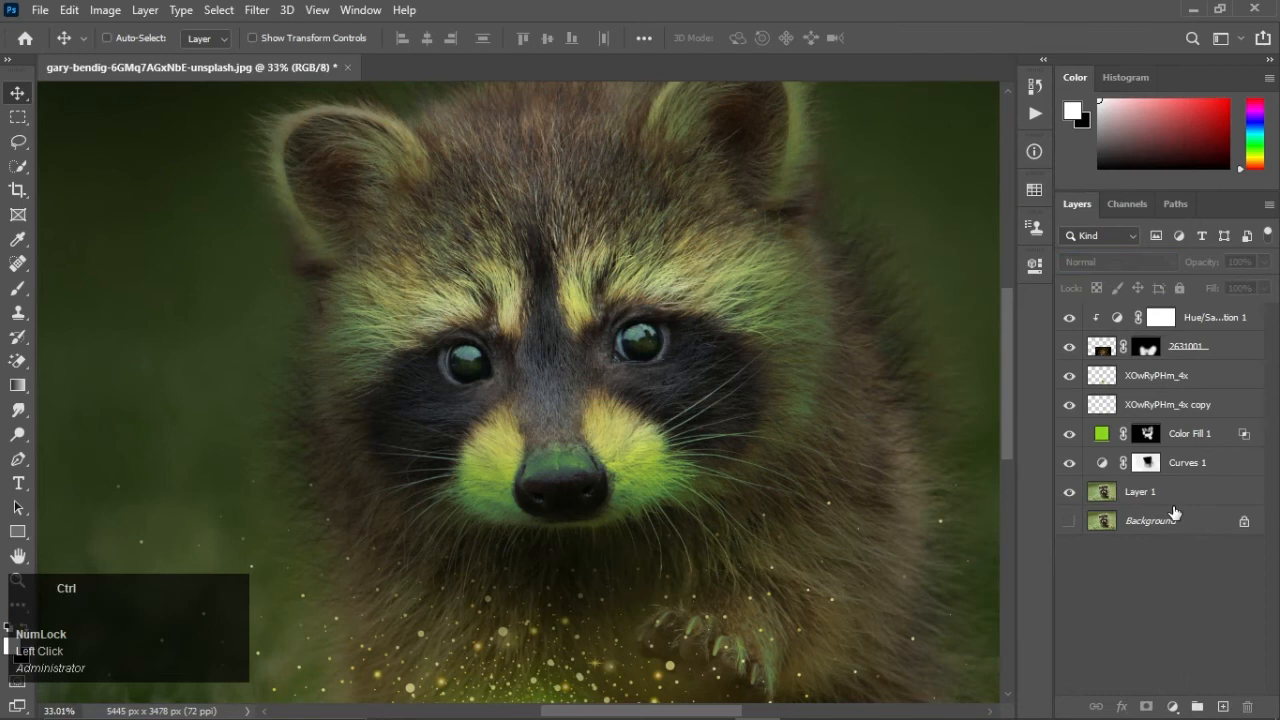
{"action": "key", "text": "ctrl+z"}
{"action": "scroll", "coordinate": [760, 430], "scroll_direction": "down", "scroll_amount": 5}
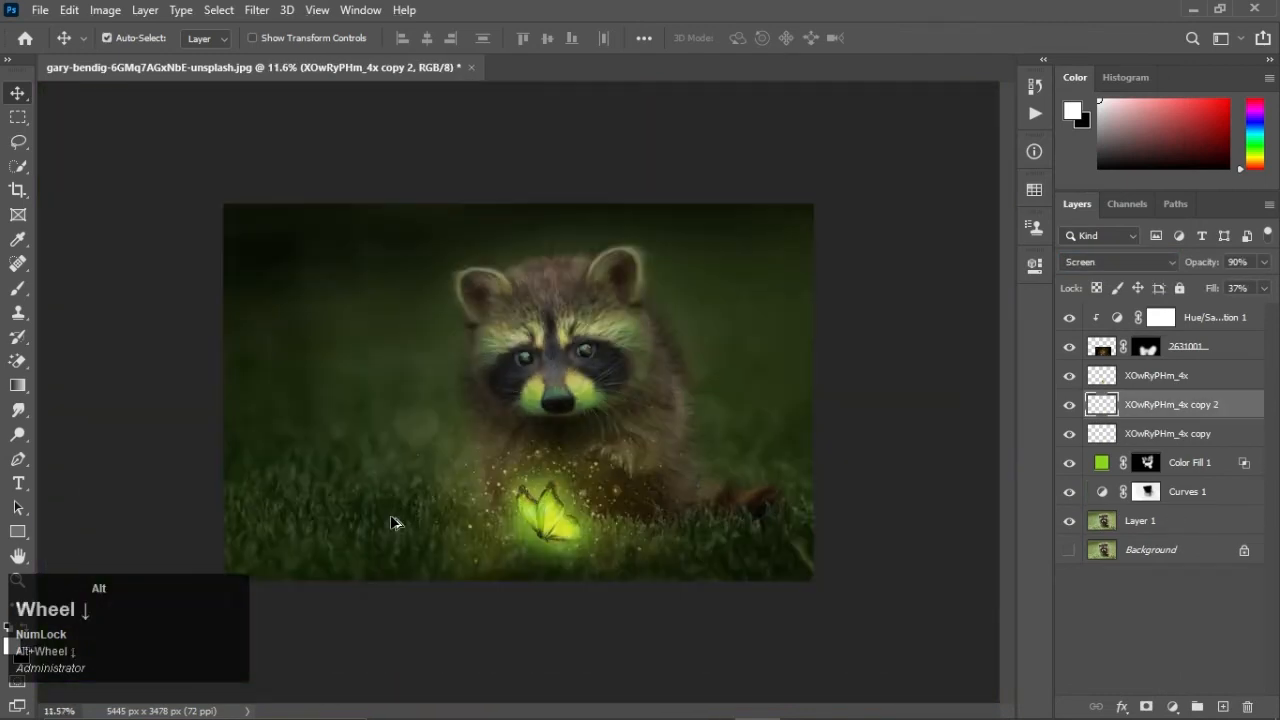
{"action": "scroll", "coordinate": [395, 523], "scroll_direction": "down", "scroll_amount": 1}
{"action": "scroll", "coordinate": [544, 310], "scroll_direction": "up", "scroll_amount": 4}
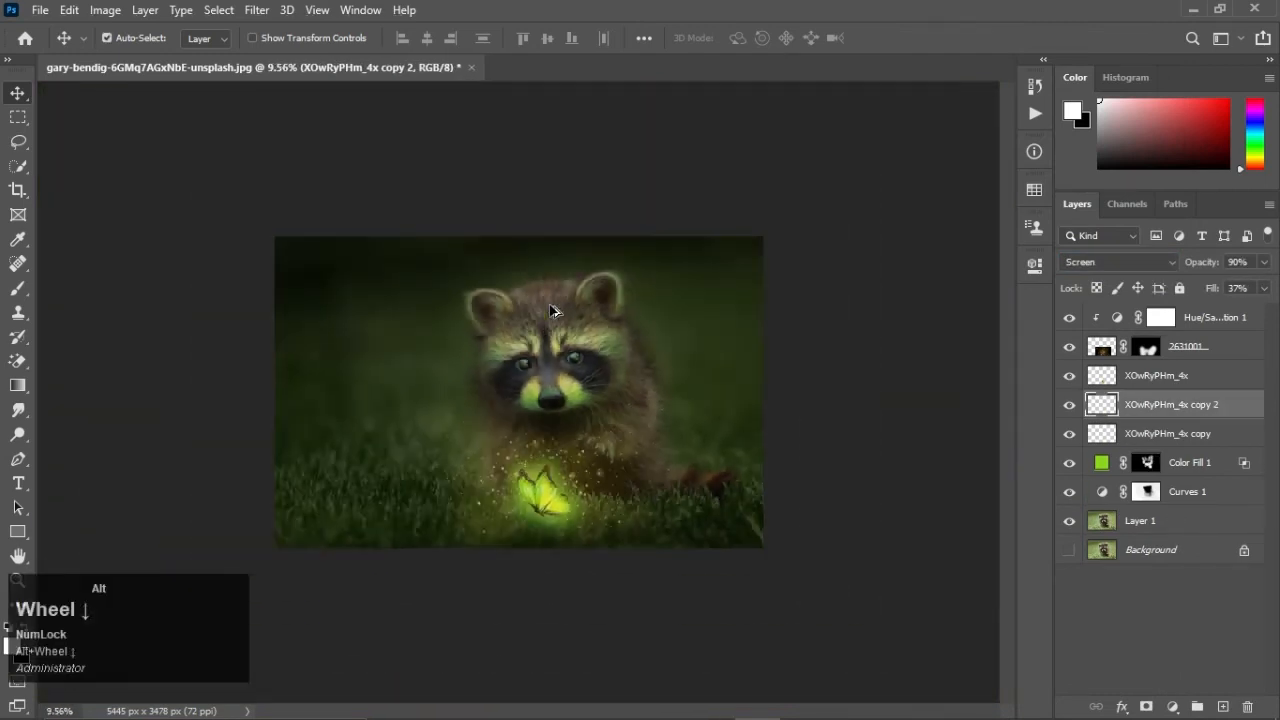
Step: Stamp all visible layers into a new merged layer above Hue/Saturation 1
{"action": "scroll", "coordinate": [578, 520], "scroll_direction": "down", "scroll_amount": 4}
{"action": "scroll", "coordinate": [511, 427], "scroll_direction": "down", "scroll_amount": 1}
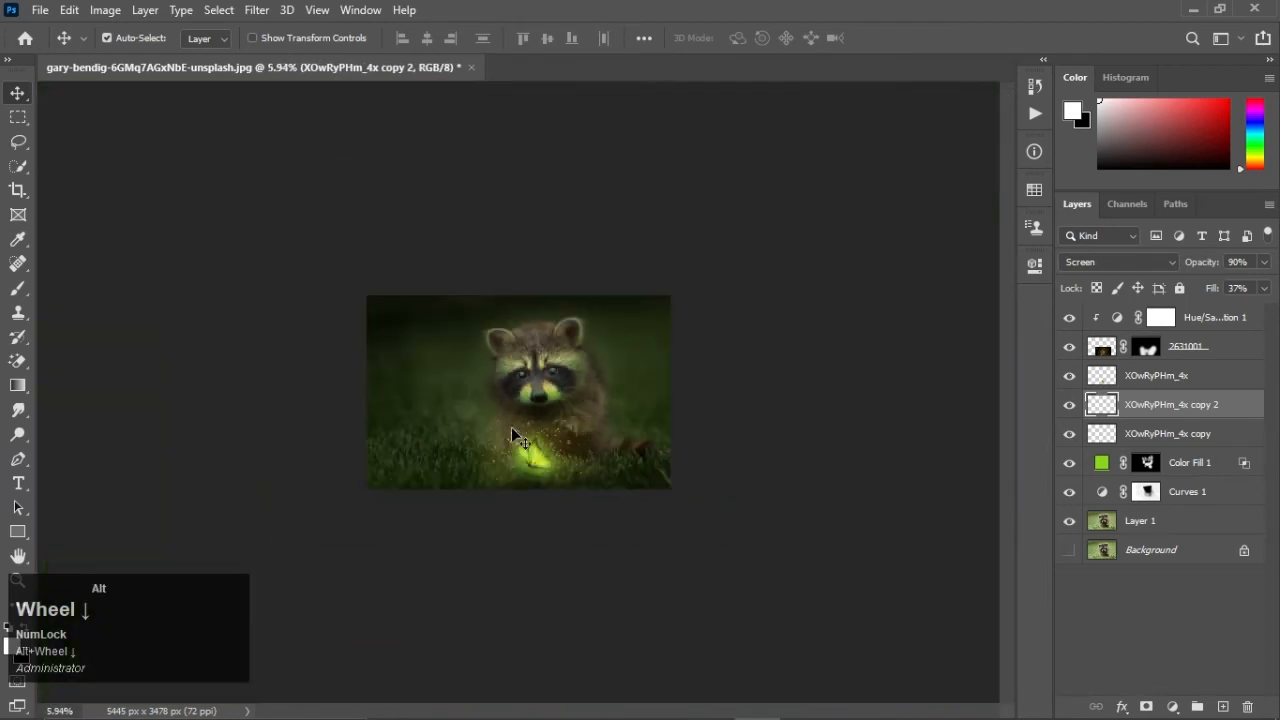
{"action": "scroll", "coordinate": [511, 427], "scroll_direction": "up", "scroll_amount": 1}
{"action": "left_click_drag", "start_coordinate": [1014, 423], "coordinate": [1018, 428]}
{"action": "scroll", "coordinate": [1225, 320], "scroll_direction": "up", "scroll_amount": 1}
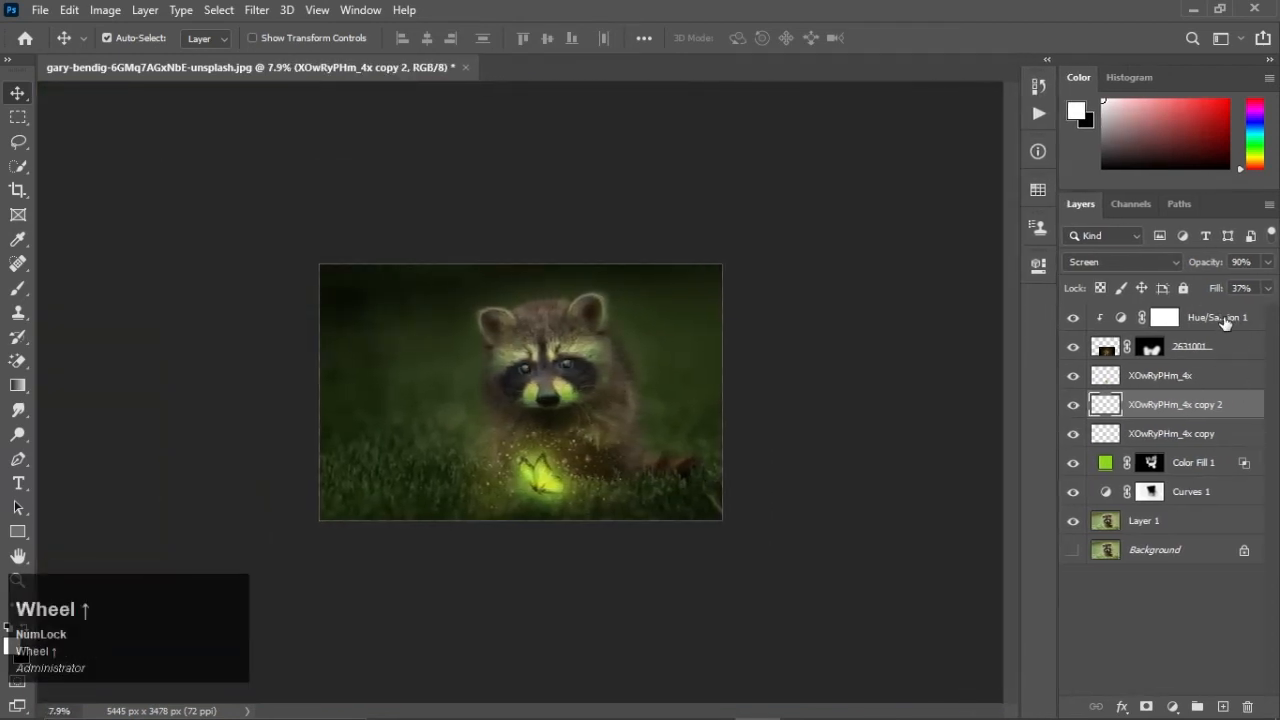
{"action": "left_click", "coordinate": [1225, 318]}
{"action": "scroll", "coordinate": [780, 385], "scroll_direction": "up", "scroll_amount": 3}
{"action": "scroll", "coordinate": [780, 385], "scroll_direction": "down", "scroll_amount": 2}
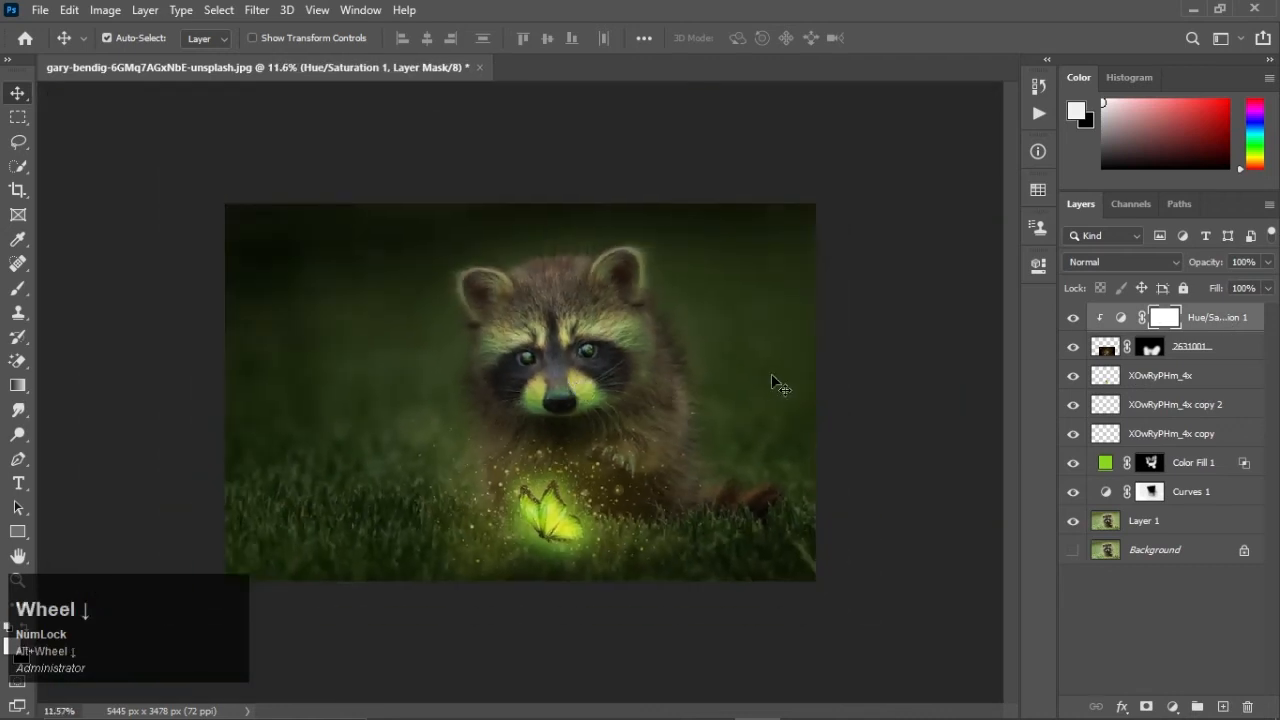
{"action": "key", "text": "ctrl+shift+alt+e"}
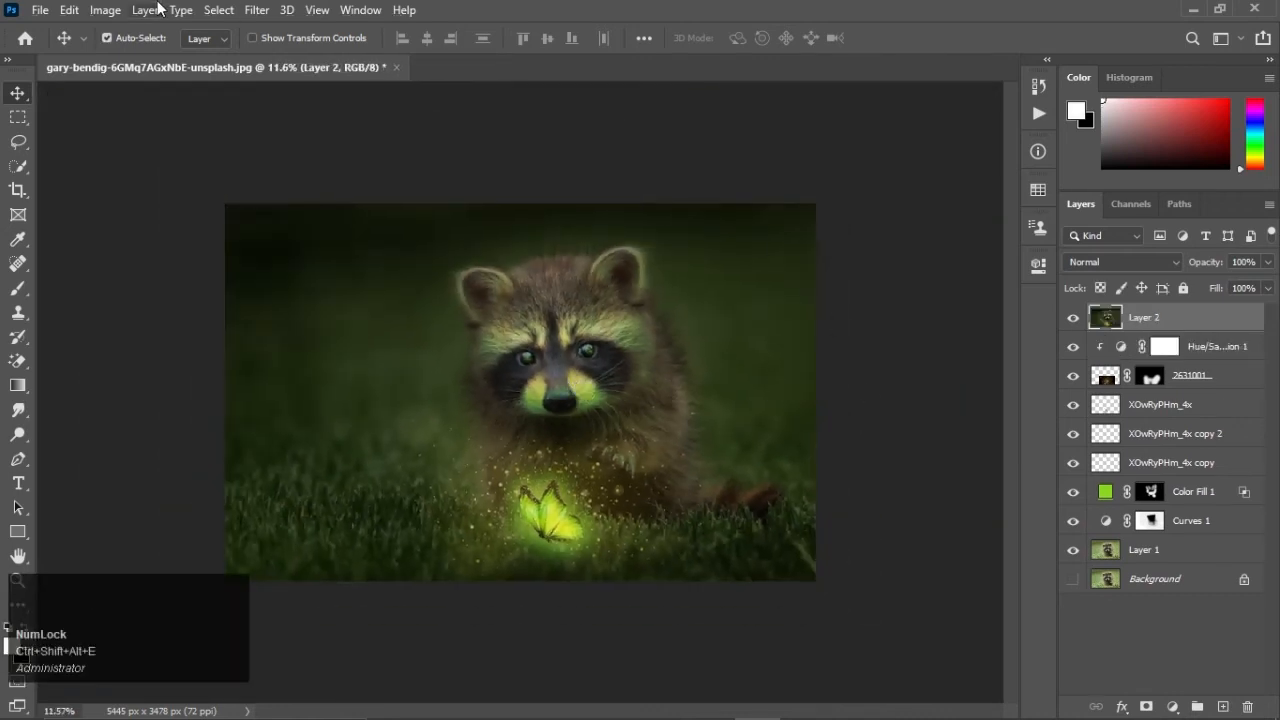
{"action": "left_click", "coordinate": [257, 10]}
{"action": "left_click", "coordinate": [307, 121]}
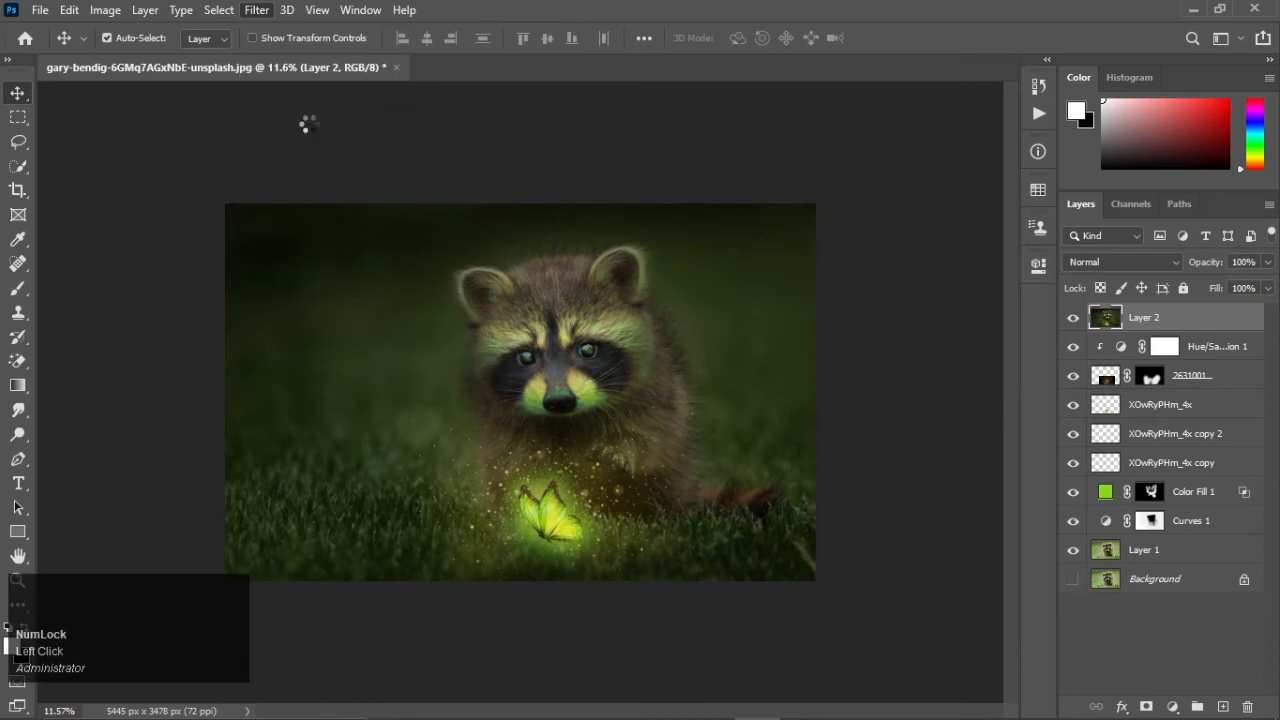
{"action": "left_click", "coordinate": [1054, 683]}
Step: Assign the working RGB profile sRGB IEC61966-2.1 to the document
{"action": "left_click", "coordinate": [69, 10]}
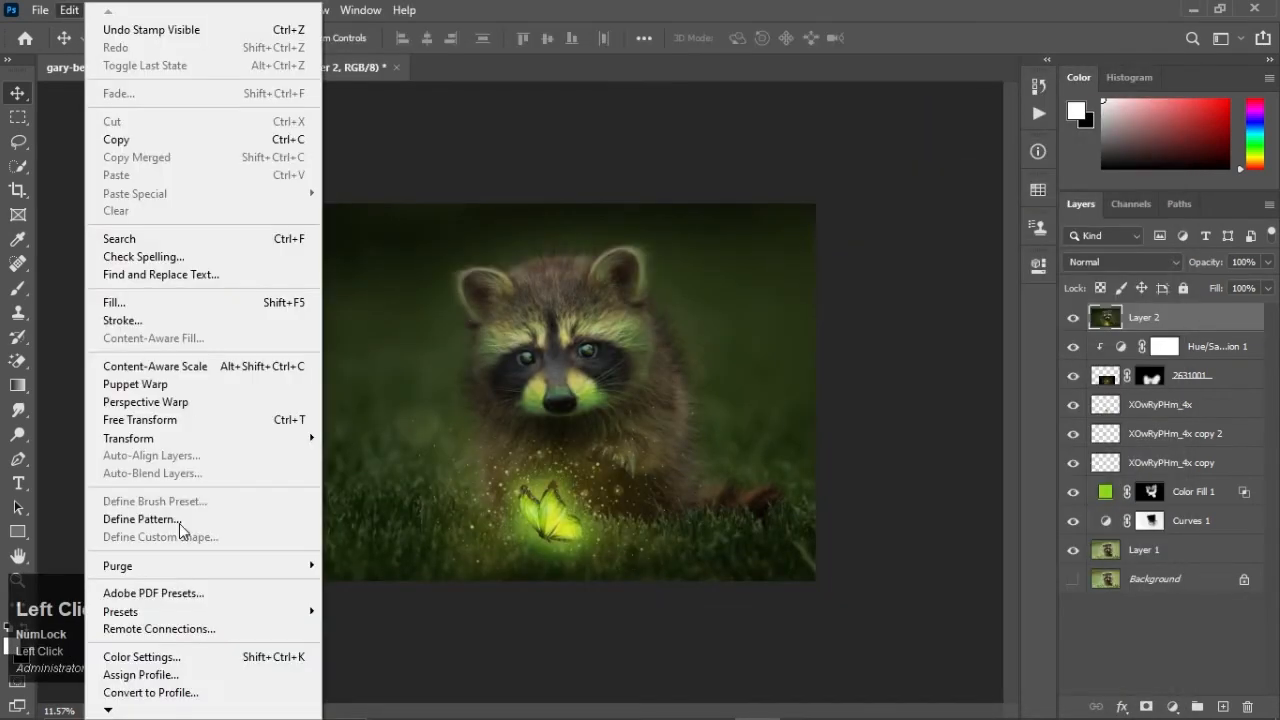
{"action": "left_click", "coordinate": [141, 674]}
{"action": "left_click", "coordinate": [580, 284]}
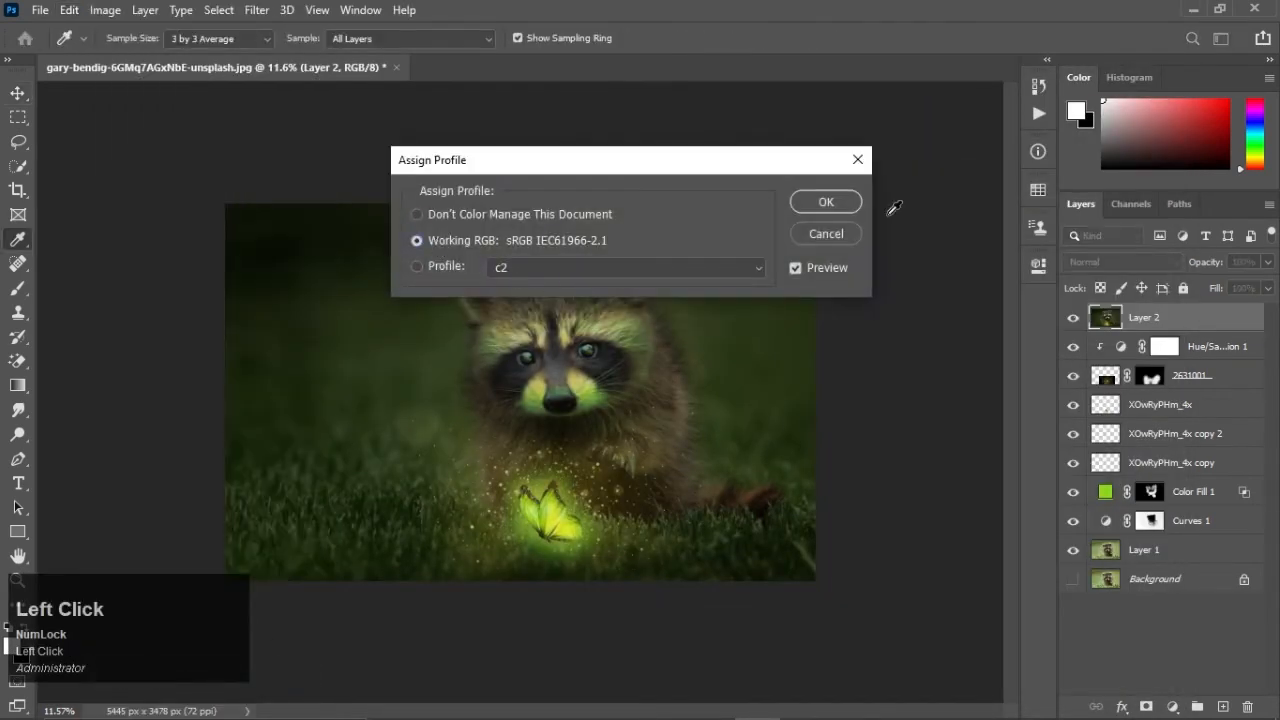
{"action": "left_click", "coordinate": [793, 196]}
{"action": "key", "text": "v"}
{"action": "left_click", "coordinate": [257, 10]}
{"action": "left_click", "coordinate": [309, 125]}
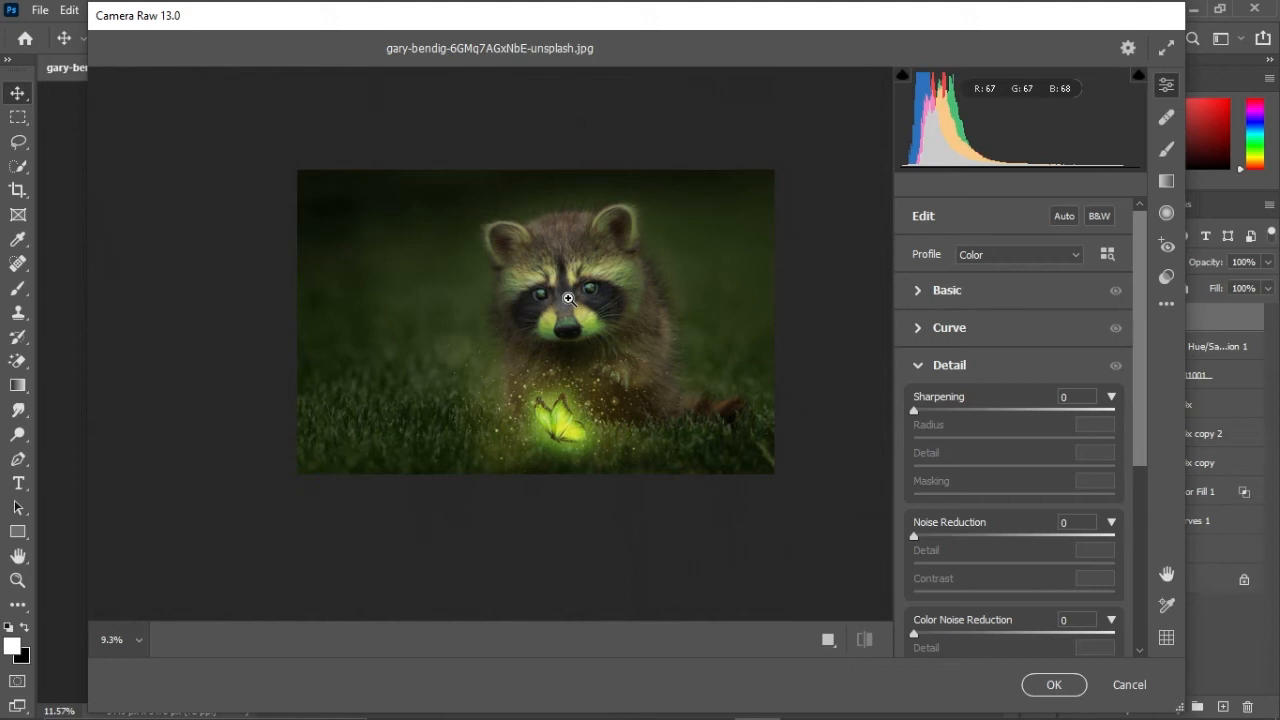
{"action": "left_click", "coordinate": [1054, 684]}
Step: Hide the stamped layer and try strengthening the green light with a reduced-opacity duplicate of Color Fill 1
{"action": "left_click", "coordinate": [1074, 317]}
{"action": "left_click", "coordinate": [1190, 491]}
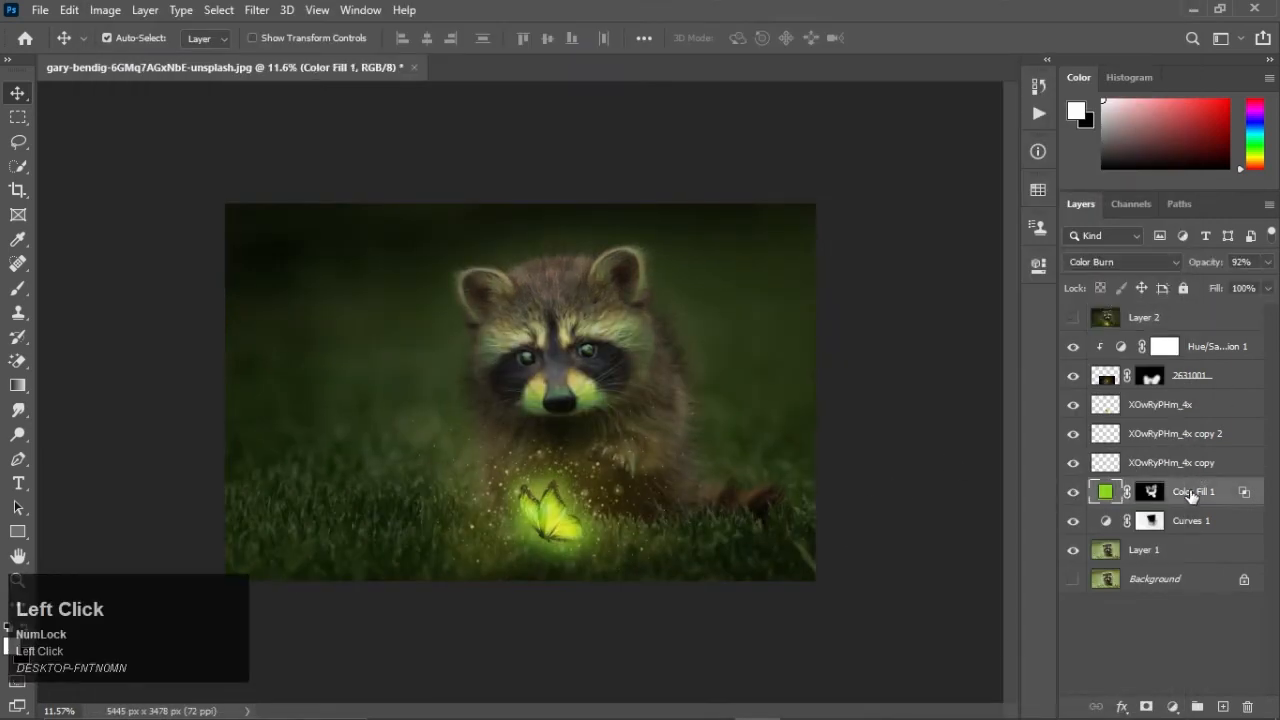
{"action": "key", "text": "ctrl+j"}
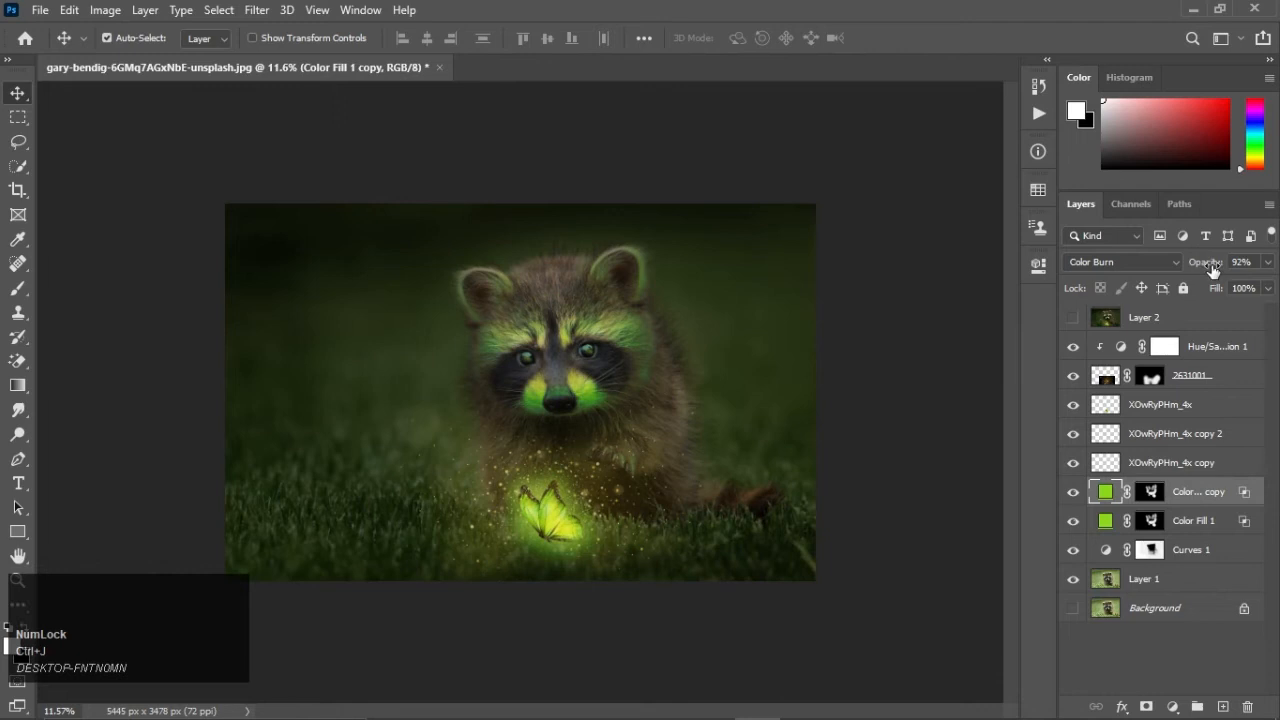
{"action": "left_click_drag", "start_coordinate": [1212, 270], "coordinate": [1138, 287]}
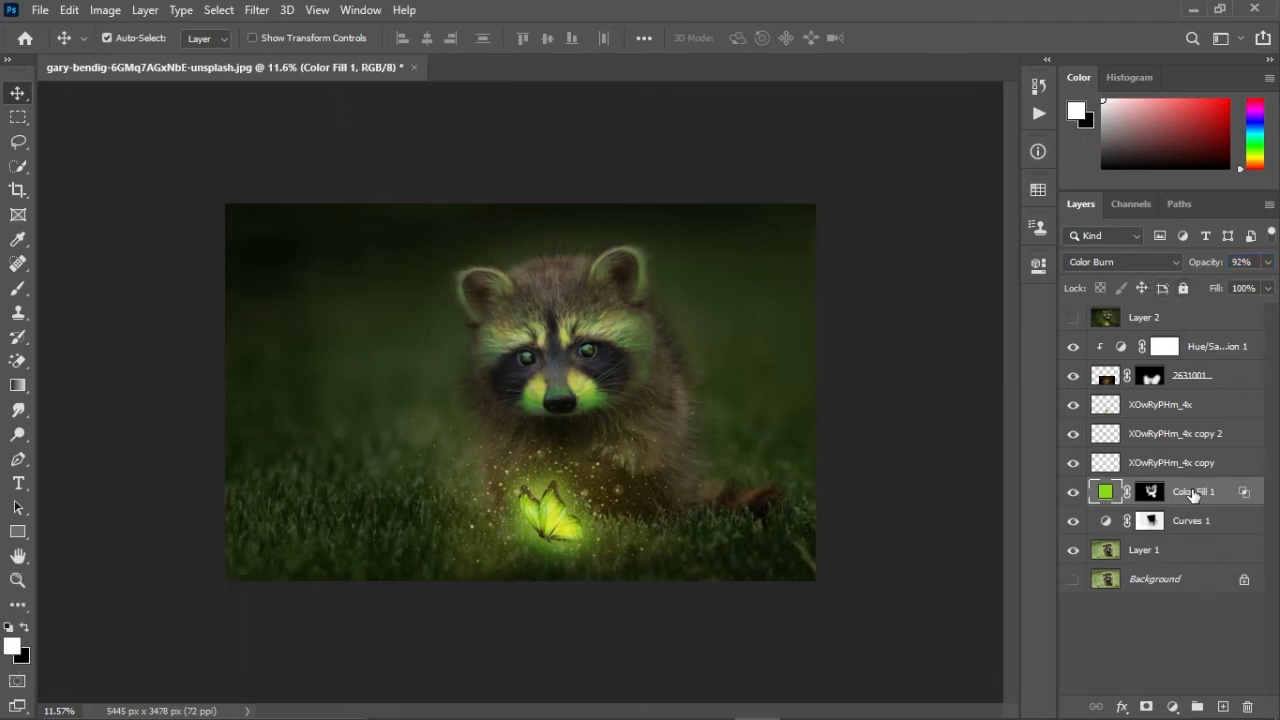
Step: Compare the fur with and without Color Fill 1, and set that layer's opacity to 90%
{"action": "left_click", "coordinate": [1073, 495]}
{"action": "left_click", "coordinate": [1073, 495]}
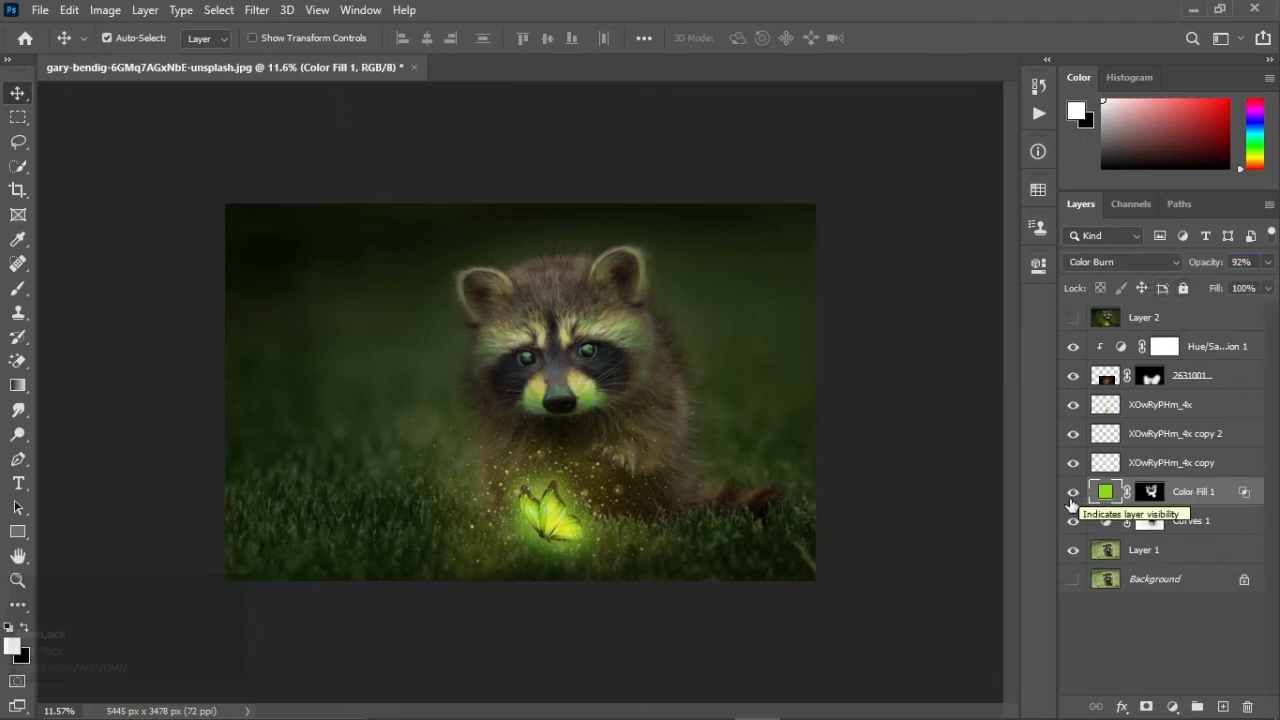
{"action": "left_click_drag", "start_coordinate": [1198, 264], "coordinate": [1192, 272]}
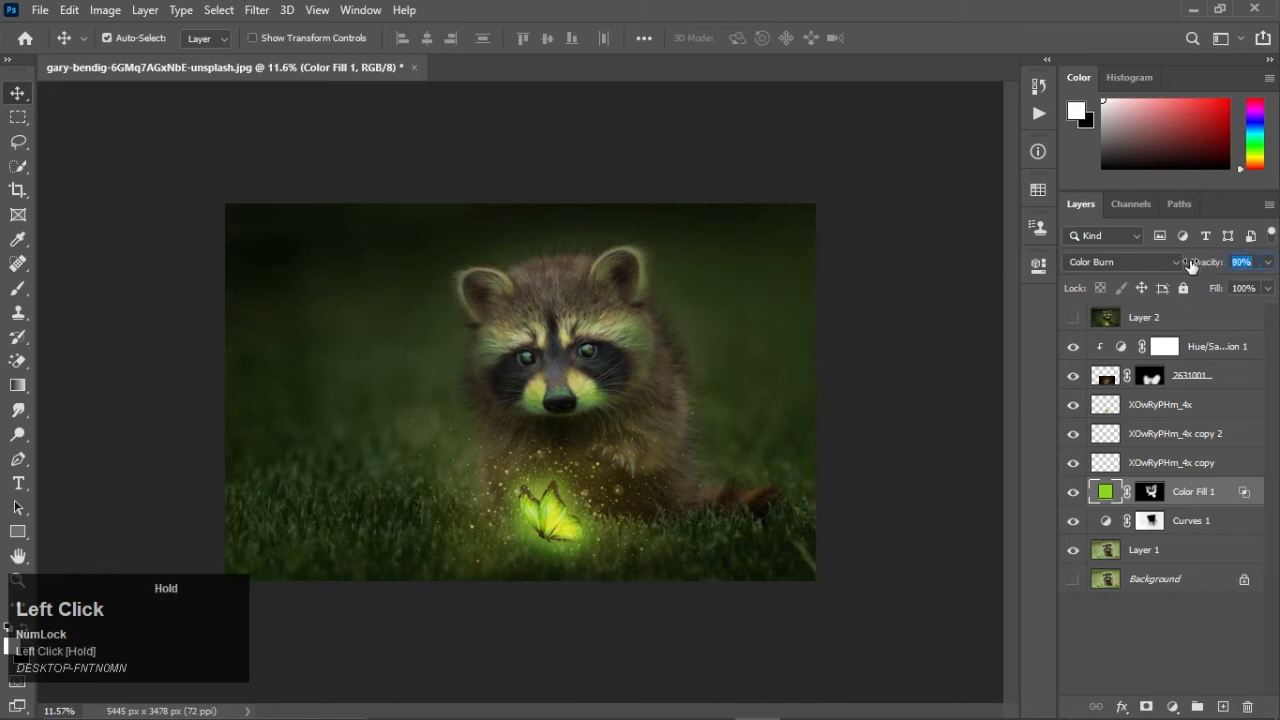
Step: Review the blending options of the Color Fill 1 layer and close them without changes
{"action": "double_click", "coordinate": [1202, 493]}
{"action": "double_click", "coordinate": [1243, 499]}
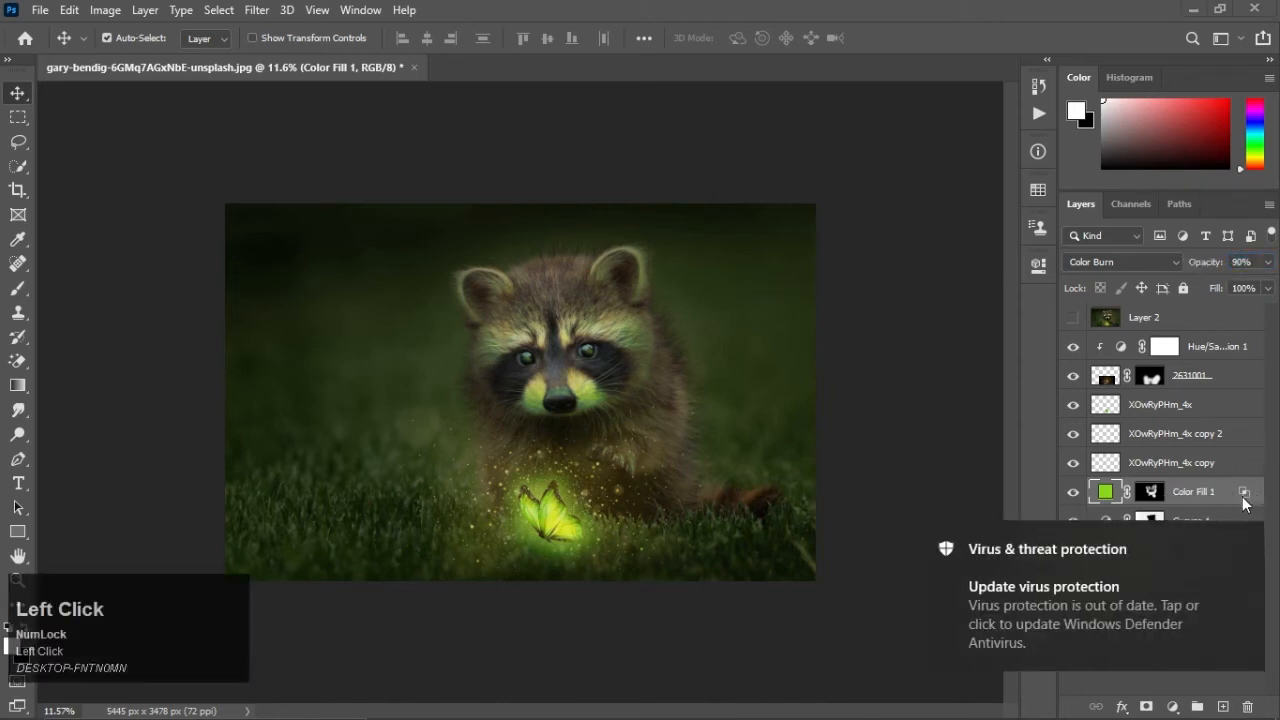
{"action": "double_click", "coordinate": [1240, 494]}
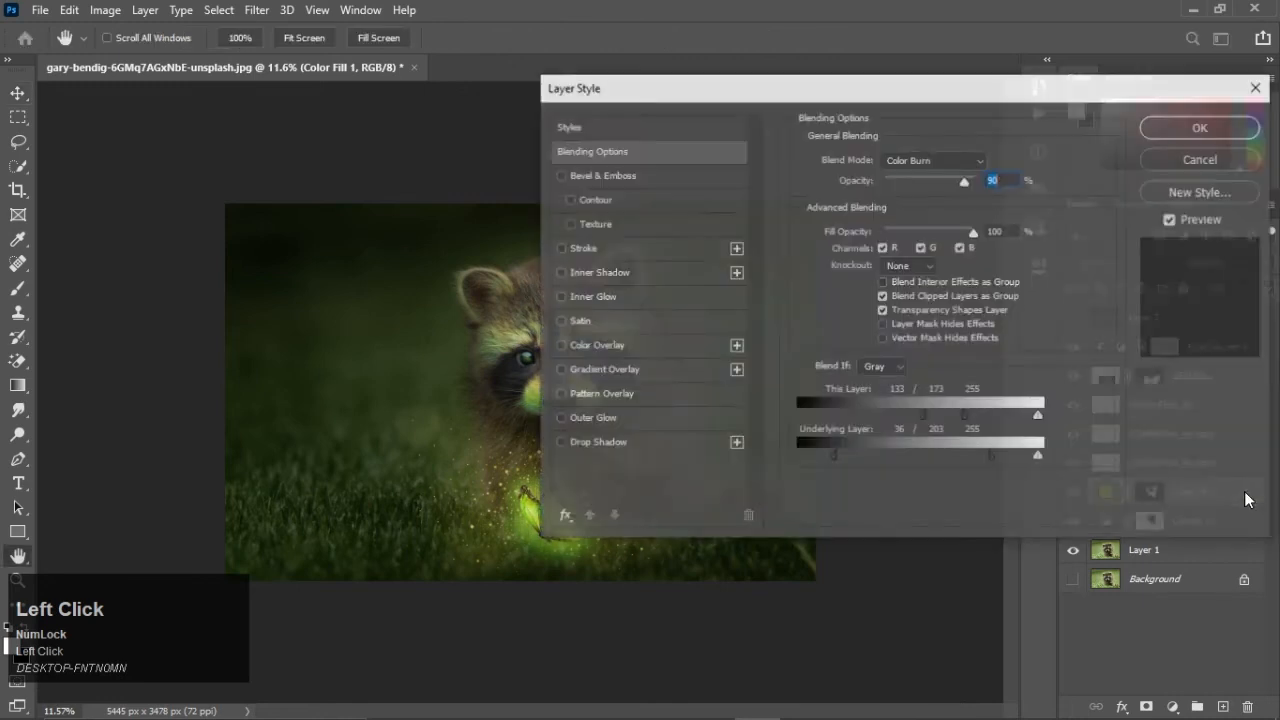
{"action": "left_click", "coordinate": [1198, 162]}
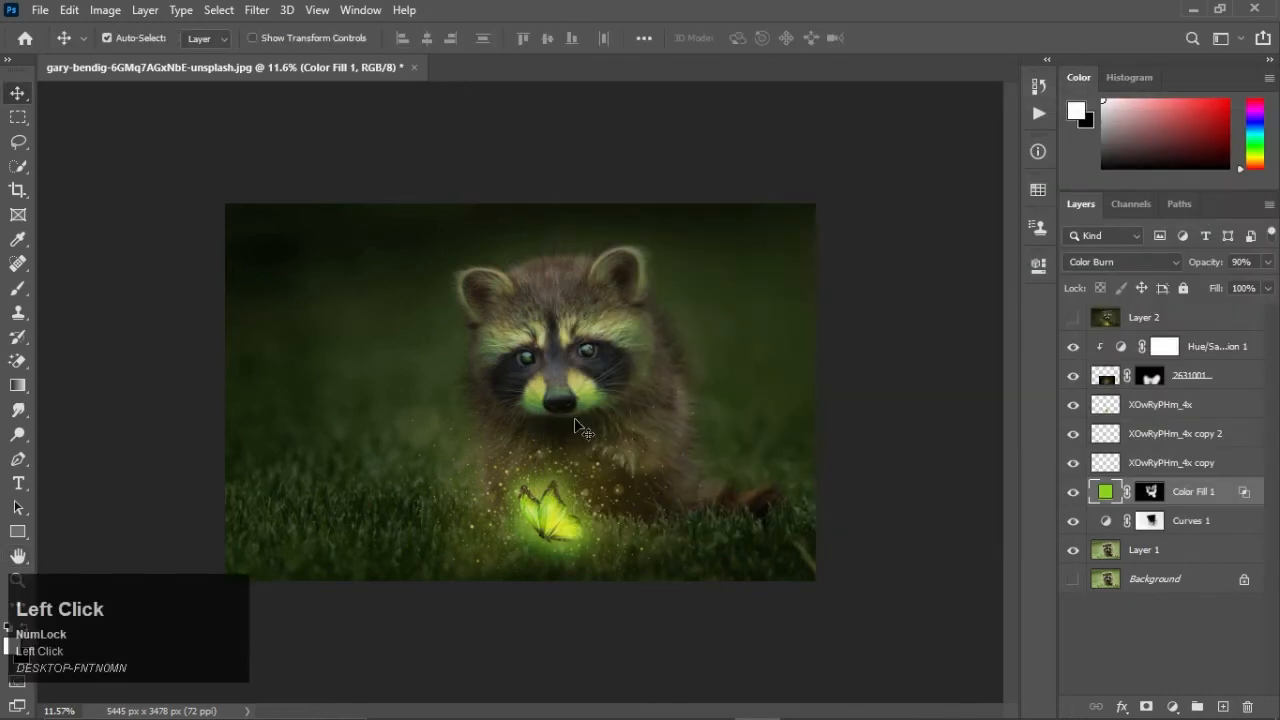
Step: Show the stamped Layer 2 again and open it in the Camera Raw filter
{"action": "scroll", "coordinate": [560, 400], "scroll_direction": "down", "scroll_amount": 2}
{"action": "scroll", "coordinate": [560, 400], "scroll_direction": "up", "scroll_amount": 3}
{"action": "left_click", "coordinate": [1078, 320]}
{"action": "left_click", "coordinate": [1073, 317]}
{"action": "left_click", "coordinate": [256, 10]}
{"action": "left_click", "coordinate": [358, 160]}
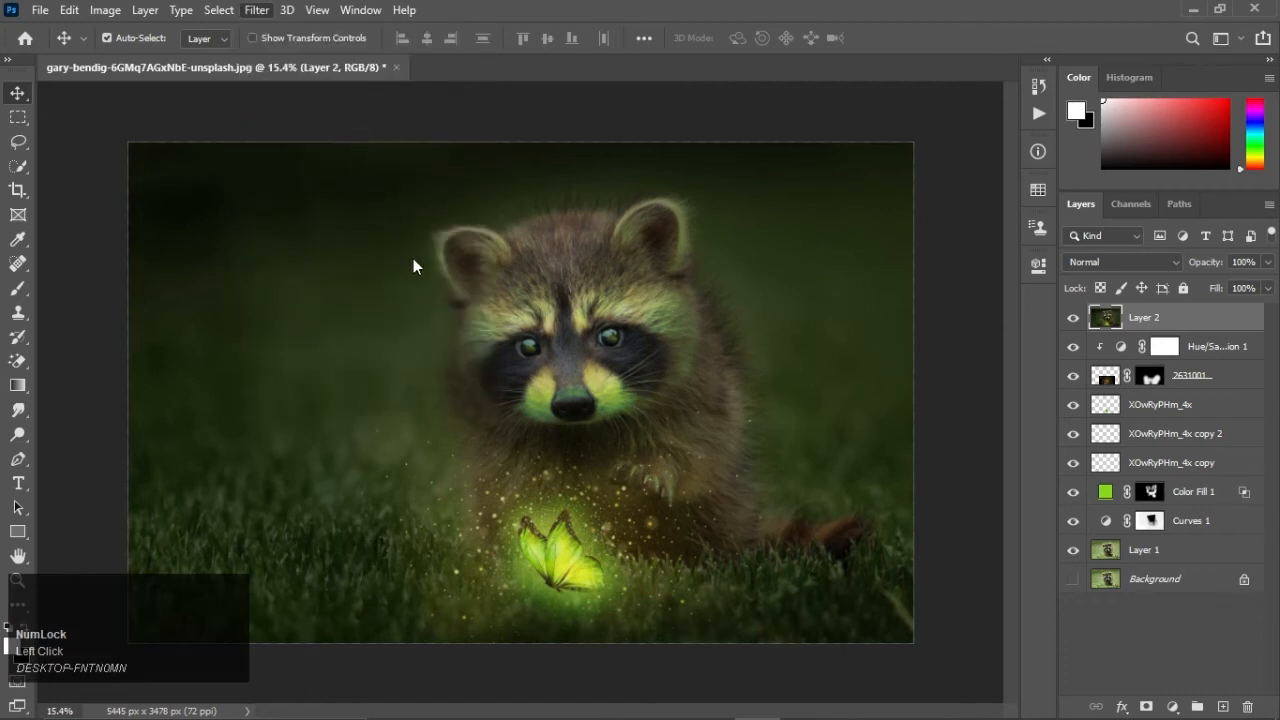
Step: Set the Camera Raw contrast to +2, highlights +25, shadows -50, whites -100, blacks -18 and clarity +17
{"action": "left_click_drag", "start_coordinate": [992, 446], "coordinate": [937, 472]}
{"action": "left_click_drag", "start_coordinate": [1013, 503], "coordinate": [797, 483]}
{"action": "mouse_move", "coordinate": [1013, 418]}
{"action": "left_mouse_down"}
{"action": "mouse_move", "coordinate": [1062, 427]}
{"action": "mouse_move", "coordinate": [1010, 402]}
{"action": "mouse_move", "coordinate": [1043, 402]}
{"action": "mouse_move", "coordinate": [1022, 414]}
{"action": "left_mouse_up"}
{"action": "left_click_drag", "start_coordinate": [517, 351], "coordinate": [451, 368]}
{"action": "left_click_drag", "start_coordinate": [940, 456], "coordinate": [953, 458]}
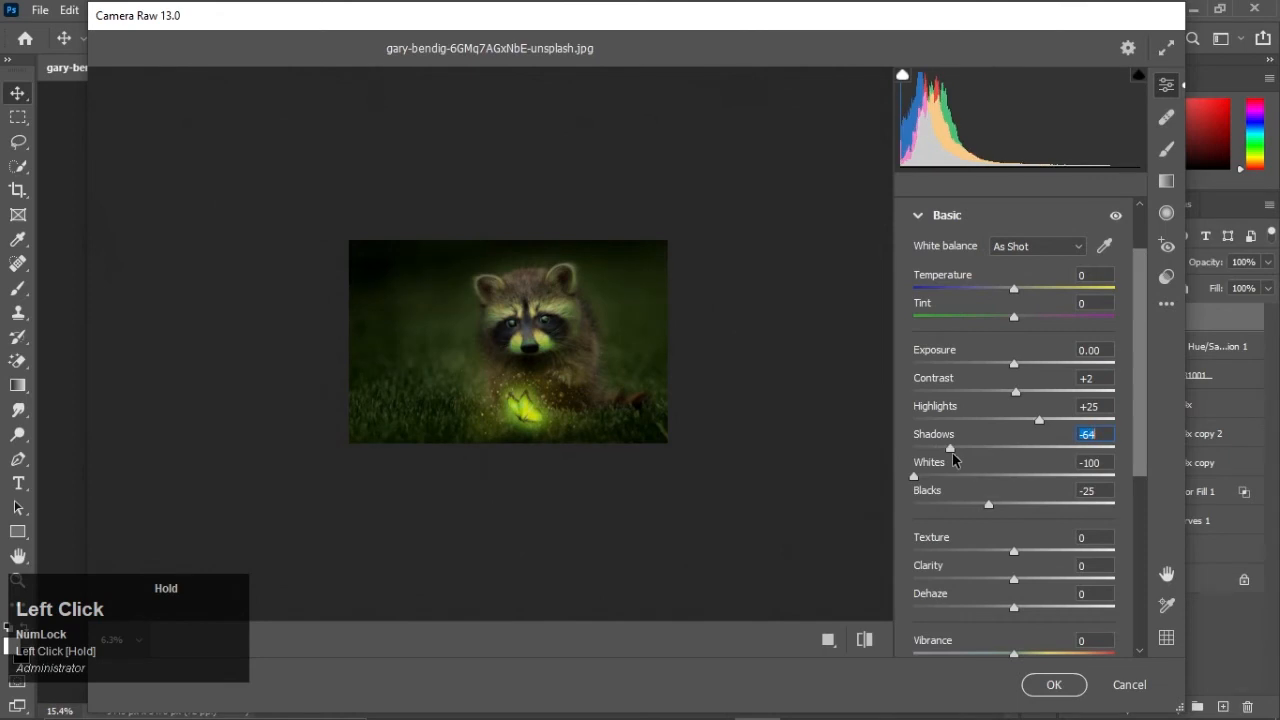
{"action": "left_click_drag", "start_coordinate": [989, 505], "coordinate": [1040, 520]}
{"action": "scroll", "coordinate": [1030, 455], "scroll_direction": "down", "scroll_amount": 1}
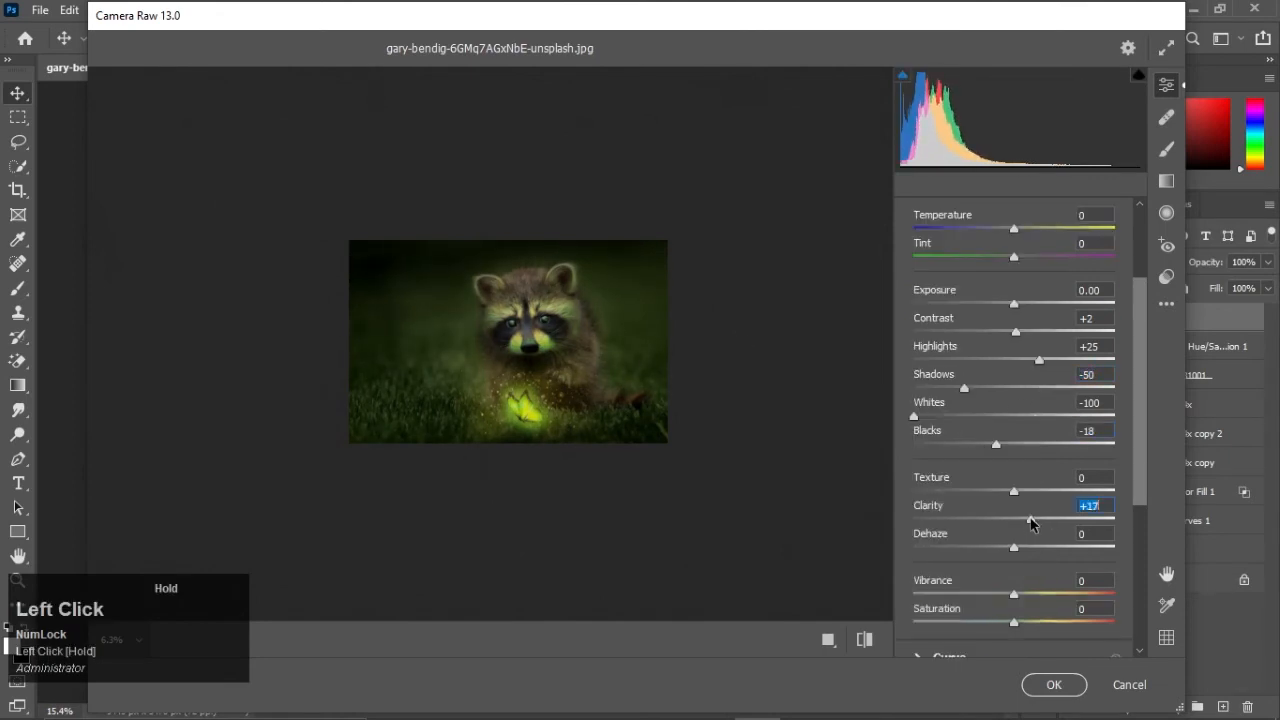
Step: Add an inverted elliptical Radial Filter around the raccoon and butterfly with a feather of 24
{"action": "scroll", "coordinate": [990, 500], "scroll_direction": "down", "scroll_amount": 1}
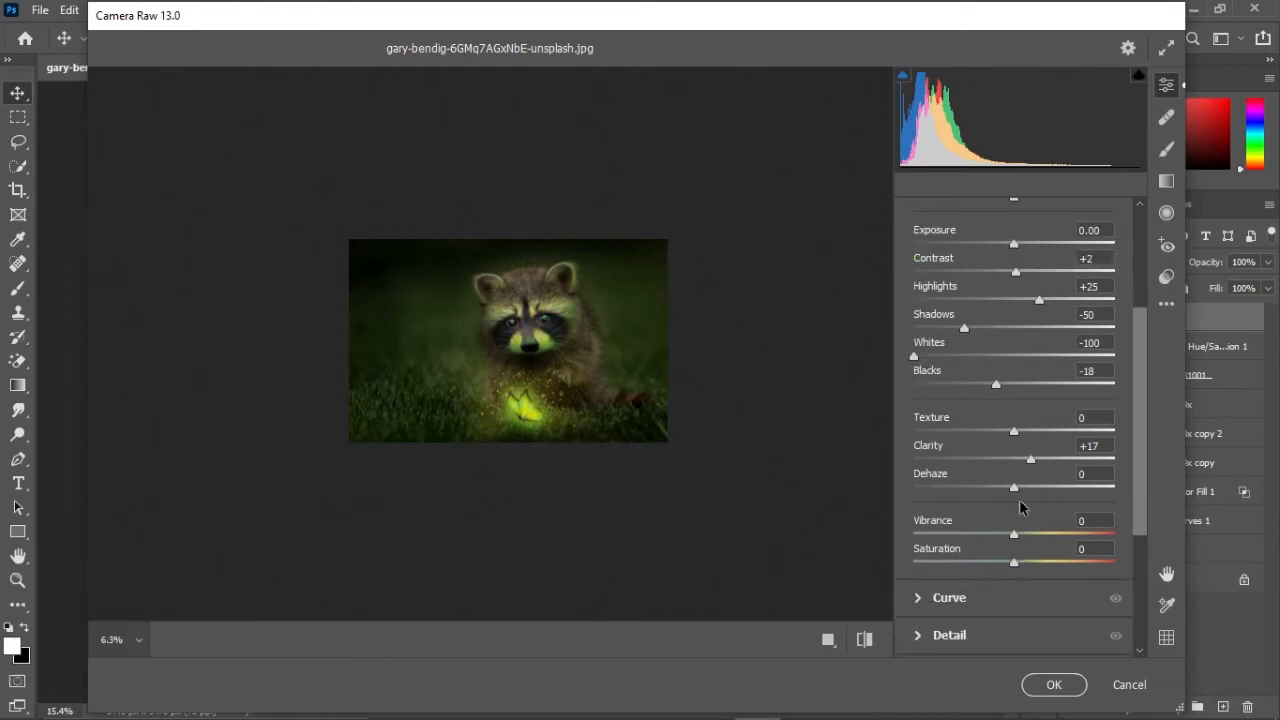
{"action": "scroll", "coordinate": [985, 495], "scroll_direction": "down", "scroll_amount": 1}
{"action": "scroll", "coordinate": [938, 540], "scroll_direction": "down", "scroll_amount": 1}
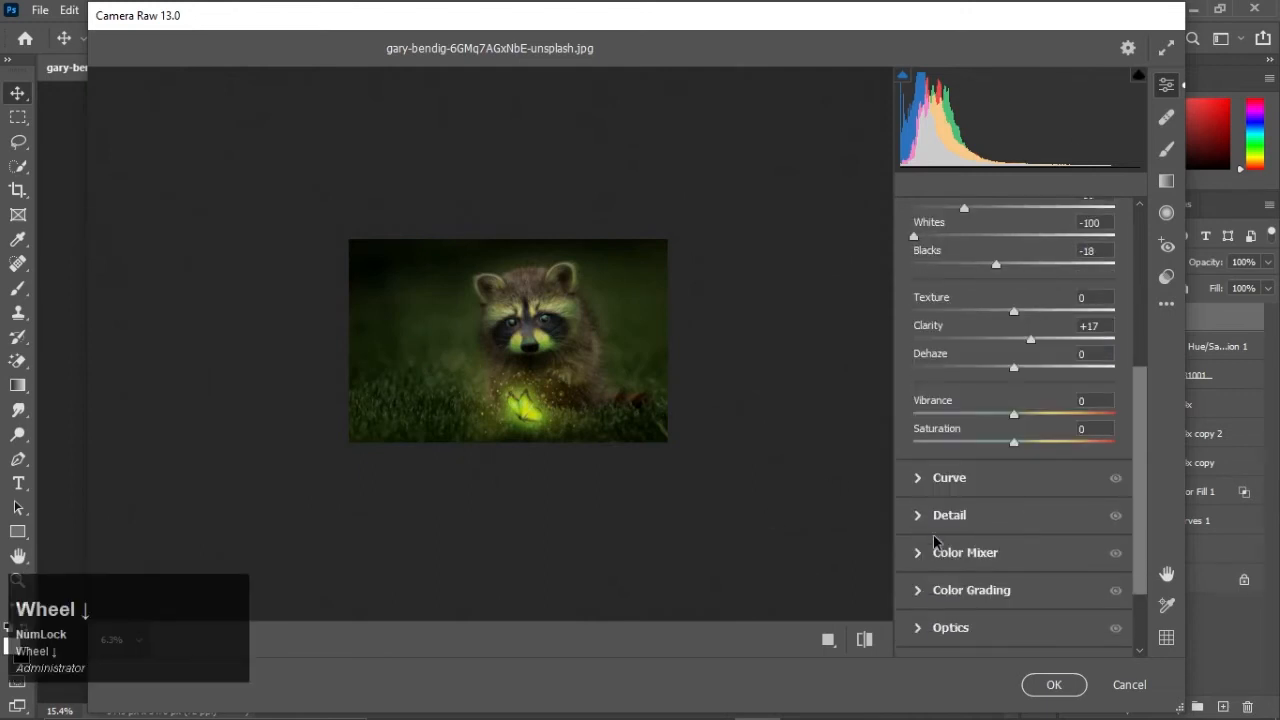
{"action": "left_click", "coordinate": [1166, 212]}
{"action": "left_click_drag", "start_coordinate": [497, 314], "coordinate": [520, 374]}
{"action": "left_click_drag", "start_coordinate": [961, 289], "coordinate": [987, 289]}
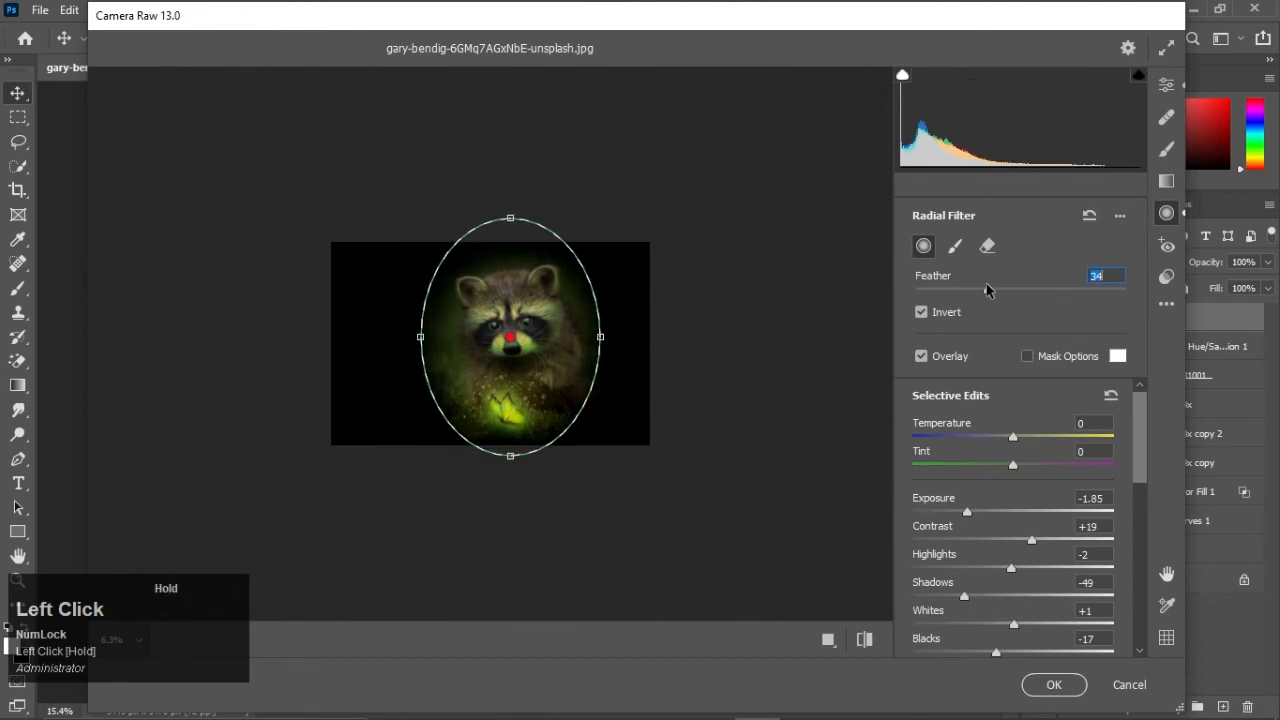
Step: Raise the Radial Filter's exposure, and set its blacks to +6 and whites to -100
{"action": "scroll", "coordinate": [1023, 537], "scroll_direction": "down", "scroll_amount": 2}
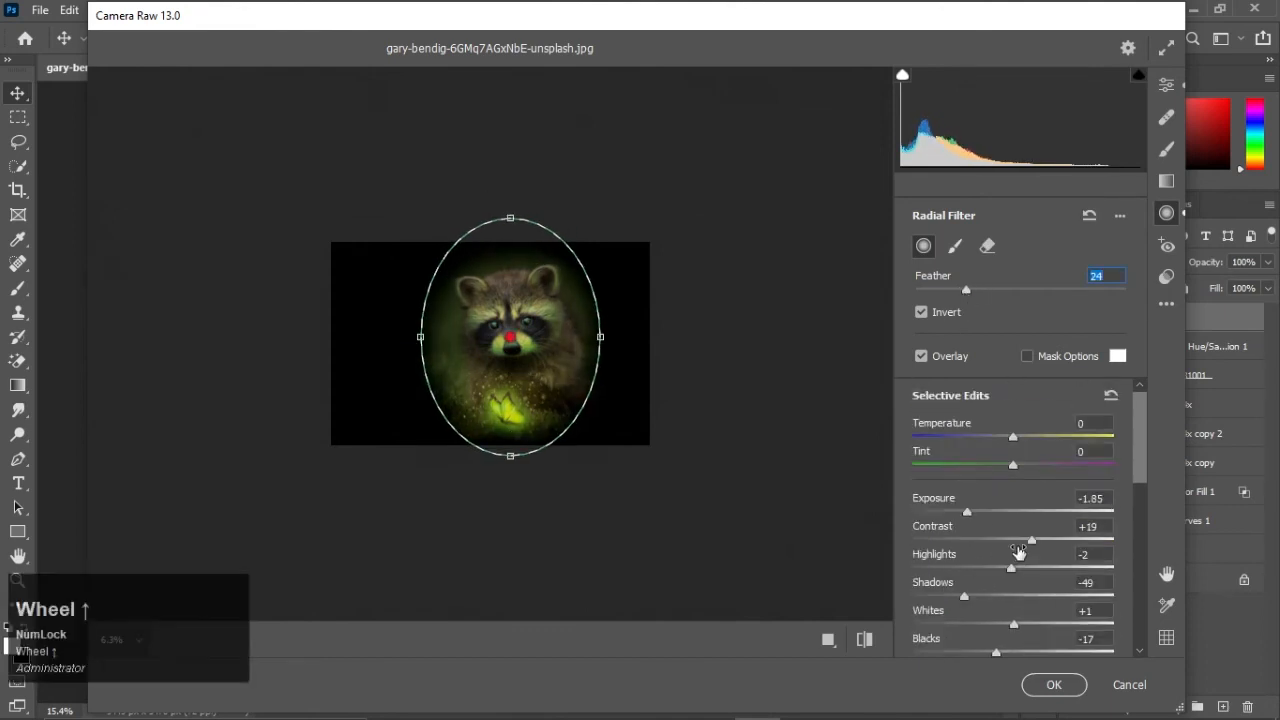
{"action": "left_click_drag", "start_coordinate": [965, 397], "coordinate": [1005, 418]}
{"action": "mouse_move", "coordinate": [996, 535]}
{"action": "left_mouse_down"}
{"action": "mouse_move", "coordinate": [1034, 533]}
{"action": "mouse_move", "coordinate": [1012, 540]}
{"action": "left_mouse_up"}
{"action": "left_click_drag", "start_coordinate": [1003, 497], "coordinate": [912, 502]}
Step: Nudge the filter ellipse down over the raccoon, and set its contrast to +14, highlights -53 and shadows +21
{"action": "left_click_drag", "start_coordinate": [420, 342], "coordinate": [428, 341]}
{"action": "left_click_drag", "start_coordinate": [577, 457], "coordinate": [586, 451]}
{"action": "left_click_drag", "start_coordinate": [499, 357], "coordinate": [509, 371]}
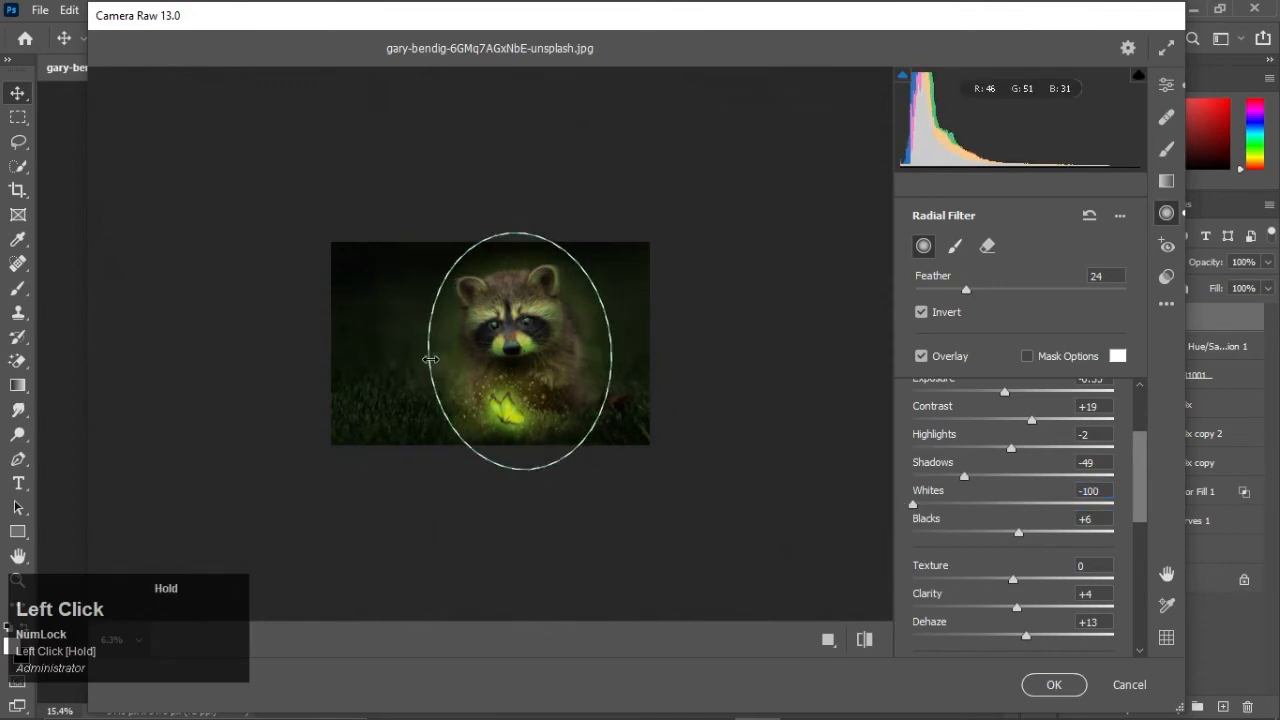
{"action": "left_click_drag", "start_coordinate": [1033, 419], "coordinate": [1032, 481]}
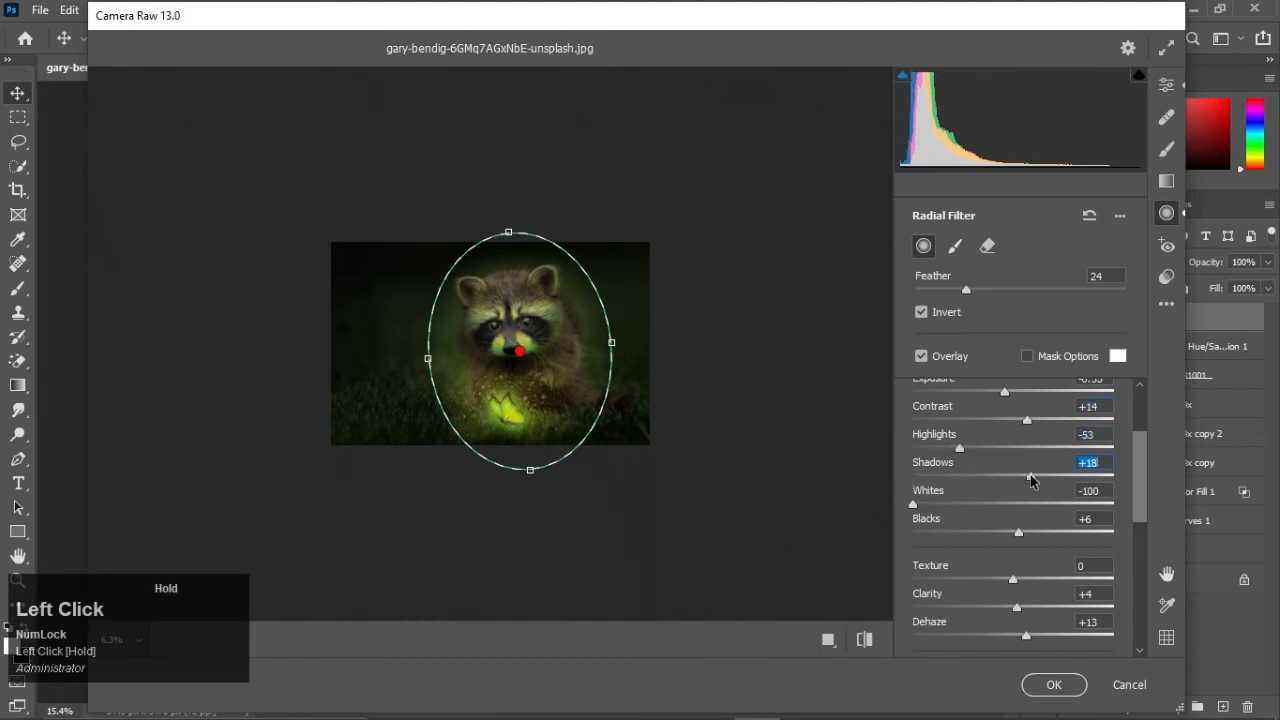
Step: Shrink the filter ellipse more tightly around the raccoon and set its exposure to -0.60
{"action": "left_click_drag", "start_coordinate": [508, 236], "coordinate": [512, 262]}
{"action": "left_click_drag", "start_coordinate": [520, 351], "coordinate": [526, 352]}
{"action": "left_click_drag", "start_coordinate": [433, 360], "coordinate": [442, 359]}
{"action": "scroll", "coordinate": [1000, 450], "scroll_direction": "up", "scroll_amount": 1}
{"action": "left_click_drag", "start_coordinate": [1004, 450], "coordinate": [999, 457]}
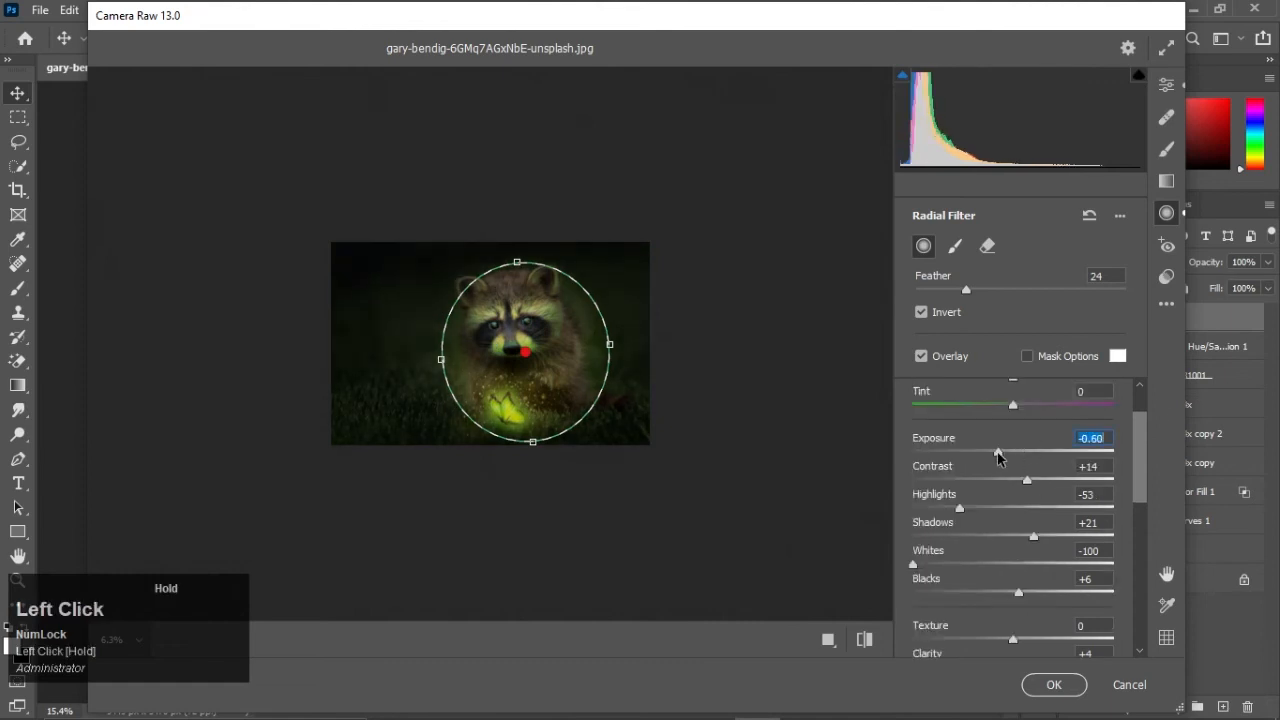
Step: Reshape the filter ellipse into a taller, narrower oval centred on the raccoon's chest
{"action": "left_click_drag", "start_coordinate": [532, 443], "coordinate": [531, 452]}
{"action": "left_click_drag", "start_coordinate": [510, 395], "coordinate": [503, 417]}
{"action": "left_click_drag", "start_coordinate": [434, 381], "coordinate": [442, 381]}
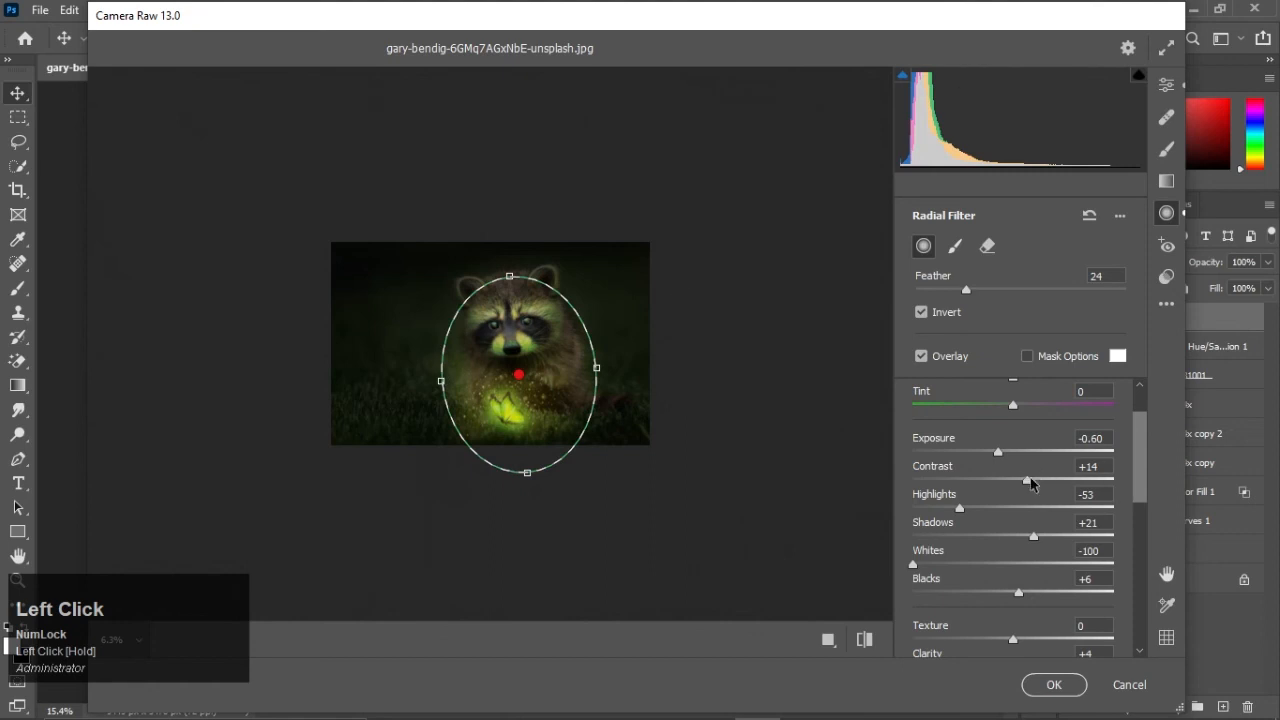
Step: Set the Radial Filter's blacks to +8, shadows to -21 and exposure to -0.95
{"action": "scroll", "coordinate": [1020, 532], "scroll_direction": "down", "scroll_amount": 1}
{"action": "left_click_drag", "start_coordinate": [1019, 530], "coordinate": [1020, 526]}
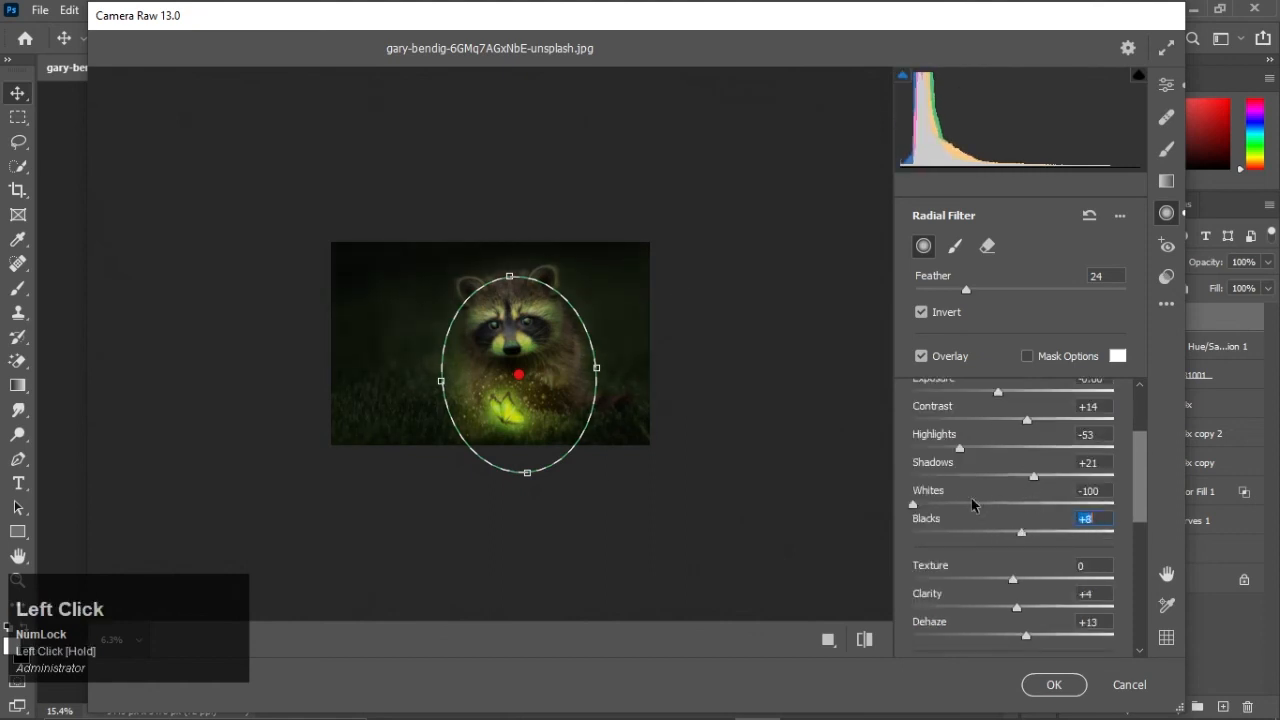
{"action": "left_click_drag", "start_coordinate": [1033, 480], "coordinate": [974, 484]}
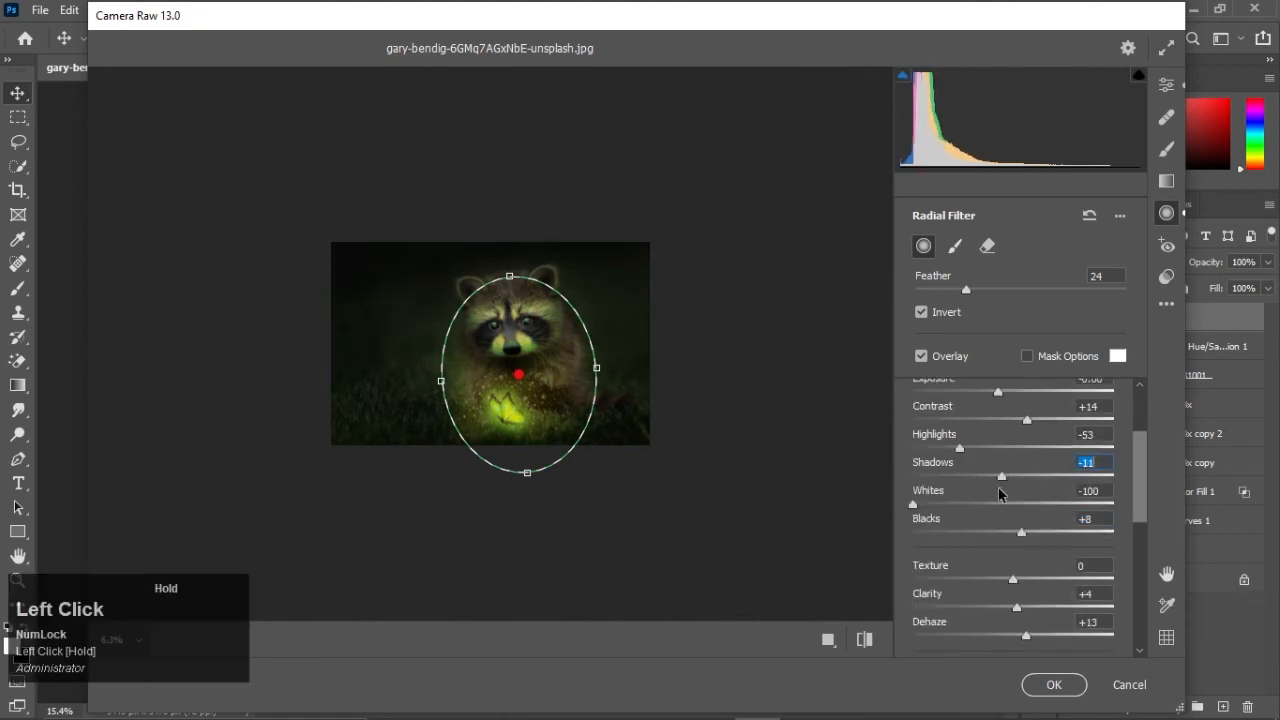
{"action": "scroll", "coordinate": [1012, 470], "scroll_direction": "up", "scroll_amount": 1}
{"action": "left_click_drag", "start_coordinate": [997, 513], "coordinate": [988, 516]}
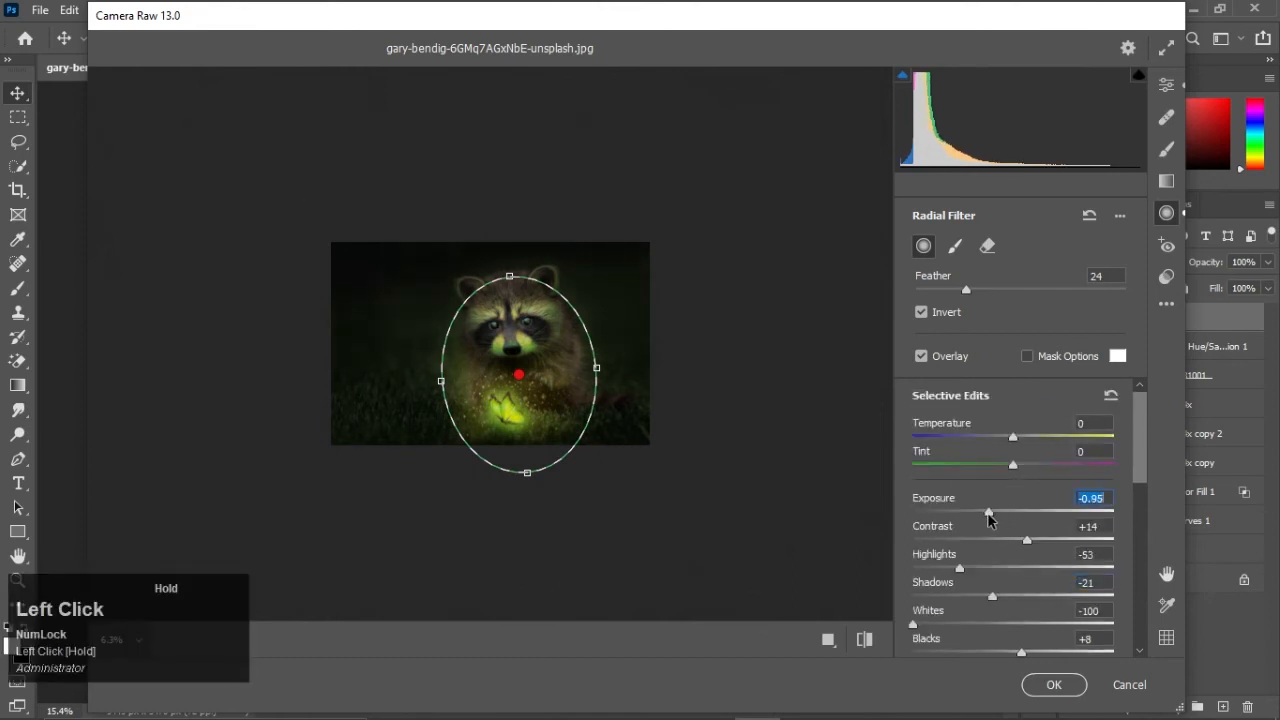
Step: Return to the global edits and set the hue of the yellows to +29 in the Color Mixer
{"action": "left_click", "coordinate": [1166, 86]}
{"action": "scroll", "coordinate": [500, 407], "scroll_direction": "up", "scroll_amount": 1}
{"action": "left_click_drag", "start_coordinate": [502, 408], "coordinate": [519, 438]}
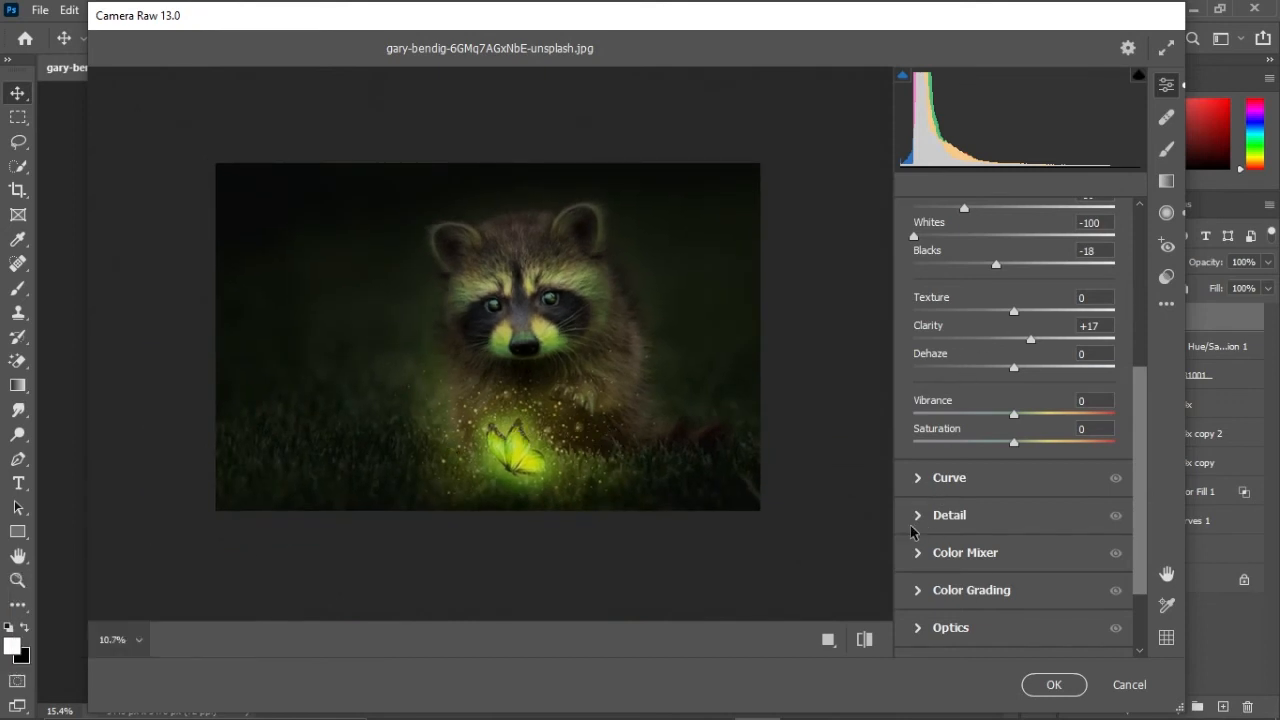
{"action": "scroll", "coordinate": [912, 525], "scroll_direction": "down", "scroll_amount": 2}
{"action": "scroll", "coordinate": [912, 510], "scroll_direction": "up", "scroll_amount": 3}
{"action": "scroll", "coordinate": [910, 505], "scroll_direction": "down", "scroll_amount": 3}
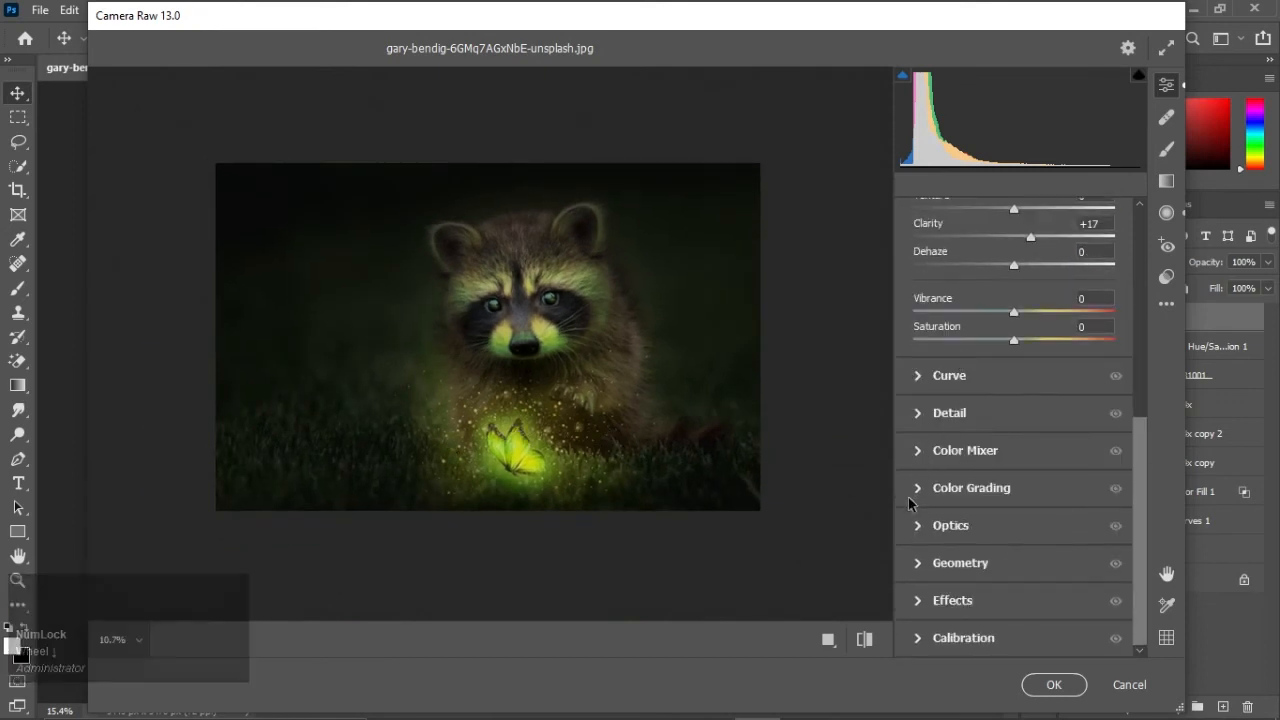
{"action": "left_click", "coordinate": [920, 450]}
{"action": "left_click", "coordinate": [999, 462]}
{"action": "left_click_drag", "start_coordinate": [1014, 506], "coordinate": [1043, 510]}
{"action": "left_click", "coordinate": [973, 461]}
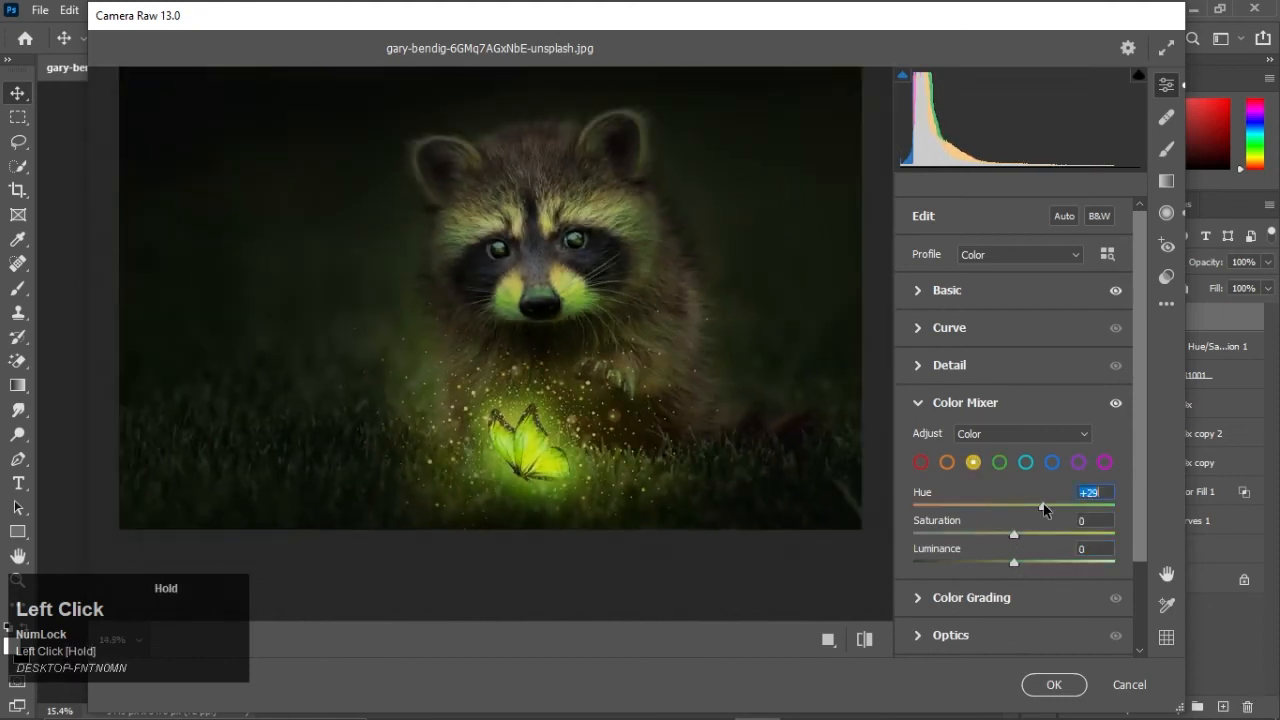
Step: Lower the saturation of the oranges and set the saturation of the aquas and blues to -100
{"action": "left_click", "coordinate": [947, 462]}
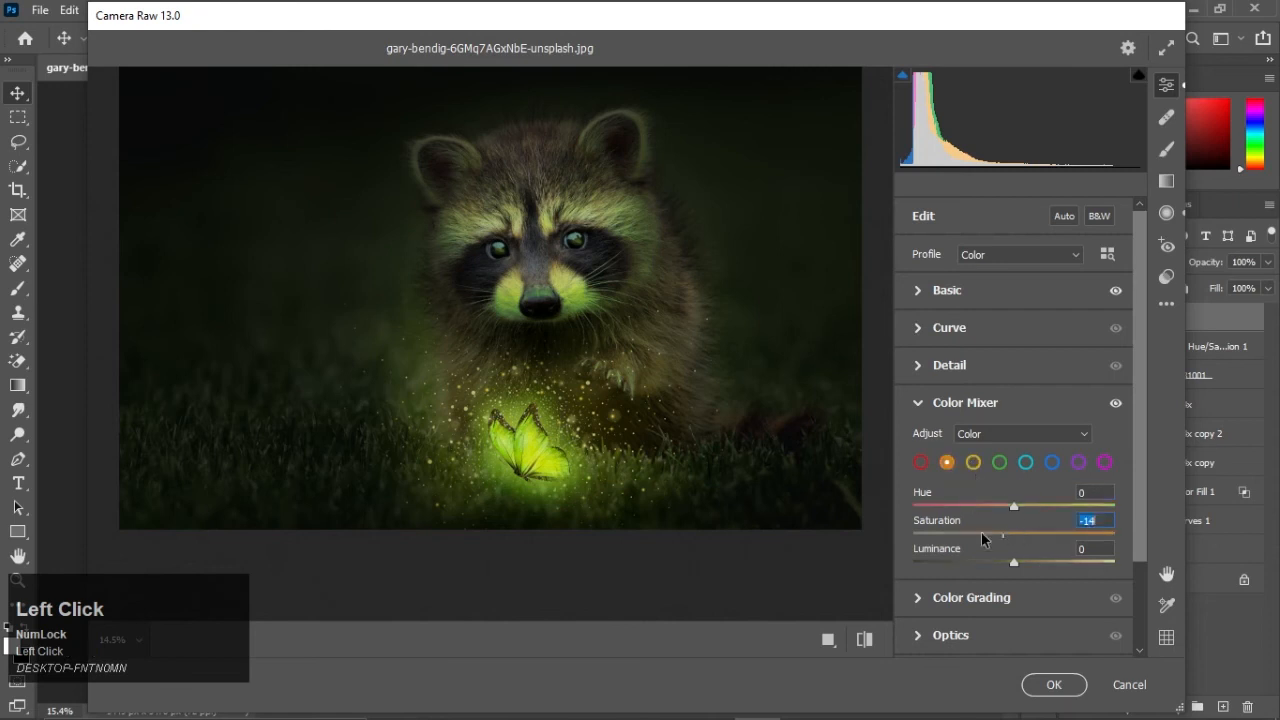
{"action": "left_click", "coordinate": [1026, 462]}
{"action": "left_click_drag", "start_coordinate": [1013, 534], "coordinate": [847, 539]}
{"action": "left_click", "coordinate": [1052, 462]}
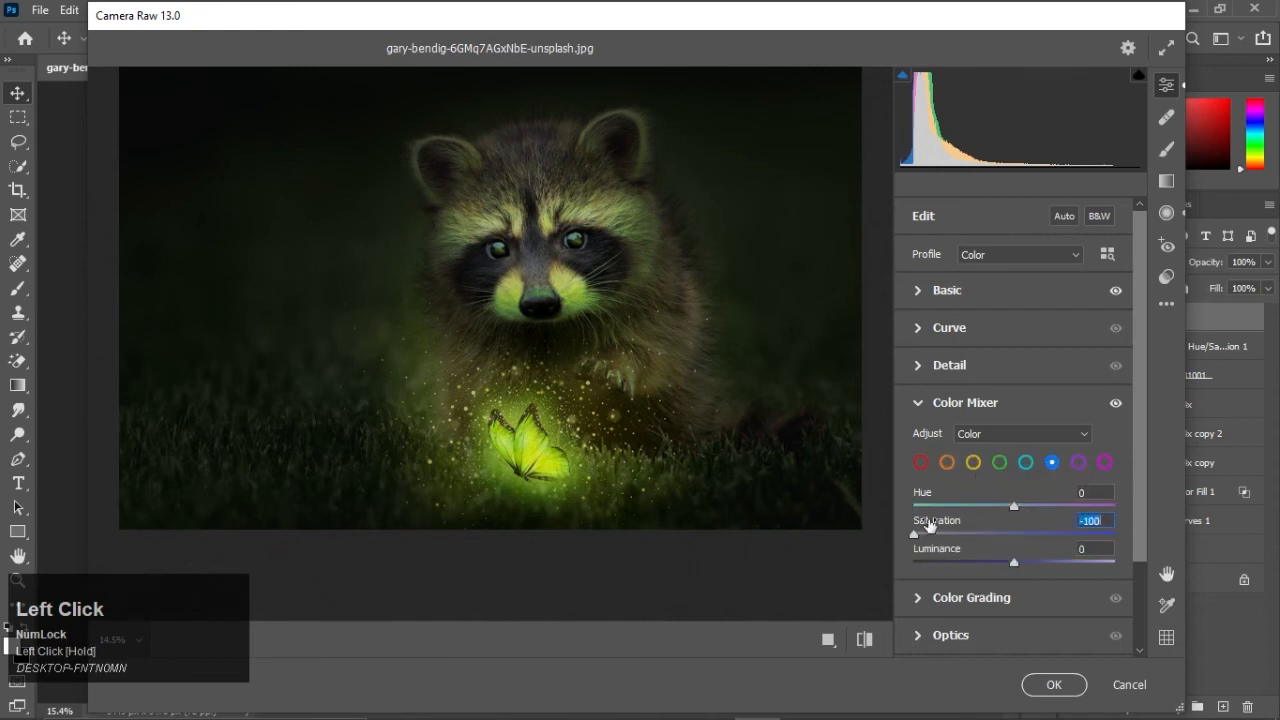
Step: Minimise the luminance of the aquas and the saturation of the purples, and set the saturation of the magentas to -100
{"action": "left_click", "coordinate": [1026, 462]}
{"action": "left_click_drag", "start_coordinate": [1013, 562], "coordinate": [850, 565]}
{"action": "left_click", "coordinate": [1079, 462]}
{"action": "left_click_drag", "start_coordinate": [1014, 535], "coordinate": [839, 538]}
{"action": "left_click", "coordinate": [1104, 462]}
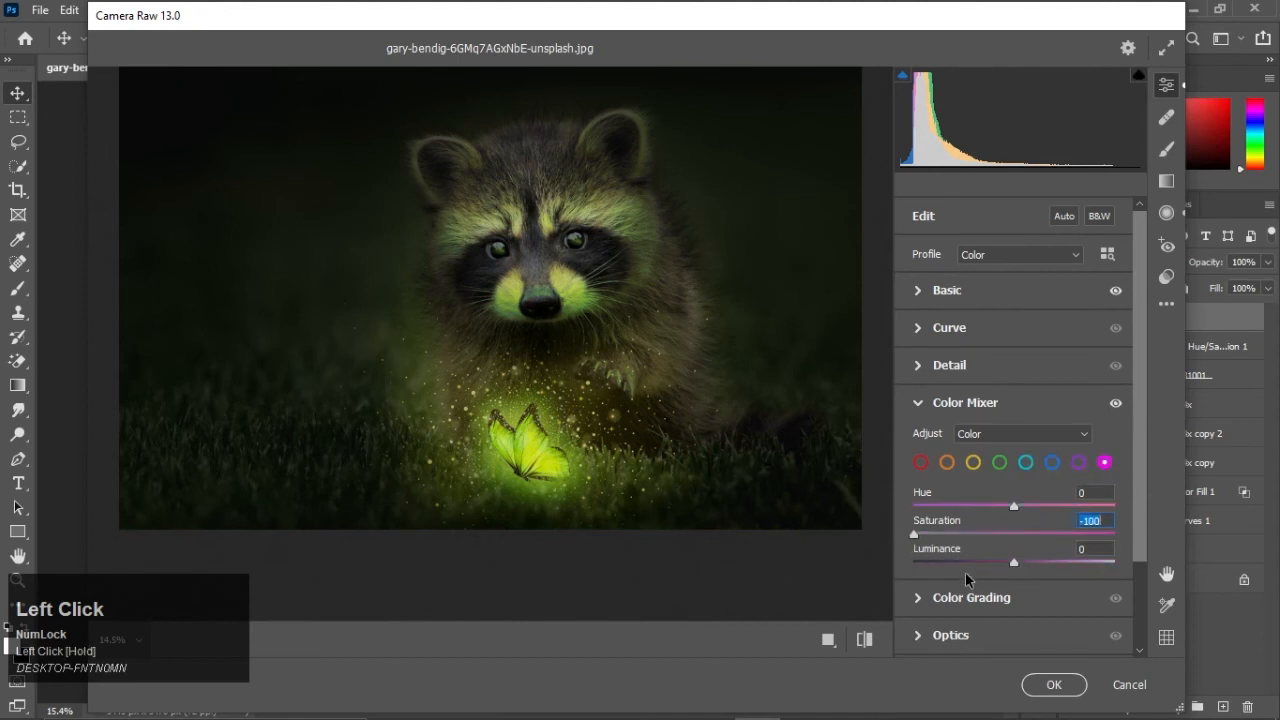
Step: Set the saturation and luminance of the reds to -100 and the hue of the yellows to +18
{"action": "left_click", "coordinate": [921, 462]}
{"action": "left_click_drag", "start_coordinate": [1014, 534], "coordinate": [830, 540]}
{"action": "left_click_drag", "start_coordinate": [1014, 562], "coordinate": [890, 568]}
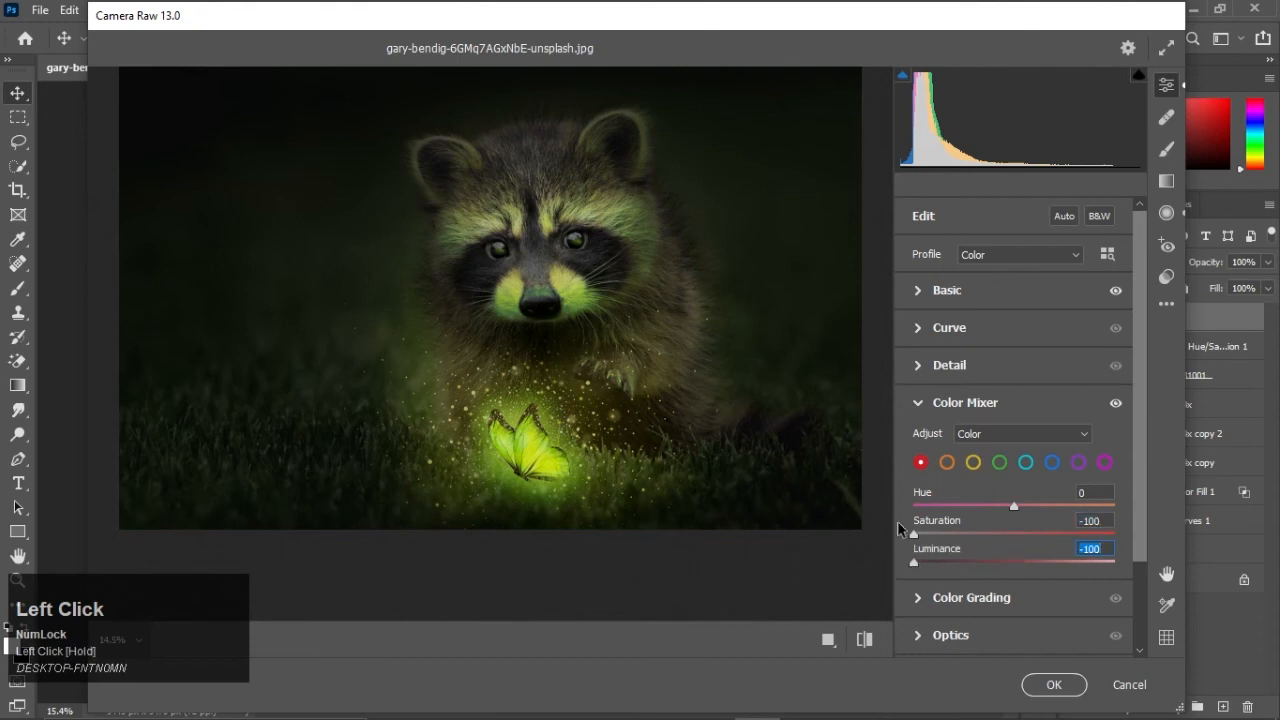
{"action": "left_click", "coordinate": [973, 463]}
{"action": "left_click_drag", "start_coordinate": [642, 446], "coordinate": [610, 385]}
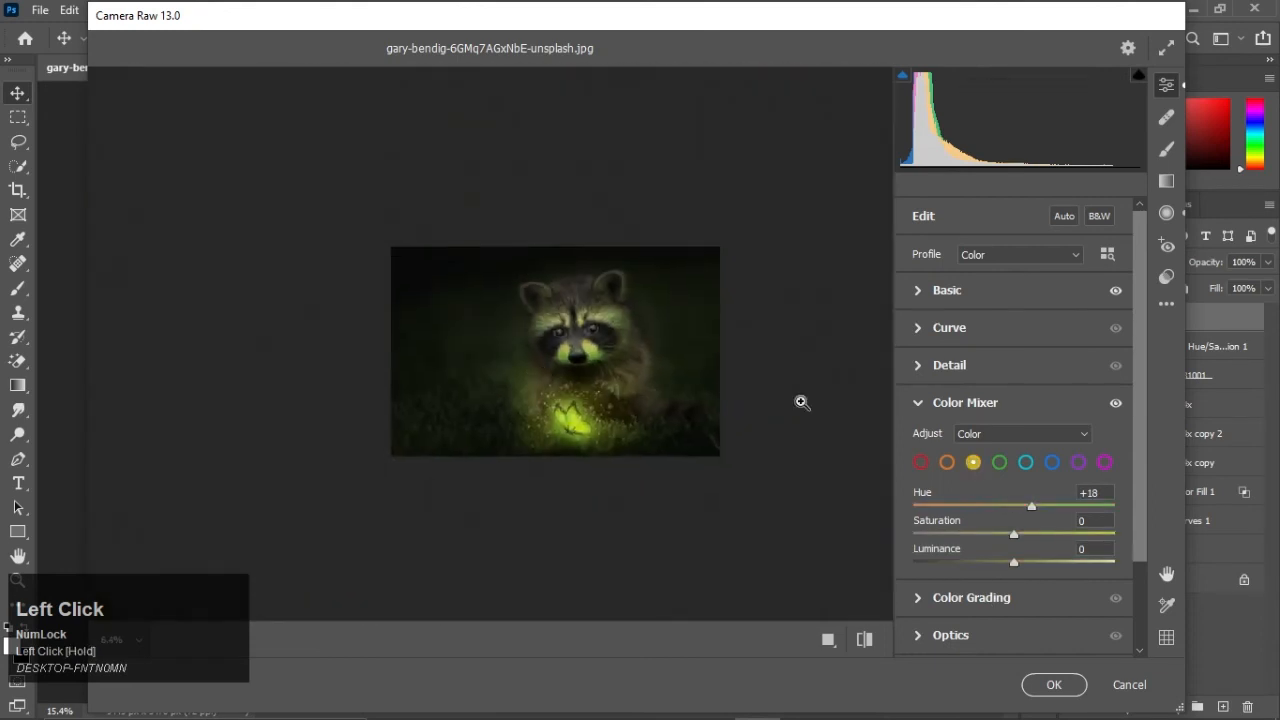
Step: Tint the shadows blue-violet in Color Grading with a hue of about 249, and set their luminance to -26
{"action": "scroll", "coordinate": [944, 491], "scroll_direction": "down", "scroll_amount": 3}
{"action": "left_click", "coordinate": [944, 491]}
{"action": "mouse_move", "coordinate": [954, 497]}
{"action": "left_mouse_down"}
{"action": "mouse_move", "coordinate": [943, 497]}
{"action": "mouse_move", "coordinate": [969, 488]}
{"action": "mouse_move", "coordinate": [946, 478]}
{"action": "mouse_move", "coordinate": [933, 506]}
{"action": "mouse_move", "coordinate": [944, 520]}
{"action": "left_mouse_up"}
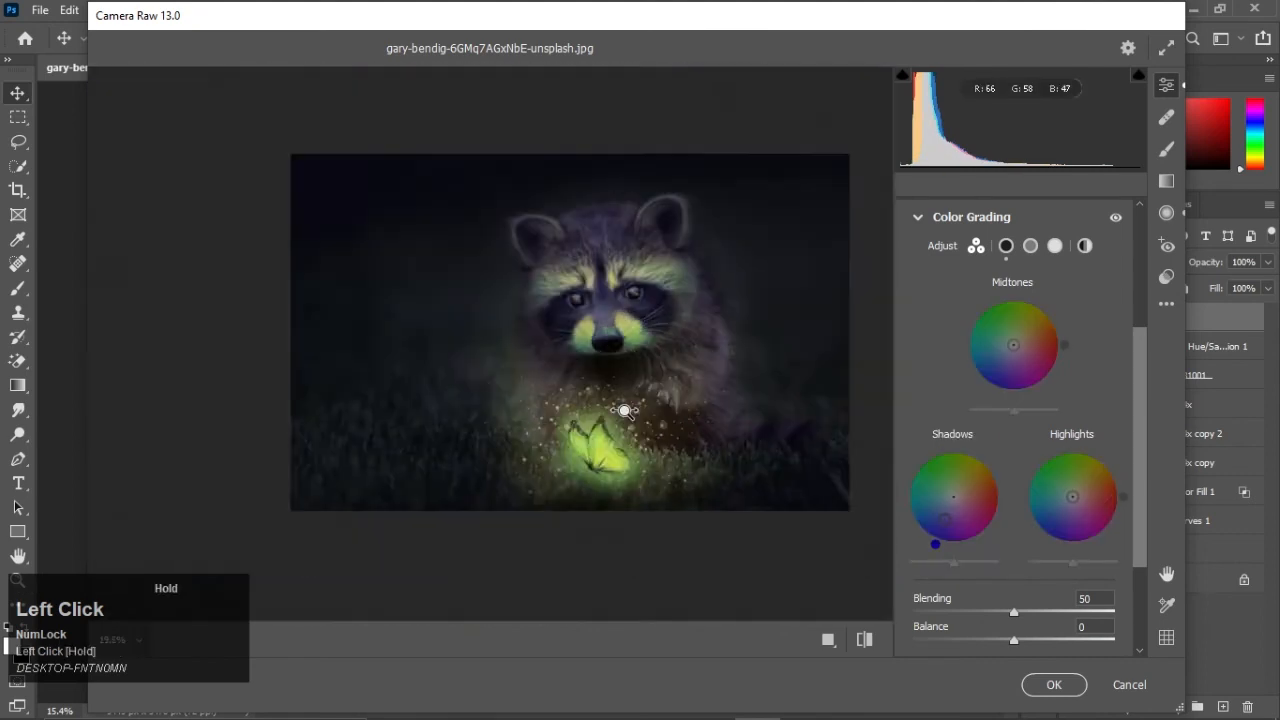
{"action": "left_click", "coordinate": [950, 566]}
{"action": "left_click_drag", "start_coordinate": [950, 566], "coordinate": [943, 567]}
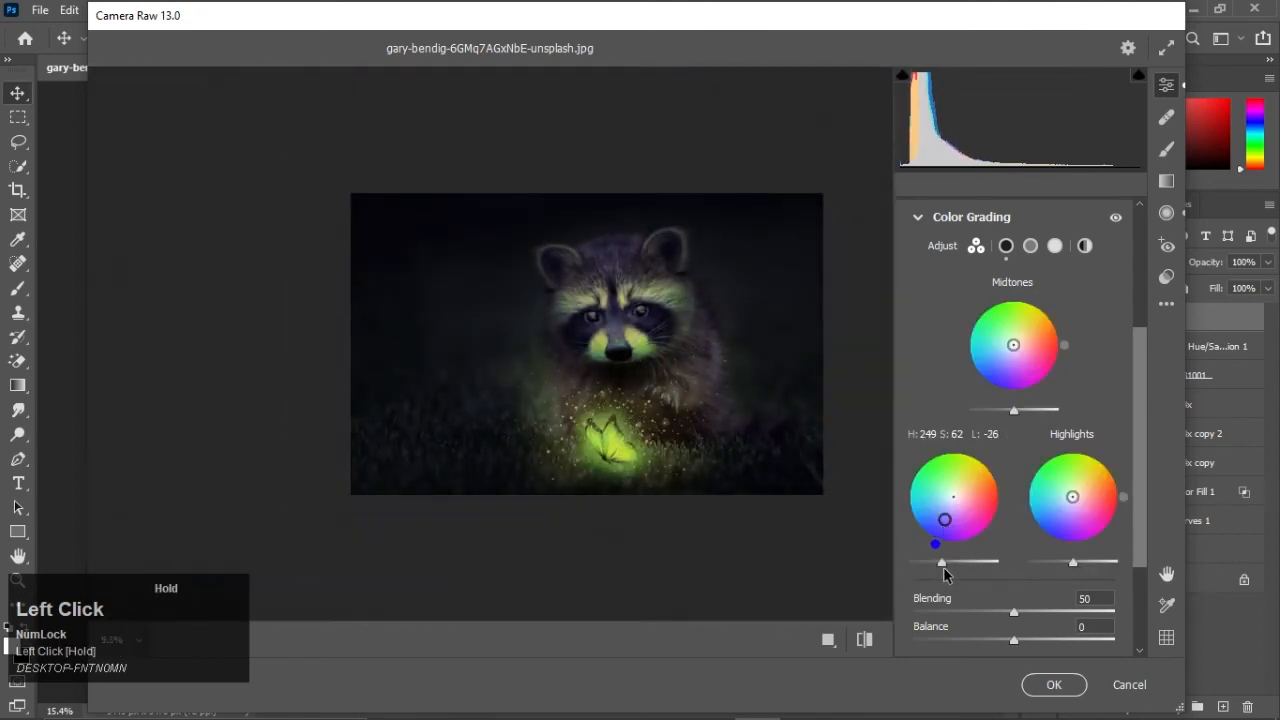
{"action": "left_click_drag", "start_coordinate": [947, 520], "coordinate": [947, 520]}
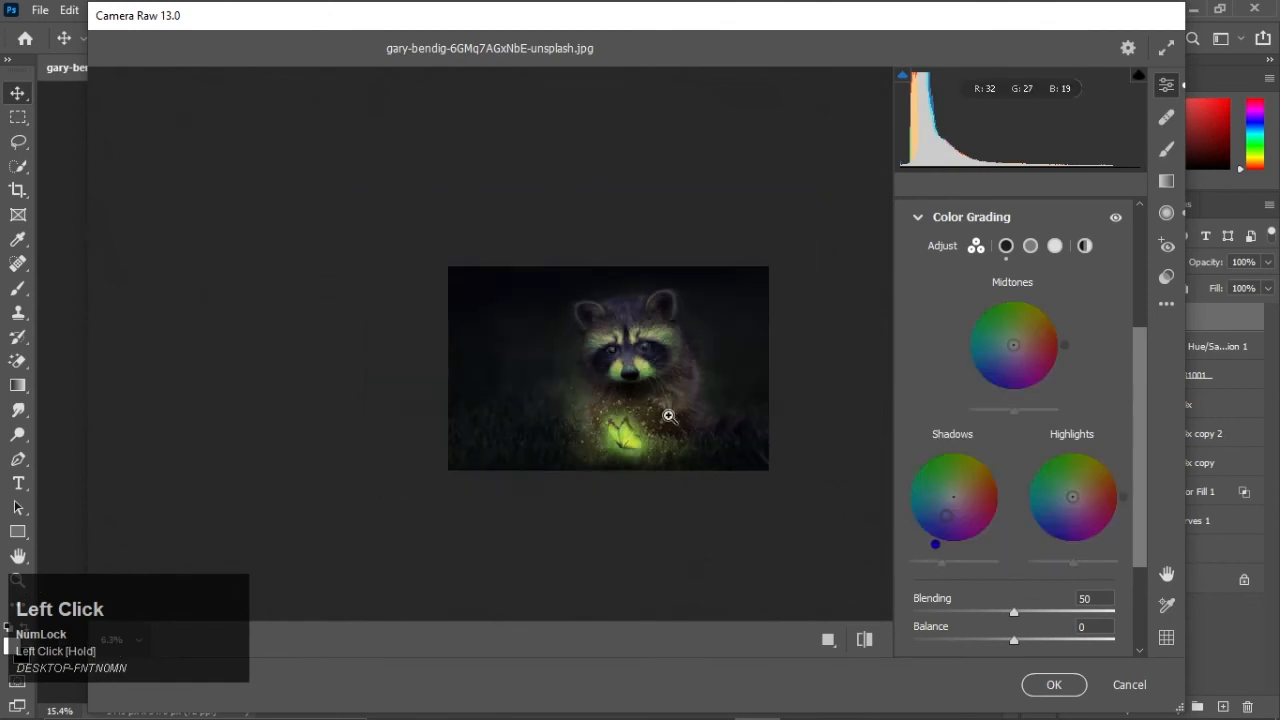
{"action": "left_click_drag", "start_coordinate": [666, 414], "coordinate": [563, 380]}
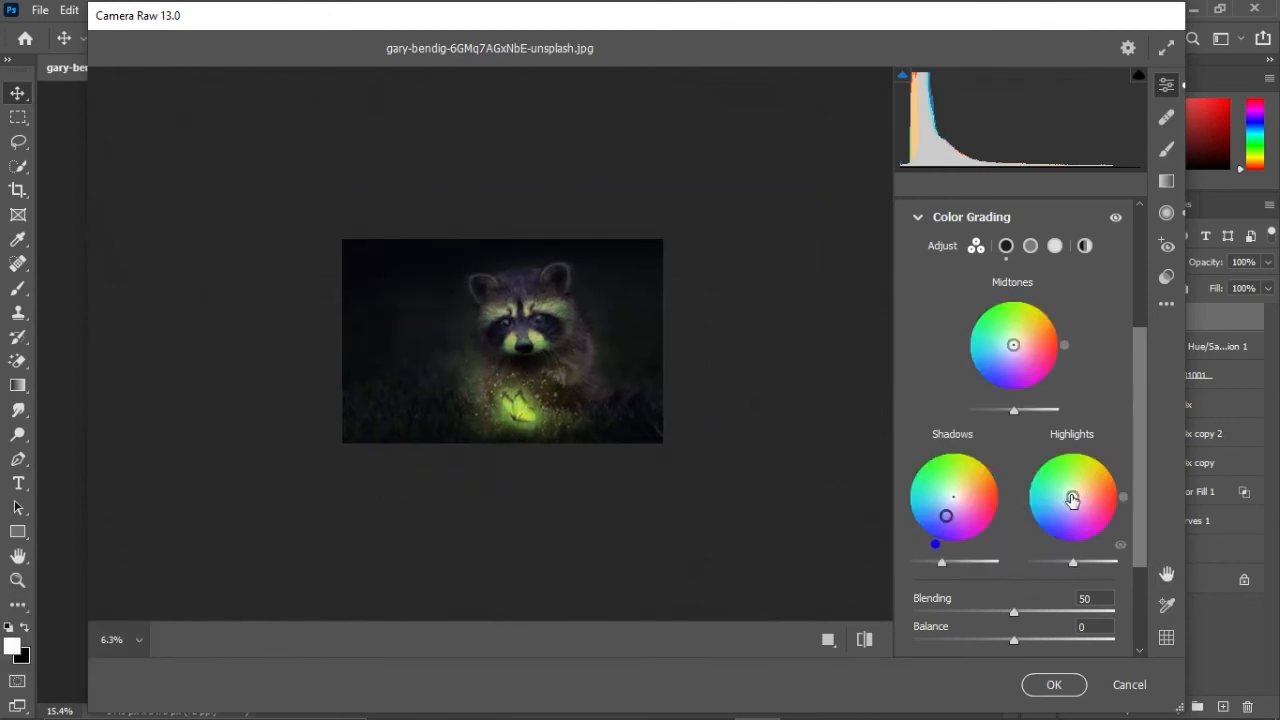
Step: Tint the highlights green with hue 112 and saturation 88, and raise their luminance
{"action": "left_click_drag", "start_coordinate": [1072, 501], "coordinate": [1070, 486]}
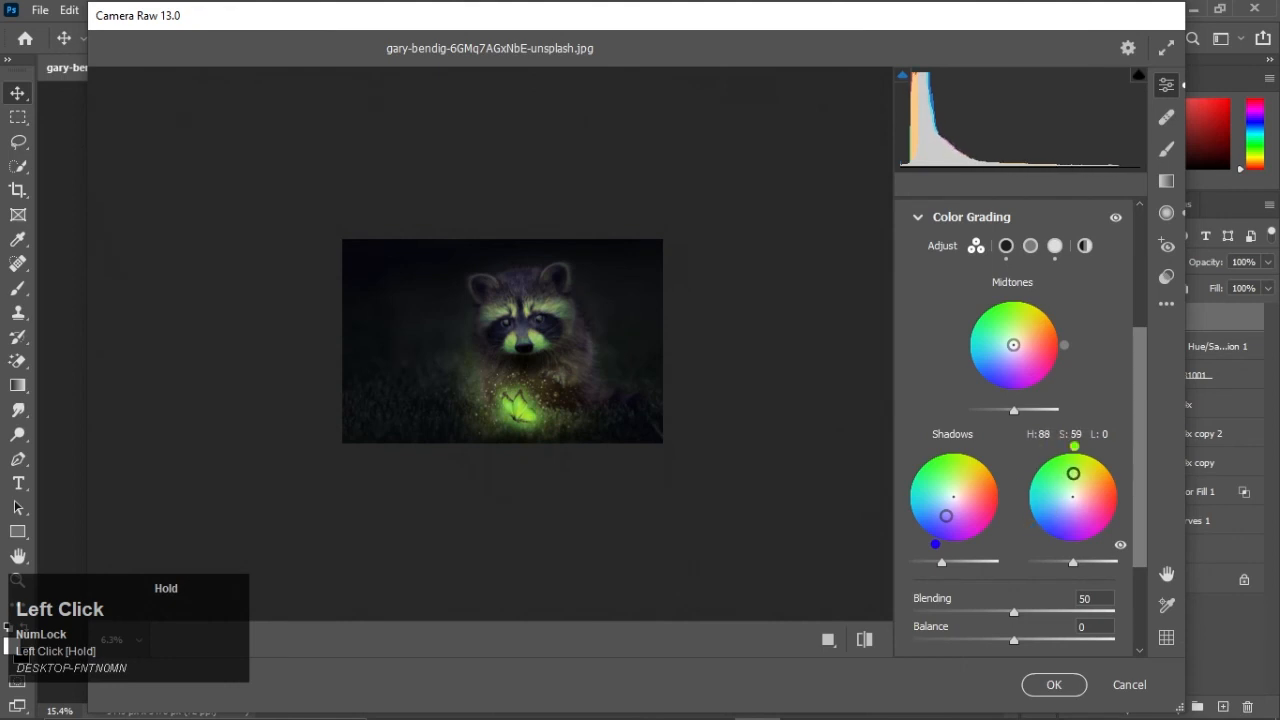
{"action": "left_click_drag", "start_coordinate": [1063, 476], "coordinate": [1066, 476]}
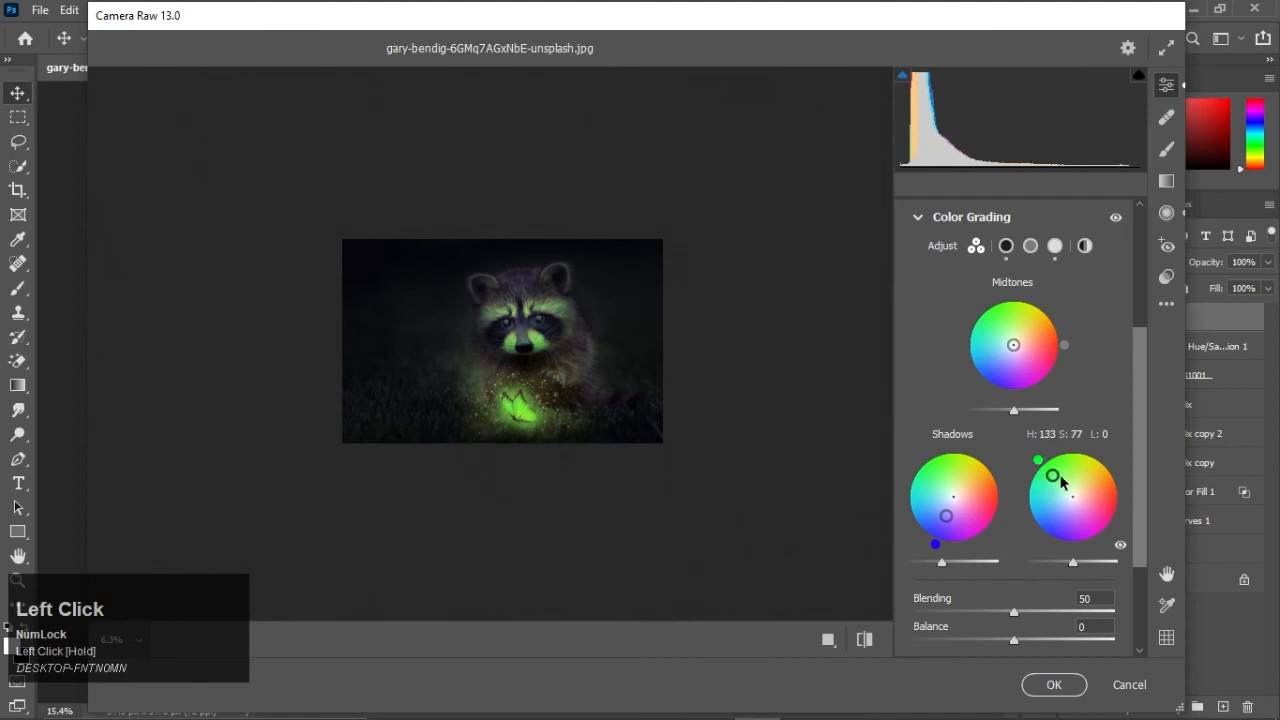
{"action": "left_click_drag", "start_coordinate": [1067, 487], "coordinate": [1039, 485]}
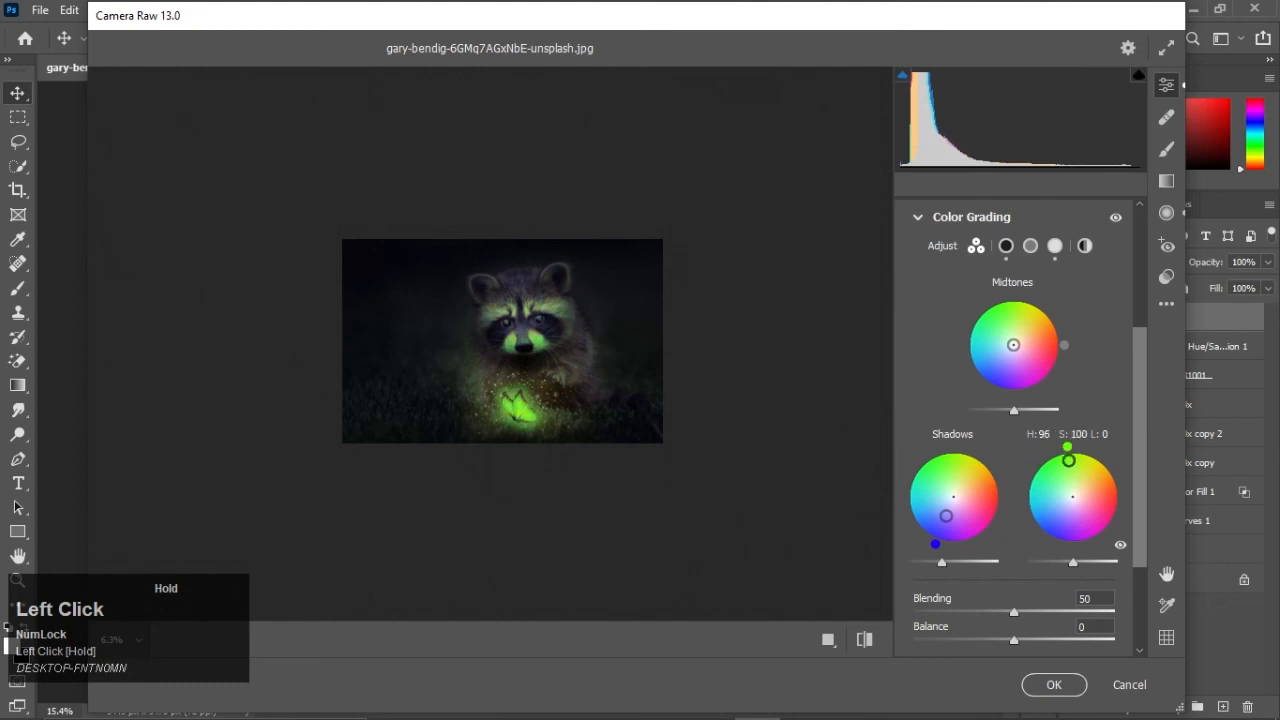
{"action": "left_click_drag", "start_coordinate": [1068, 461], "coordinate": [1072, 496]}
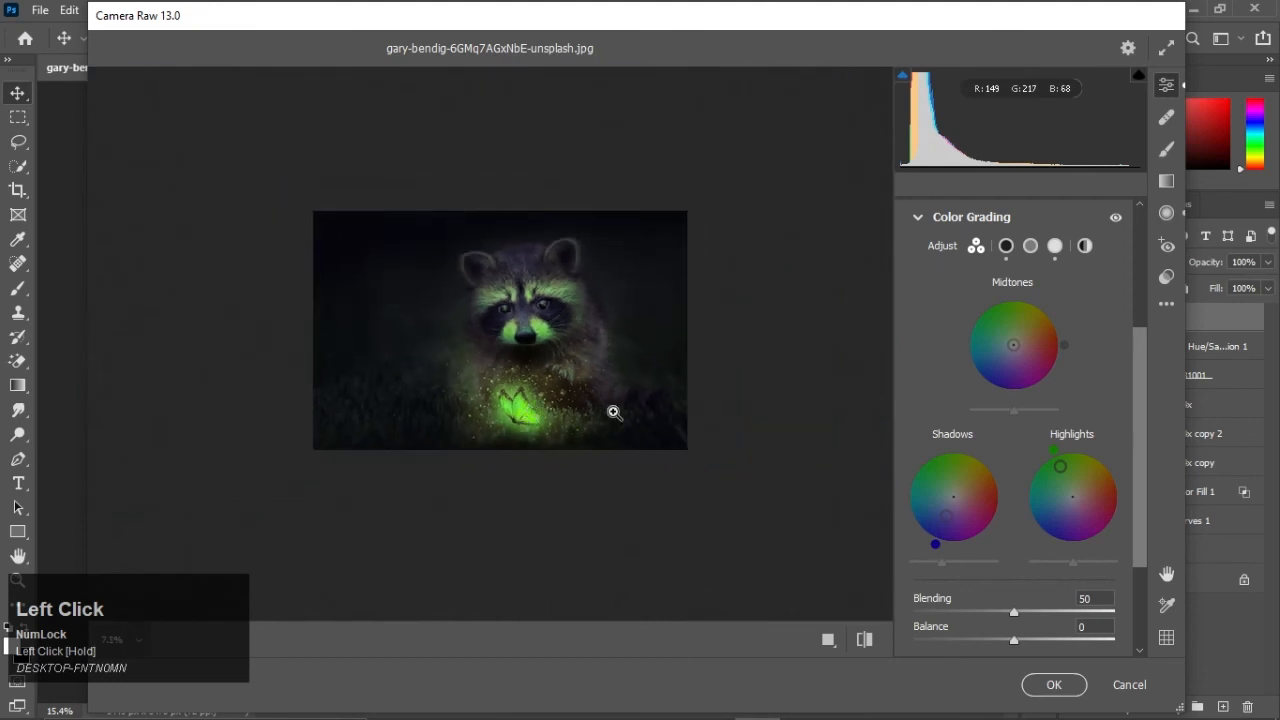
{"action": "left_click_drag", "start_coordinate": [1073, 562], "coordinate": [1107, 567]}
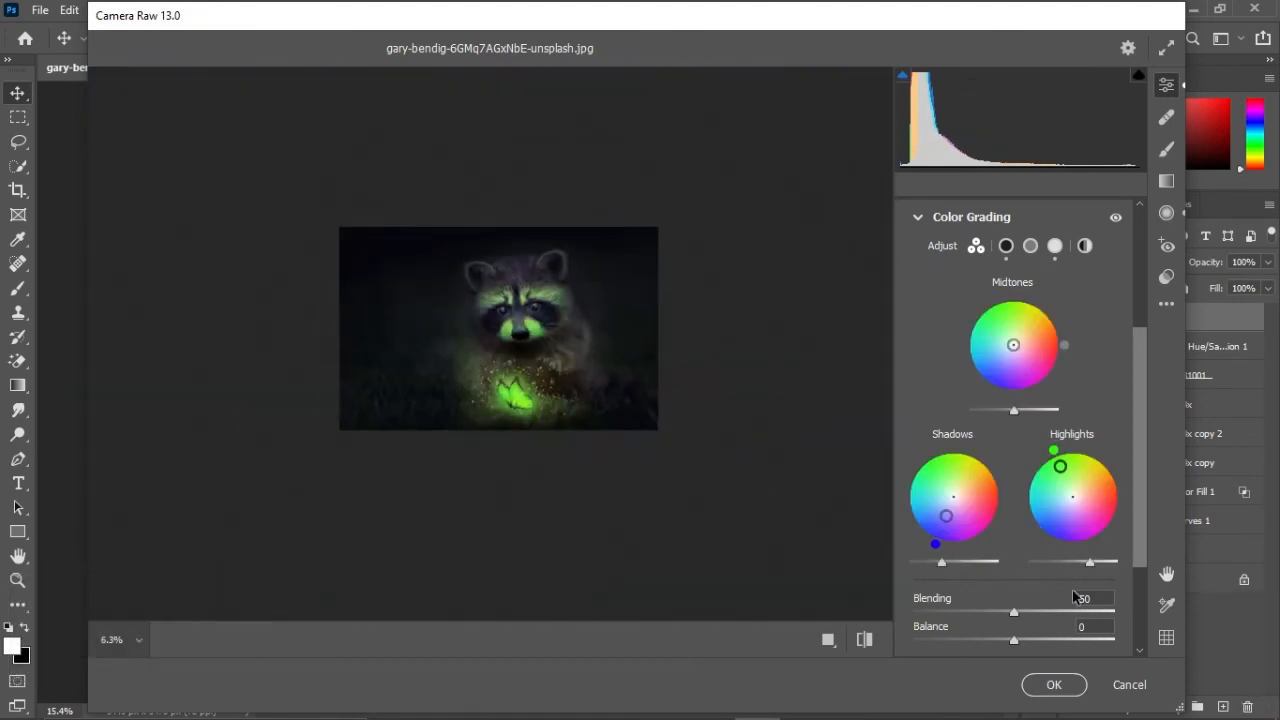
Step: Set the Color Grading blending to 35 and balance to -5, and reduce the highlights' luminance slightly
{"action": "left_click_drag", "start_coordinate": [1013, 612], "coordinate": [981, 617]}
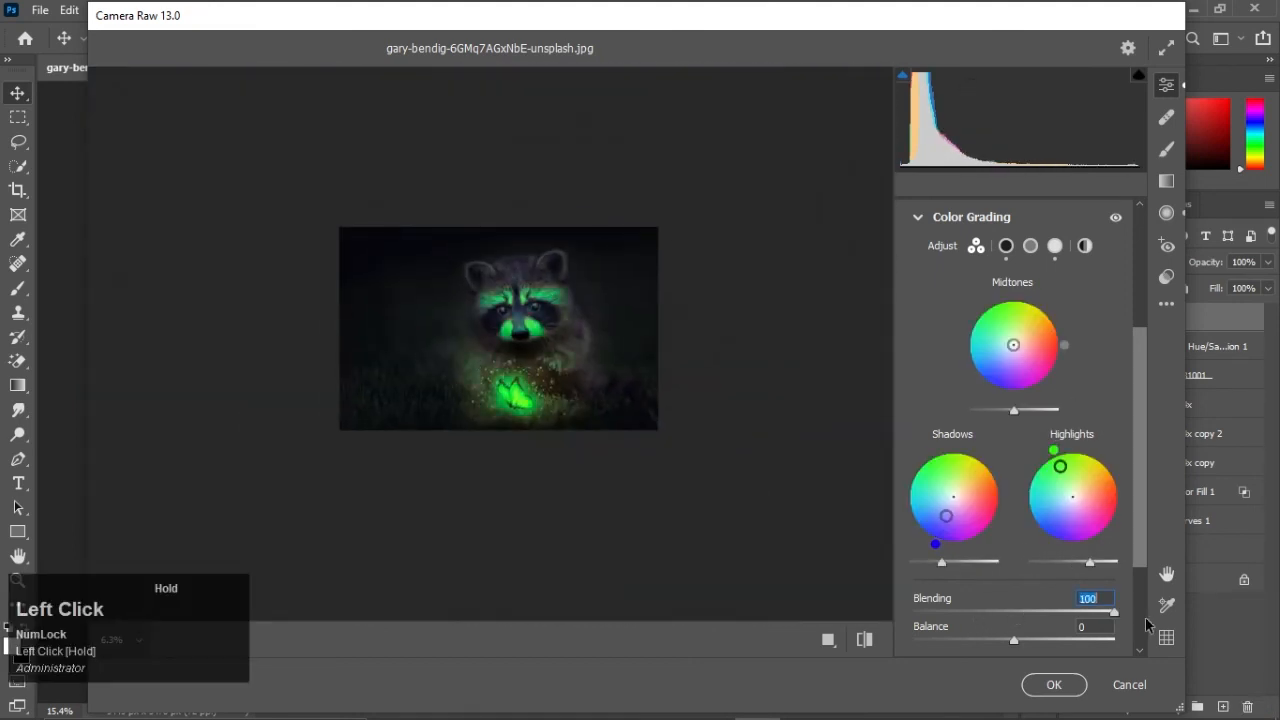
{"action": "left_click_drag", "start_coordinate": [975, 647], "coordinate": [996, 647]}
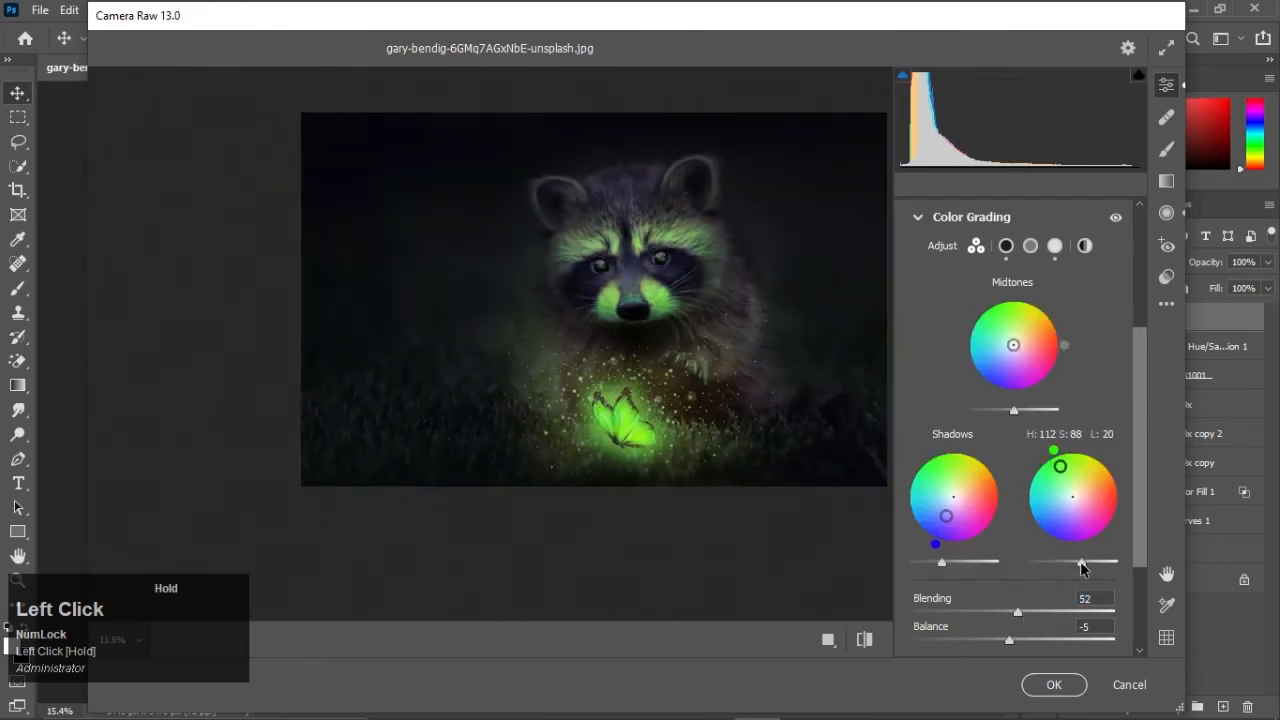
{"action": "left_click_drag", "start_coordinate": [1081, 566], "coordinate": [1079, 566]}
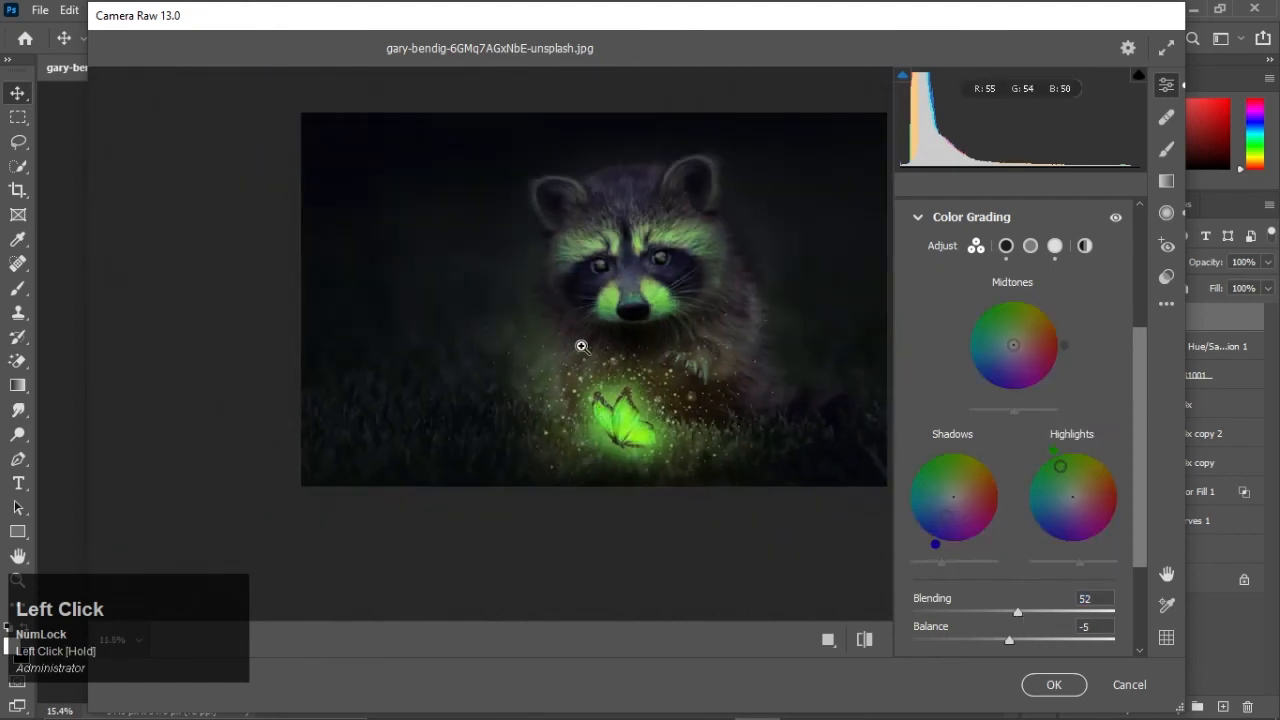
{"action": "scroll", "coordinate": [581, 346], "scroll_direction": "down", "scroll_amount": 3}
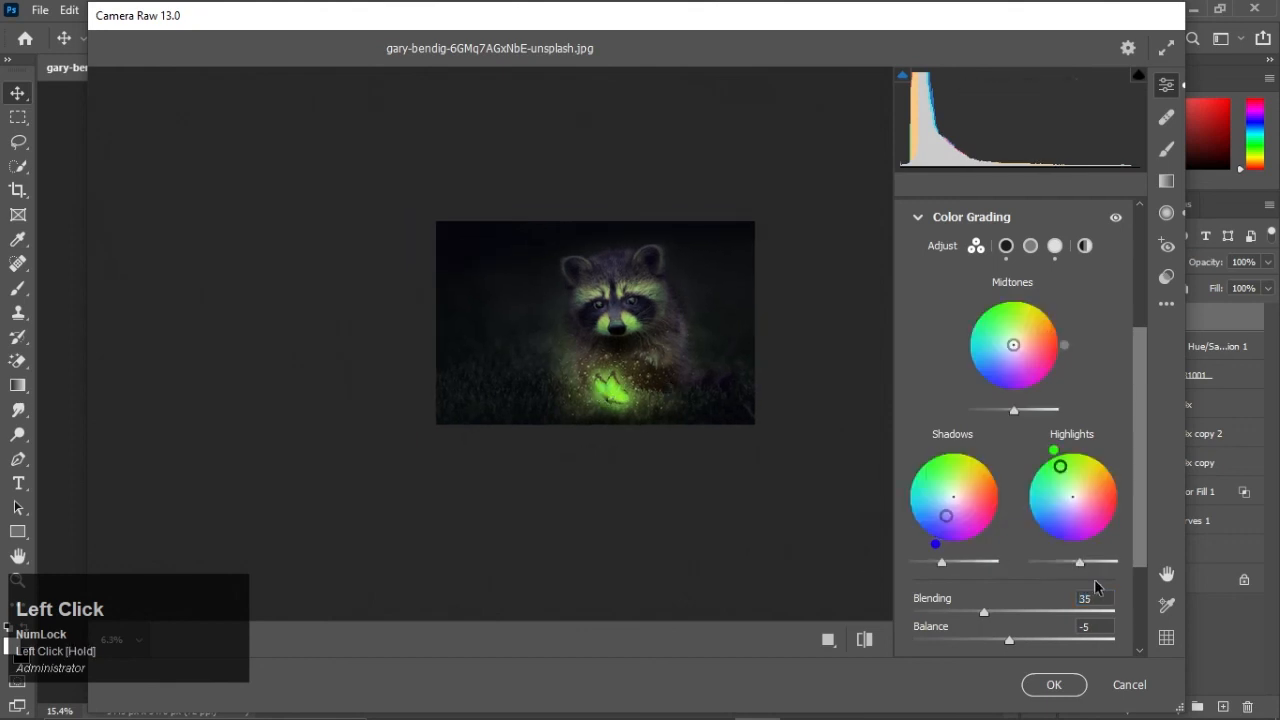
Step: Add quarter-tone, midtone and three-quarter-tone points to the RGB point curve, lift its black point, and place a shadow point at input 39, output 36
{"action": "scroll", "coordinate": [1085, 590], "scroll_direction": "down", "scroll_amount": 3}
{"action": "scroll", "coordinate": [1089, 473], "scroll_direction": "up", "scroll_amount": 7}
{"action": "left_click", "coordinate": [916, 328]}
{"action": "left_click", "coordinate": [966, 471]}
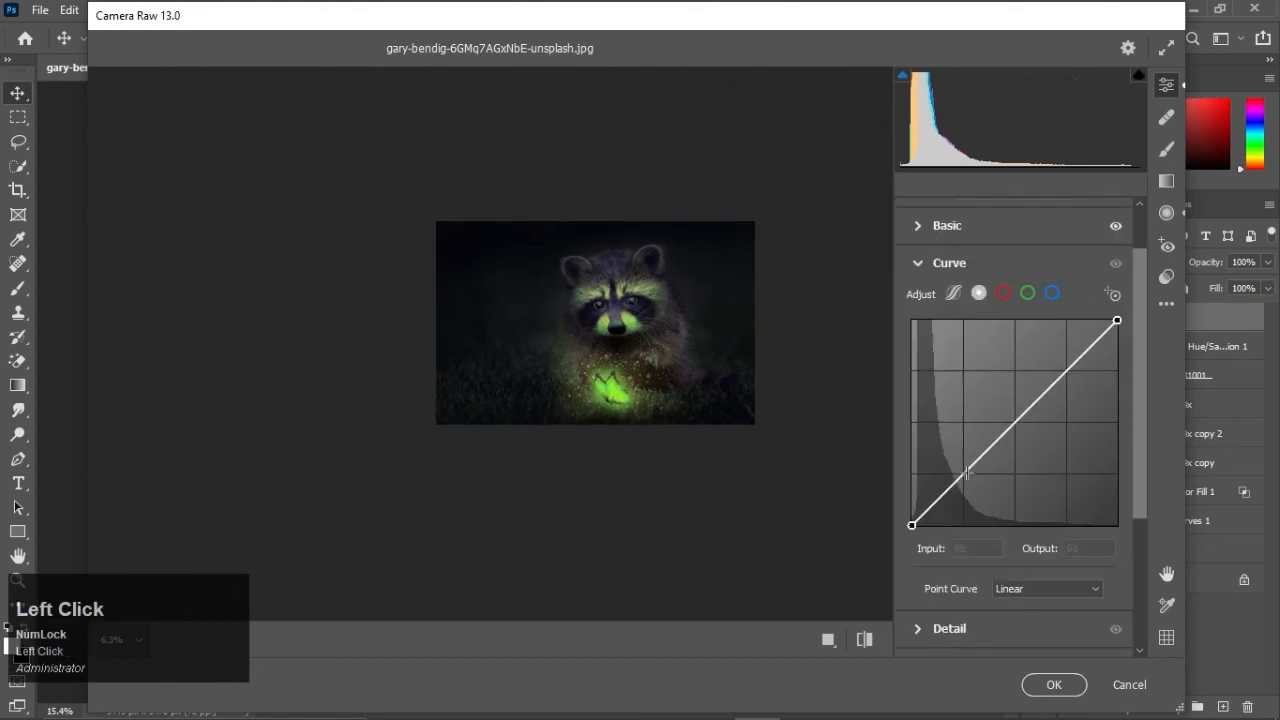
{"action": "left_click", "coordinate": [1068, 372]}
{"action": "left_click", "coordinate": [1016, 424]}
{"action": "left_click_drag", "start_coordinate": [911, 525], "coordinate": [942, 496]}
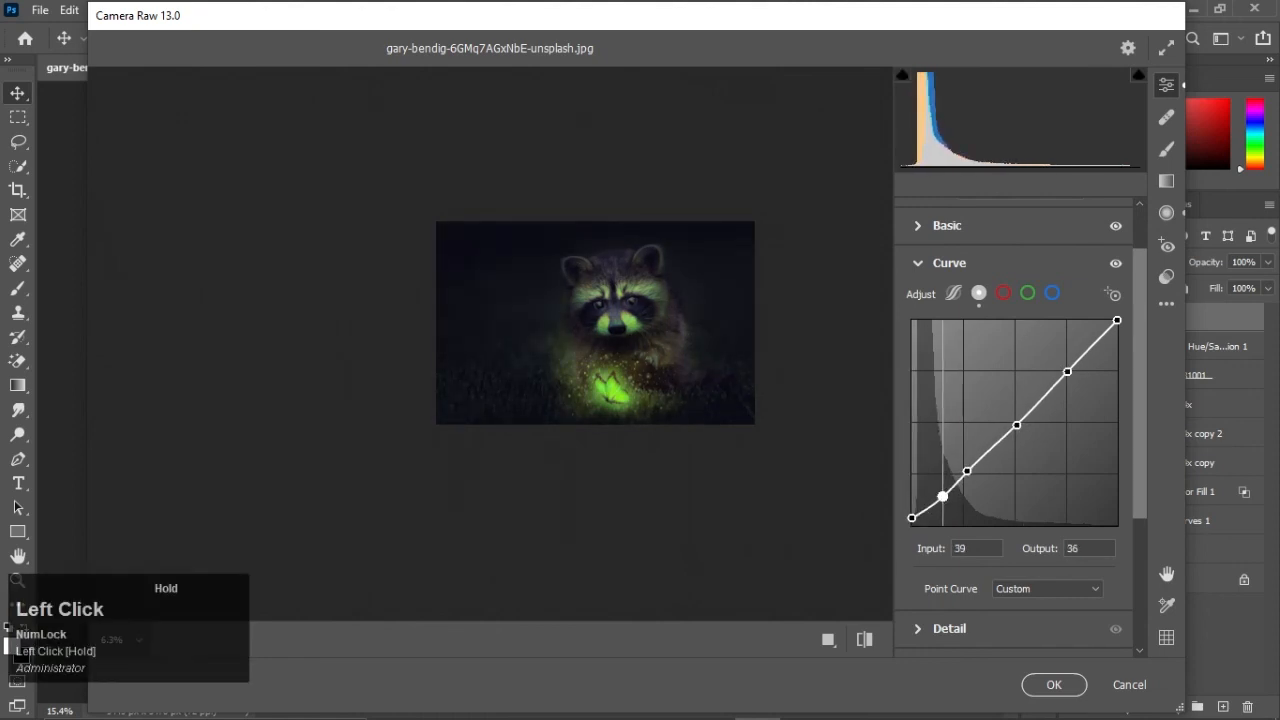
Step: Fine-tune the RGB curve, moving the midtone point to input 137, output 134 and the quarter-tone point to input 82, output 78
{"action": "scroll", "coordinate": [657, 349], "scroll_direction": "up", "scroll_amount": 3}
{"action": "scroll", "coordinate": [657, 349], "scroll_direction": "down", "scroll_amount": 2}
{"action": "left_click", "coordinate": [911, 519]}
{"action": "left_click_drag", "start_coordinate": [911, 519], "coordinate": [911, 525]}
{"action": "left_click_drag", "start_coordinate": [1017, 424], "coordinate": [1016, 420]}
{"action": "left_click", "coordinate": [1067, 372]}
{"action": "left_click_drag", "start_coordinate": [967, 468], "coordinate": [905, 526]}
{"action": "mouse_move", "coordinate": [654, 326]}
{"action": "left_mouse_down"}
{"action": "mouse_move", "coordinate": [677, 328]}
{"action": "mouse_move", "coordinate": [646, 328]}
{"action": "left_mouse_up"}
{"action": "left_click_drag", "start_coordinate": [1017, 420], "coordinate": [1021, 422]}
{"action": "left_click_drag", "start_coordinate": [972, 470], "coordinate": [977, 464]}
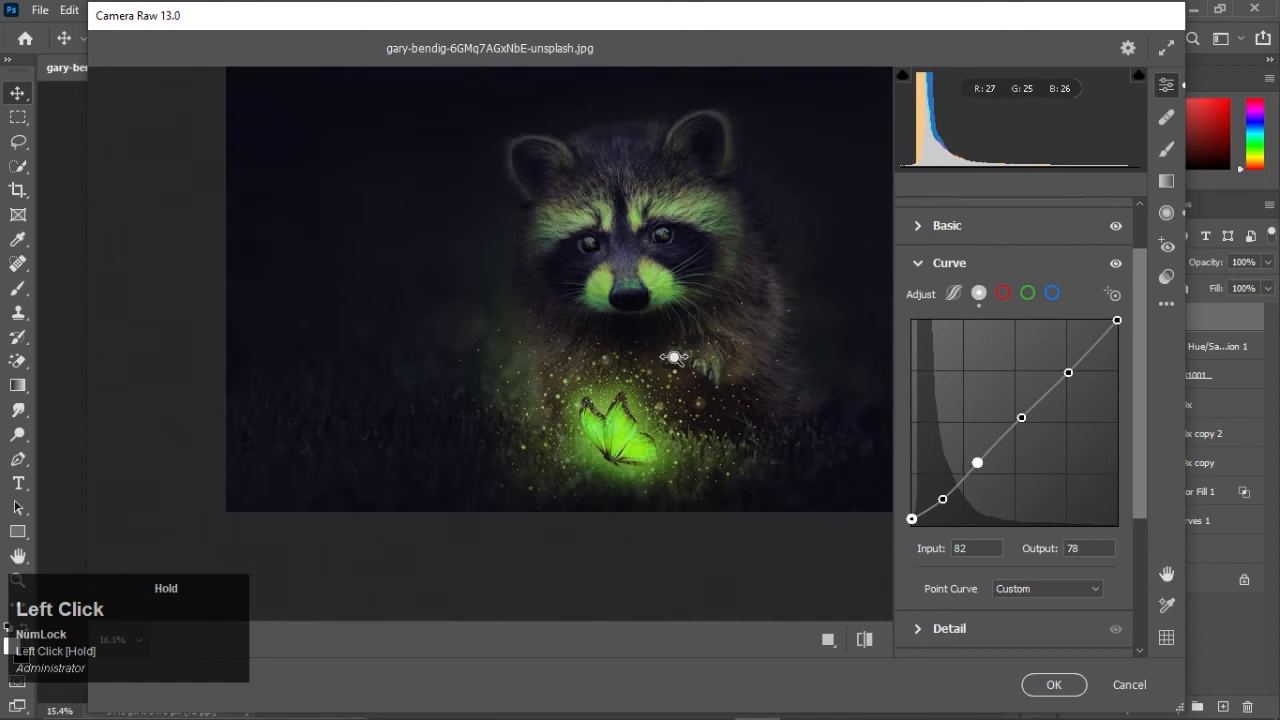
Step: Lower the RGB curve's white point to output 244 and move the dark shadow point to input 45, output 43
{"action": "left_click_drag", "start_coordinate": [1117, 320], "coordinate": [1117, 329]}
{"action": "left_click_drag", "start_coordinate": [658, 326], "coordinate": [636, 332]}
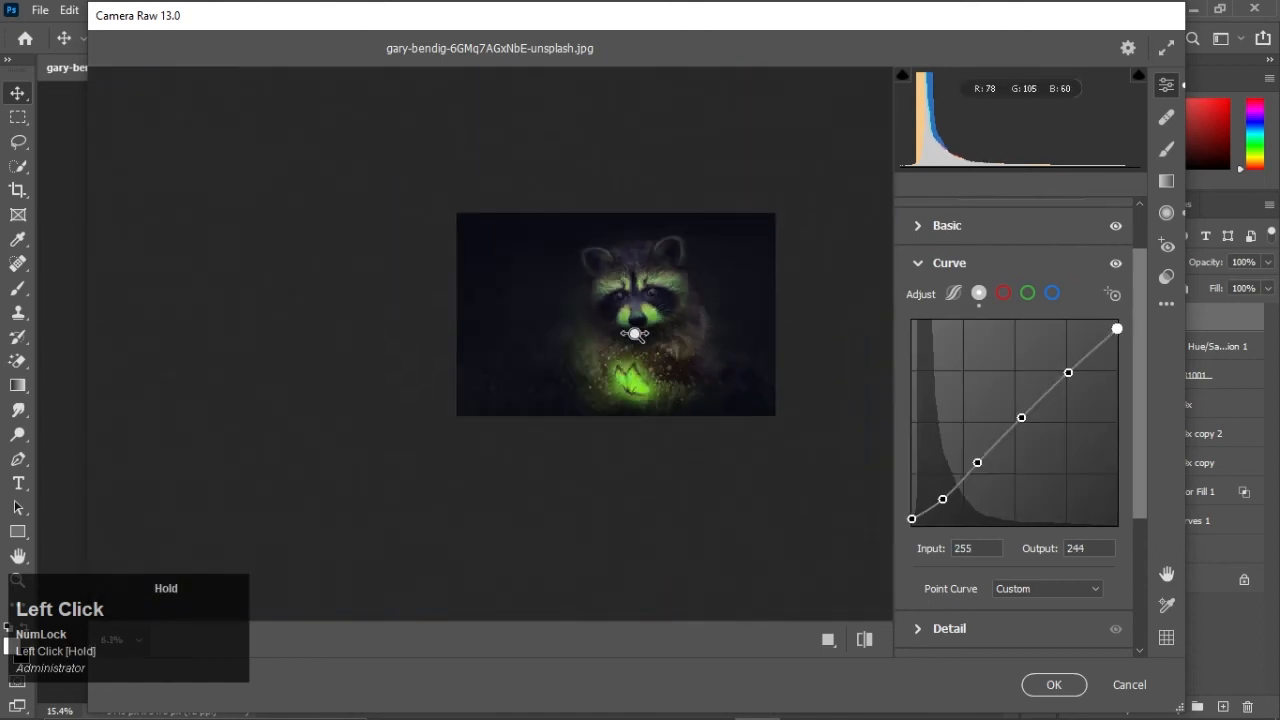
{"action": "left_click", "coordinate": [948, 490]}
{"action": "left_click", "coordinate": [731, 346]}
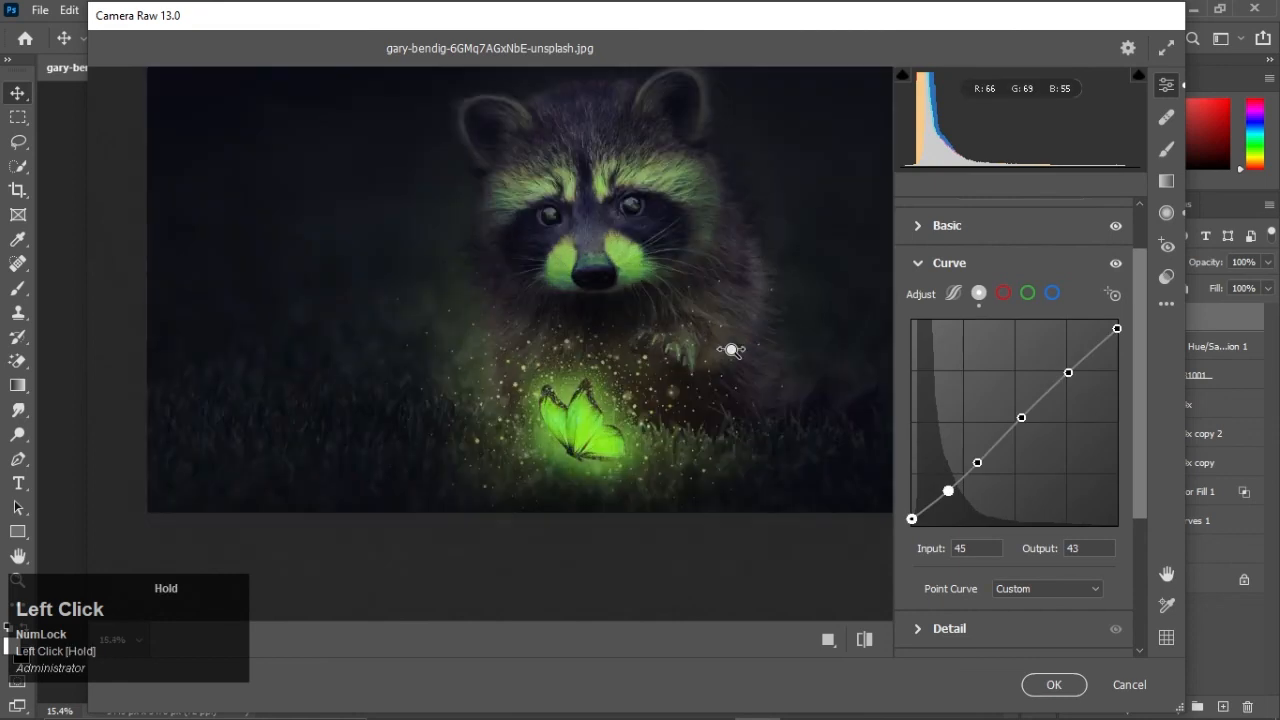
{"action": "left_click", "coordinate": [1021, 417]}
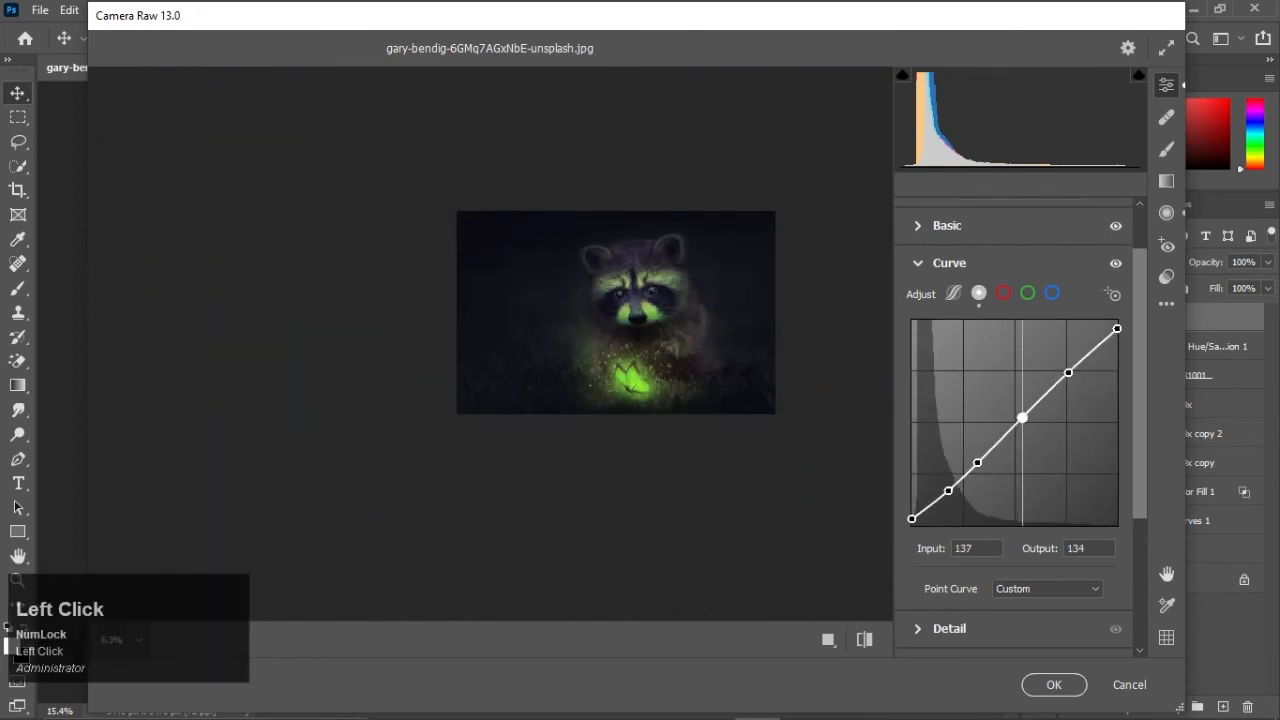
{"action": "left_click", "coordinate": [662, 366]}
{"action": "left_click", "coordinate": [1003, 293]}
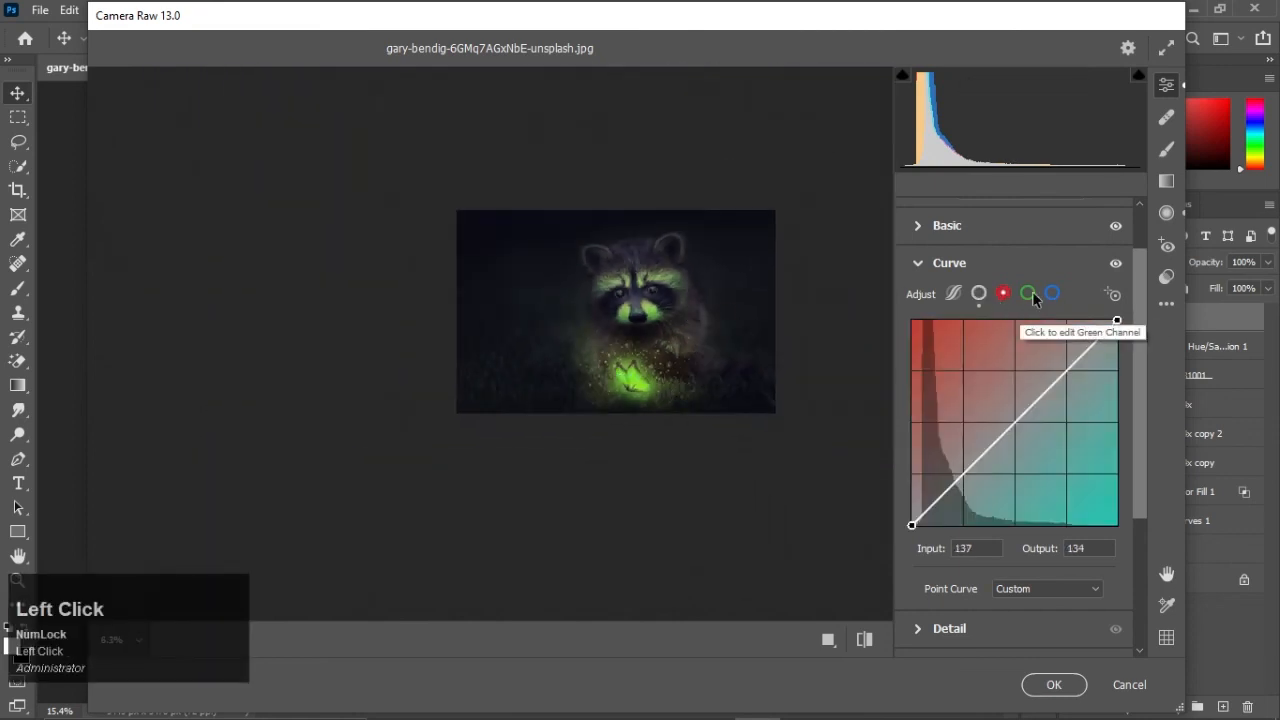
{"action": "left_click", "coordinate": [1027, 293]}
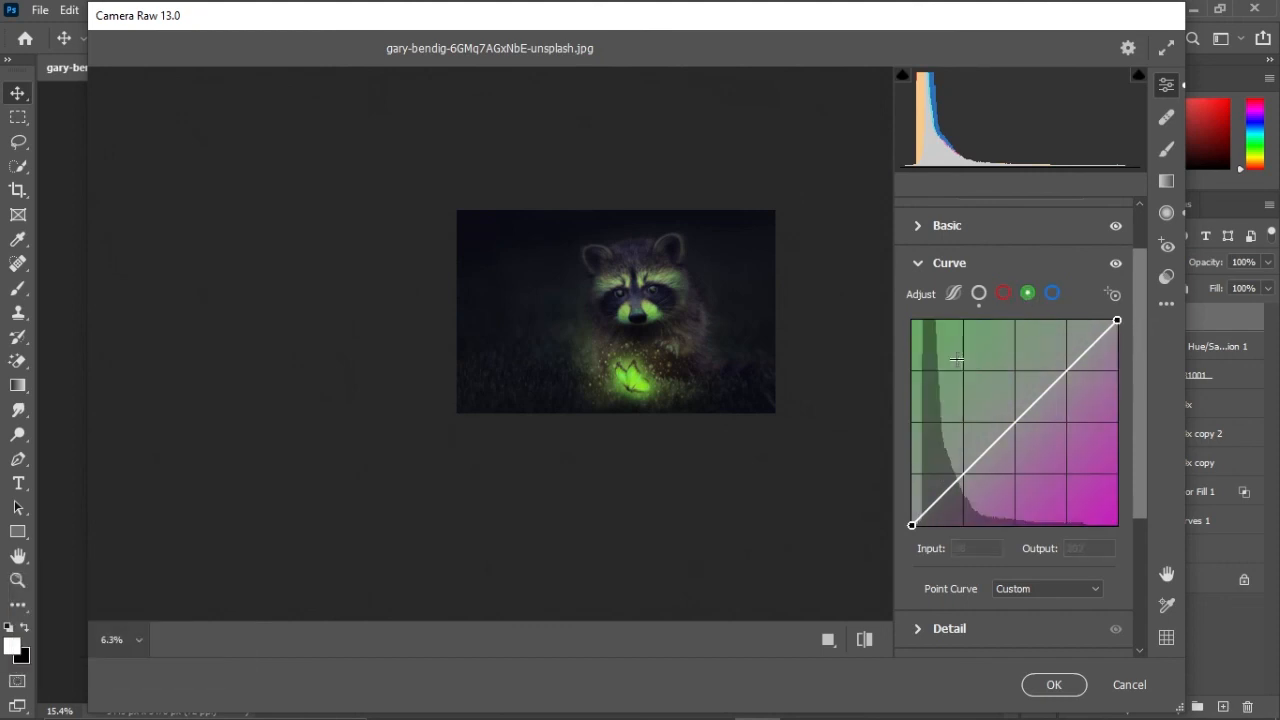
{"action": "left_click", "coordinate": [918, 263]}
Step: Set the Detail sharpening to 101 with masking at 43, and apply the Camera Raw adjustments
{"action": "scroll", "coordinate": [993, 477], "scroll_direction": "down", "scroll_amount": 1}
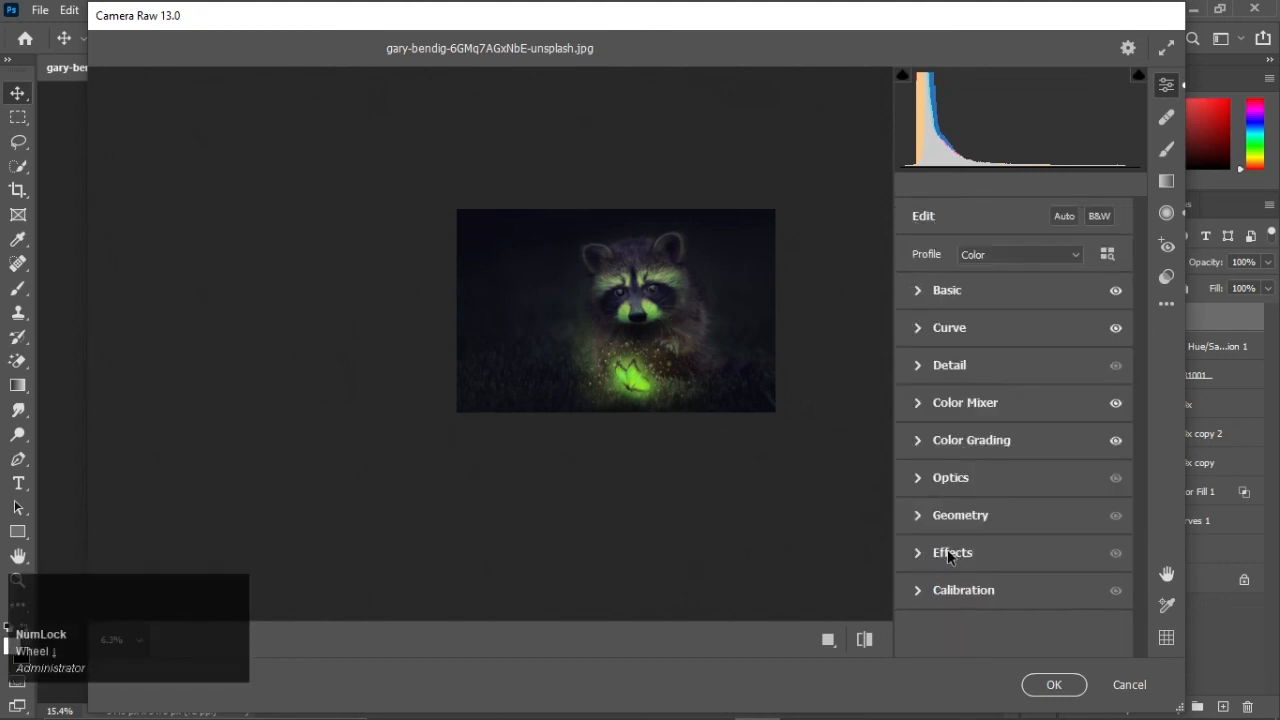
{"action": "left_click", "coordinate": [917, 365]}
{"action": "left_click_drag", "start_coordinate": [916, 287], "coordinate": [1052, 285]}
{"action": "left_click_drag", "start_coordinate": [914, 372], "coordinate": [1000, 388]}
{"action": "left_click_drag", "start_coordinate": [622, 291], "coordinate": [557, 311]}
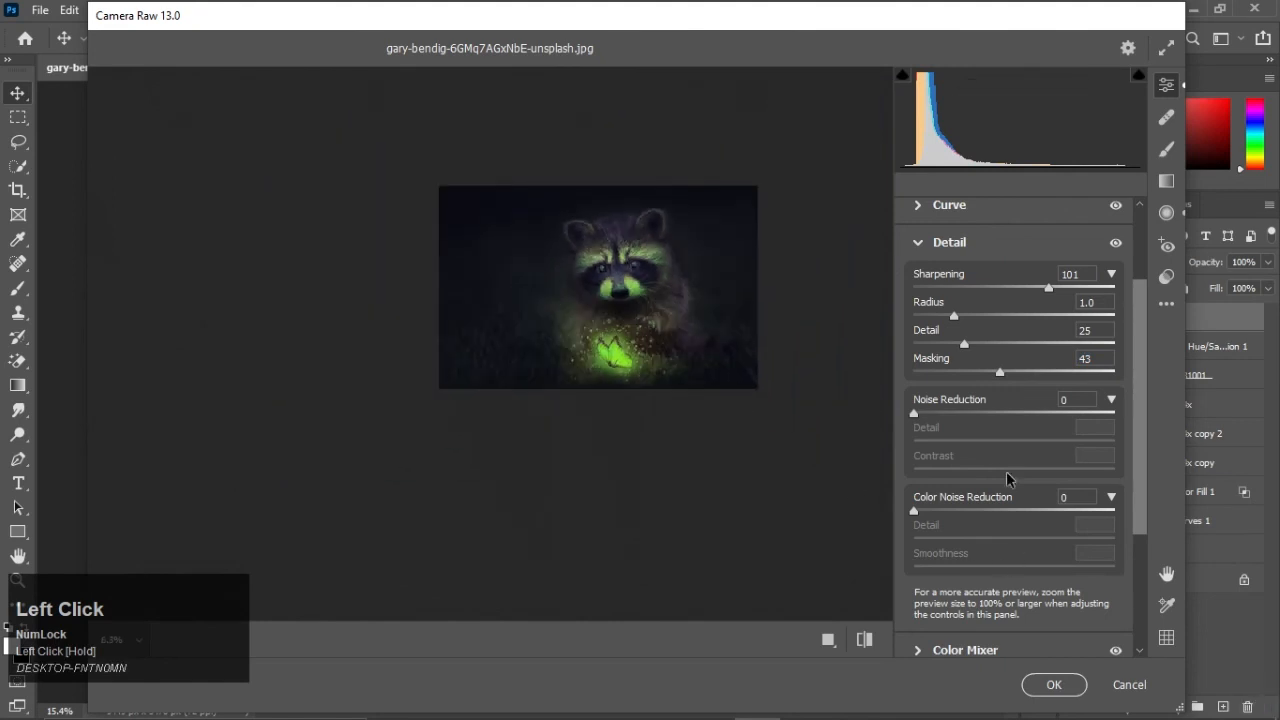
{"action": "left_click", "coordinate": [1051, 684]}
Step: Compare the finished edit with the original photo by repeatedly isolating Layer 1
{"action": "scroll", "coordinate": [618, 358], "scroll_direction": "down", "scroll_amount": 2, "text": "alt"}
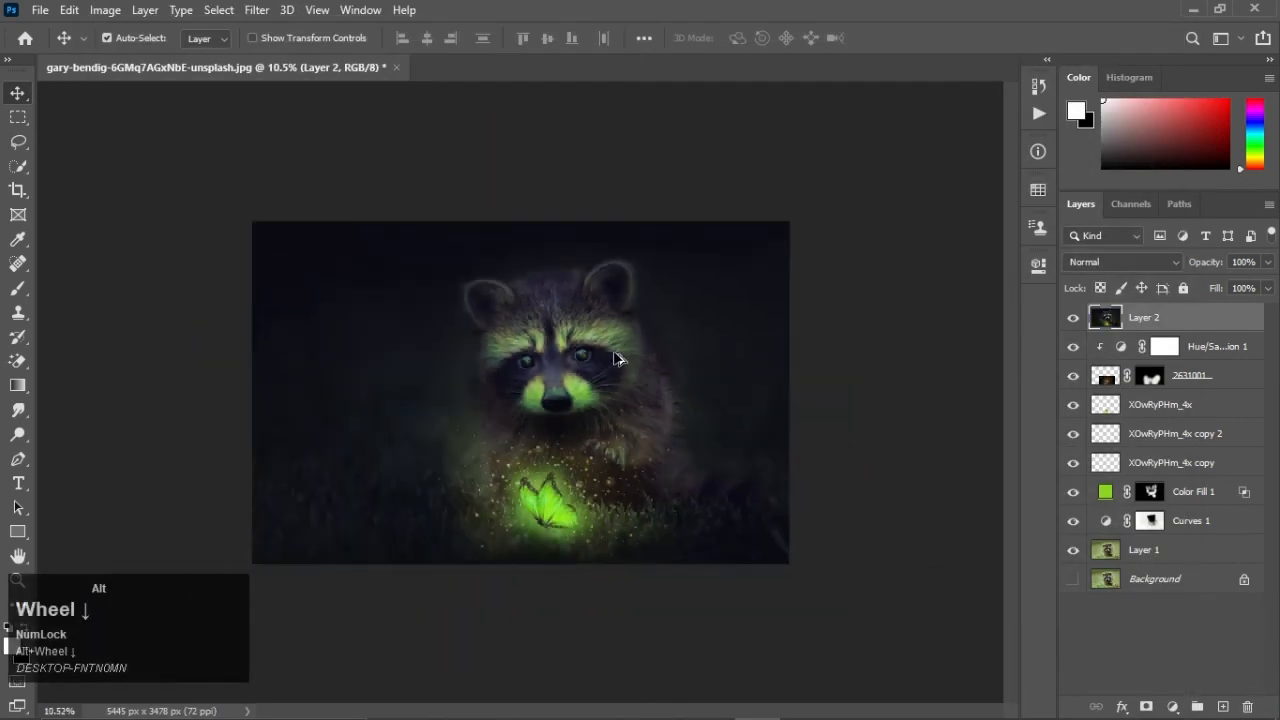
{"action": "scroll", "coordinate": [618, 358], "scroll_direction": "up", "scroll_amount": 2, "text": "alt"}
{"action": "left_click", "coordinate": [1072, 550], "text": "alt"}
{"action": "left_click", "coordinate": [1072, 550], "text": "alt"}
{"action": "left_click", "coordinate": [1072, 550], "text": "alt"}
{"action": "left_click", "coordinate": [1072, 550], "text": "alt"}
{"action": "left_click", "coordinate": [1072, 550], "text": "alt"}
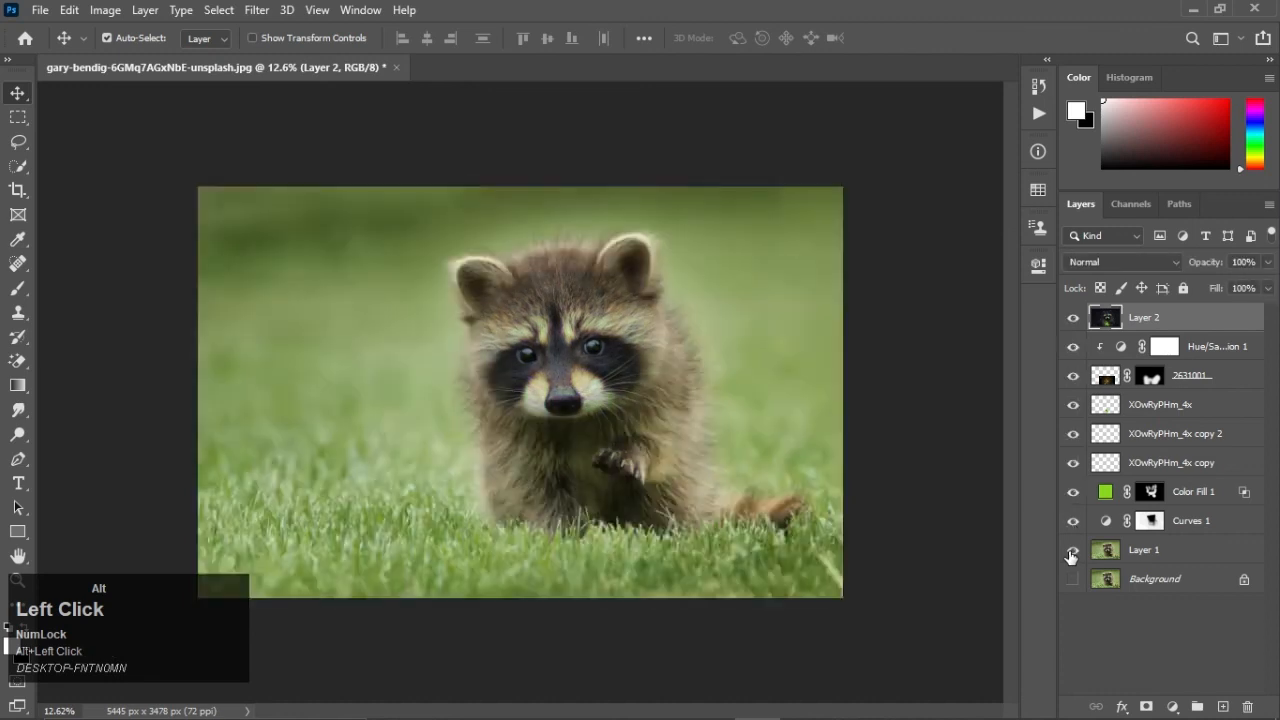
Step: Place the logo Untitled-1.png from the pika folder in File Explorer into the raccoon document, in the dark area left of the animal
{"action": "left_click", "coordinate": [496, 711]}
{"action": "left_click", "coordinate": [82, 352]}
{"action": "scroll", "coordinate": [690, 400], "scroll_direction": "down", "scroll_amount": 3}
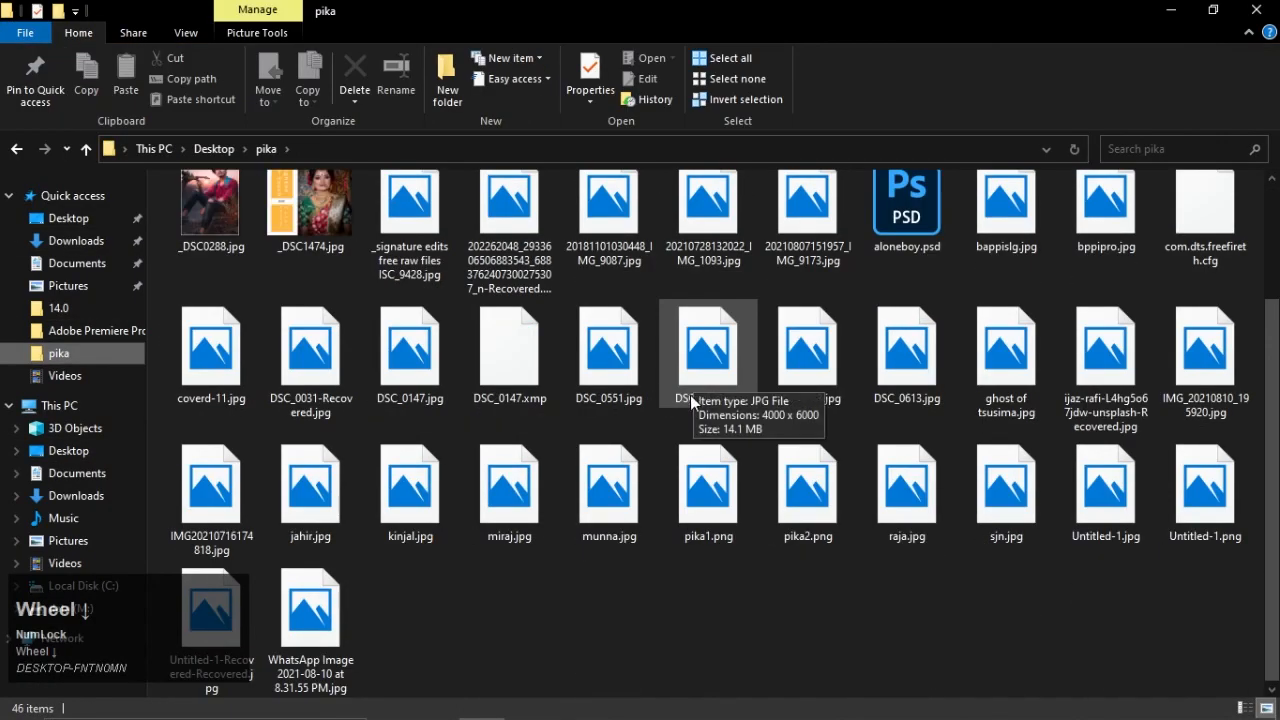
{"action": "left_click_drag", "start_coordinate": [1205, 485], "coordinate": [289, 368]}
{"action": "left_click_drag", "start_coordinate": [532, 398], "coordinate": [333, 397]}
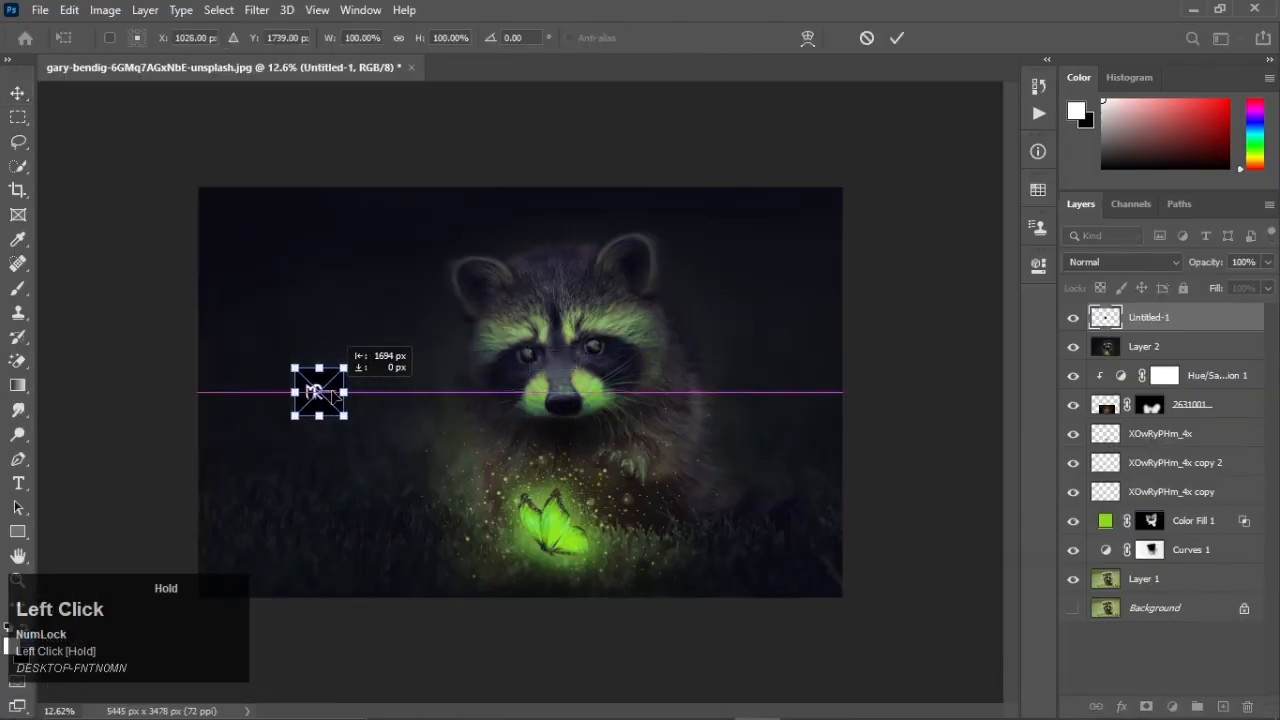
Step: Set the logo's blend mode to Screen, commit its placement, and stamp all visible layers into a new top layer
{"action": "left_click", "coordinate": [1122, 262]}
{"action": "left_click", "coordinate": [1105, 409]}
{"action": "left_click", "coordinate": [897, 38]}
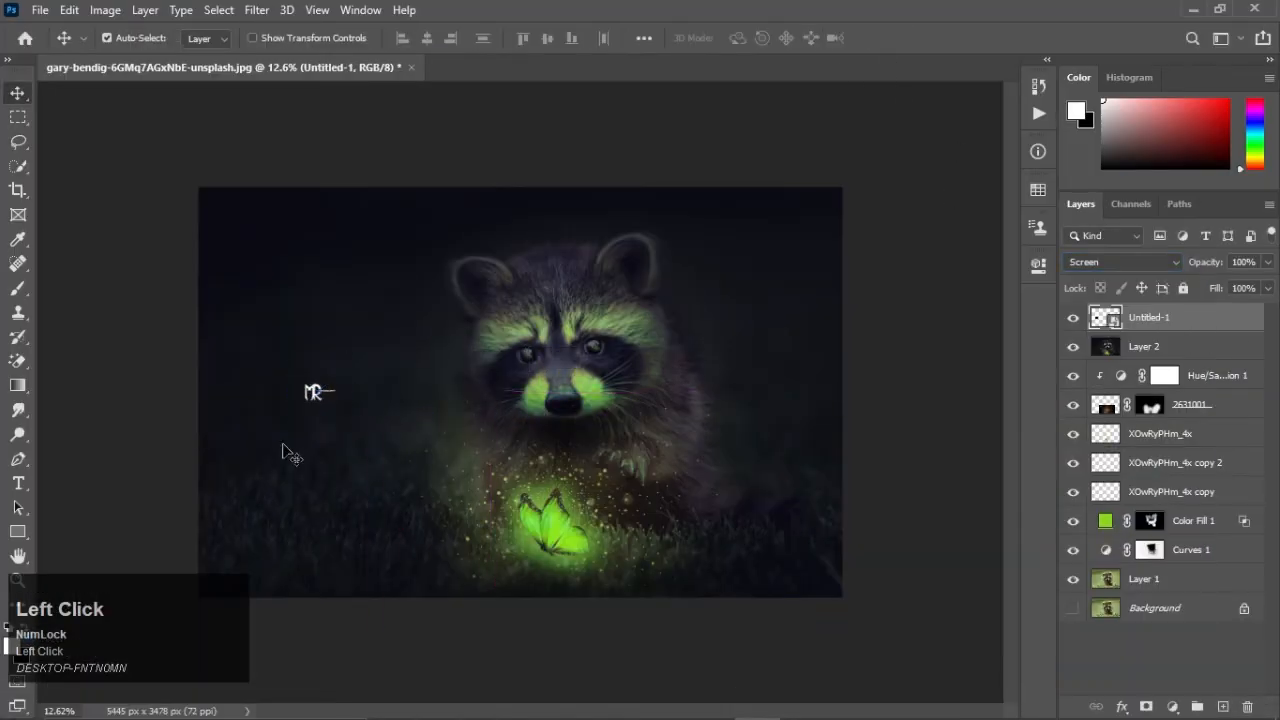
{"action": "key", "text": "ctrl+shift+alt+e"}
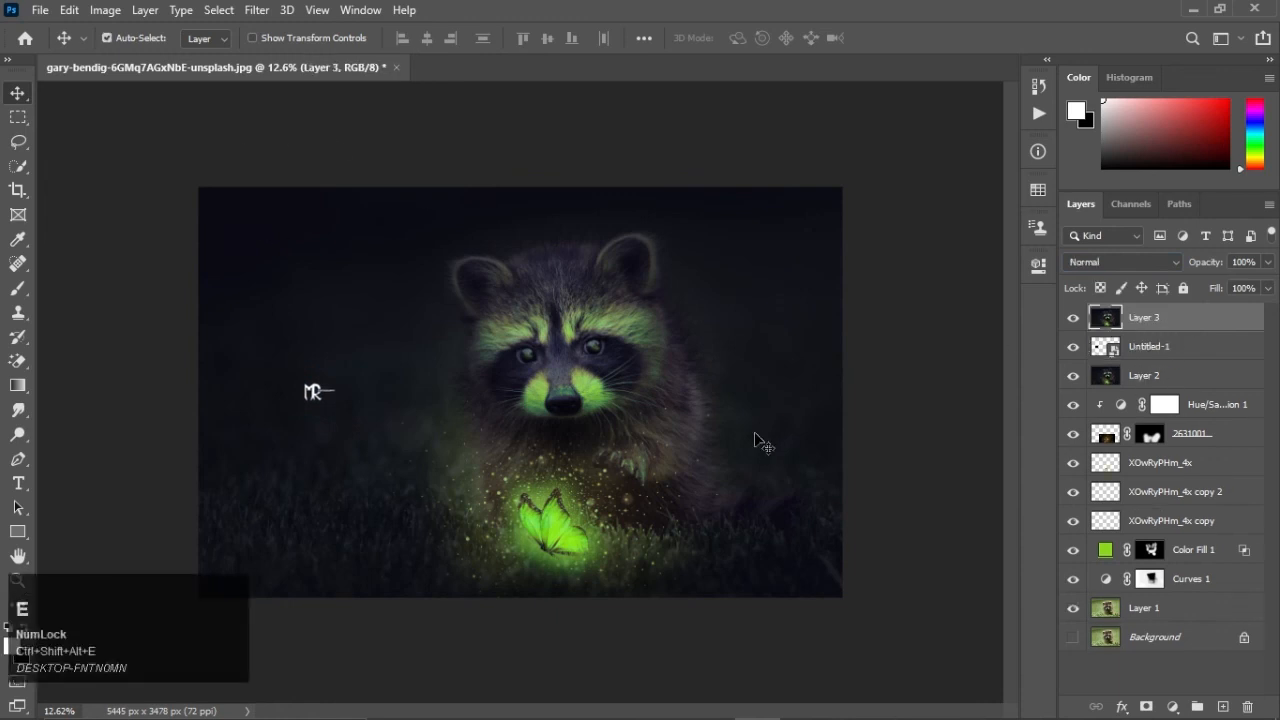
Step: Open the Export As settings for the image and turn off the conversion to sRGB
{"action": "left_click", "coordinate": [41, 12]}
{"action": "mouse_move", "coordinate": [100, 277]}
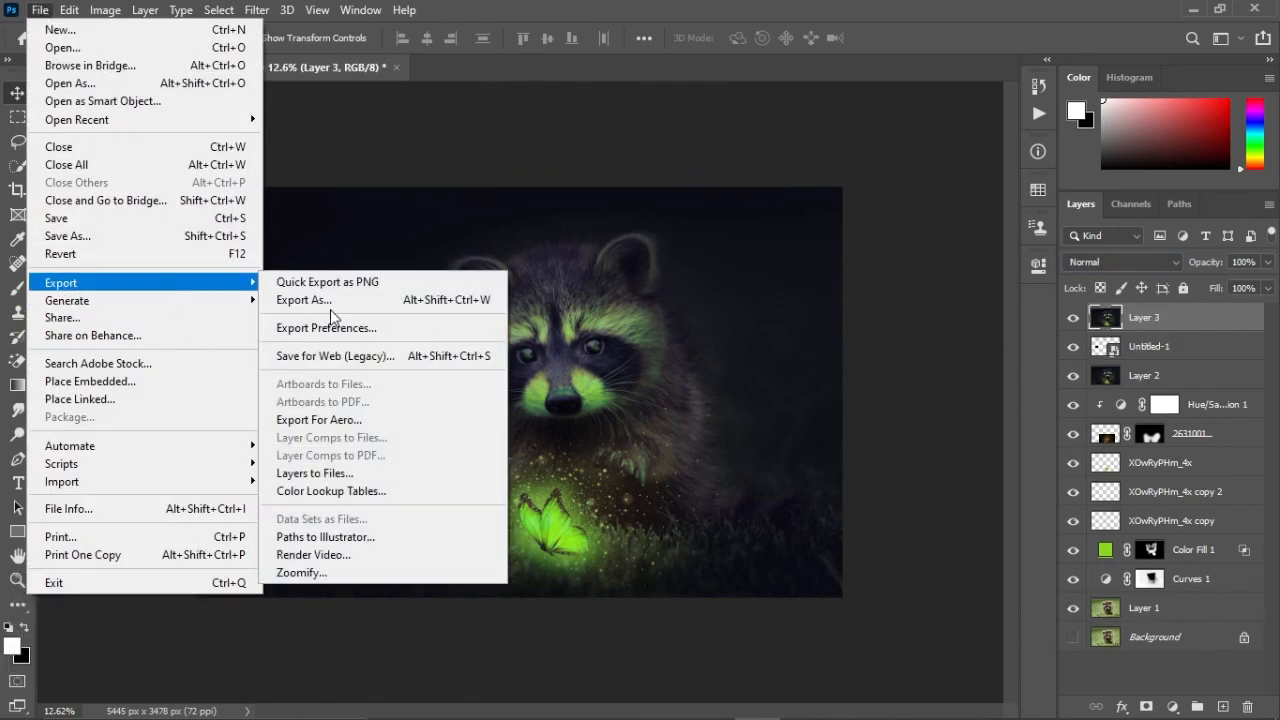
{"action": "left_click", "coordinate": [333, 301]}
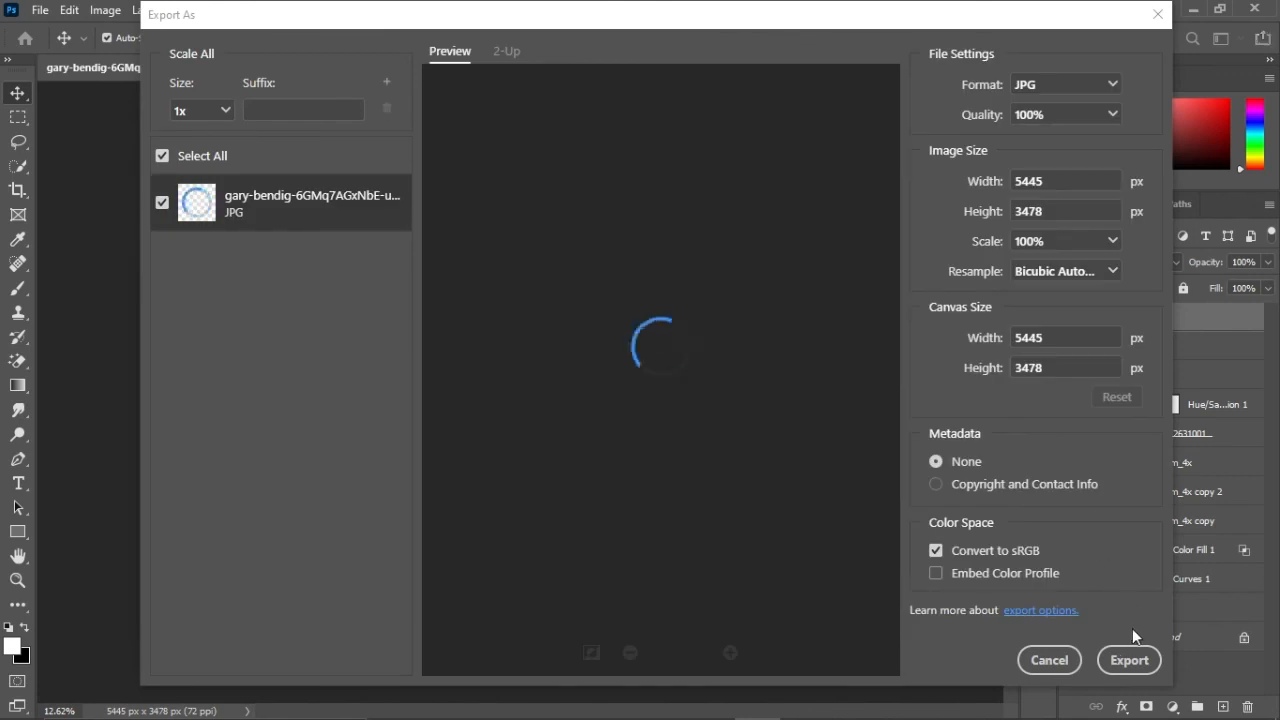
{"action": "left_click", "coordinate": [937, 552]}
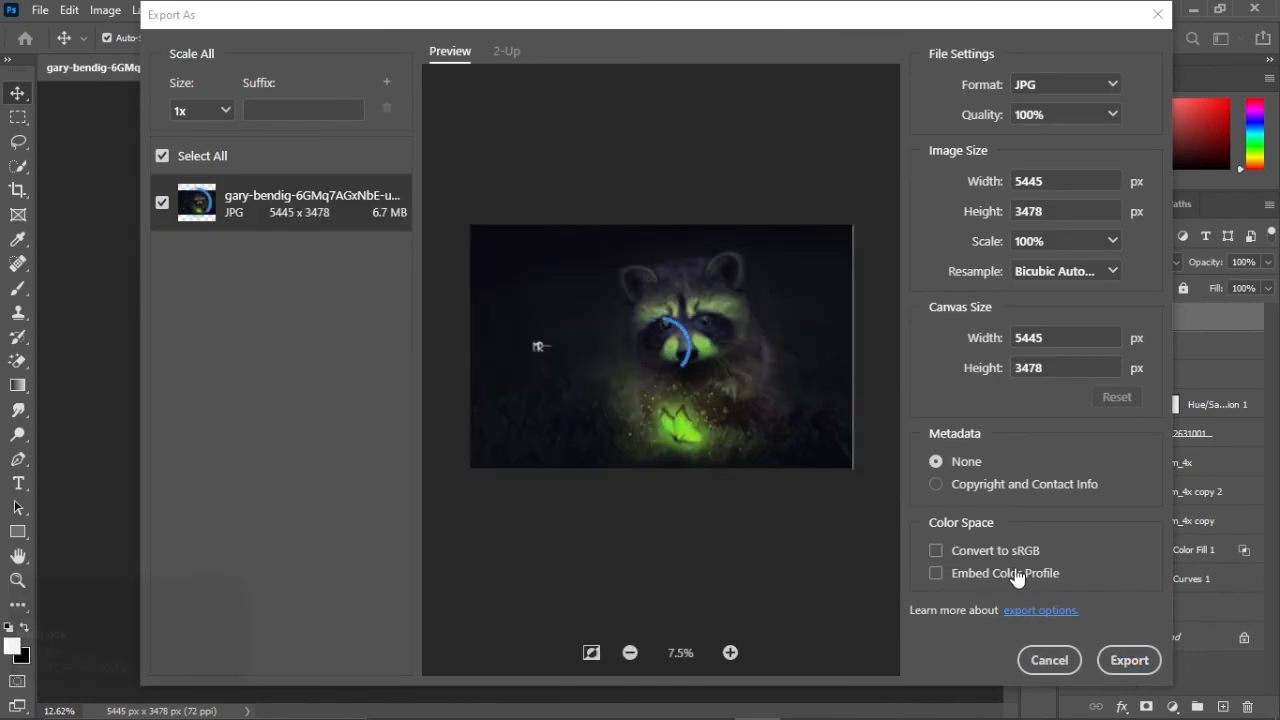